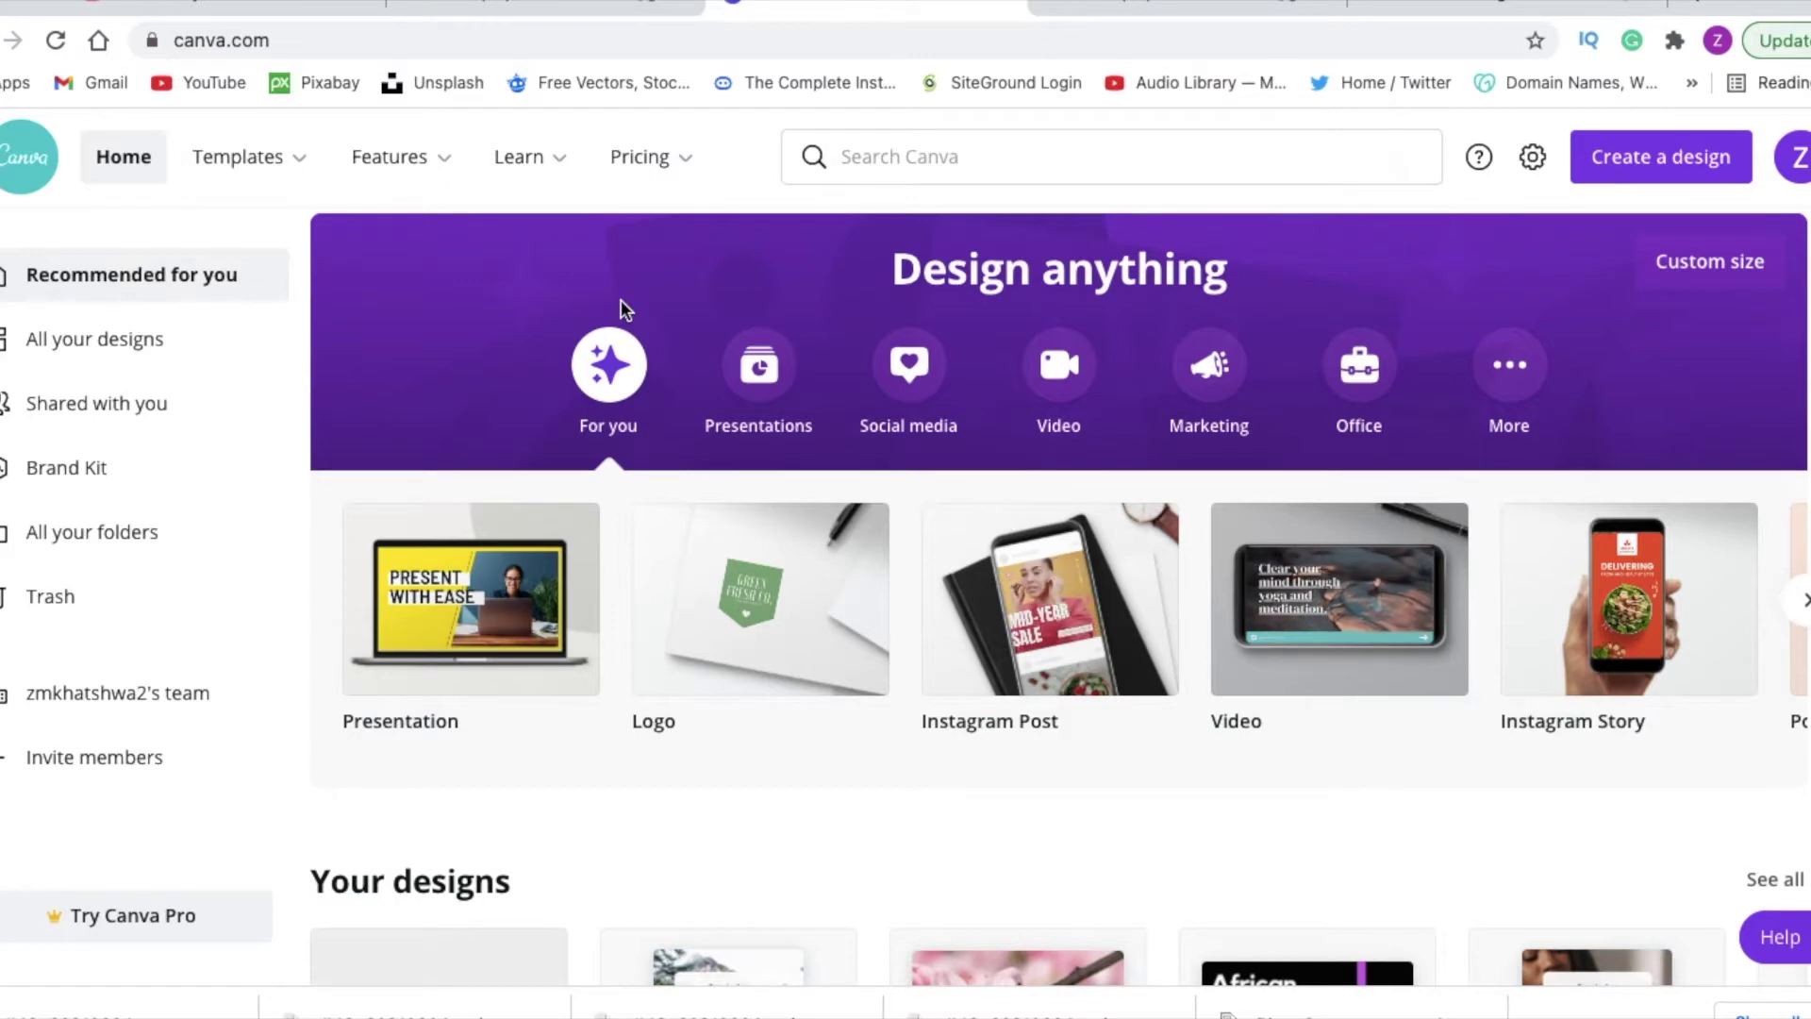
- Search Canva for 'business card' templates
mouse_move(622, 162)
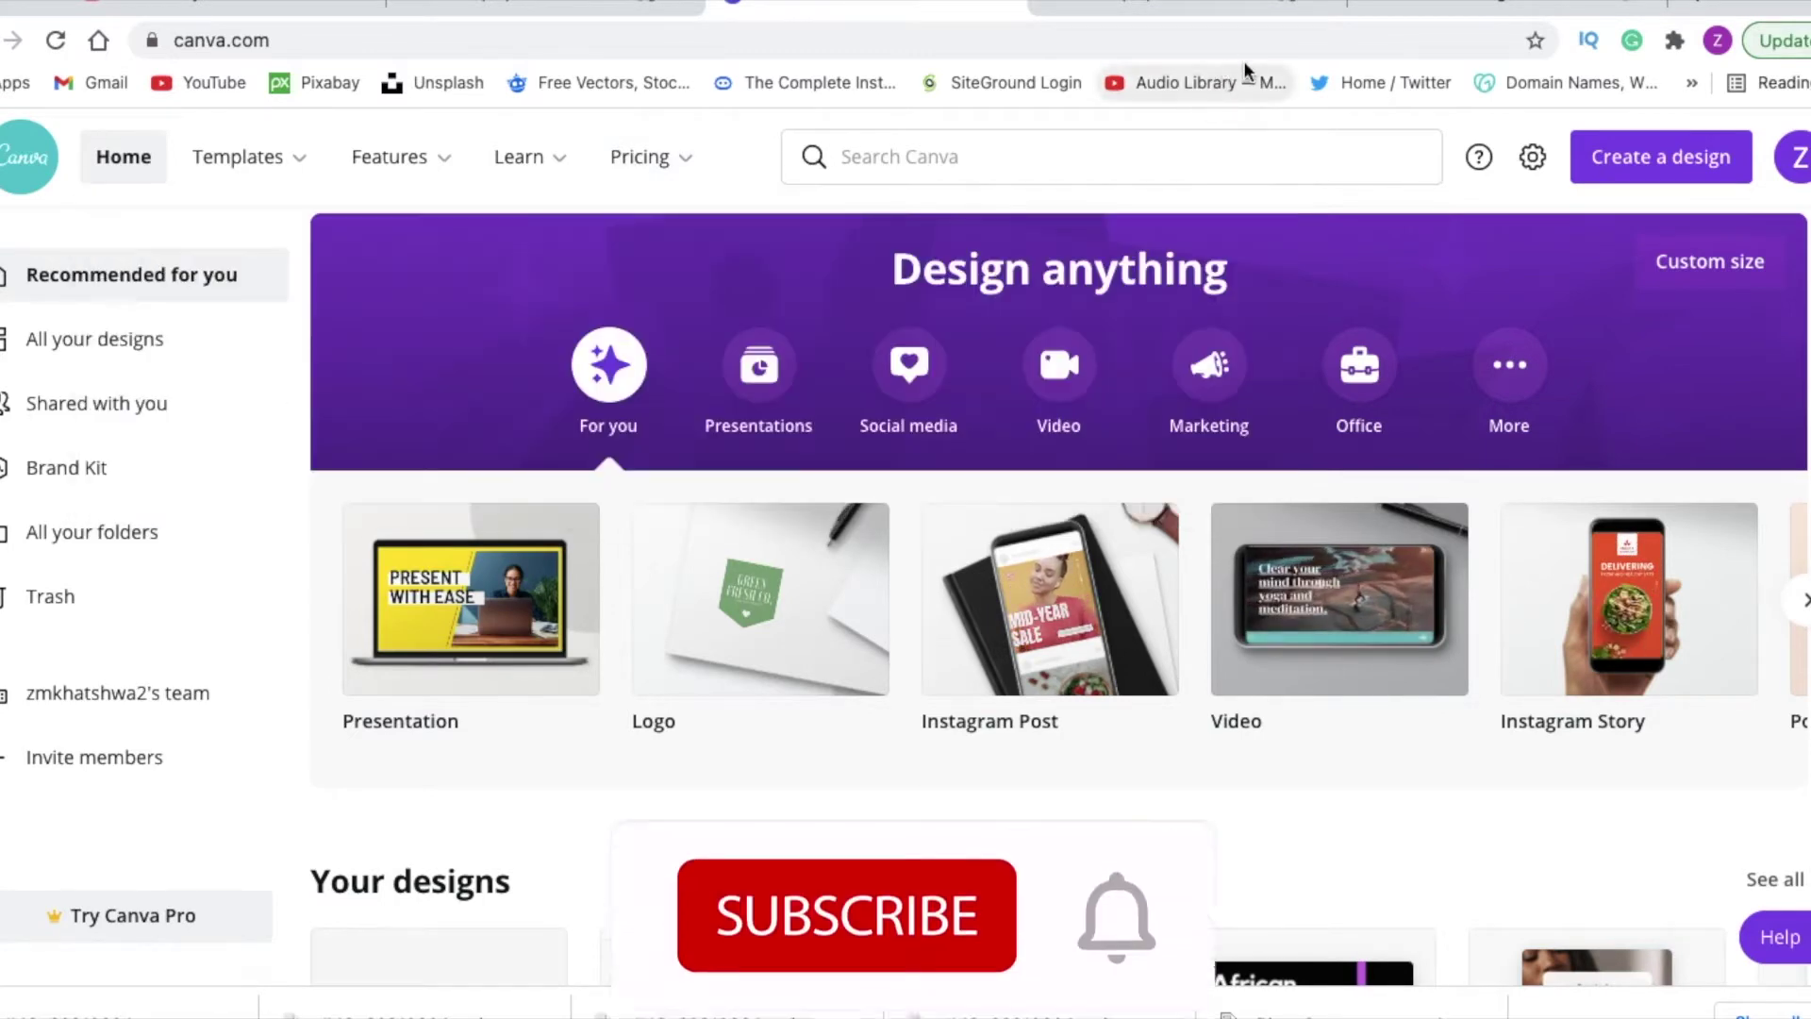
scroll(1411, 242, "up", 1)
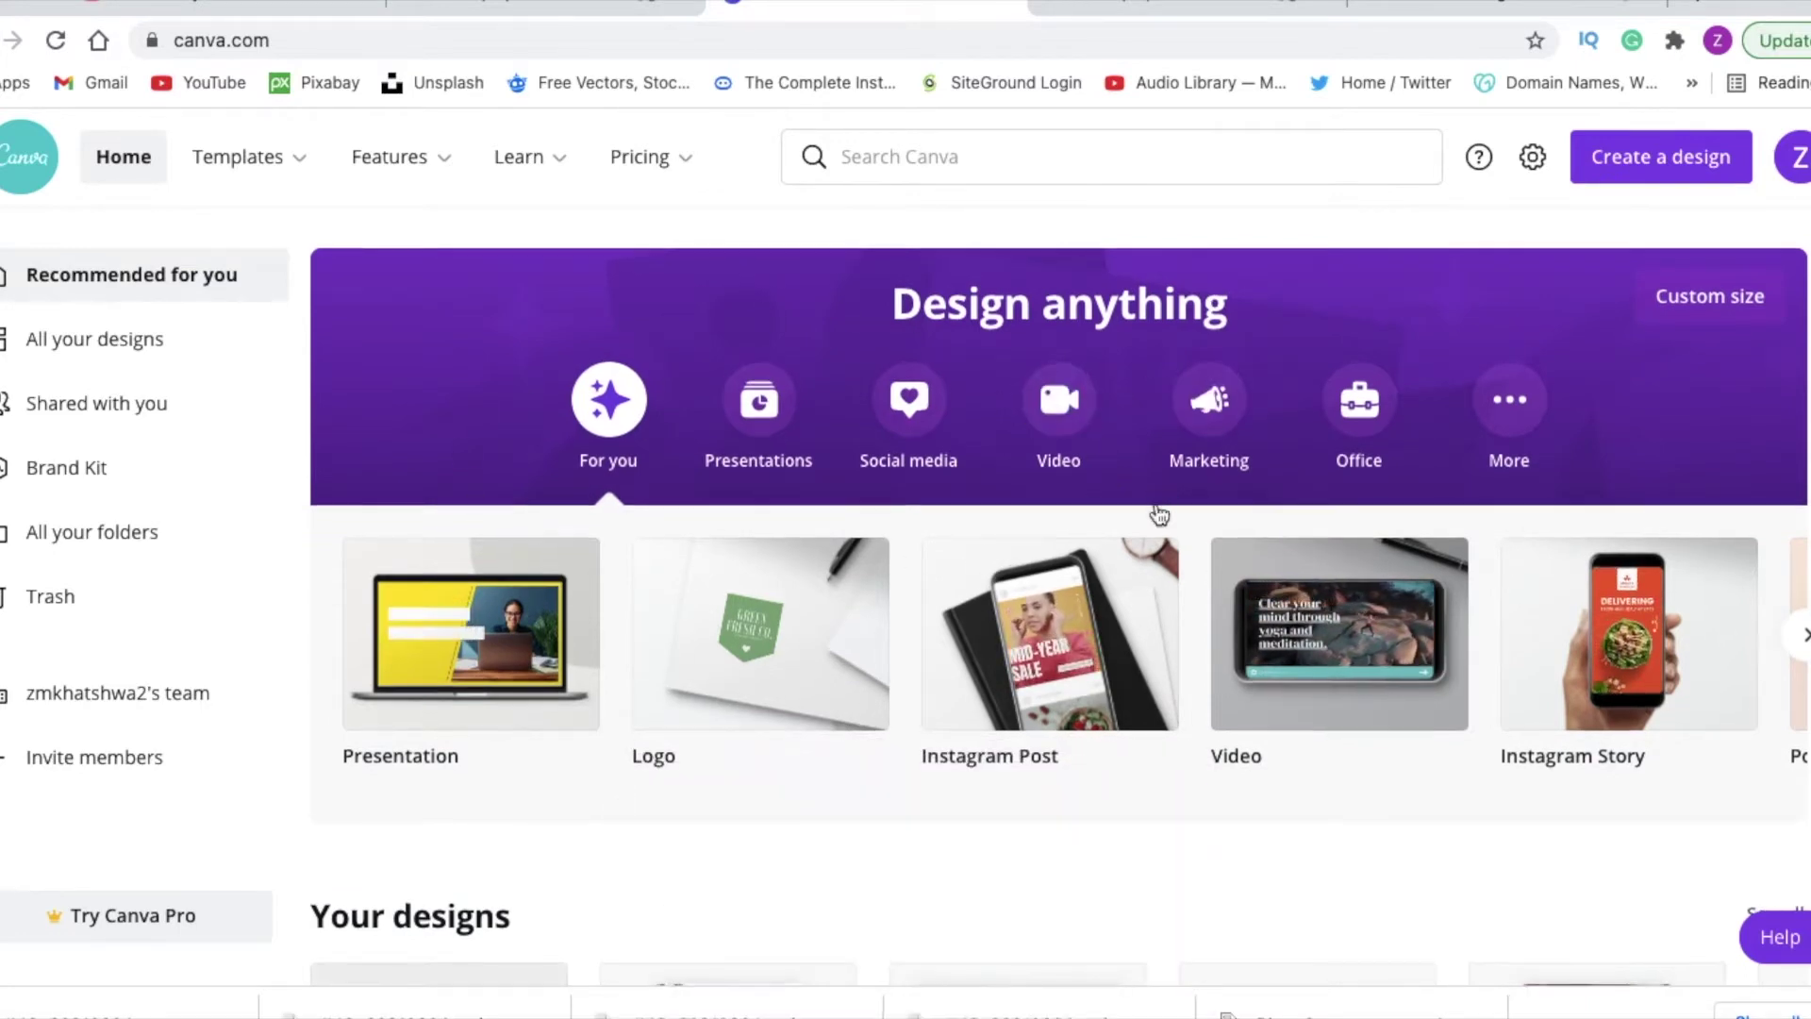
scroll(1156, 509, "down", 1)
scroll(1157, 505, "down", 1)
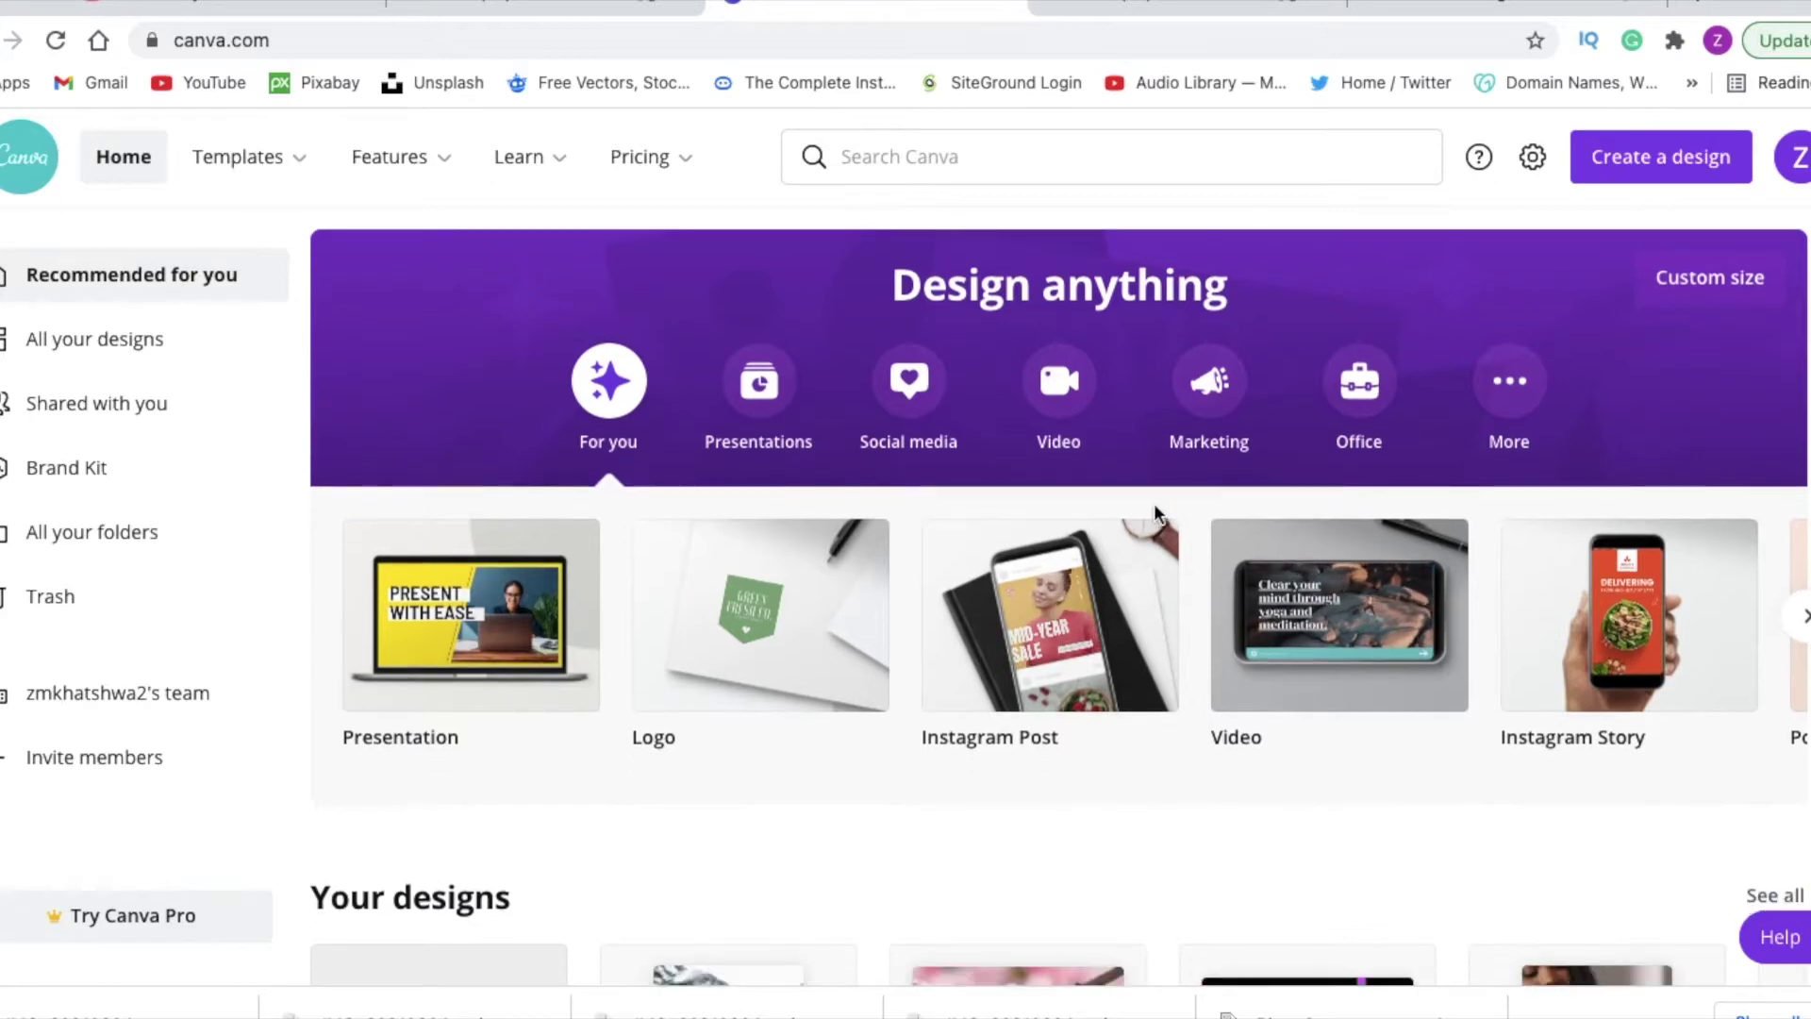
left_click(873, 170)
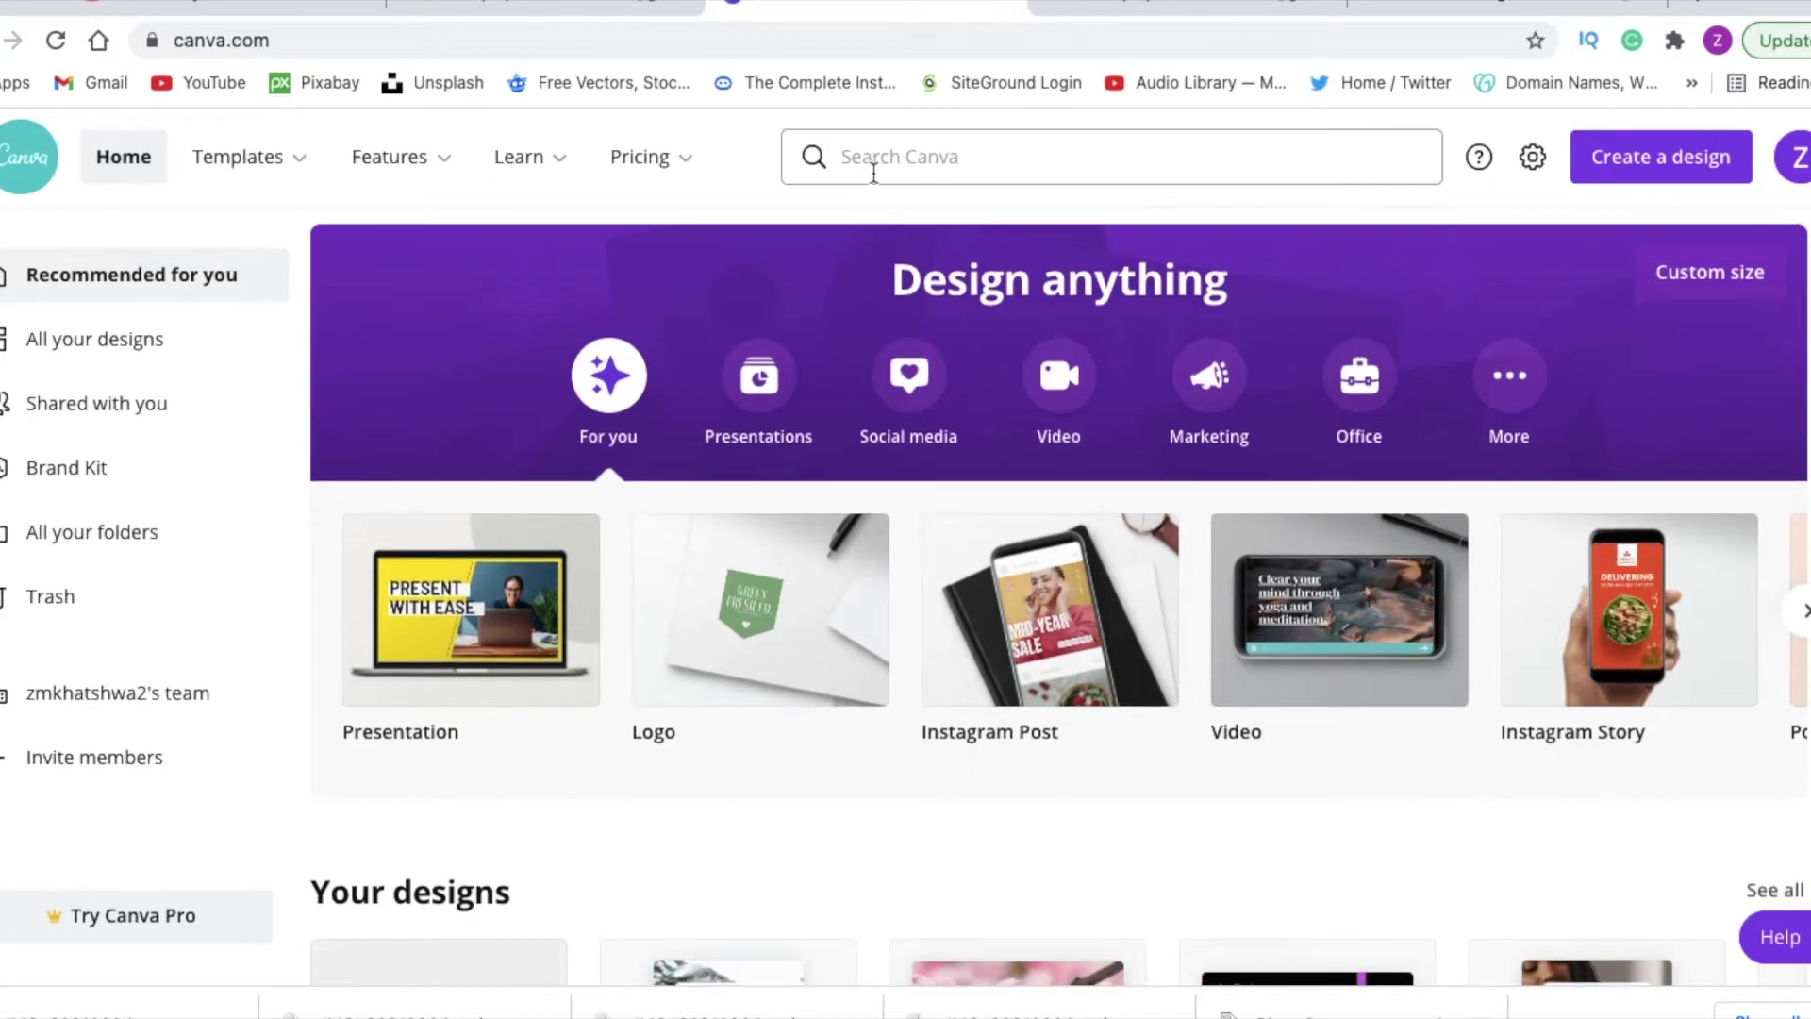
type("bus")
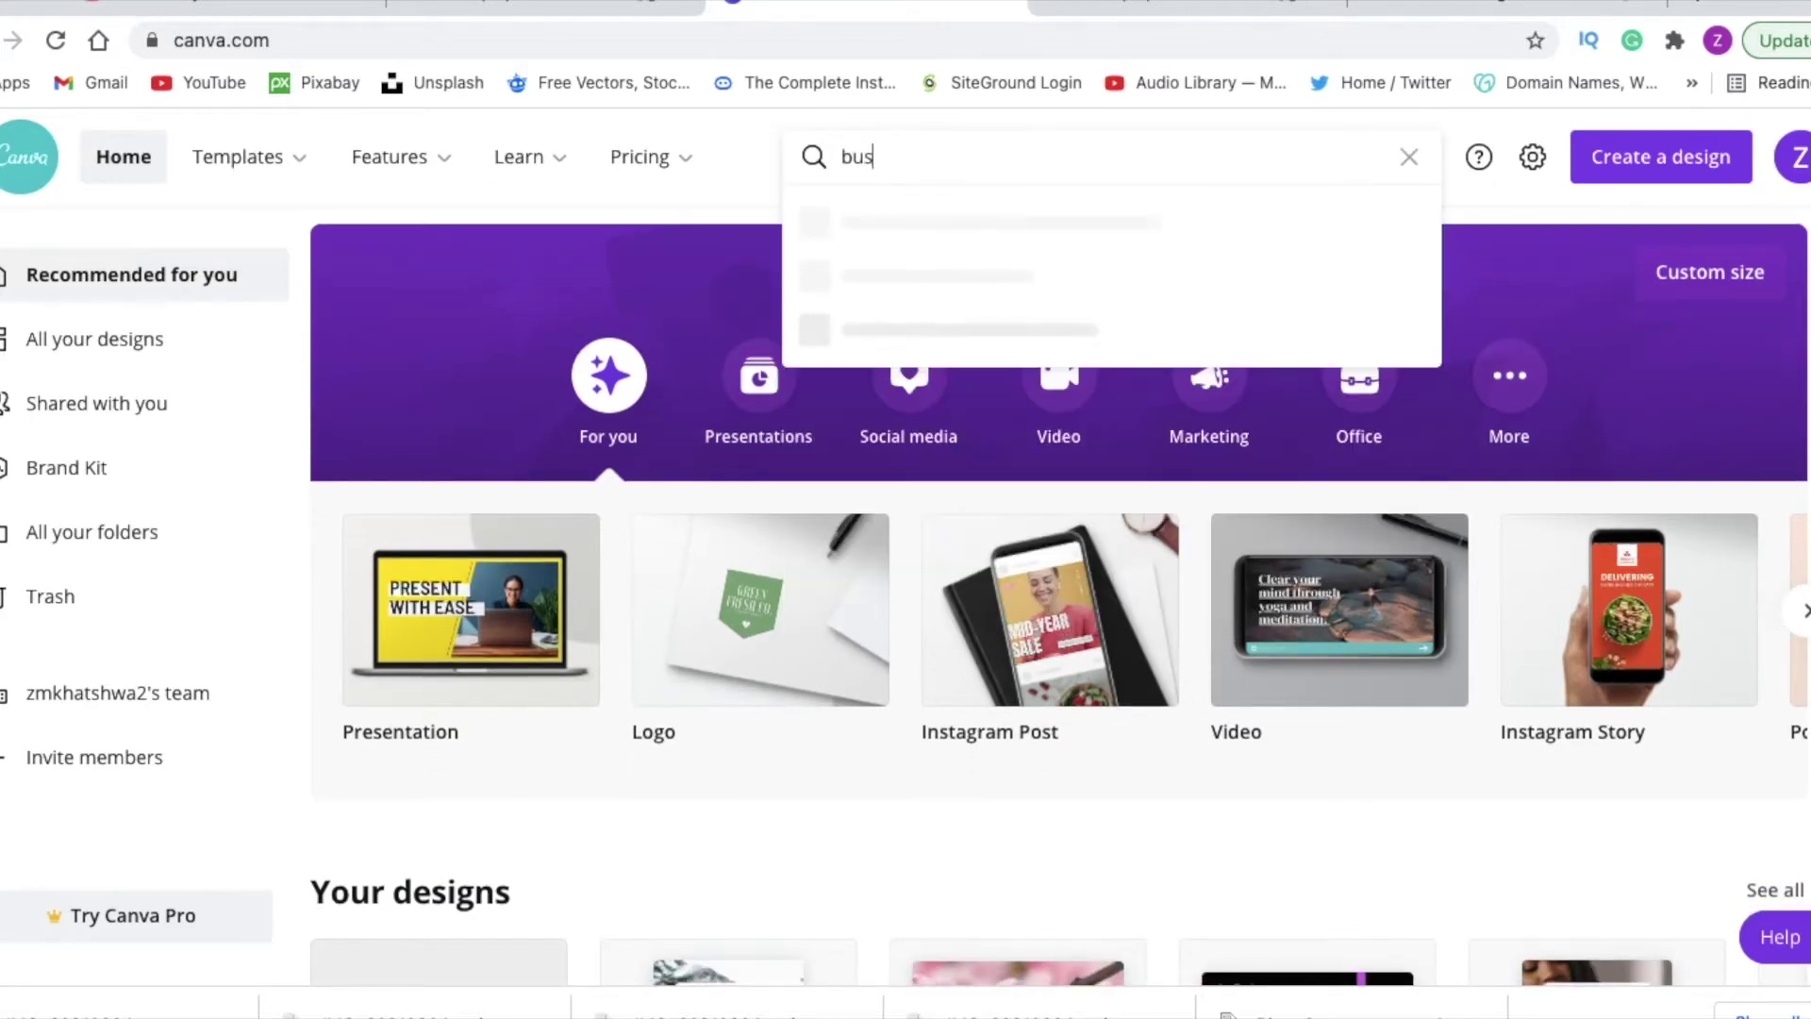
type("iness")
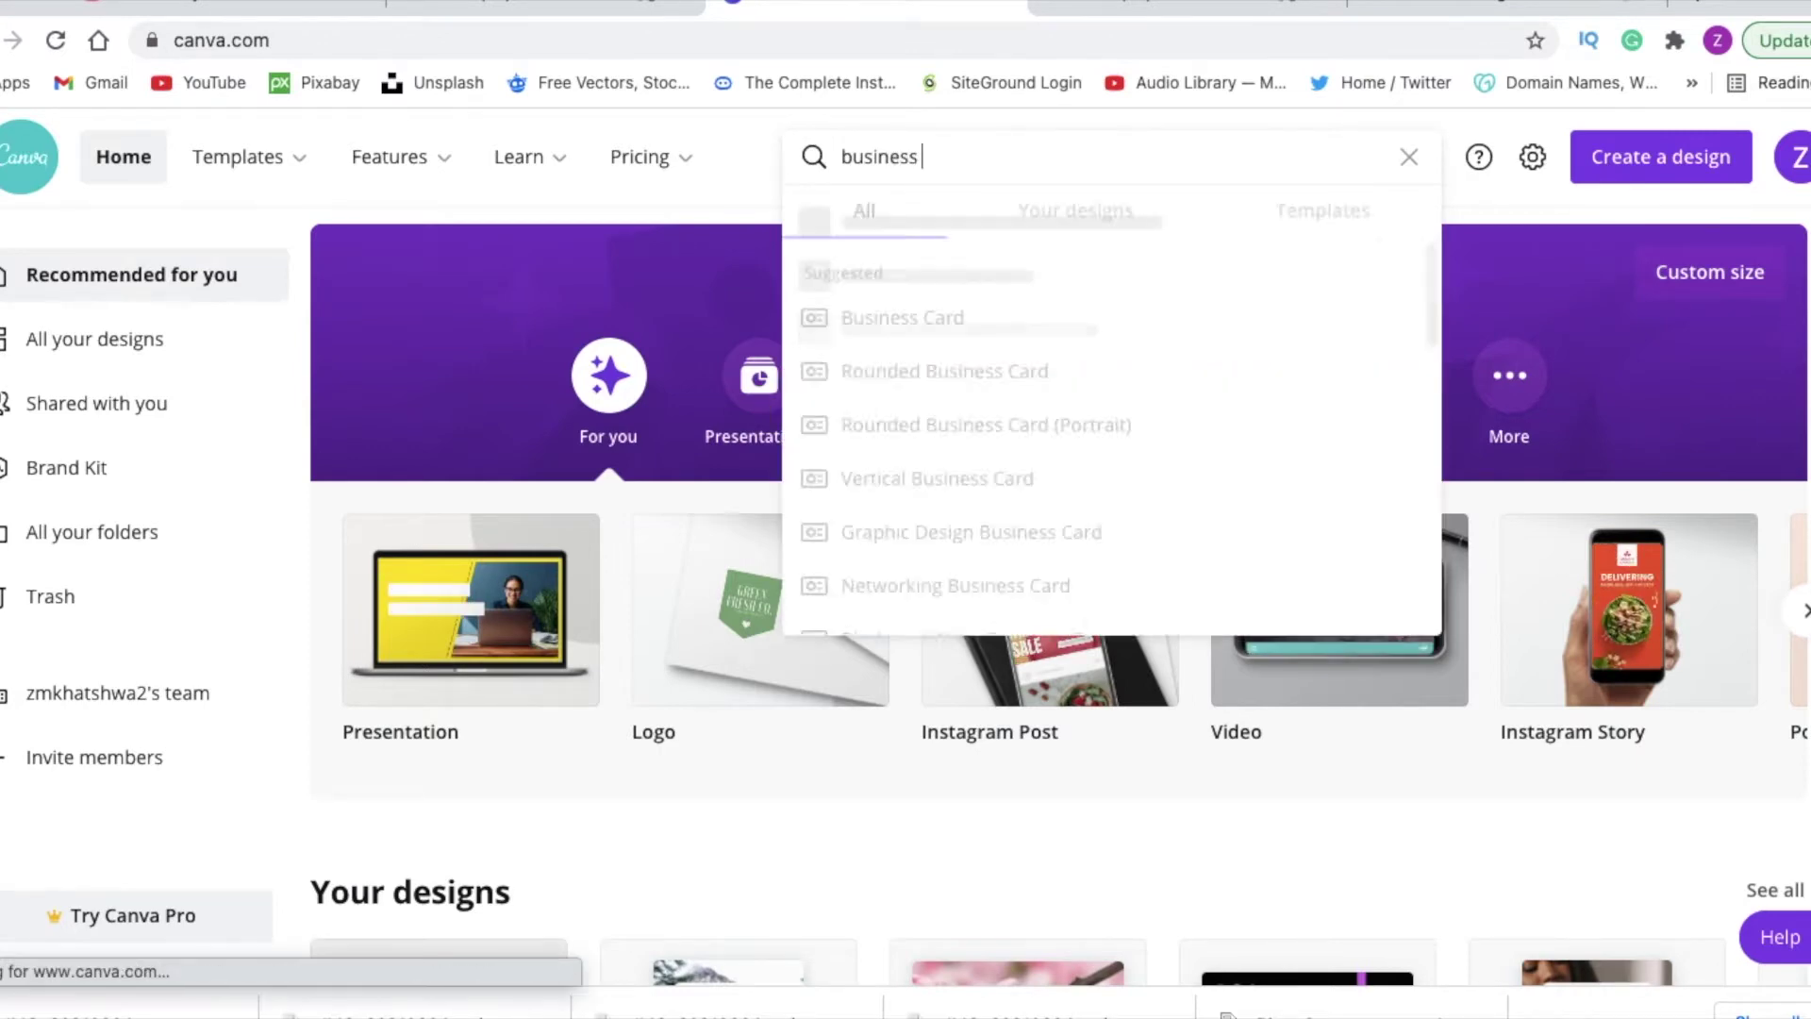
key("Return")
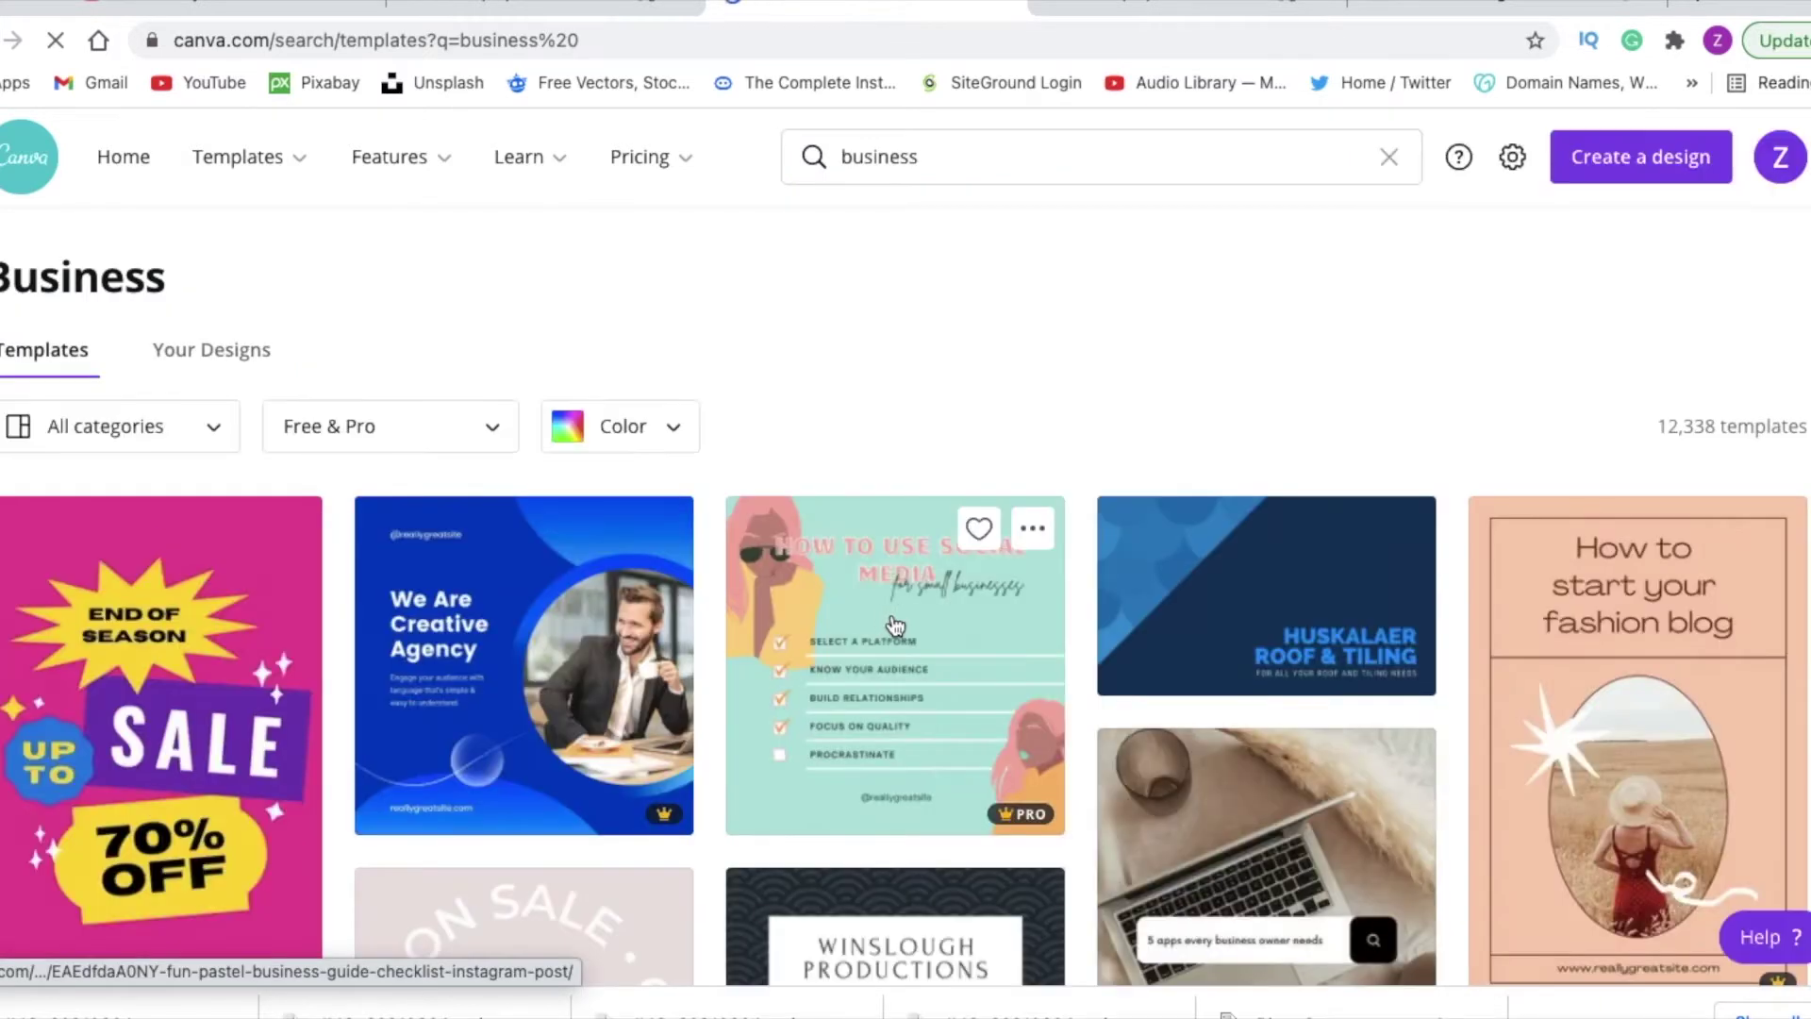
left_click(981, 165)
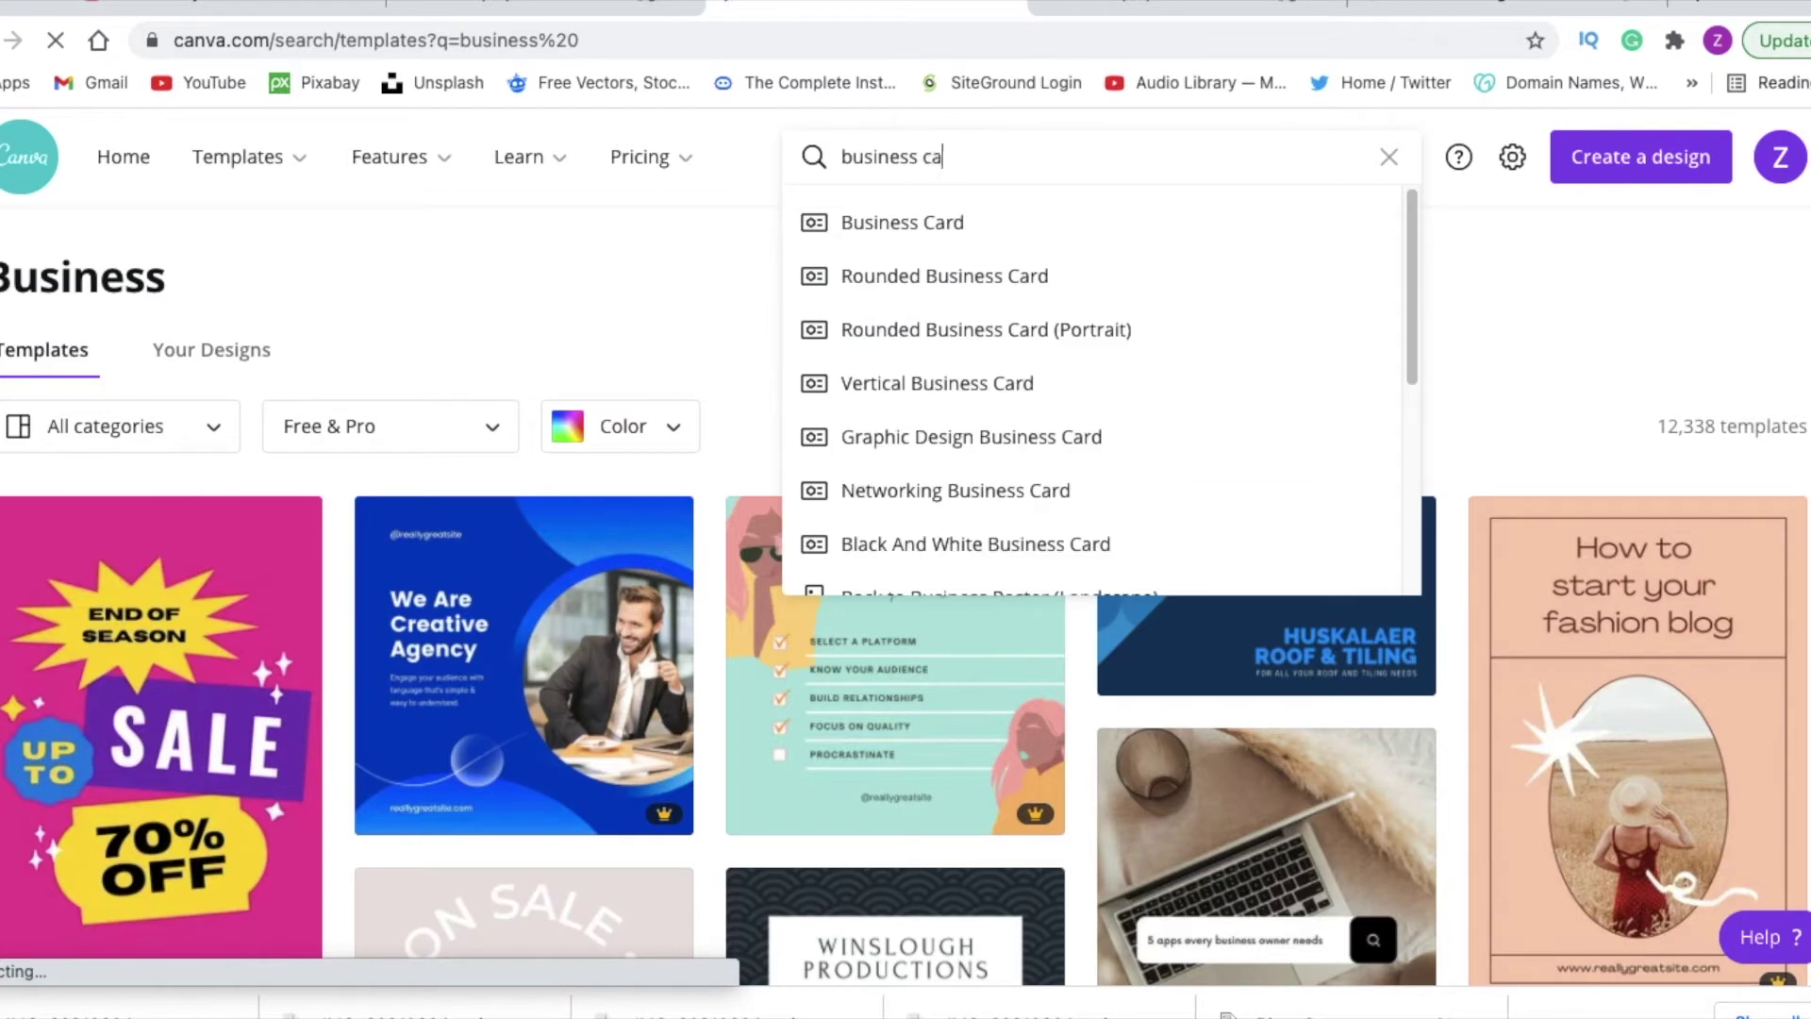
key("Return")
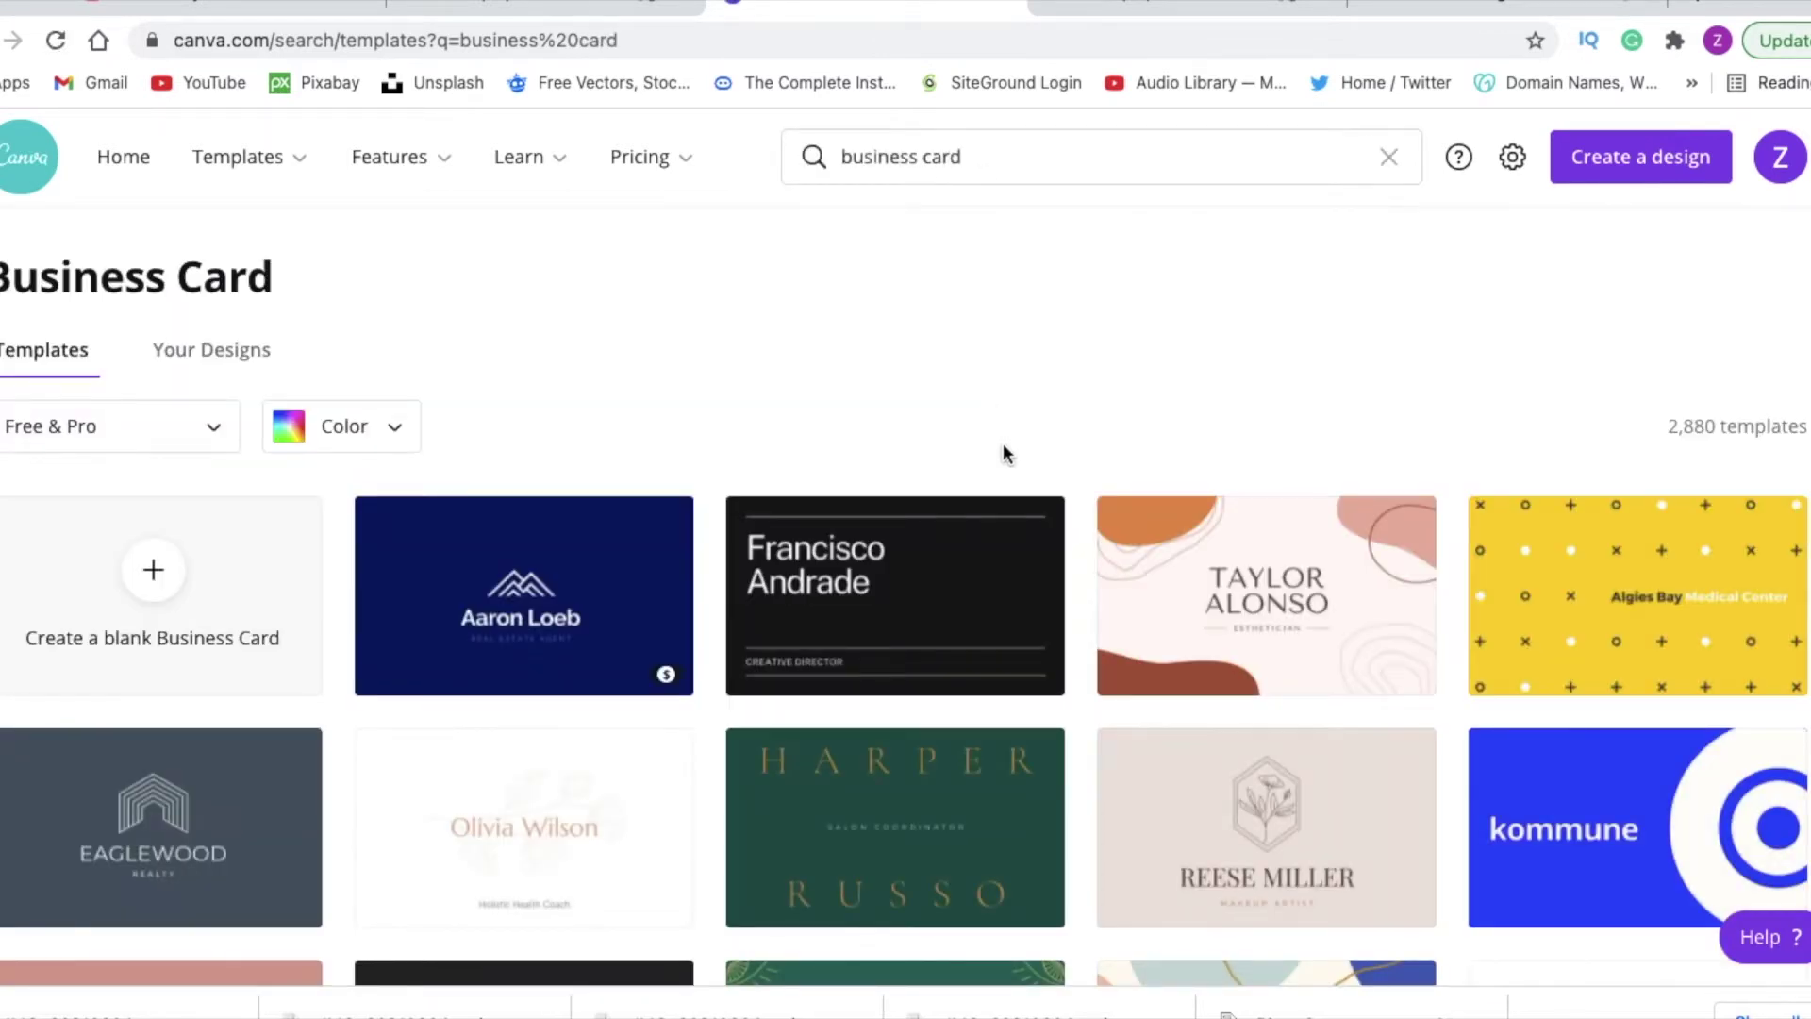
- Scroll the results to the Xenon Blue, Yellow and Red Technology Business Card template
scroll(1006, 467, "down", 10)
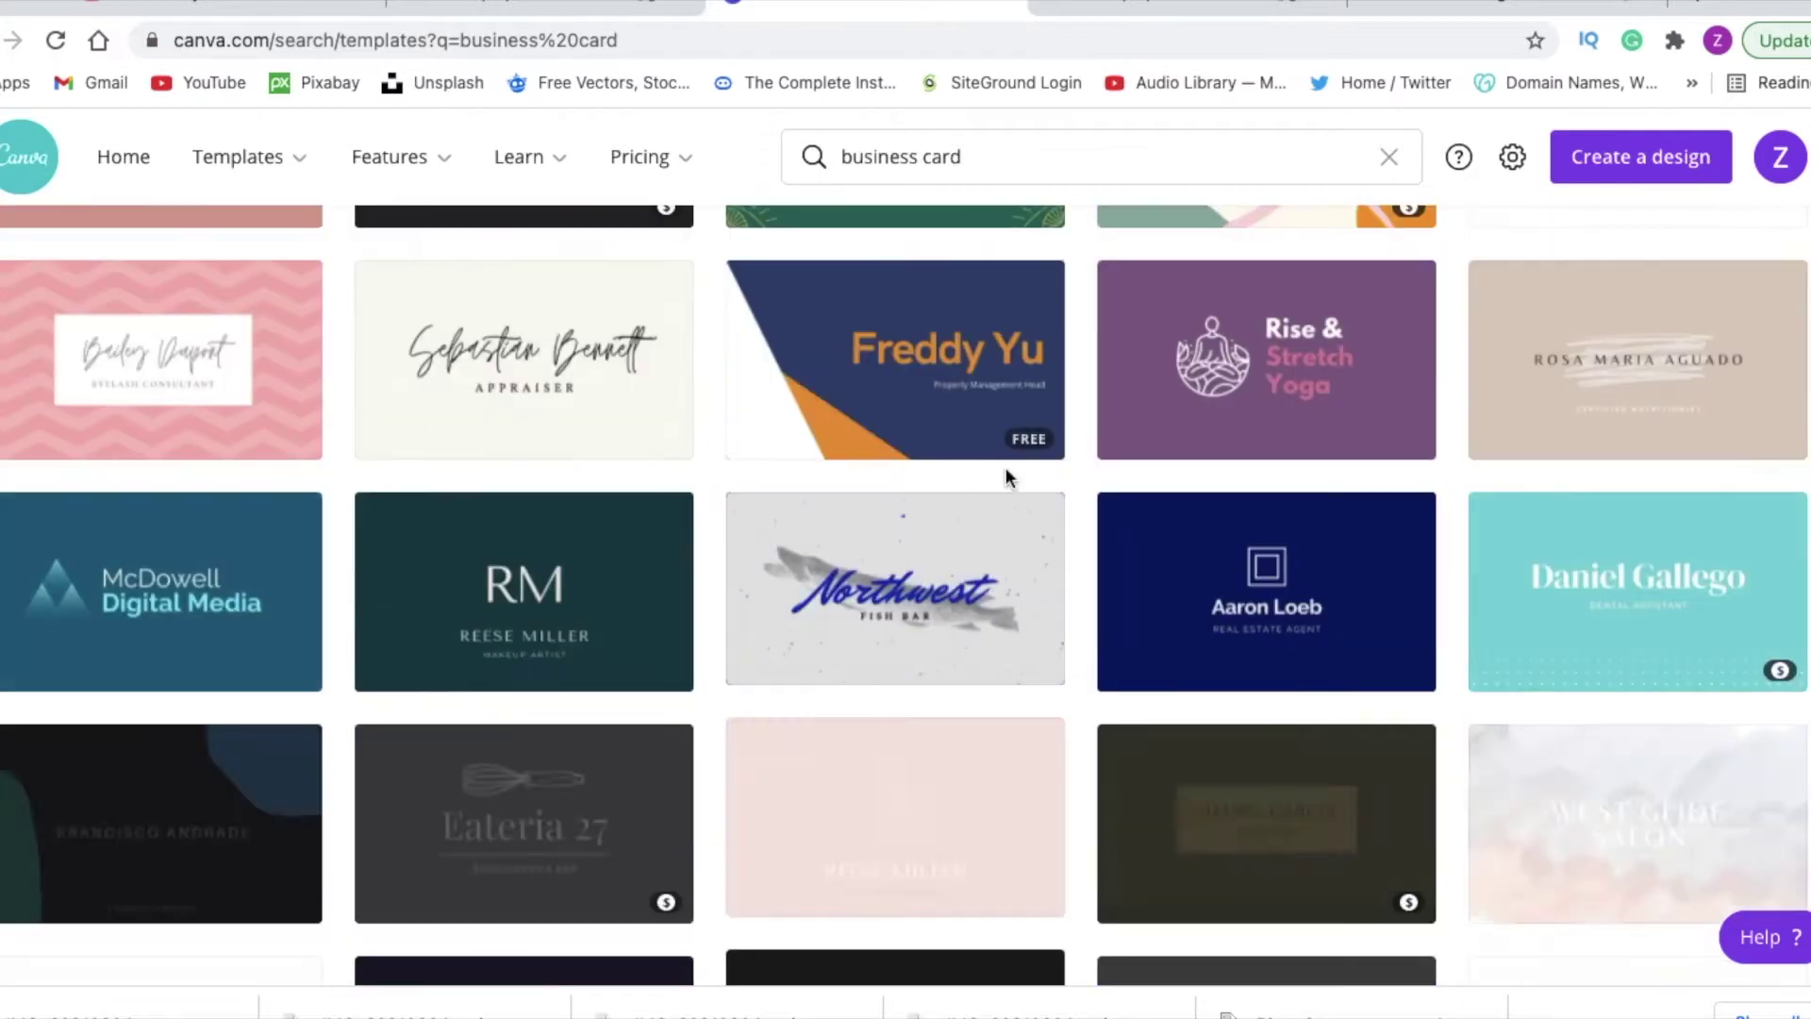
scroll(1005, 467, "down", 8)
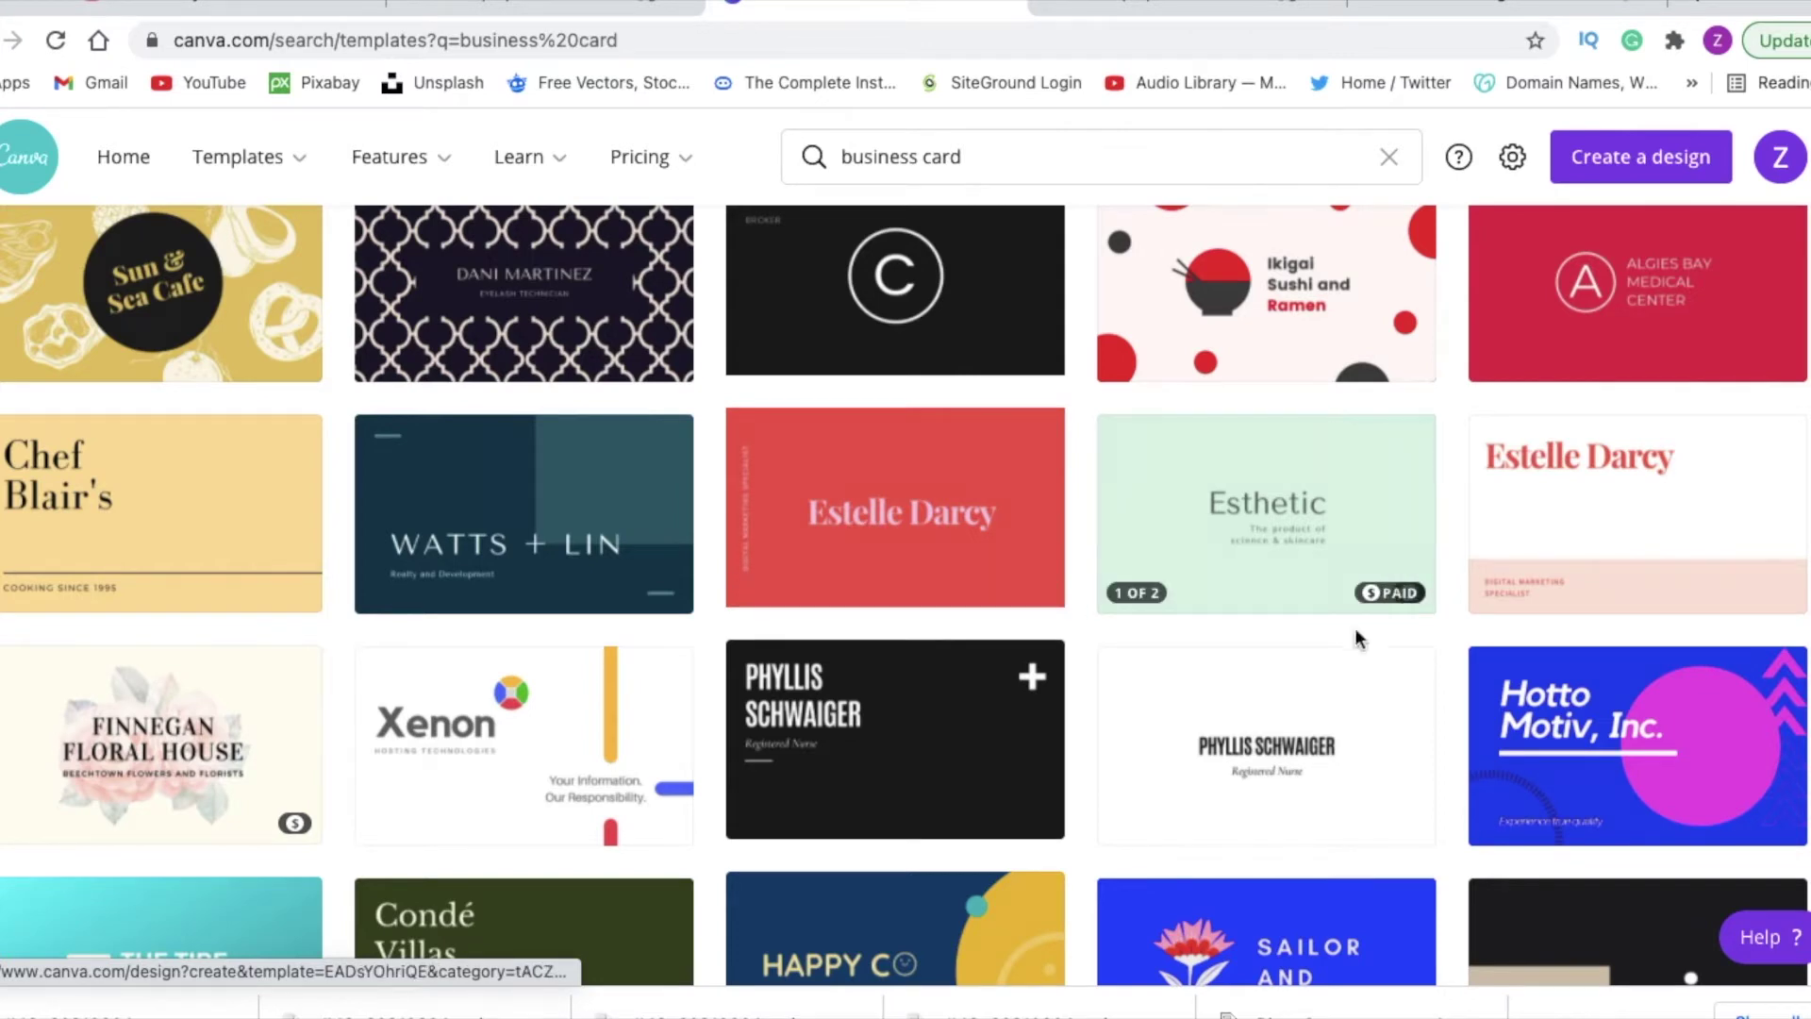
scroll(1112, 647, "down", 6)
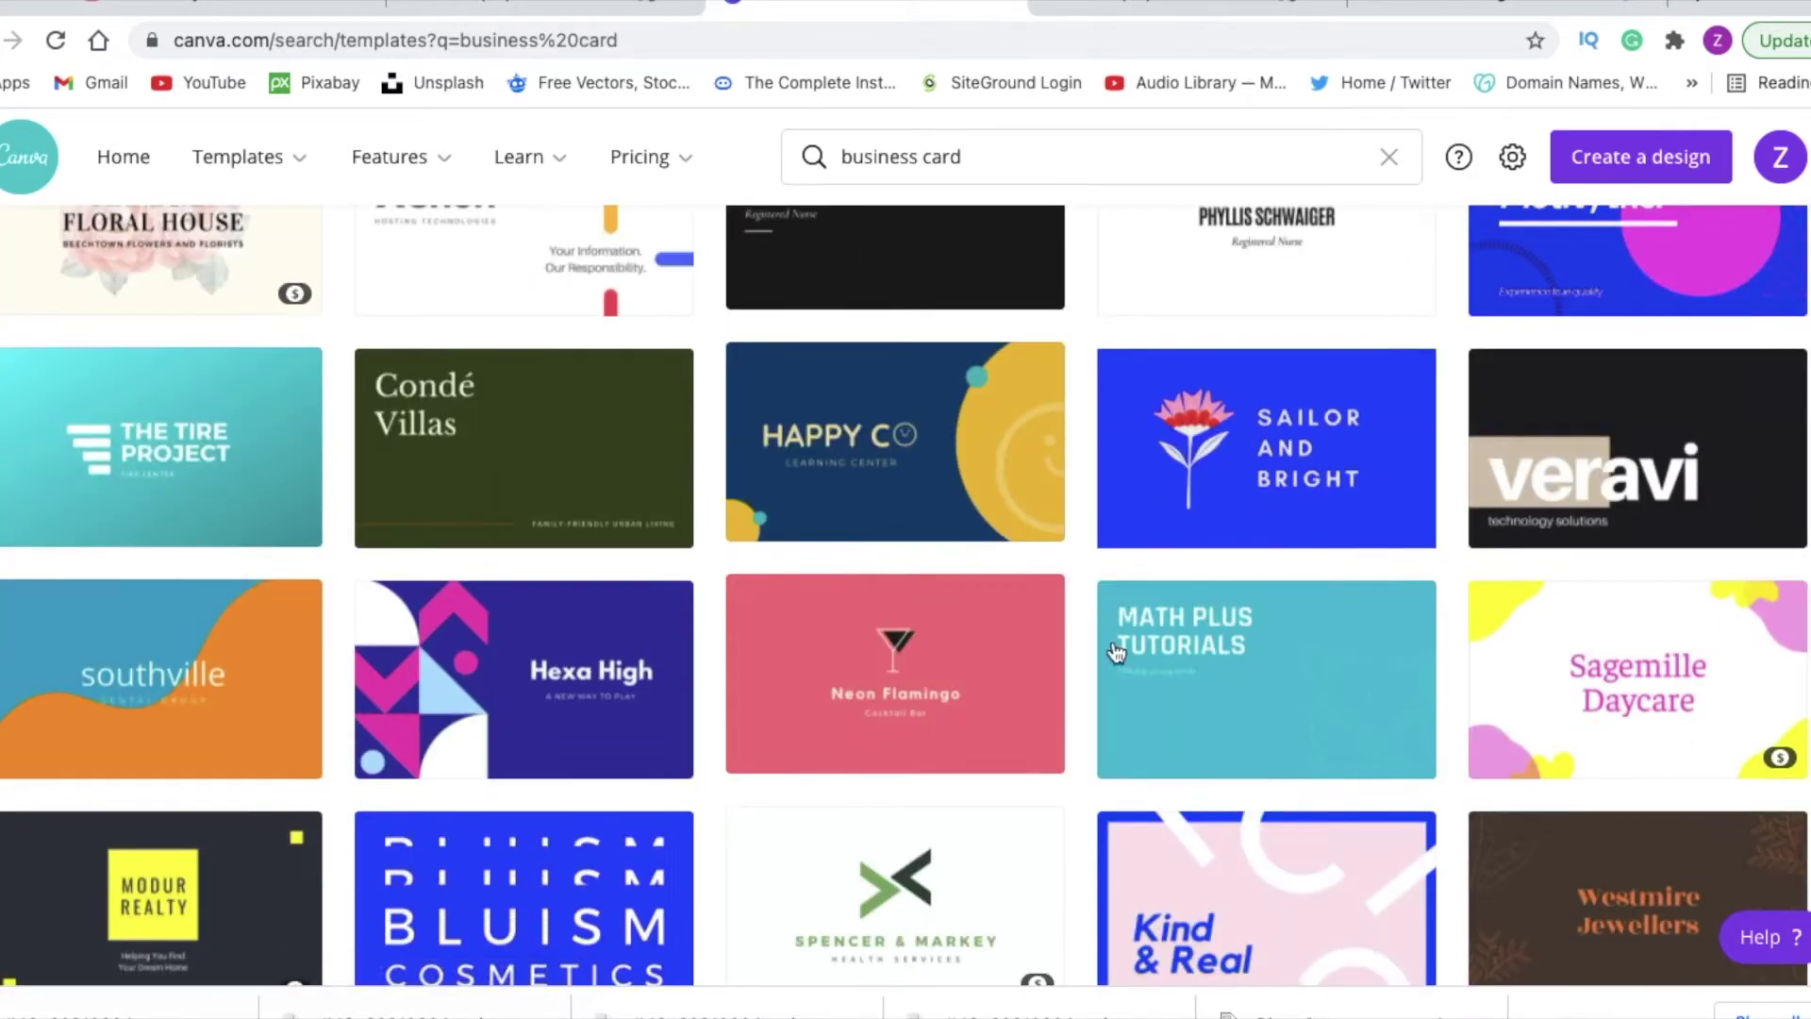
scroll(1117, 651, "up", 2)
scroll(1113, 649, "up", 1)
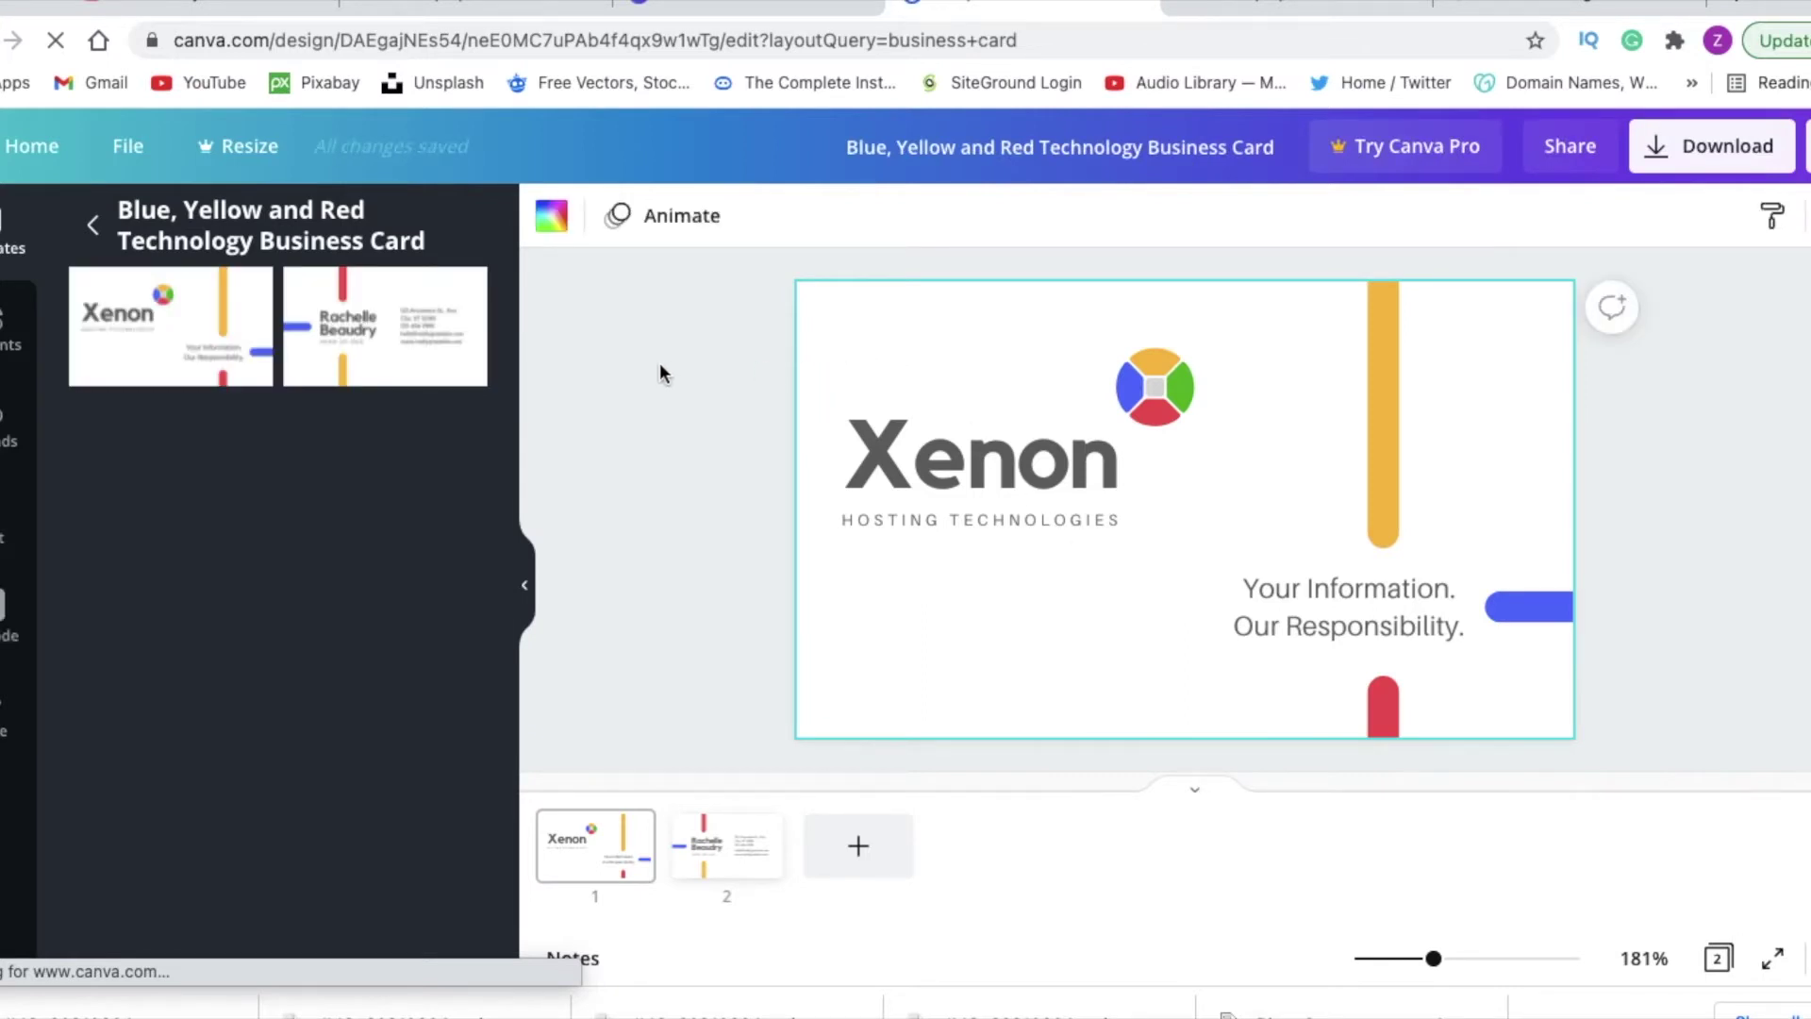
- Make the front background black and retype the Xenon title as 'African Multi Design'
left_click(552, 223)
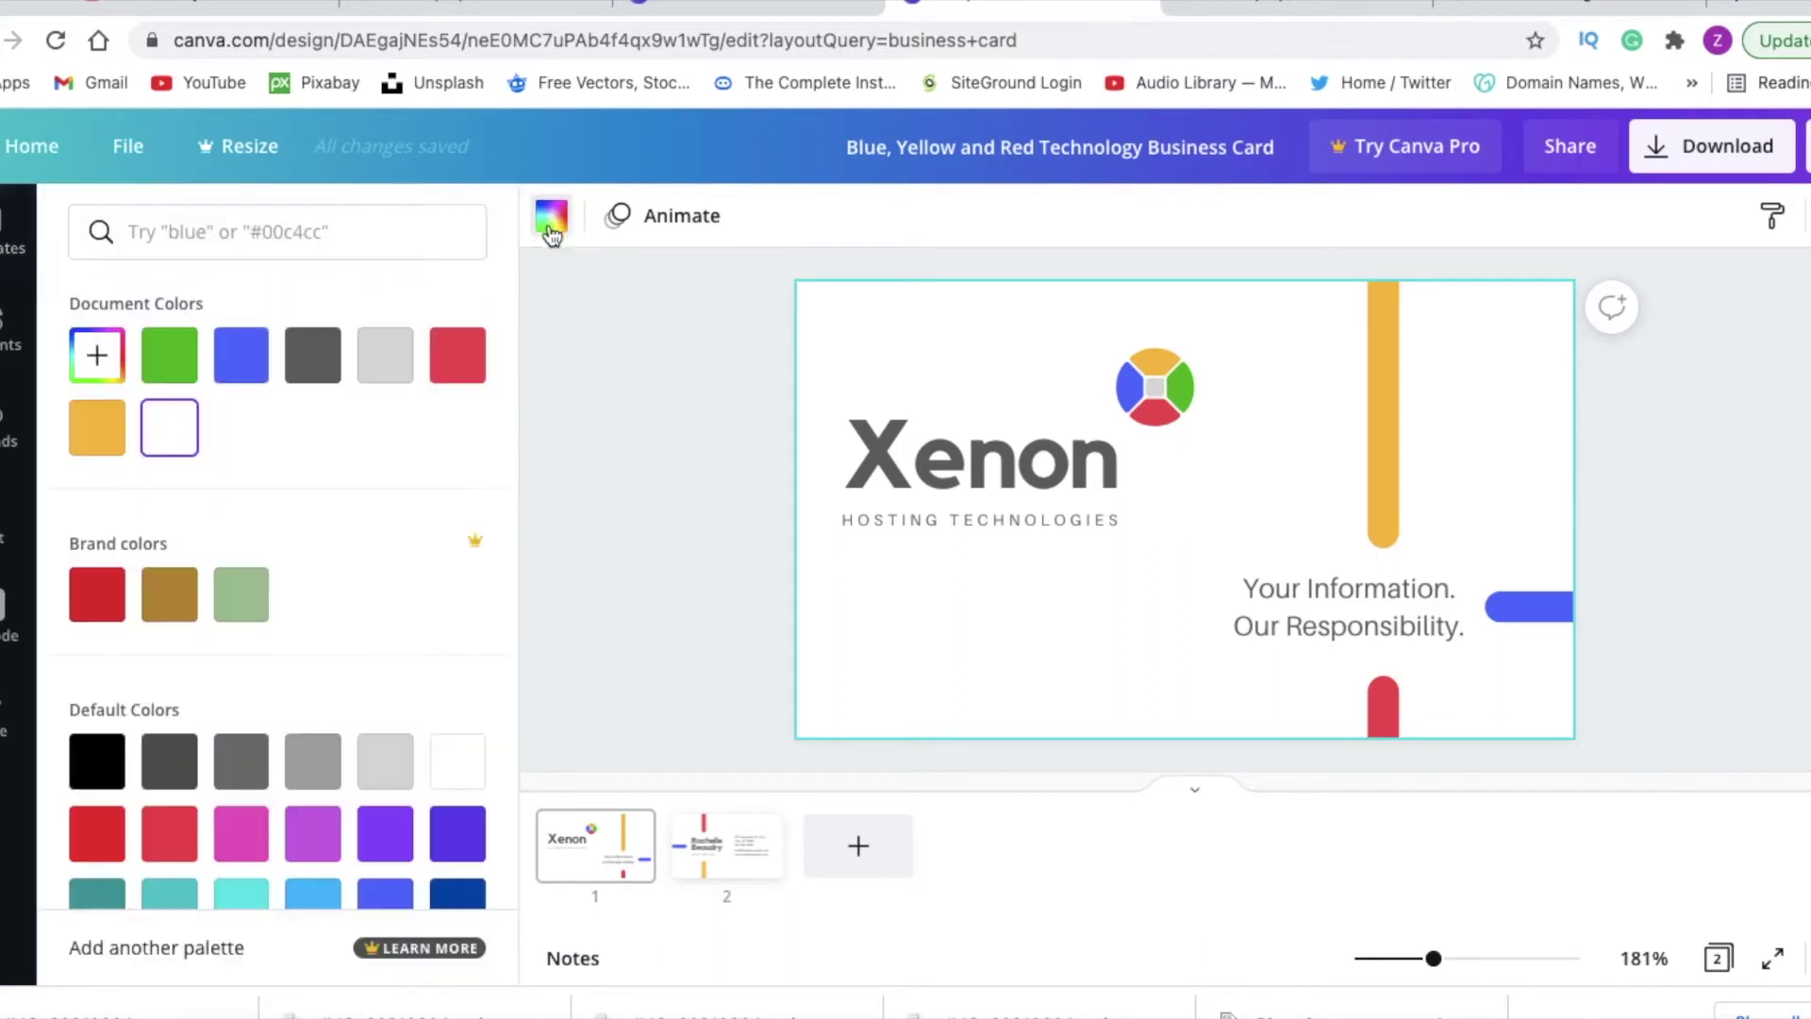
left_click(97, 757)
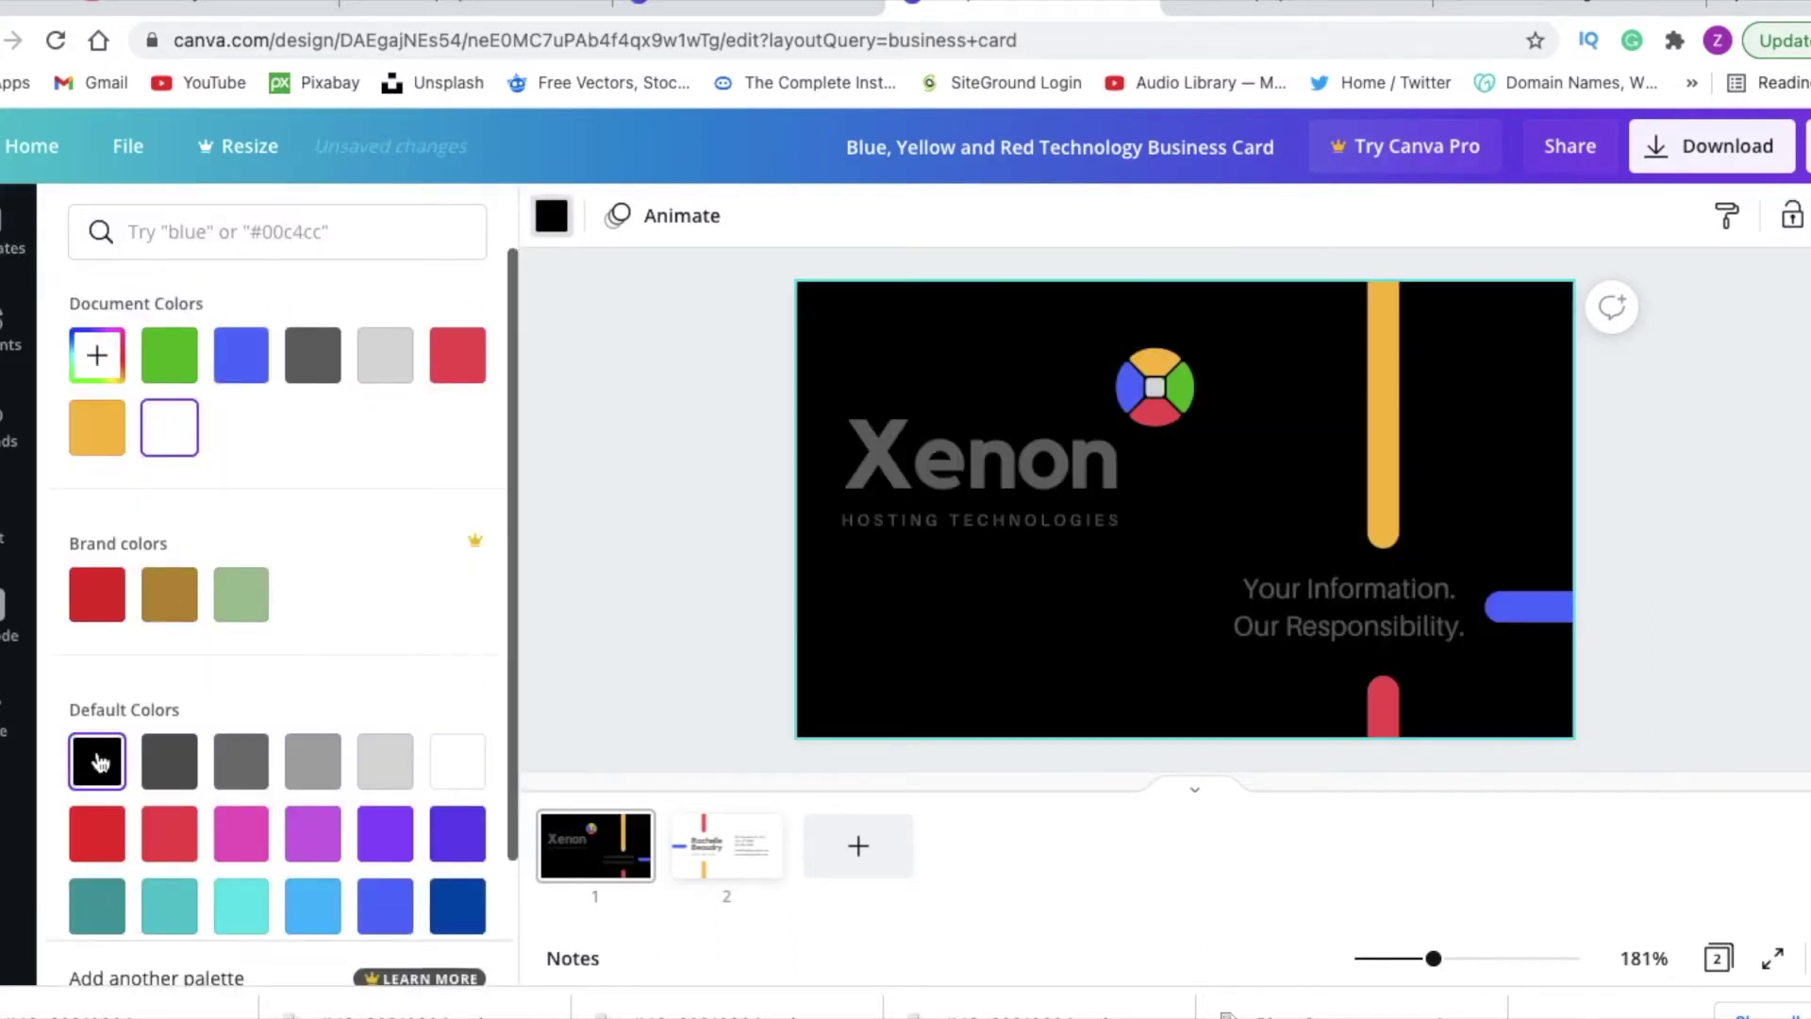
left_click(640, 556)
left_click(942, 485)
left_click(948, 482)
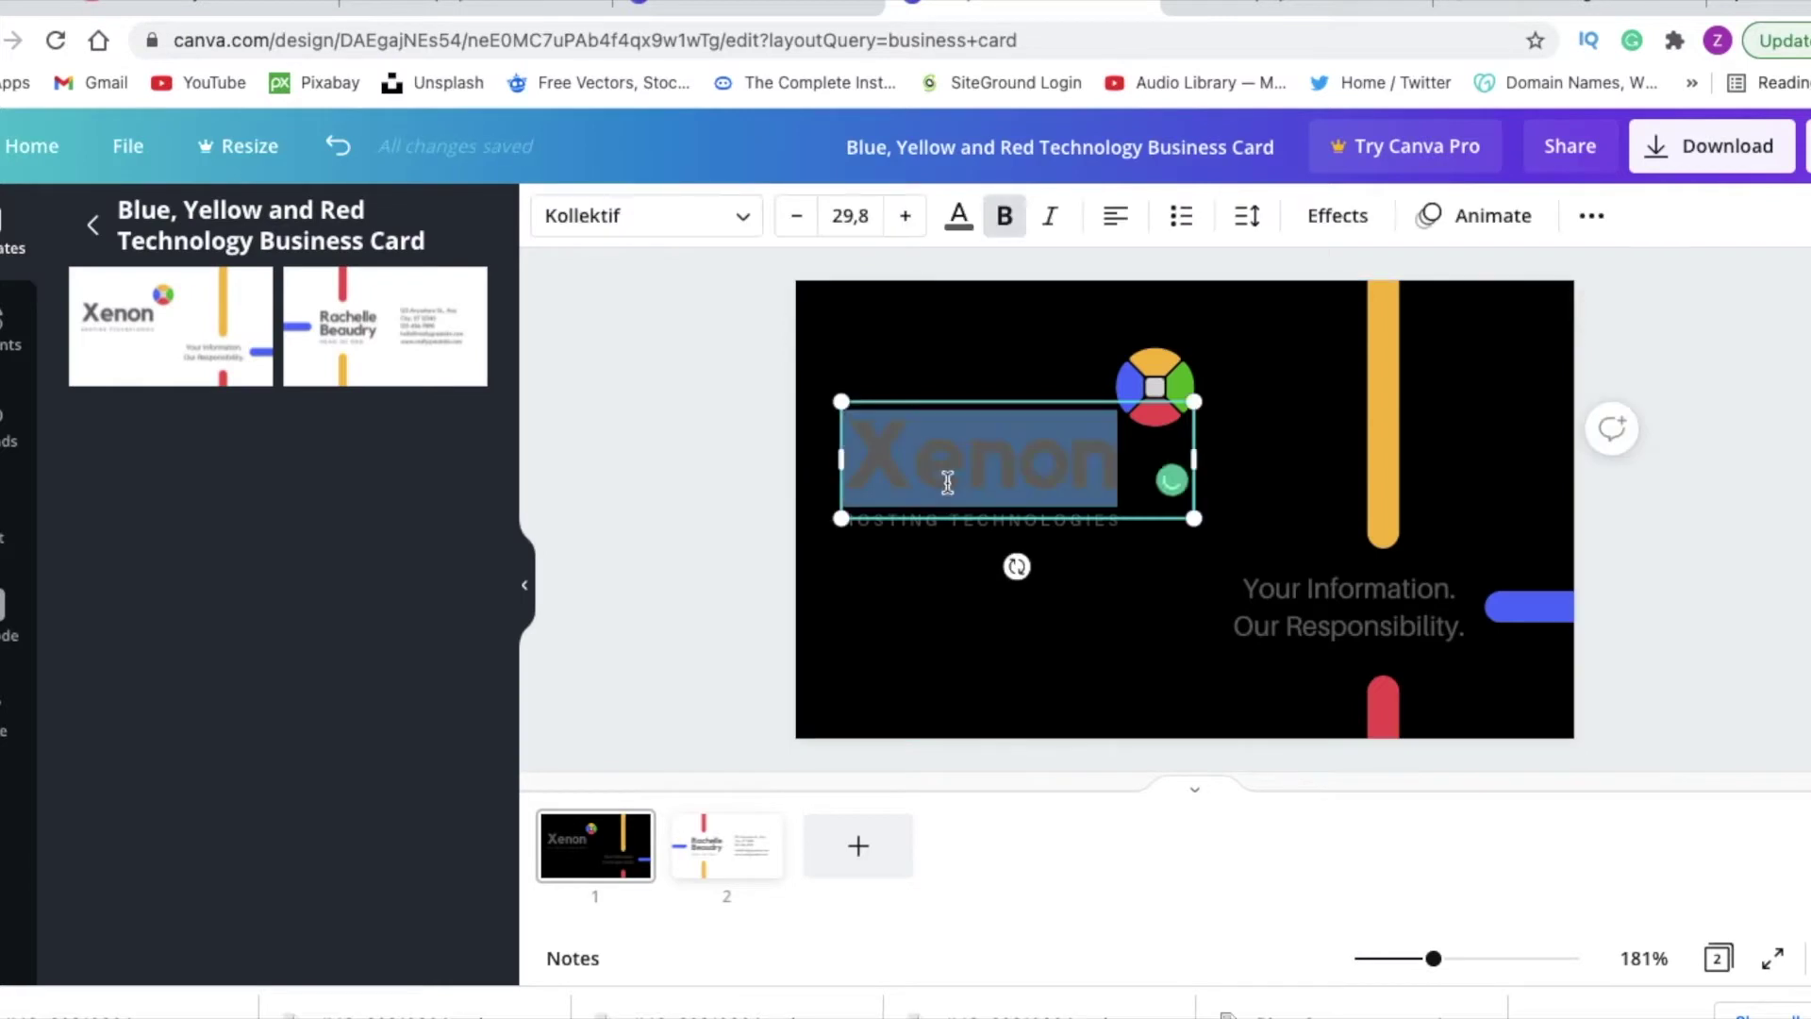
type("Zanel")
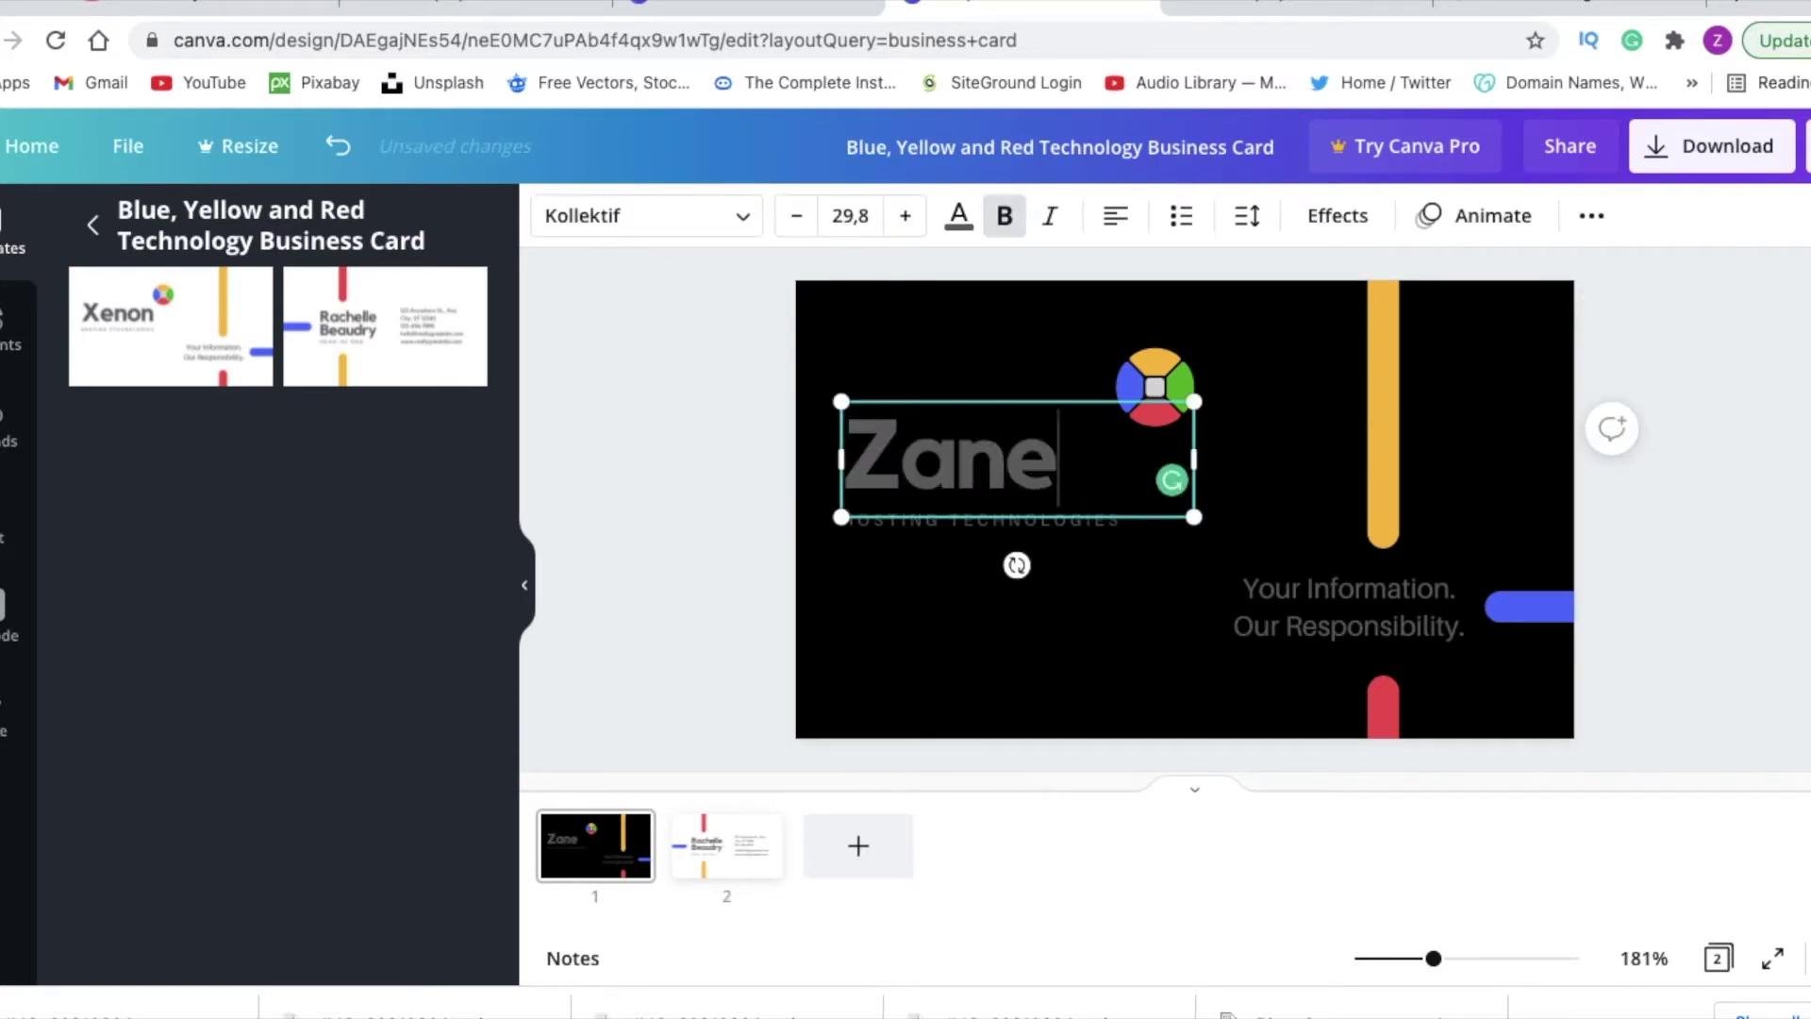
key("BackSpace")
key("BackSpace")
key("BackSpace")
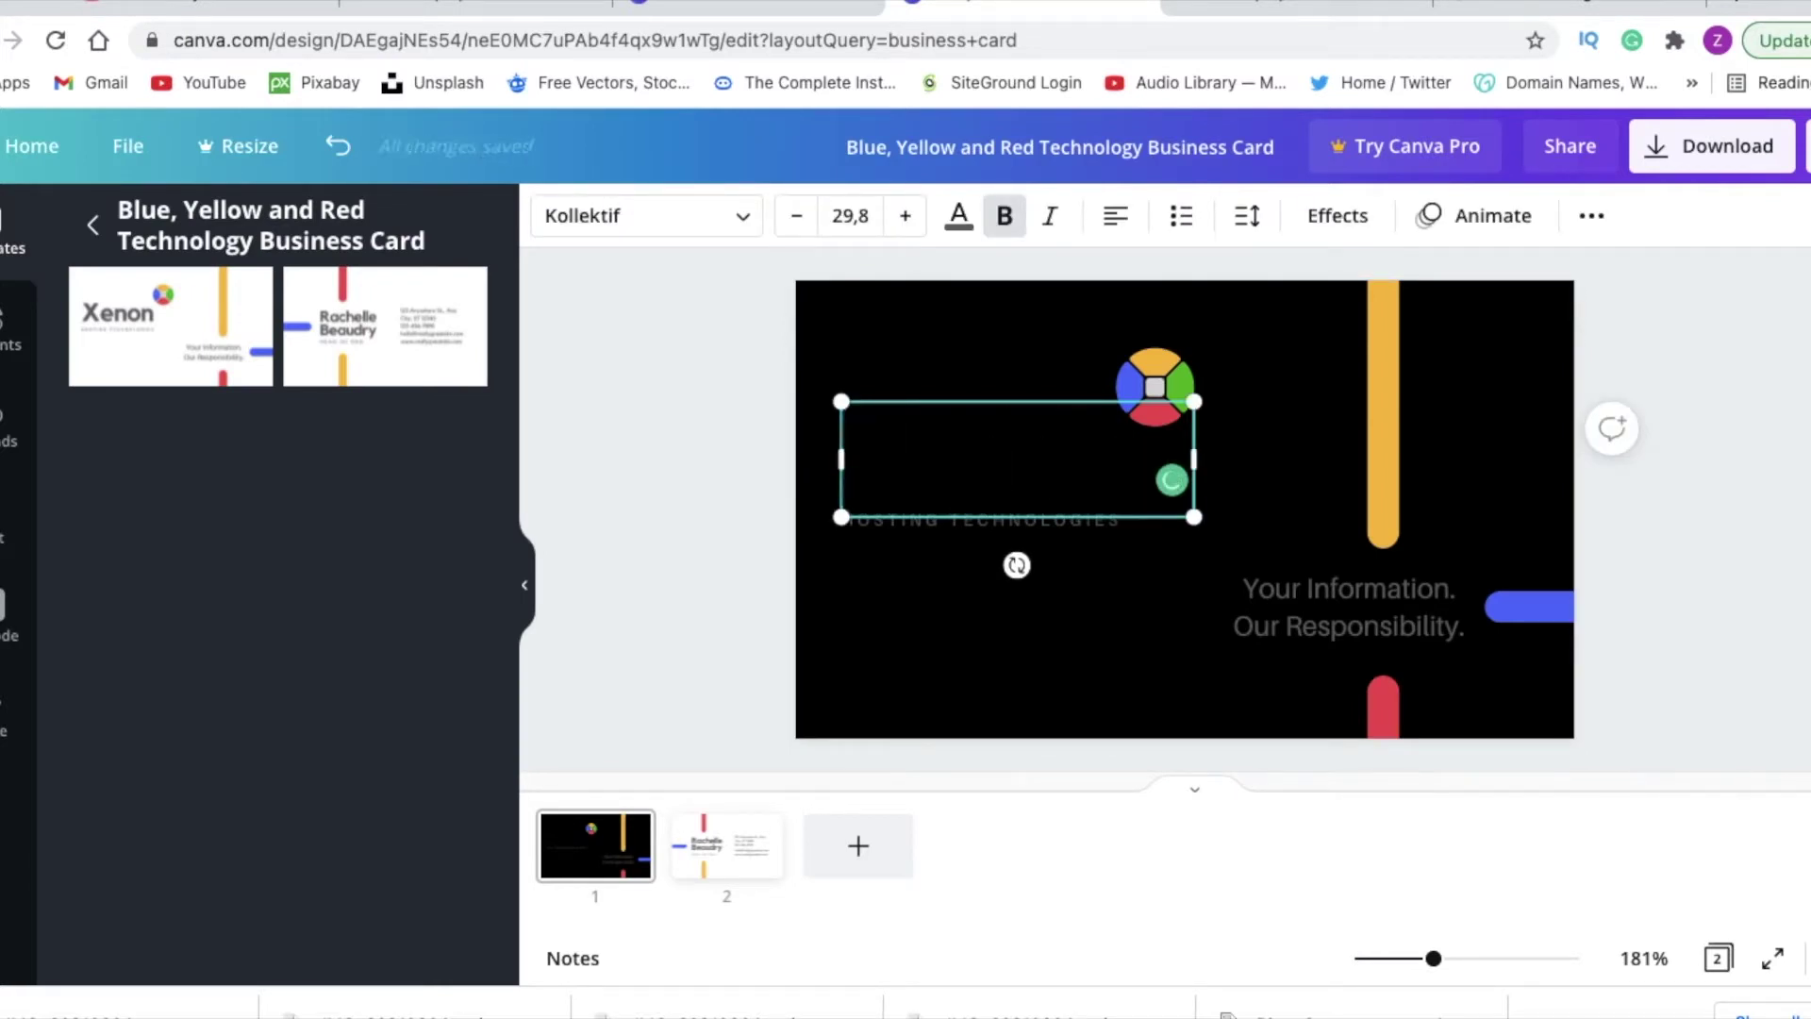
type("Afri")
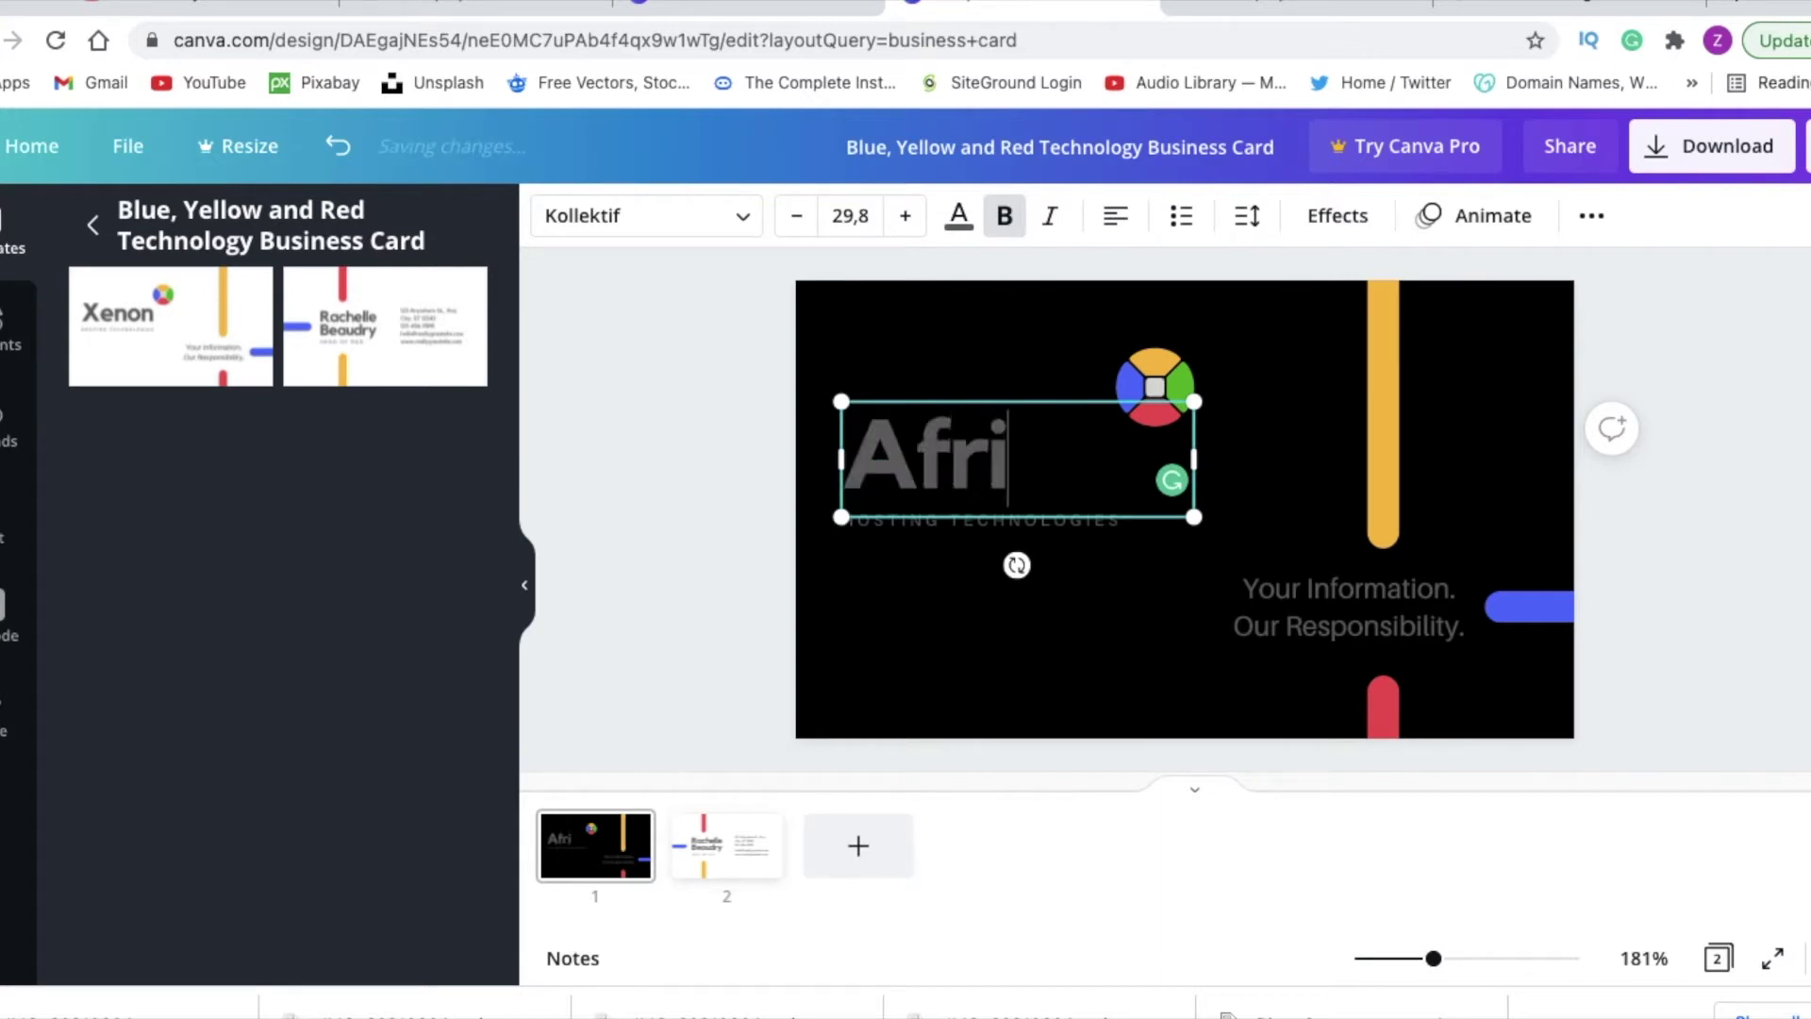
type("can")
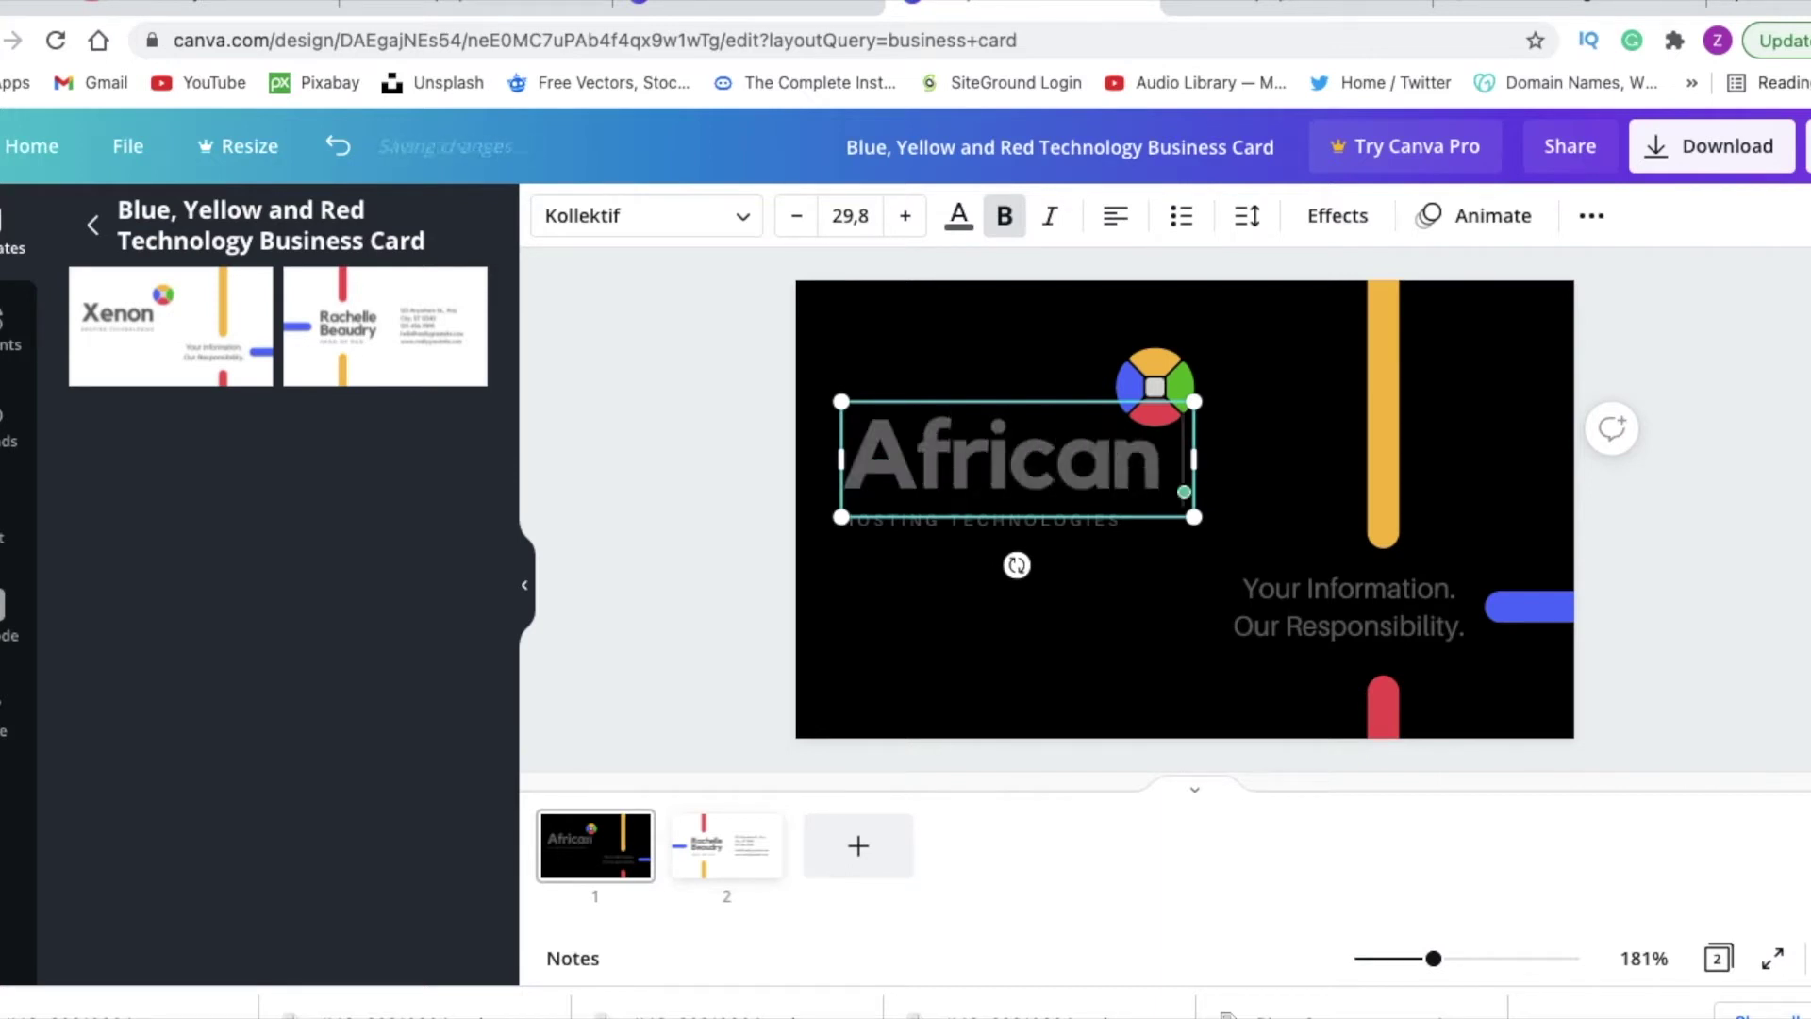
type(" Multi")
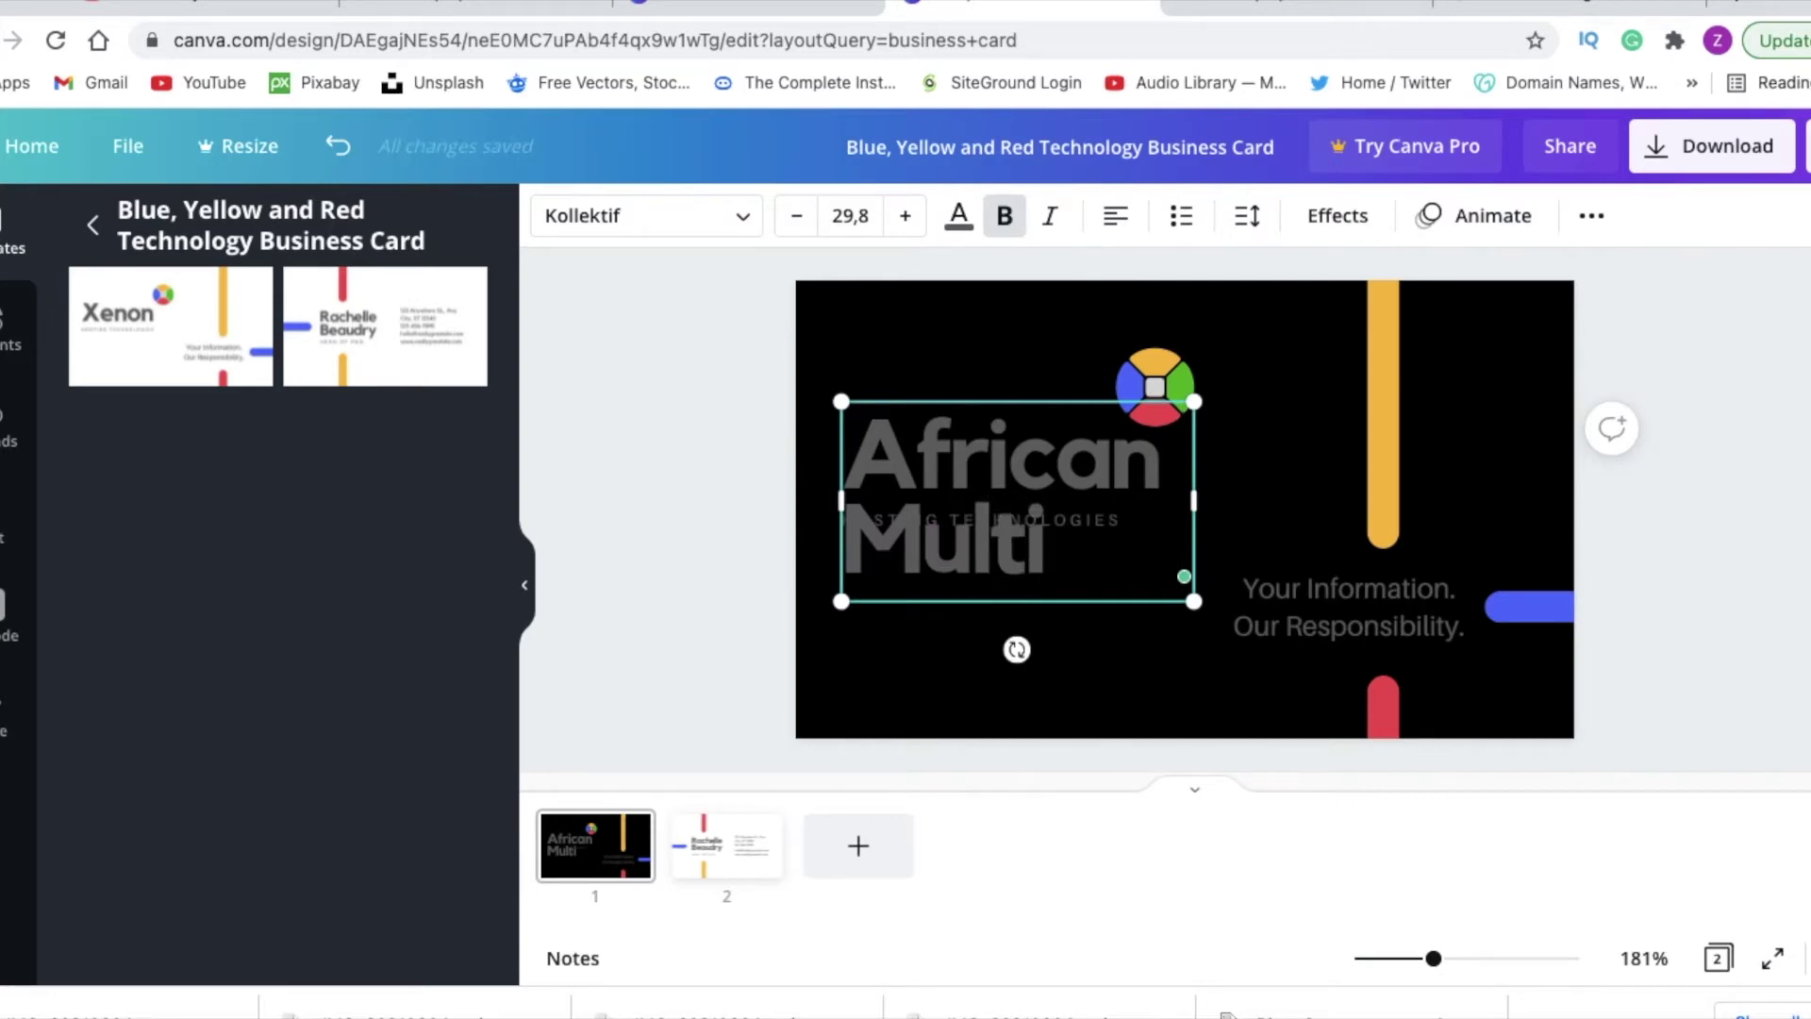
type(" D")
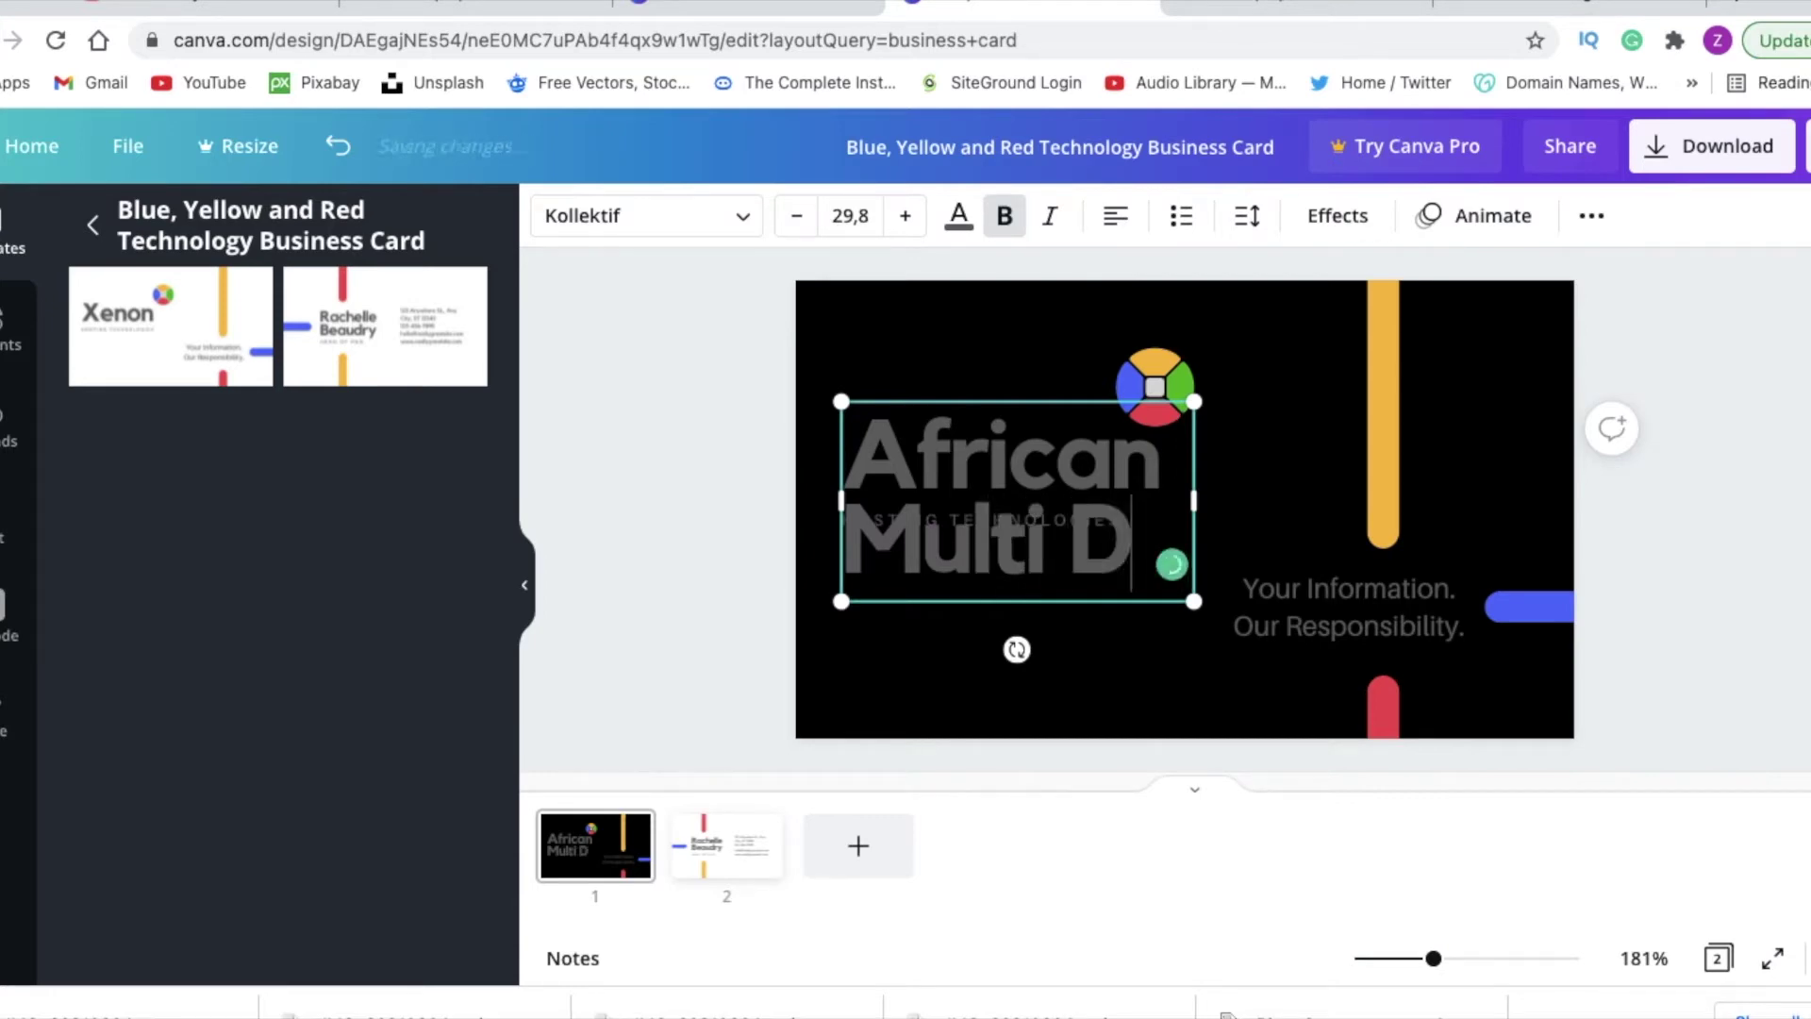
type("esi")
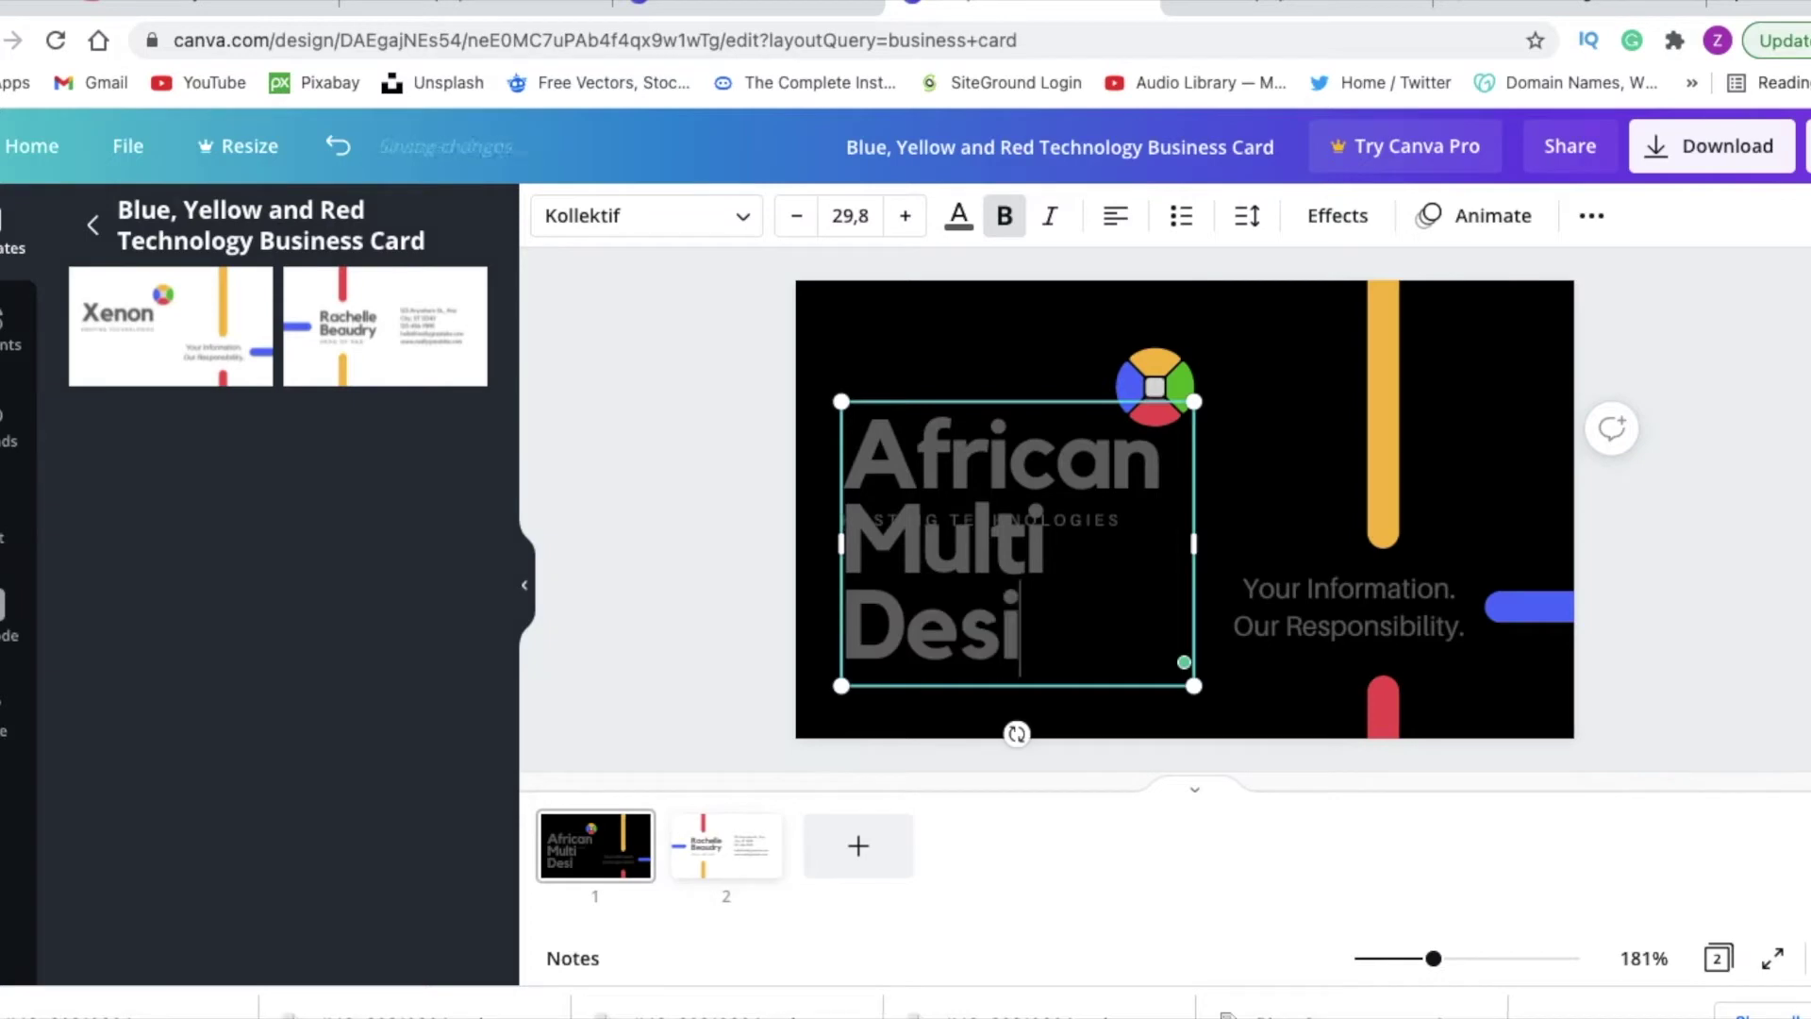
type("ng")
key("BackSpace")
key("BackSpace")
type("gn")
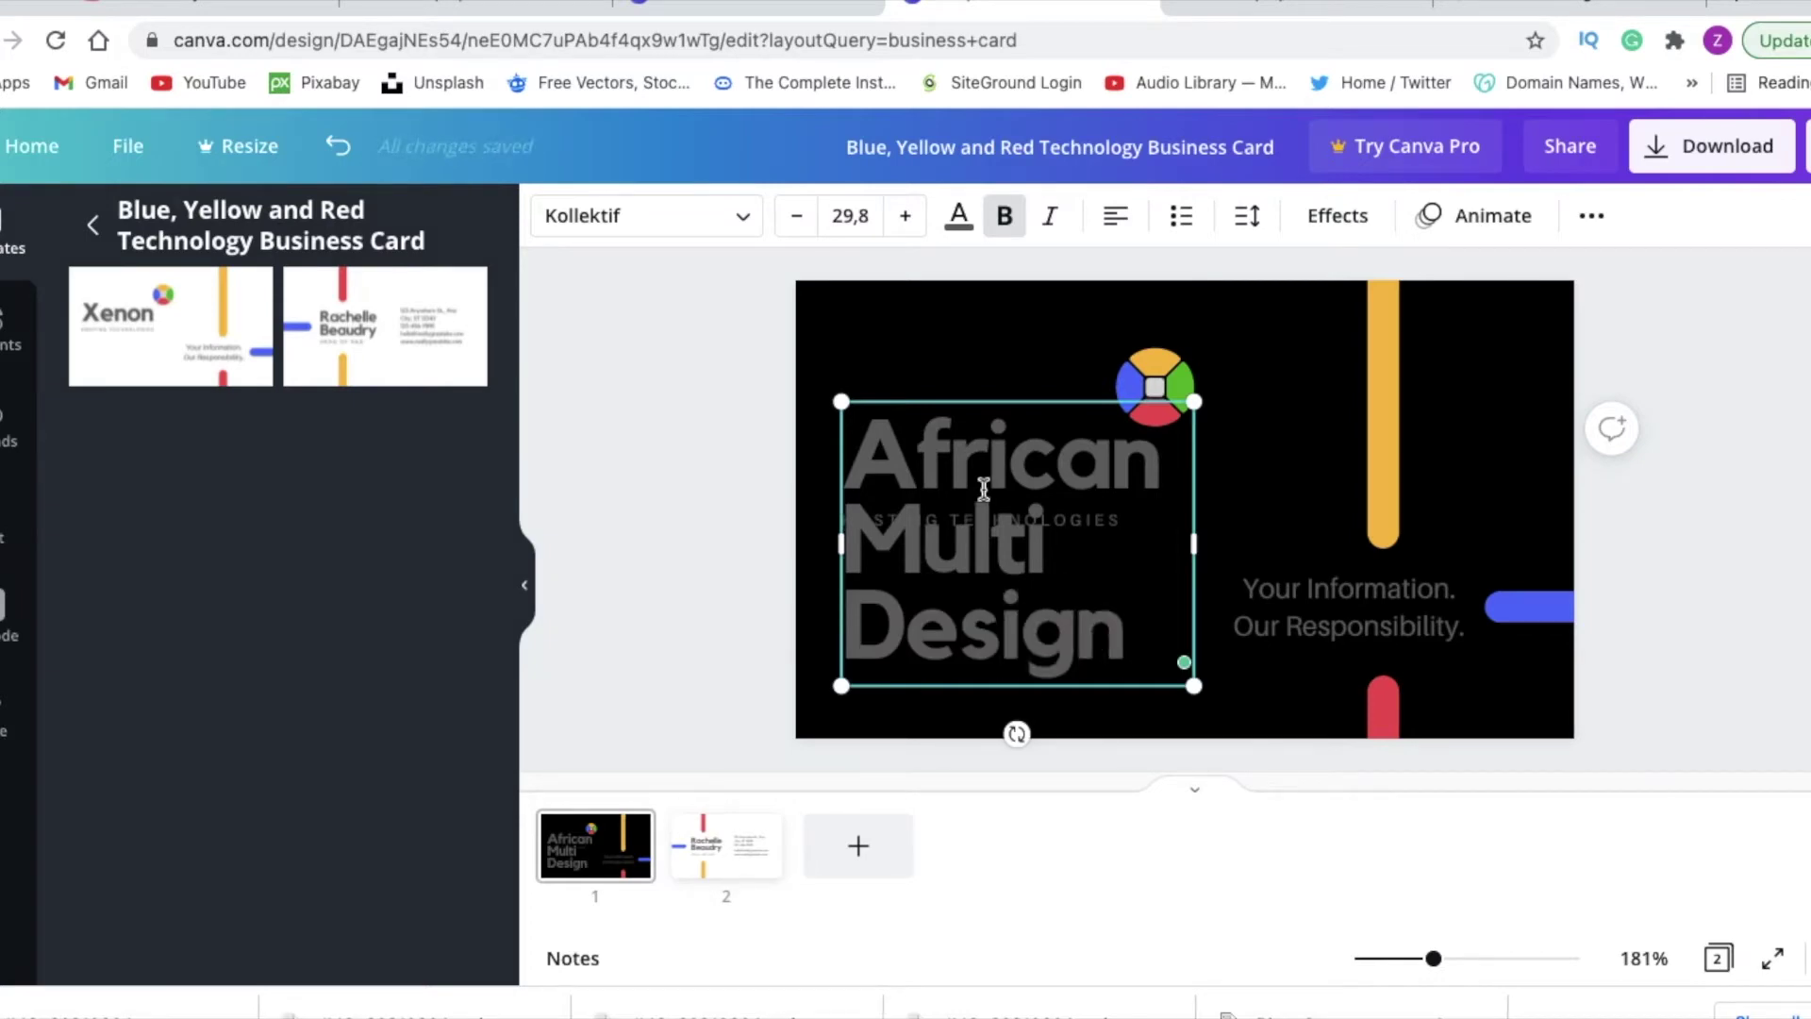
left_click_drag(1095, 635, 857, 437)
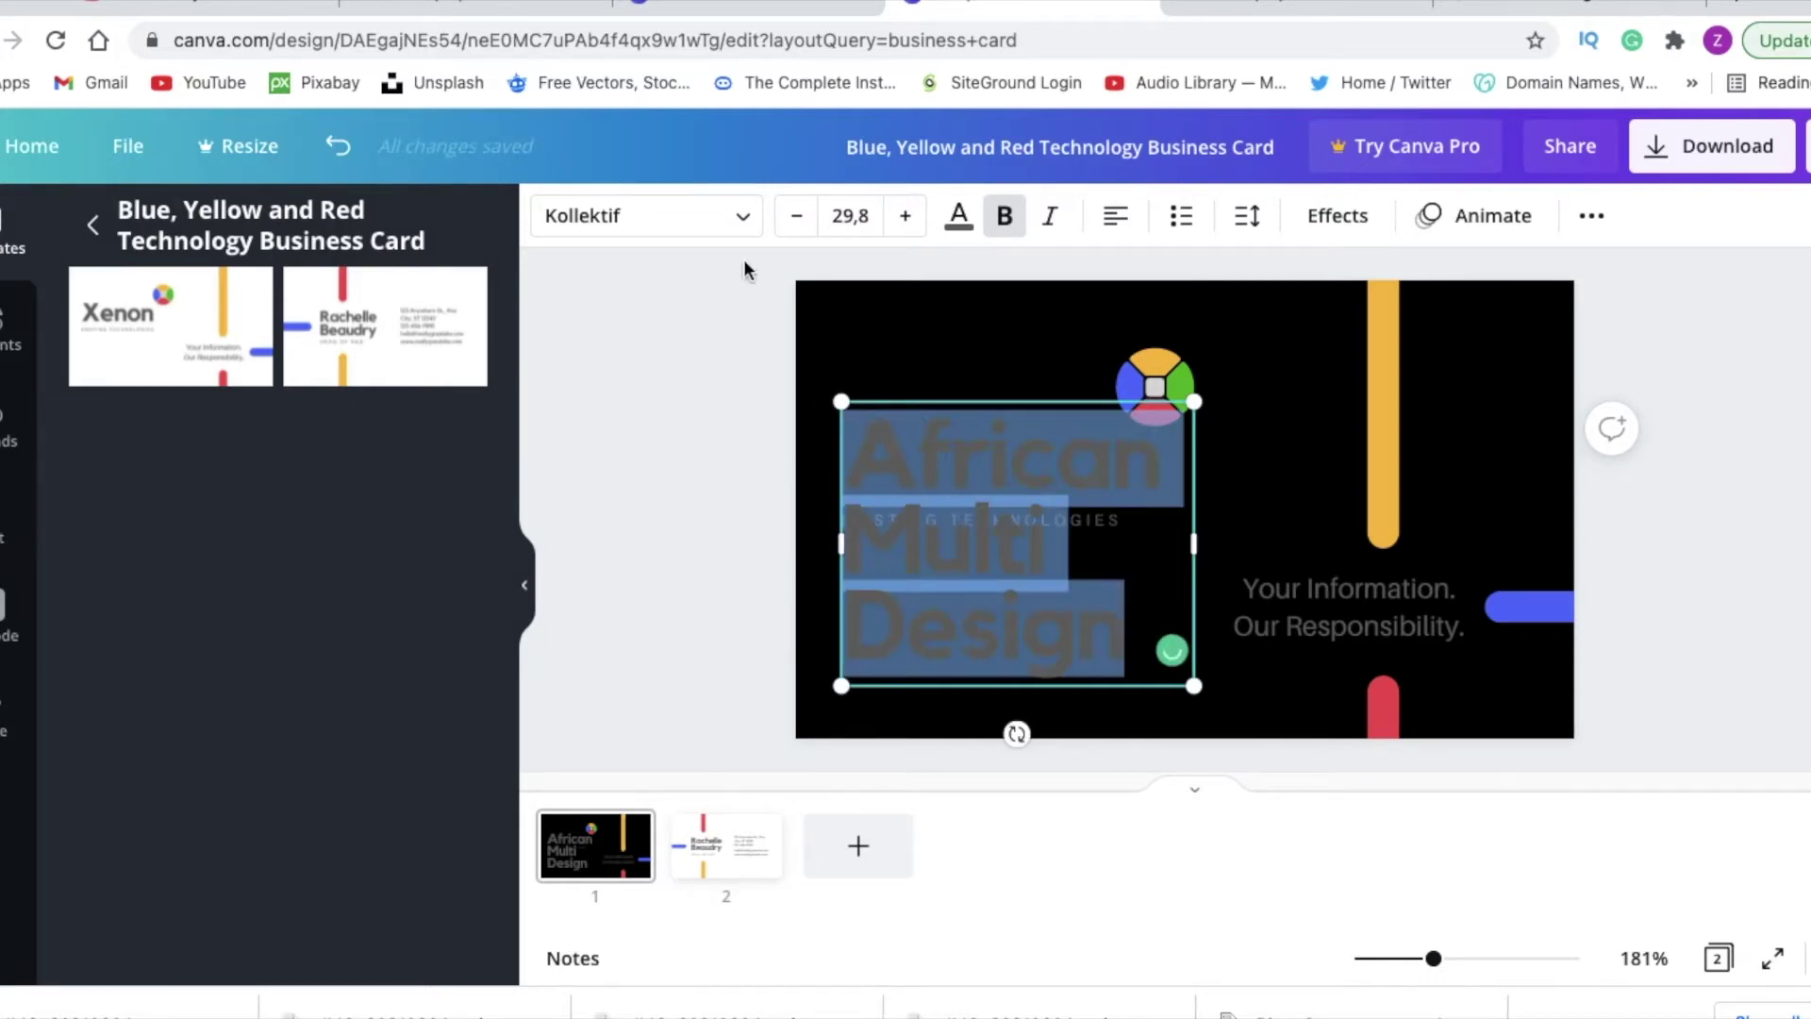
- Make the African Multi Design title white
left_click(963, 229)
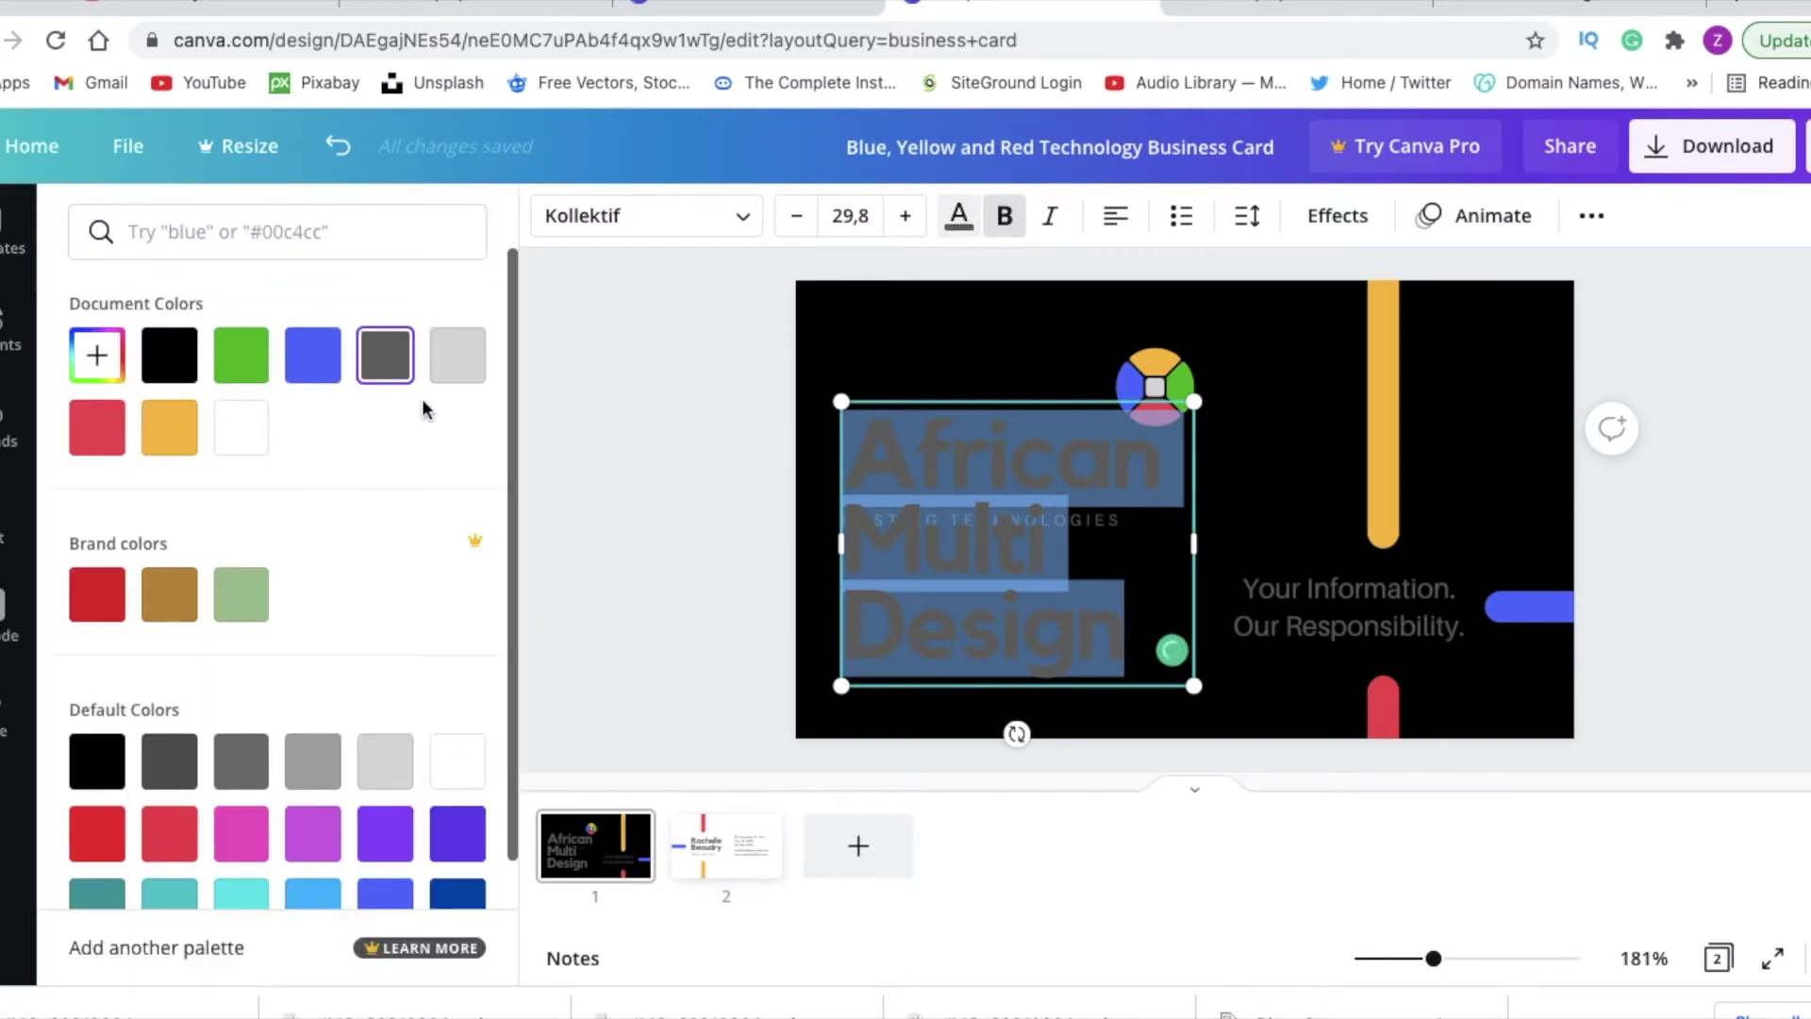
left_click(231, 420)
left_click(1017, 530)
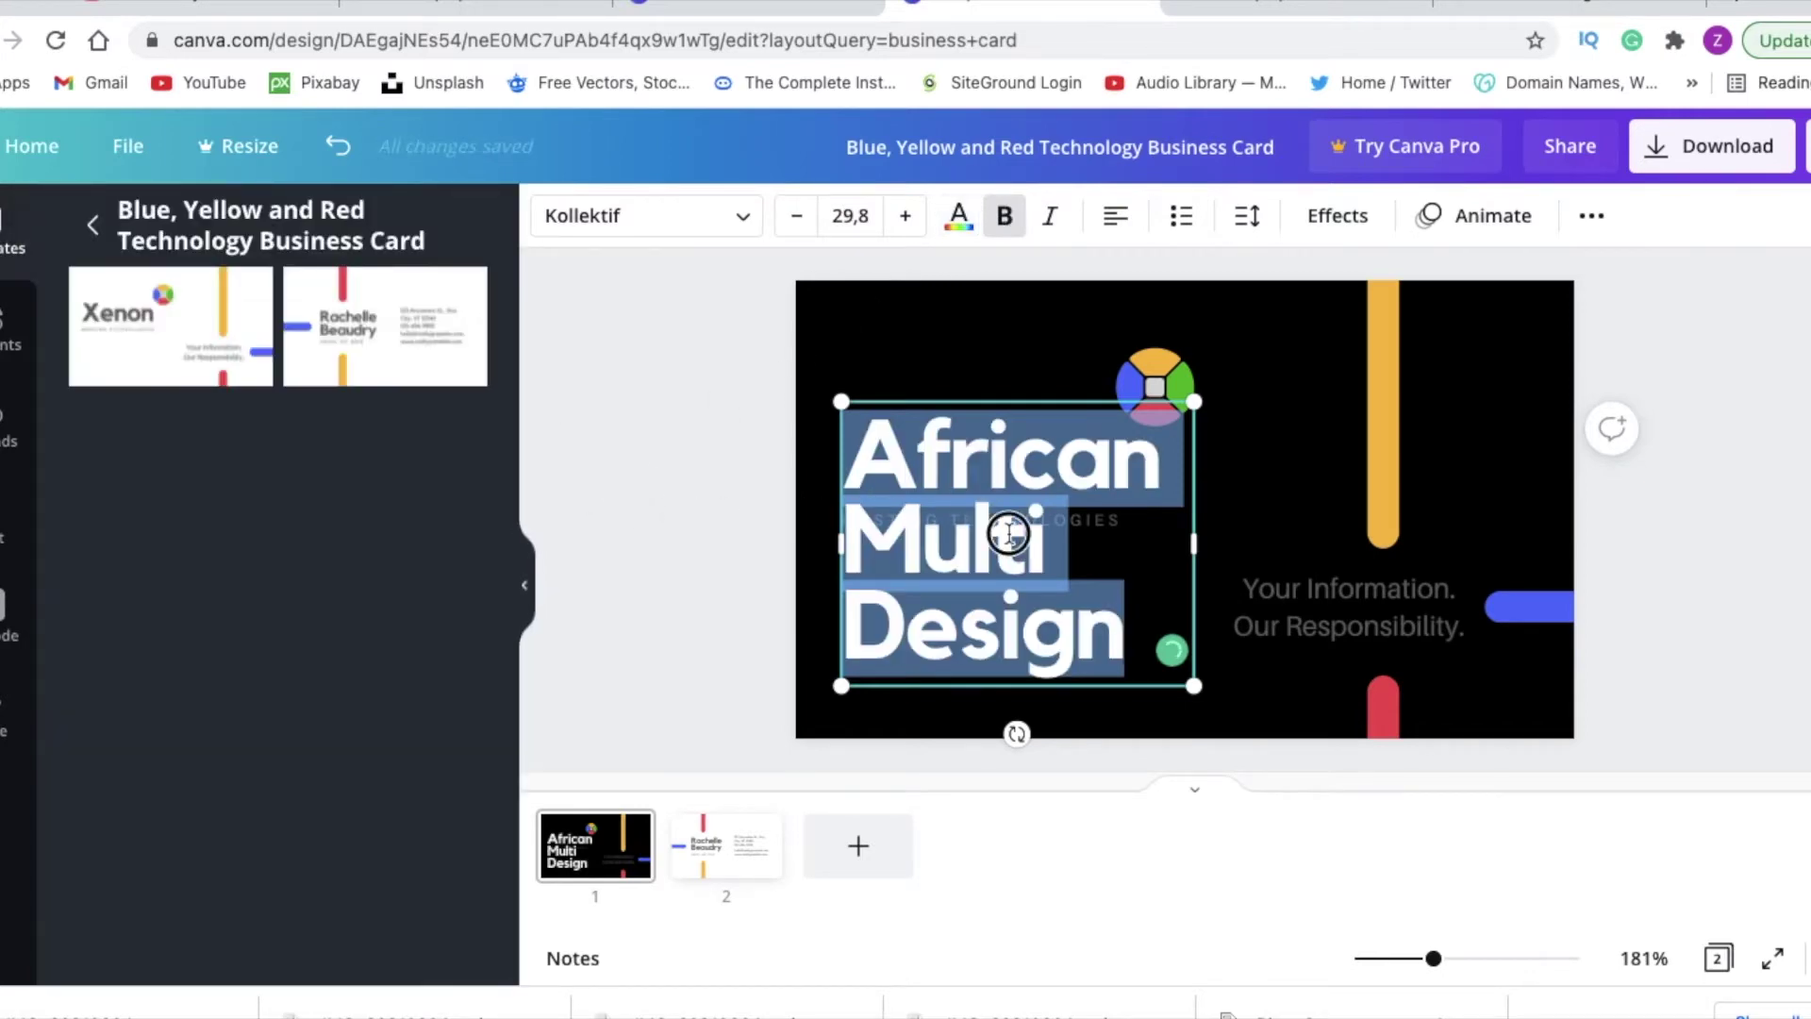
- Move the title up, the circle logo bottom-left, and the tagline under the heading
left_click_drag(916, 401, 868, 298)
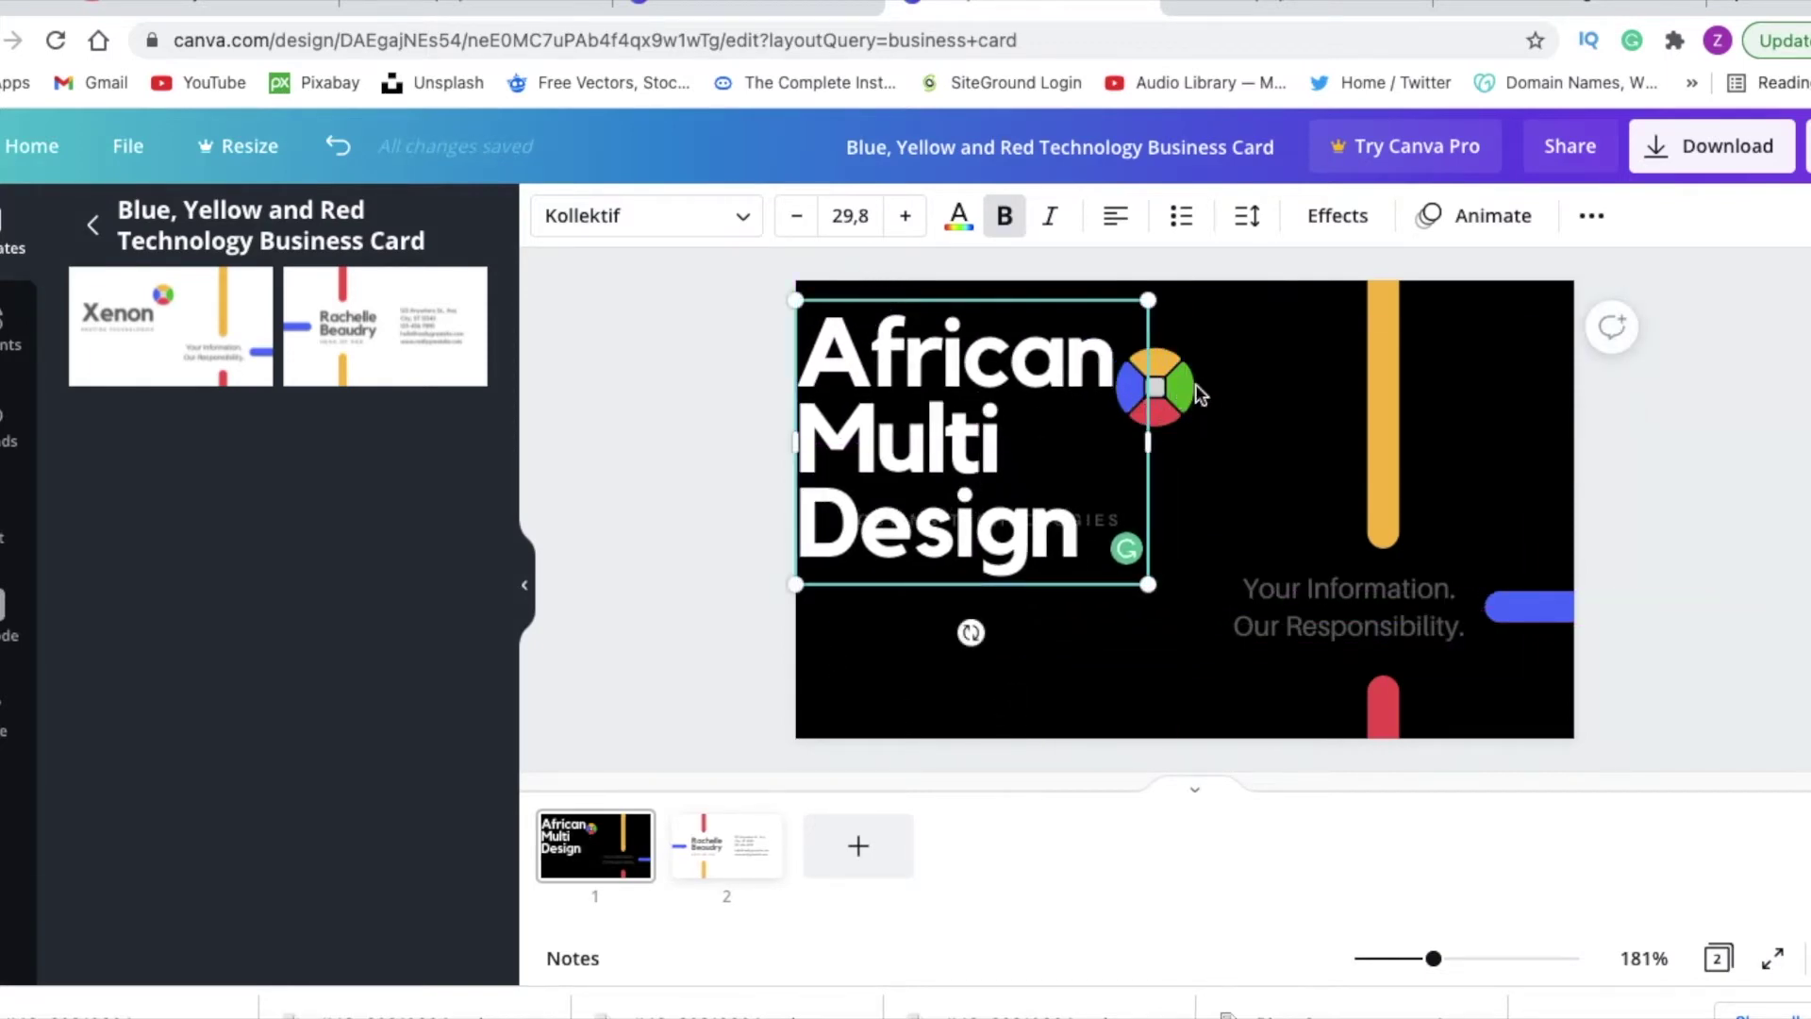
left_click_drag(1184, 390, 877, 686)
left_click(1122, 528)
left_click_drag(1043, 578, 1089, 602)
left_click_drag(1031, 469, 1050, 456)
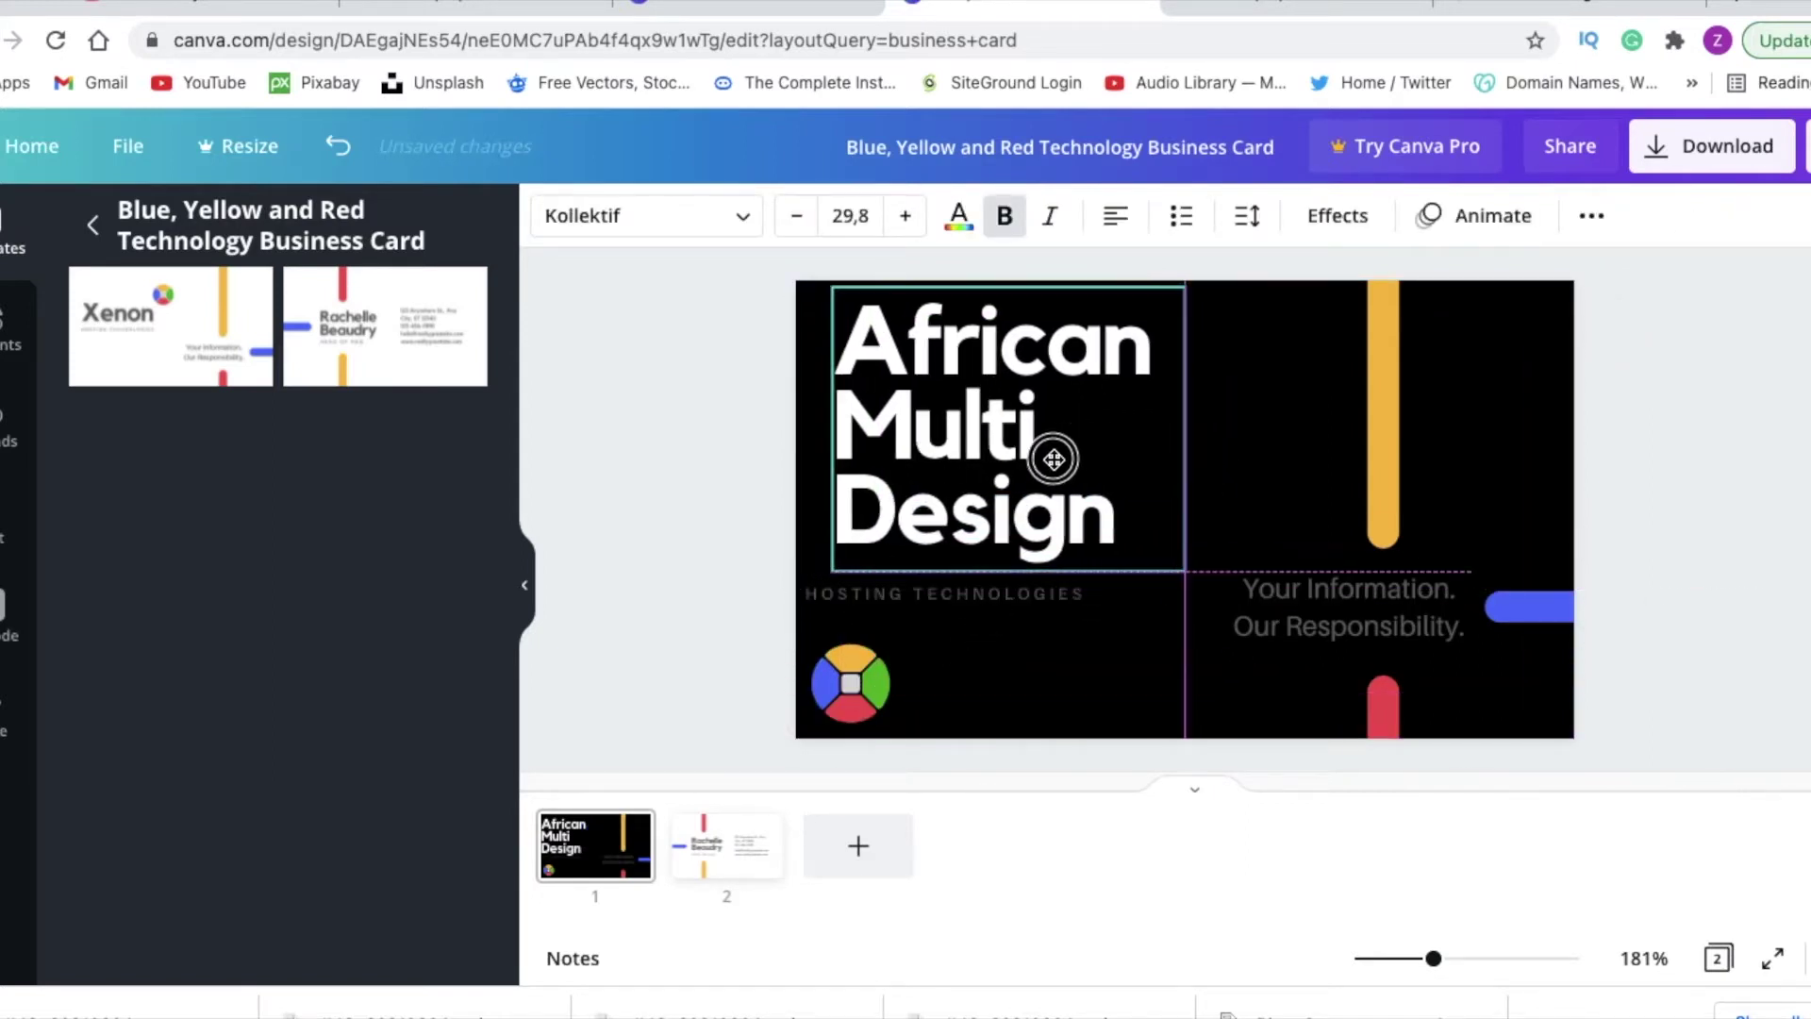
left_click_drag(1000, 595, 1027, 590)
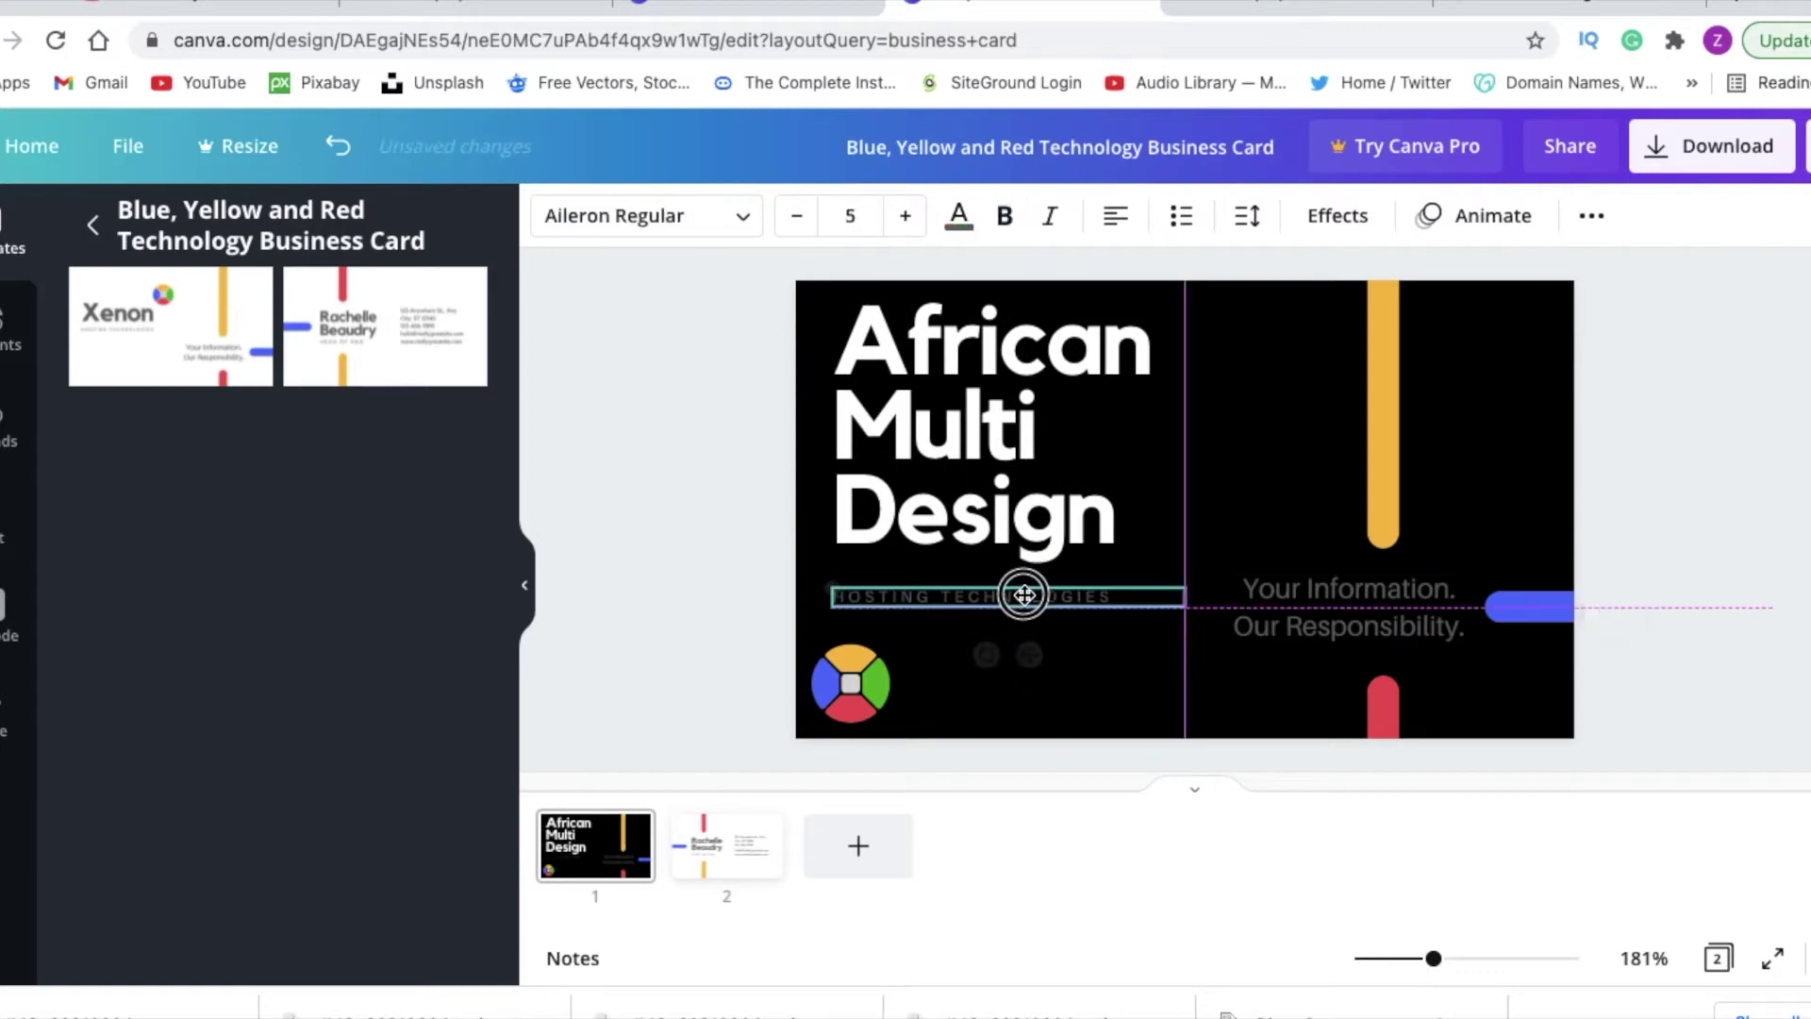
- Replace the tagline with 'YOUTUBE AGENCY' in white bold text
double_click(1012, 596)
left_click_drag(1109, 587, 818, 578)
type("OUTUBE AGENCY")
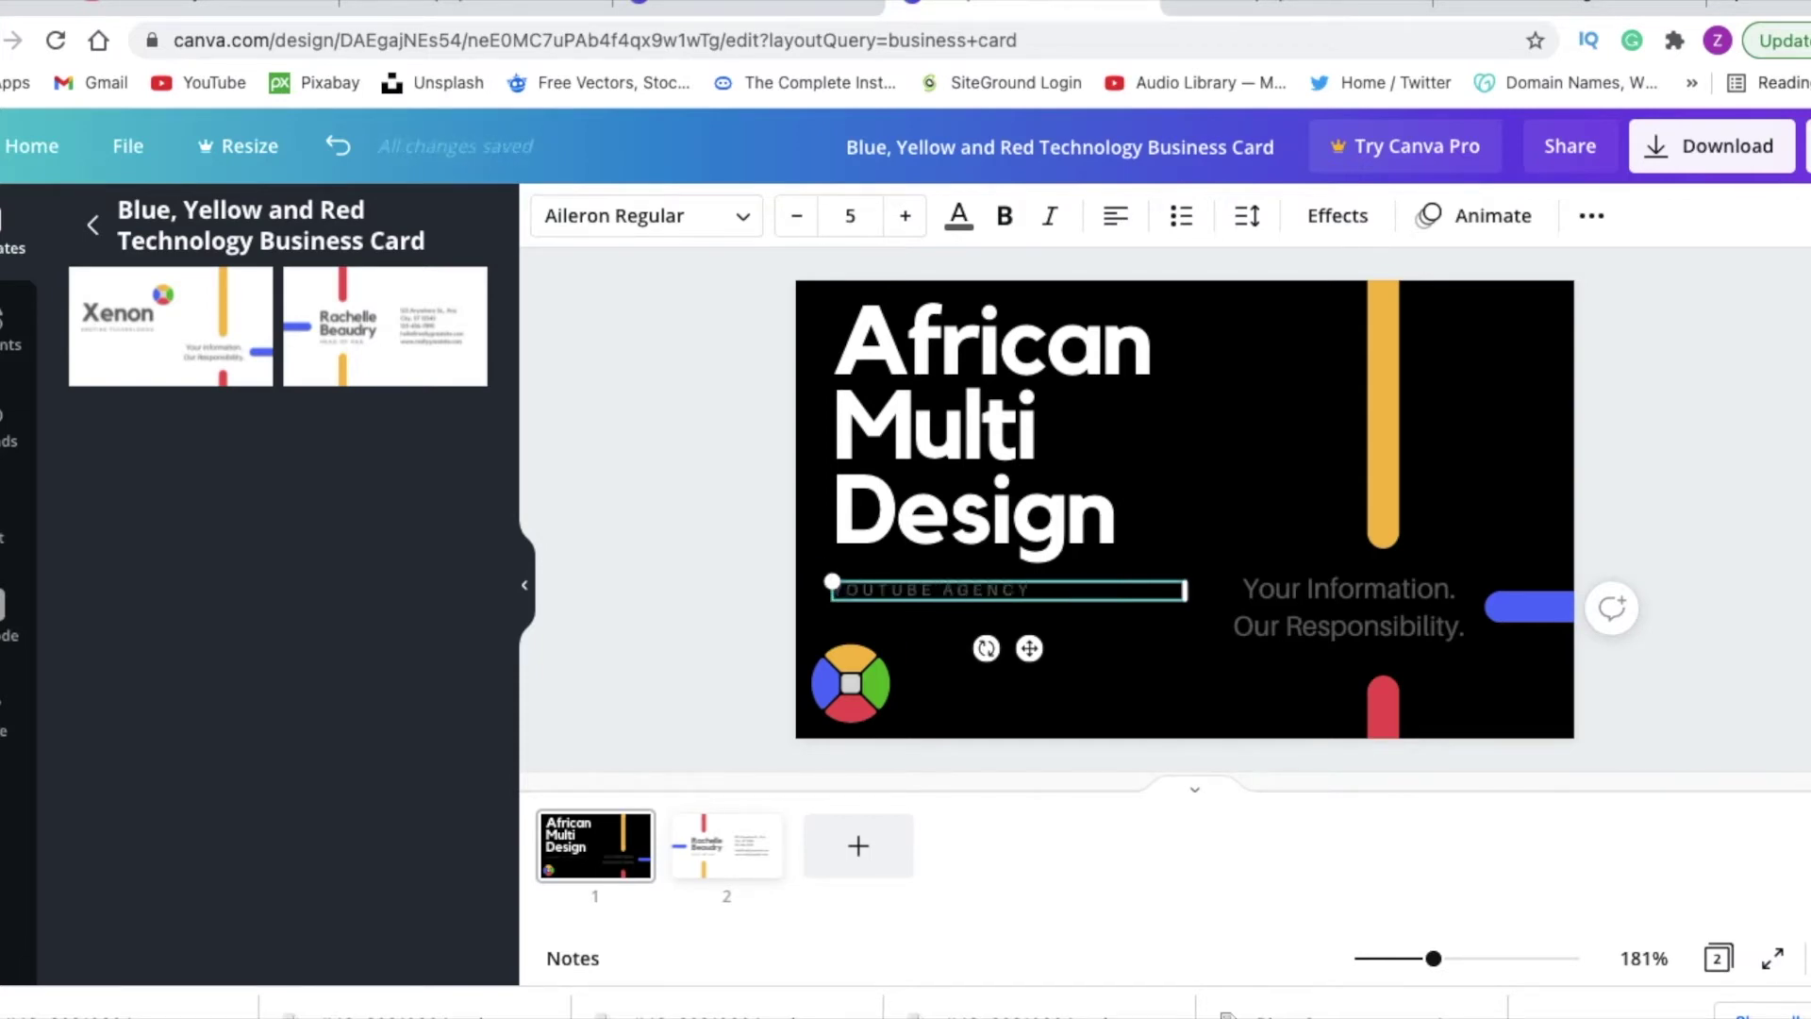
key("ctrl+a")
left_click(958, 215)
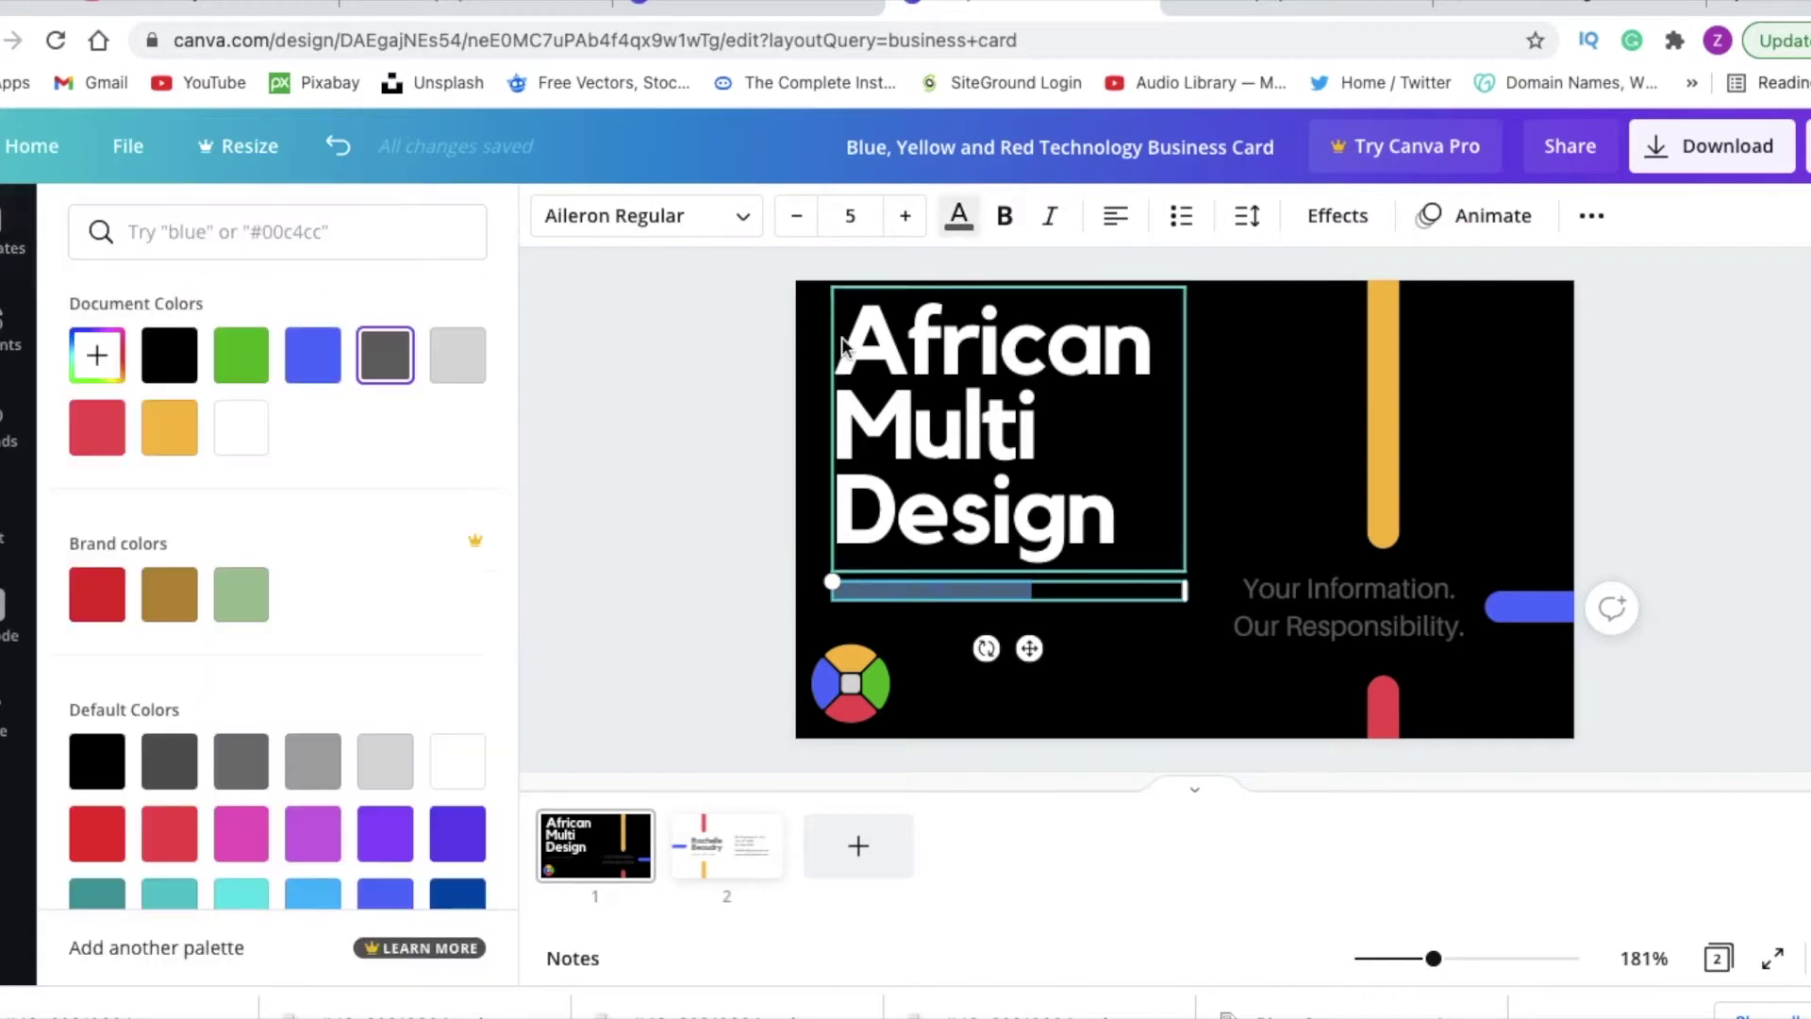
left_click(240, 427)
left_click(1004, 215)
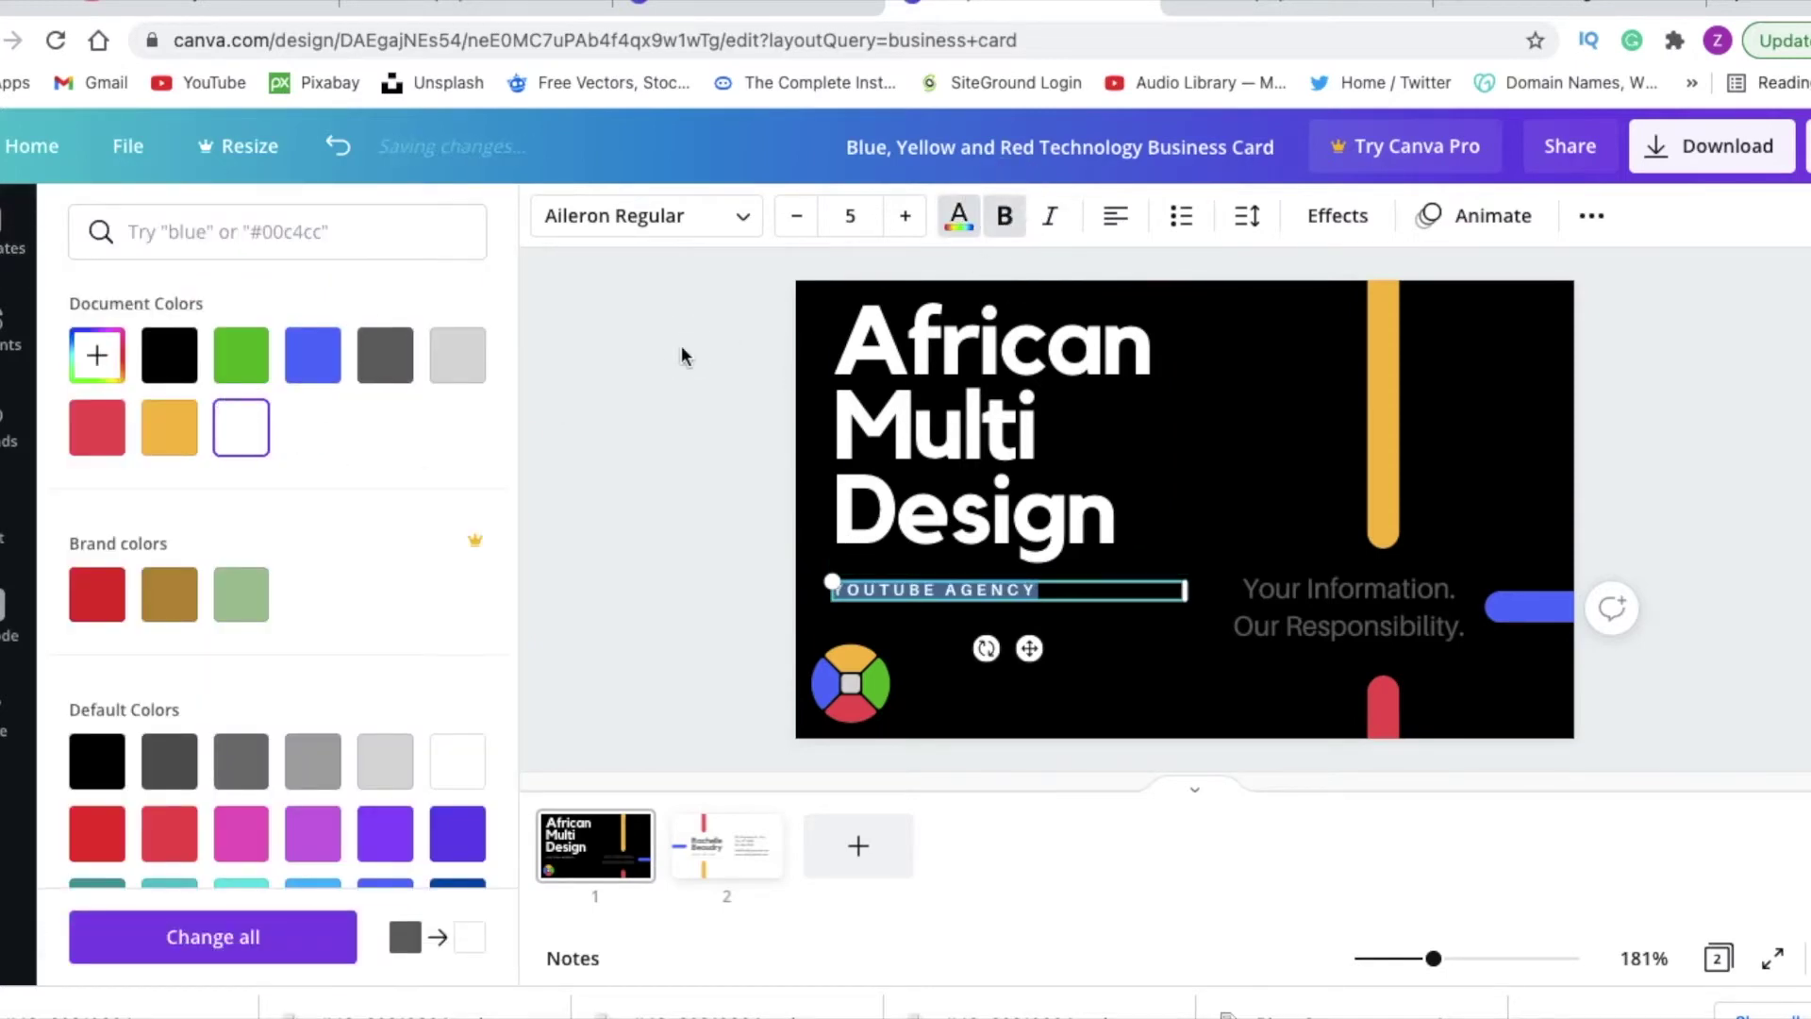
key("Escape")
left_click(830, 681)
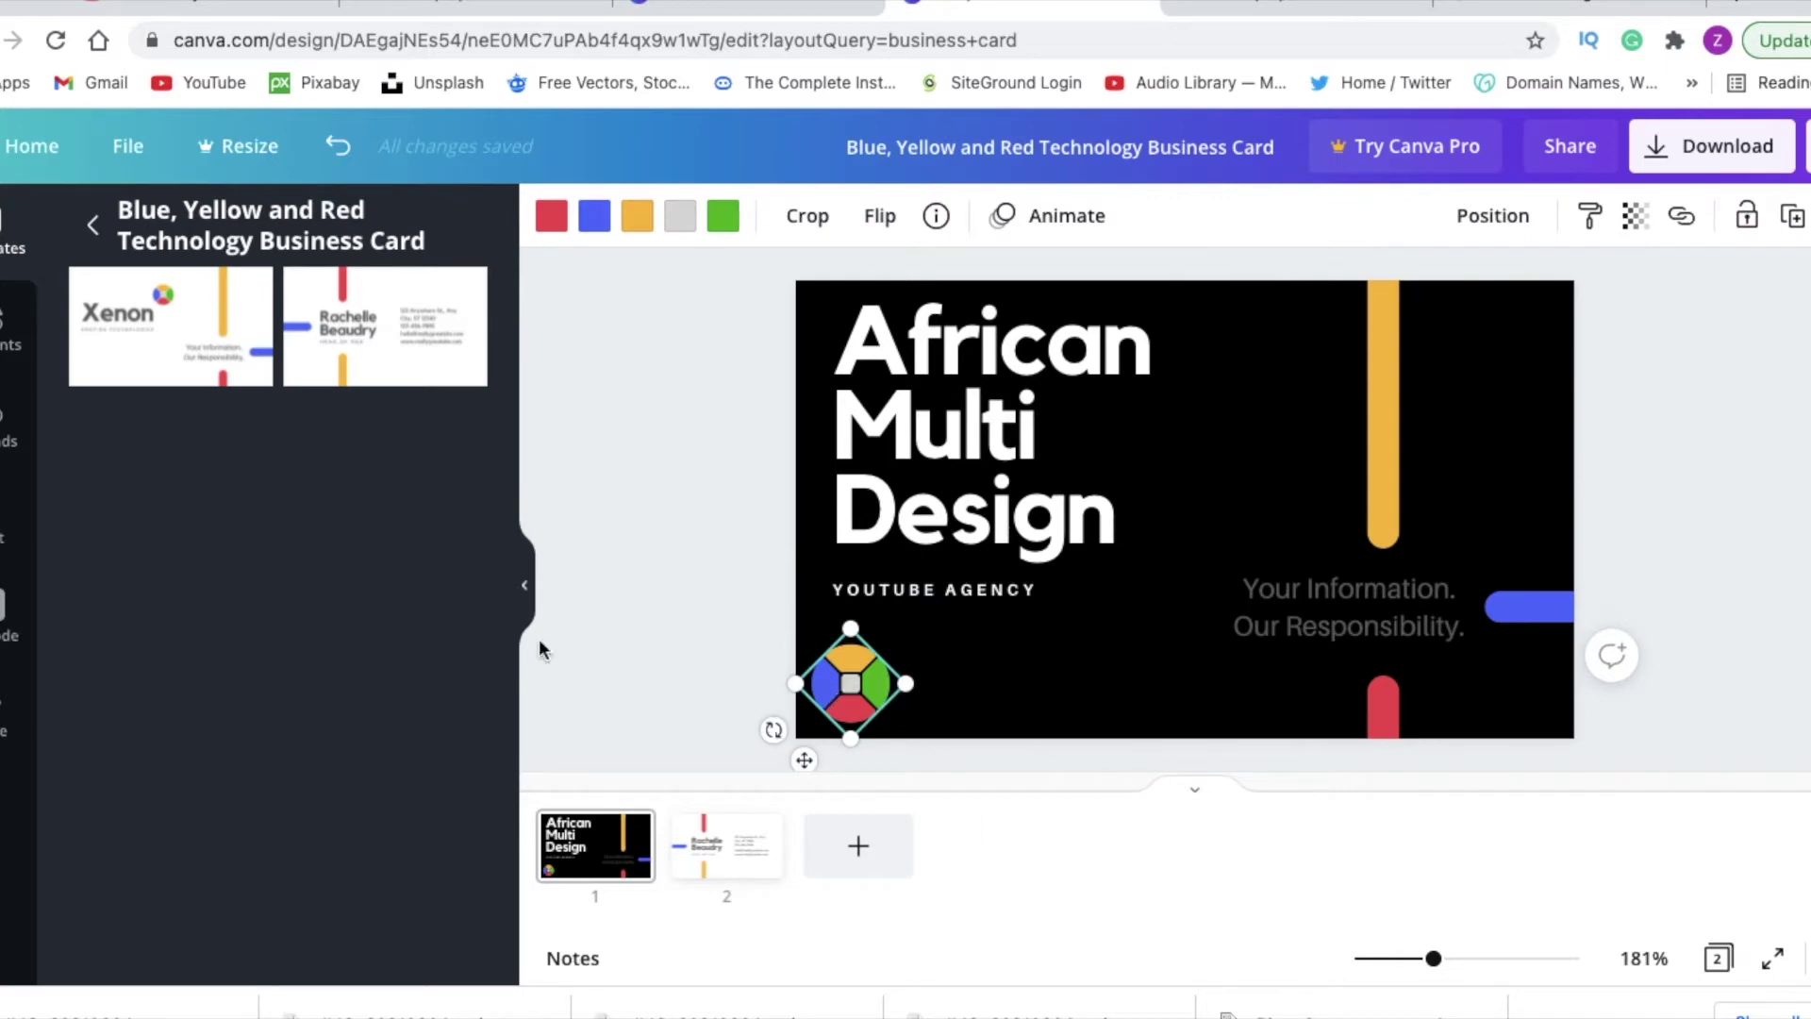
- Replace the round logo with a small uploaded African Multi Design logo in the bottom-left corner
left_click(24, 444)
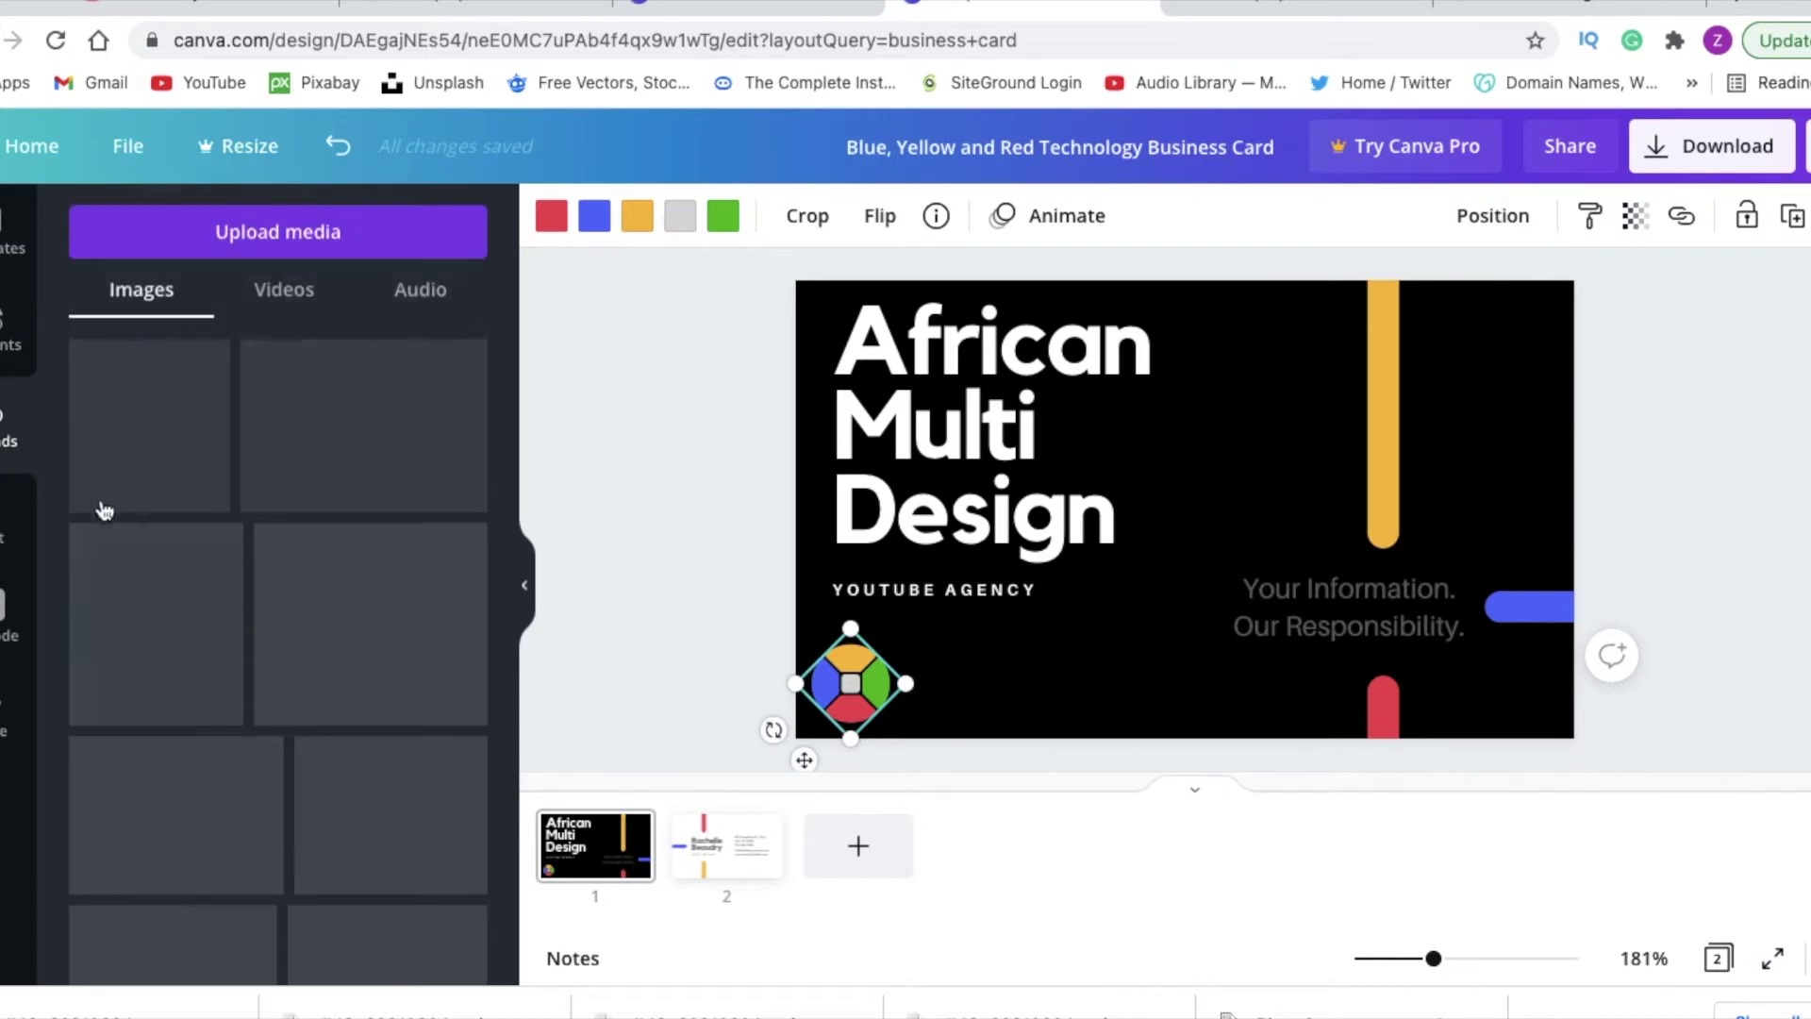
scroll(146, 629, "down", 10)
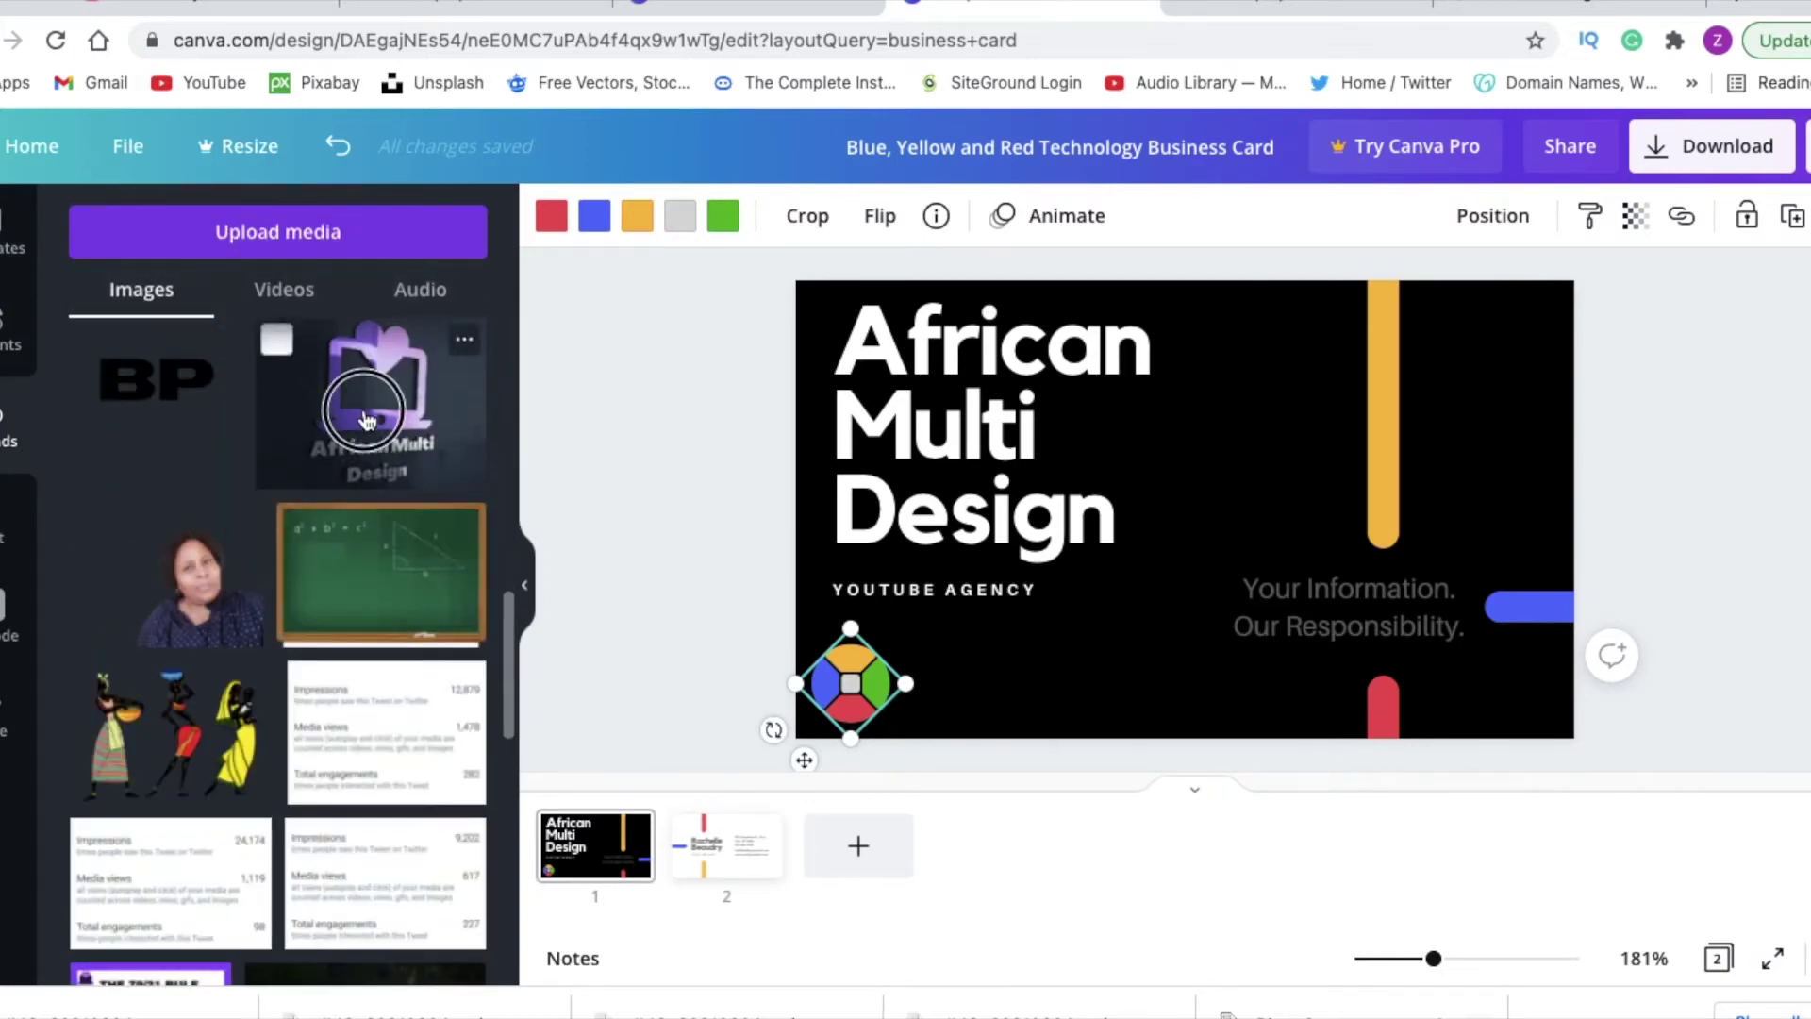
left_click(337, 459)
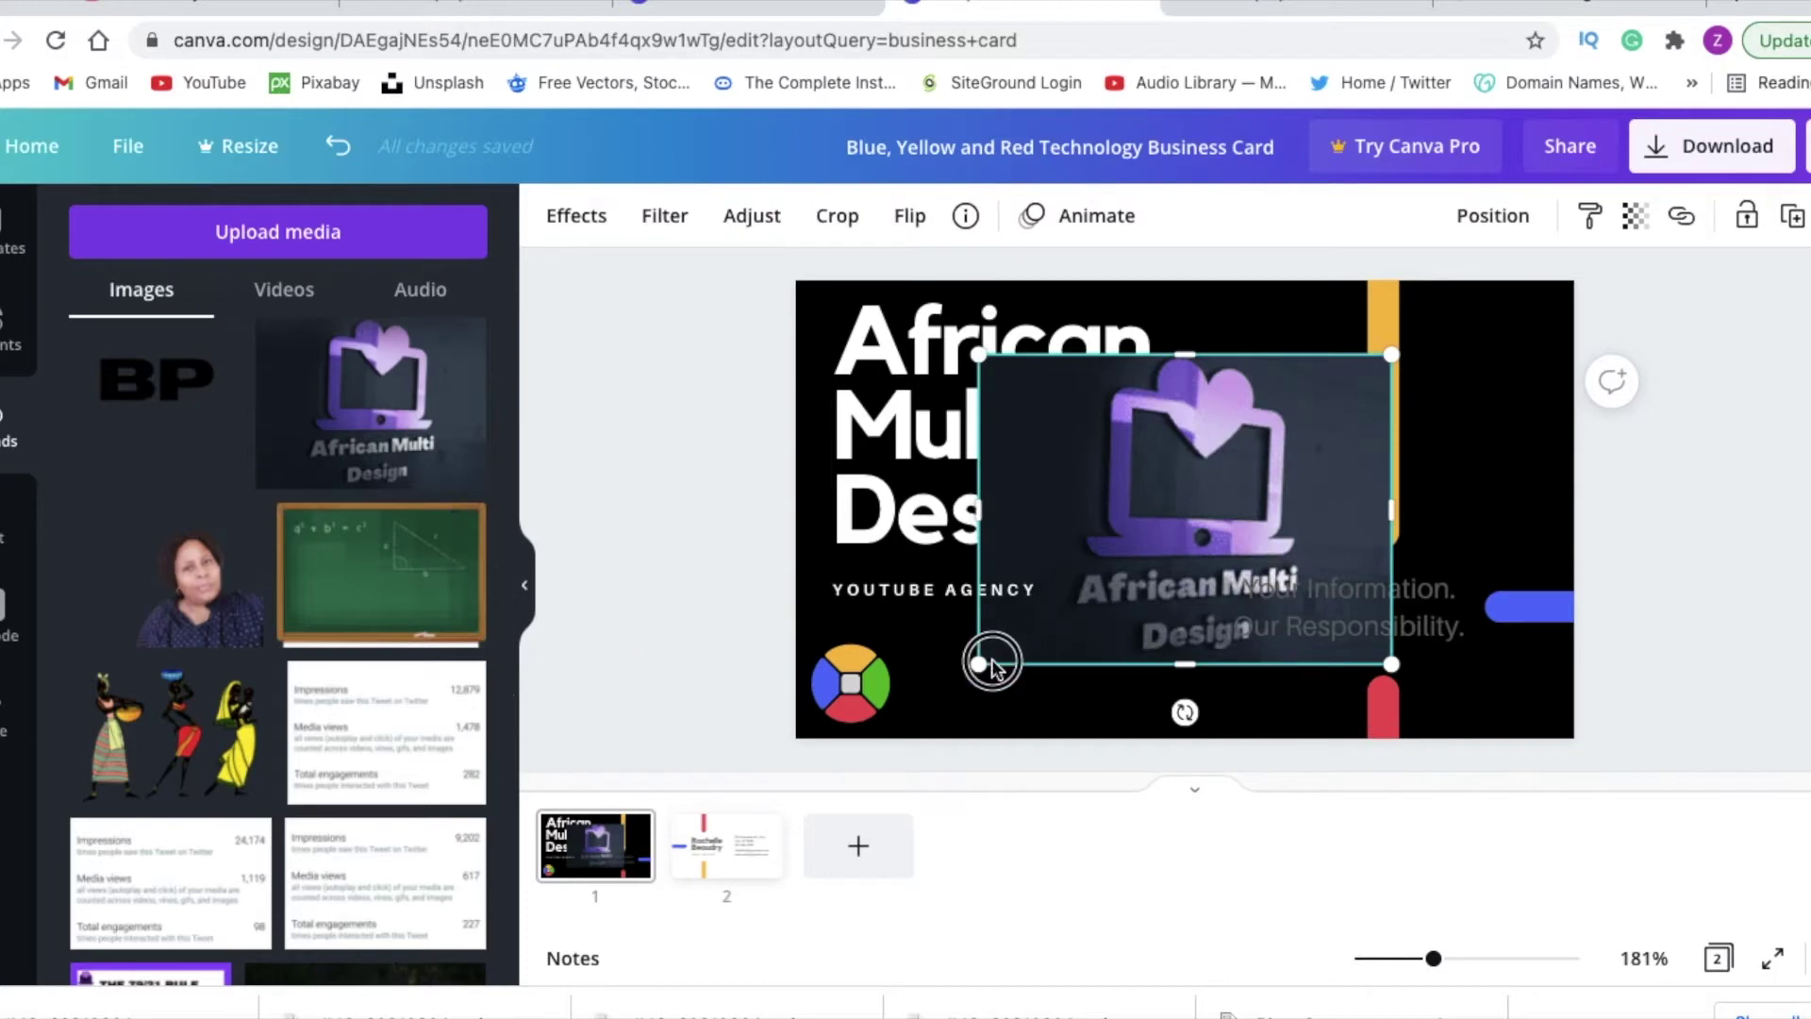
mouse_move(990, 658)
left_mouse_down()
mouse_move(897, 699)
mouse_move(853, 695)
mouse_move(914, 675)
mouse_move(909, 772)
mouse_move(784, 764)
mouse_move(1010, 711)
mouse_move(1112, 630)
mouse_move(993, 634)
left_mouse_up()
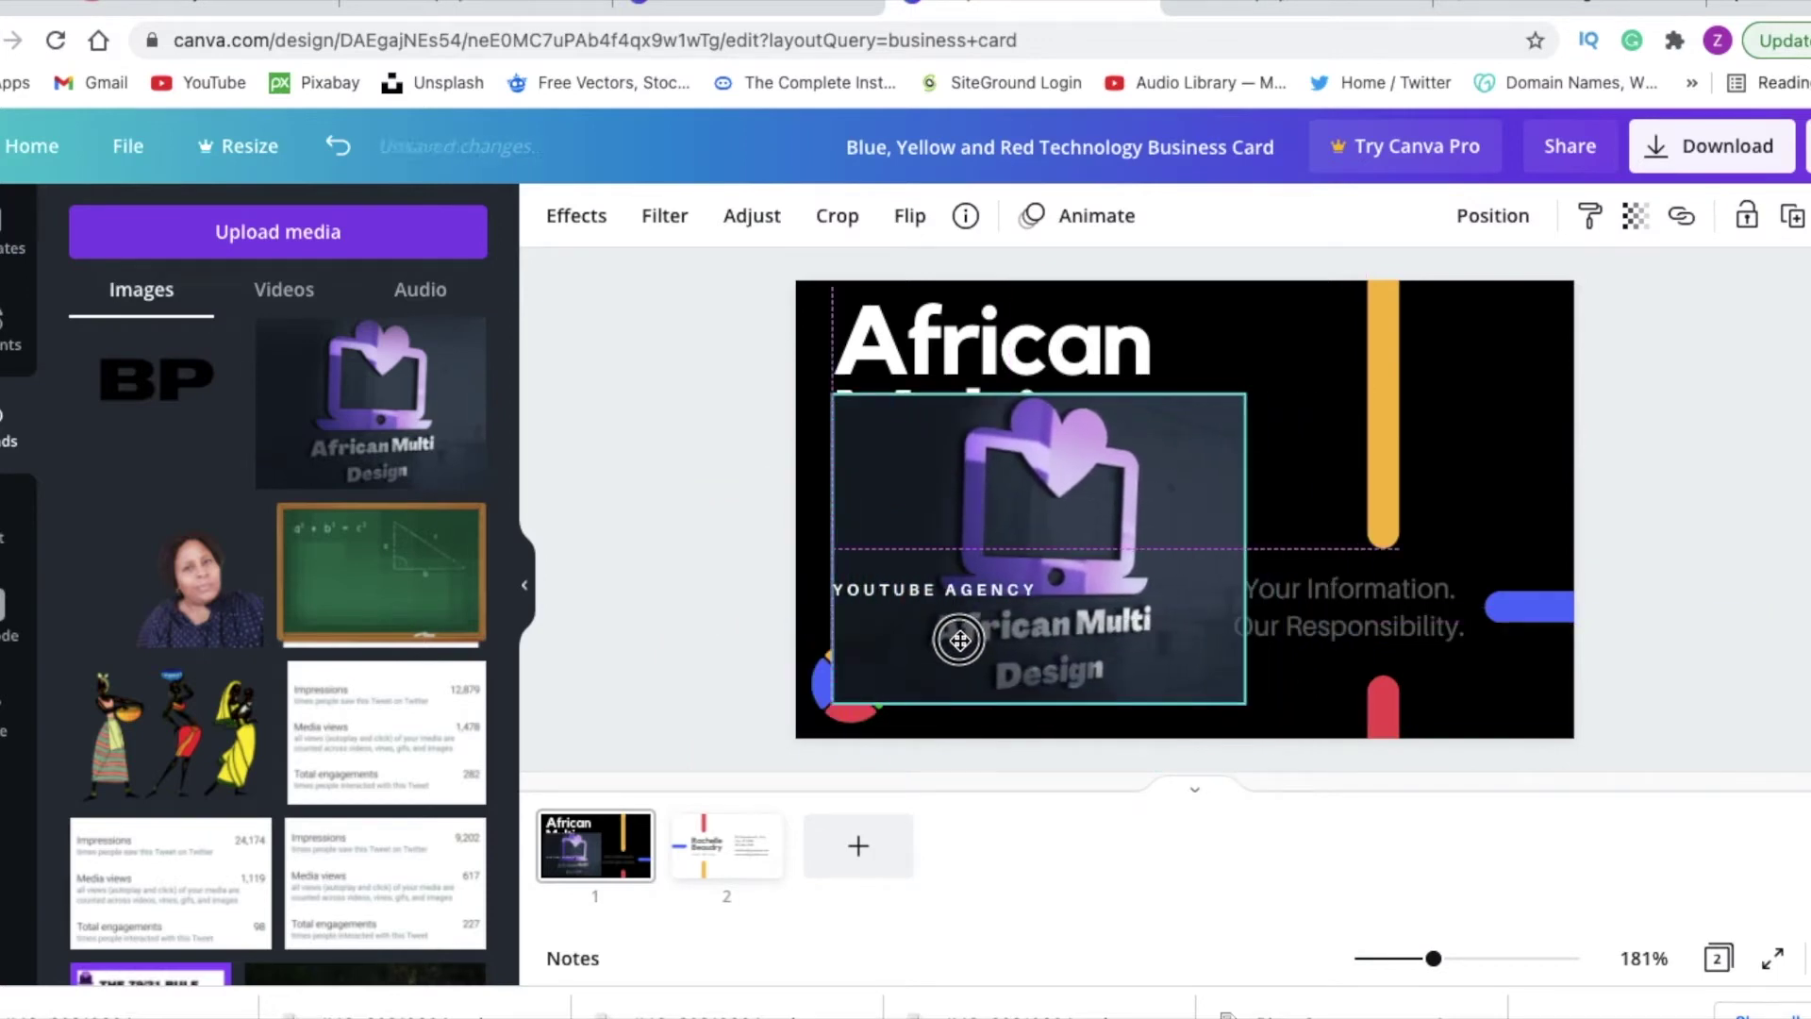
left_click_drag(1233, 398, 972, 651)
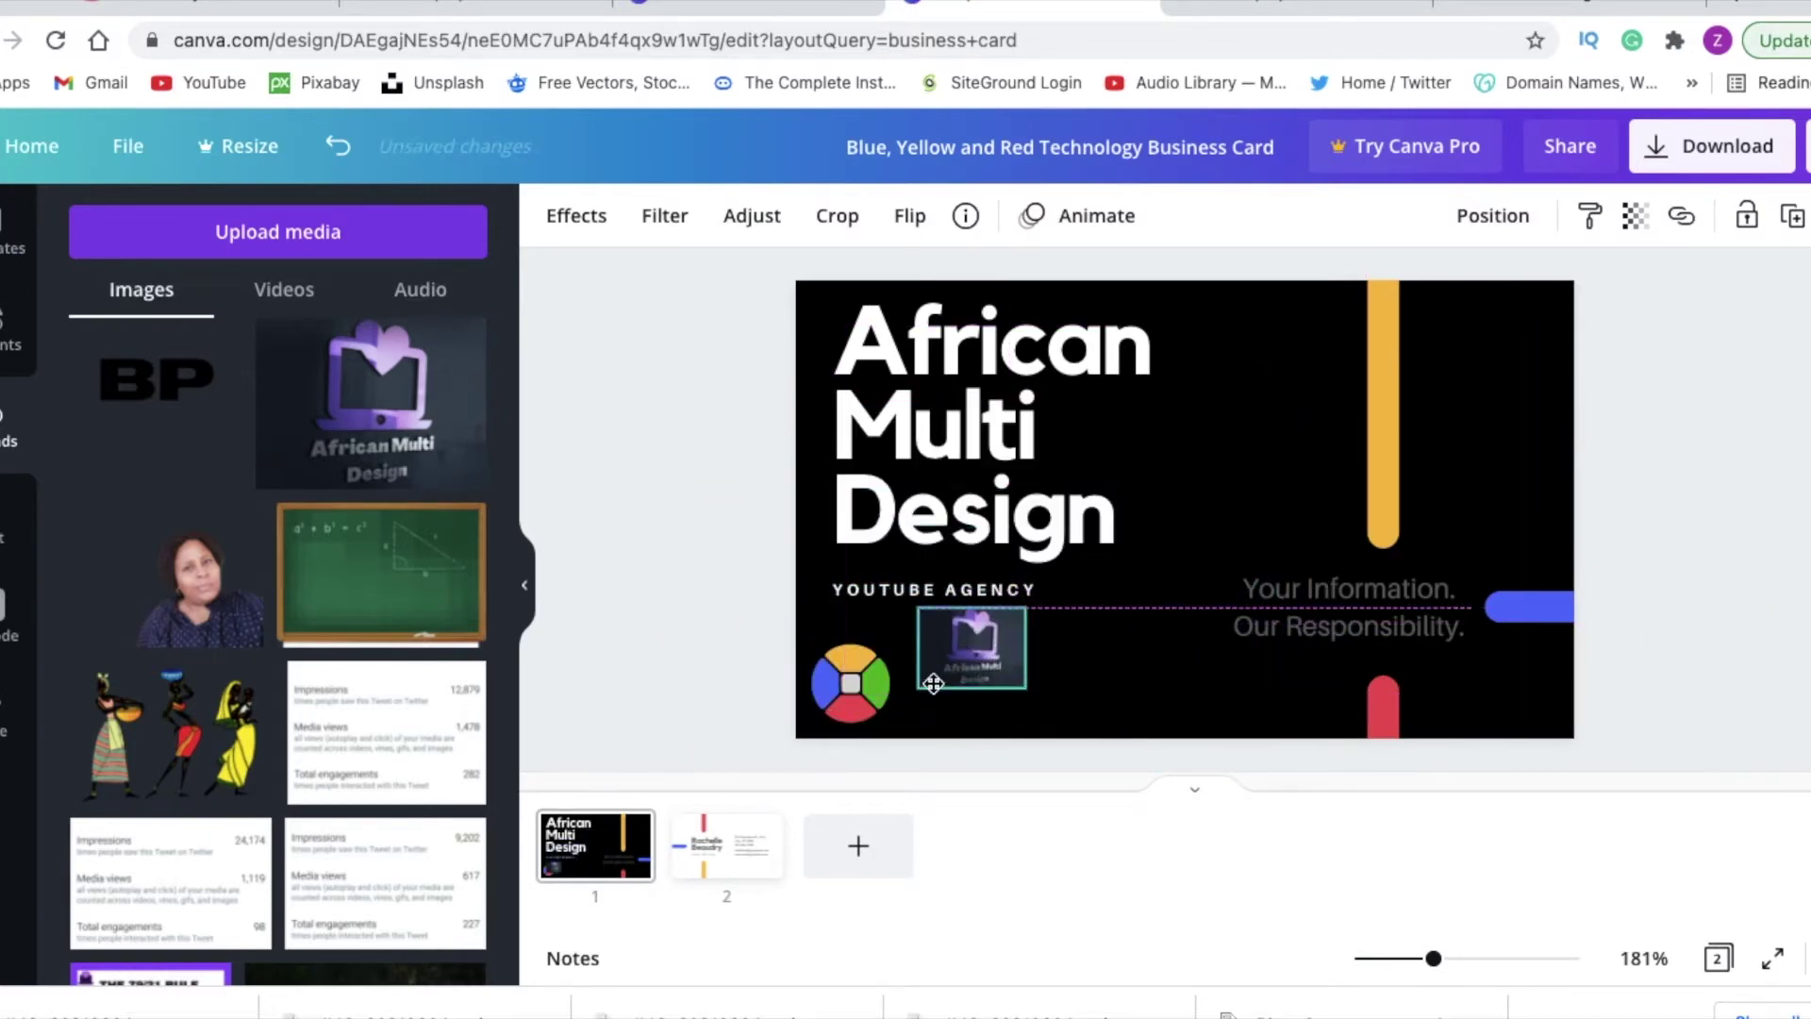
left_click(853, 698)
key("Delete")
left_click_drag(965, 651, 864, 690)
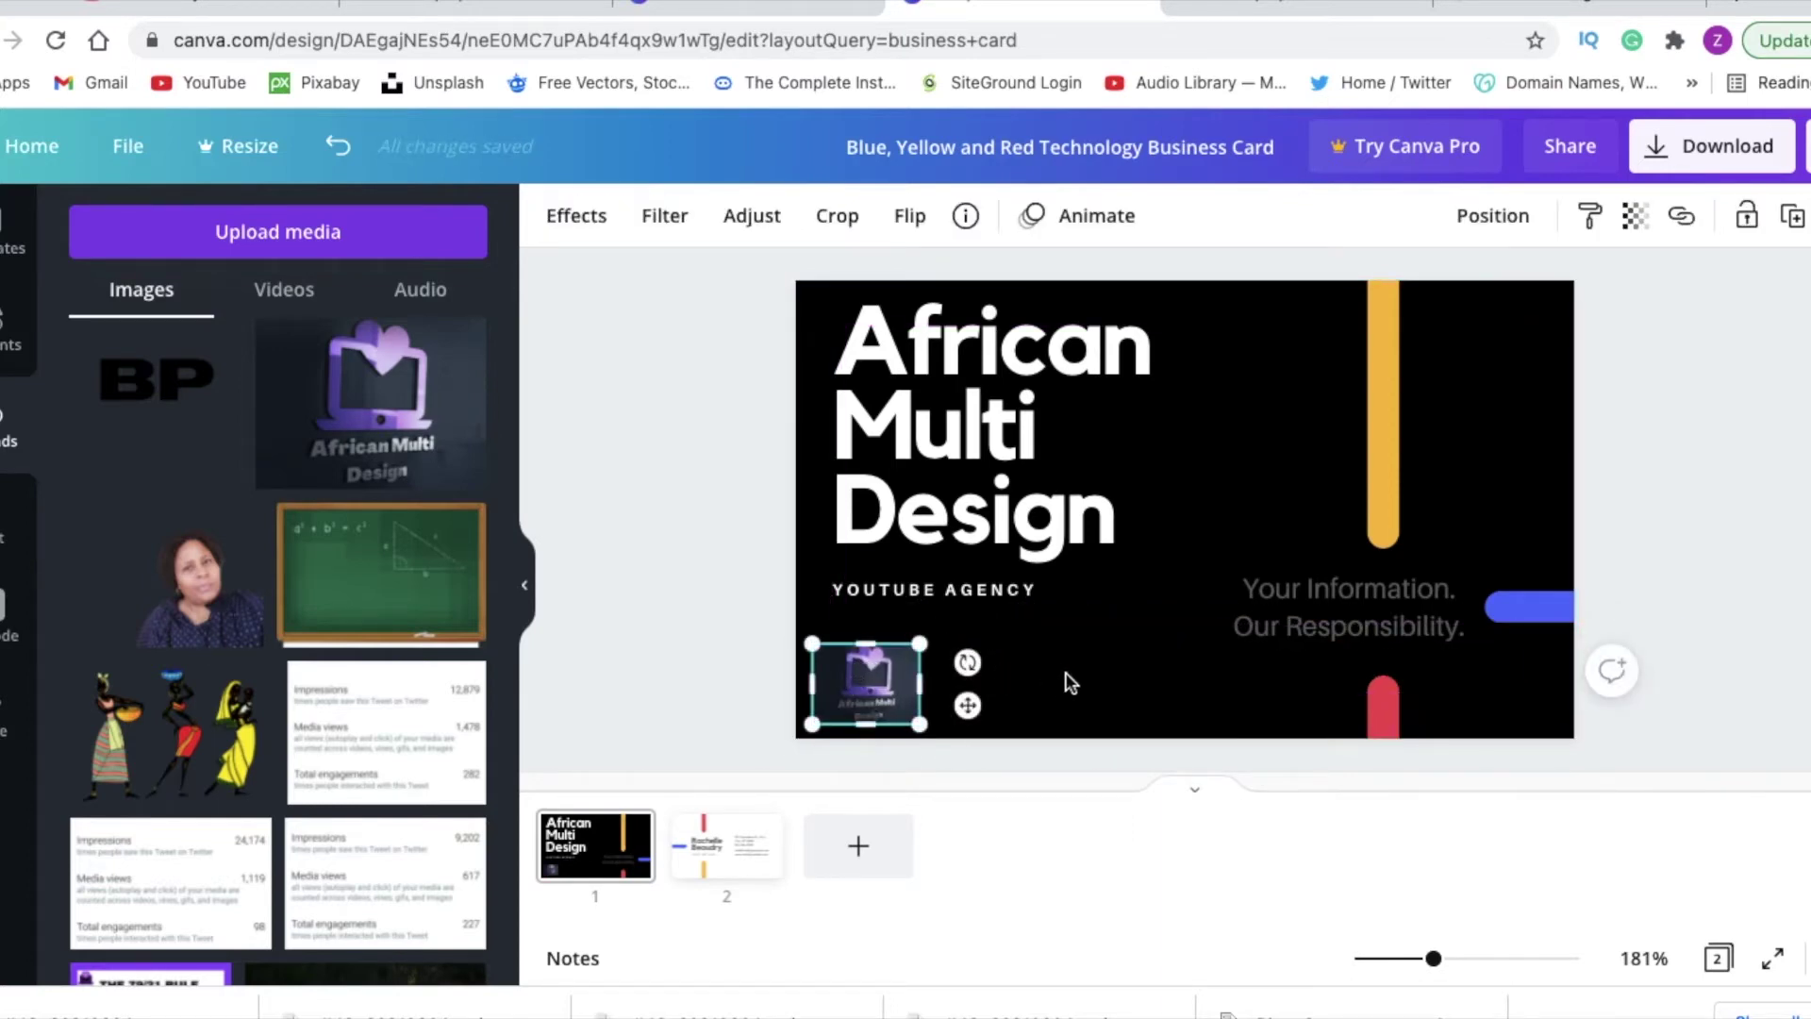
left_click(1106, 647)
- Make the 'Your Information. Our Responsibility.' slogan white
double_click(1355, 599)
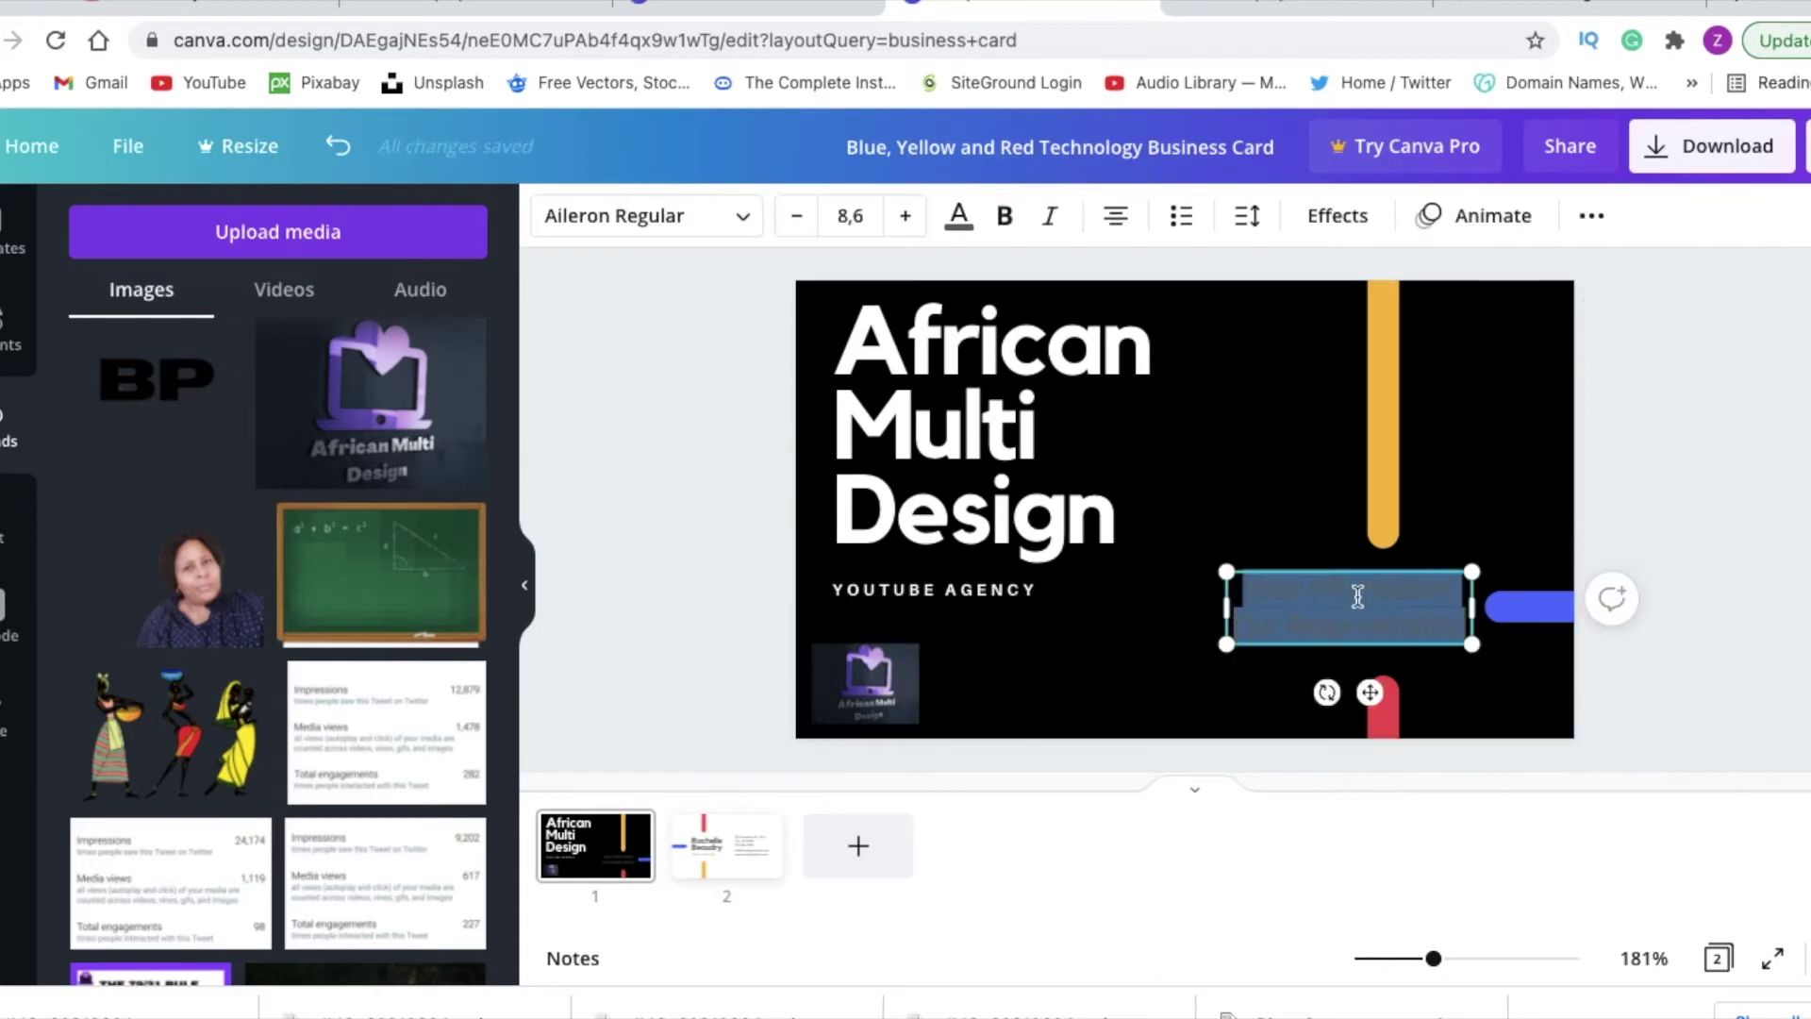
left_click(958, 219)
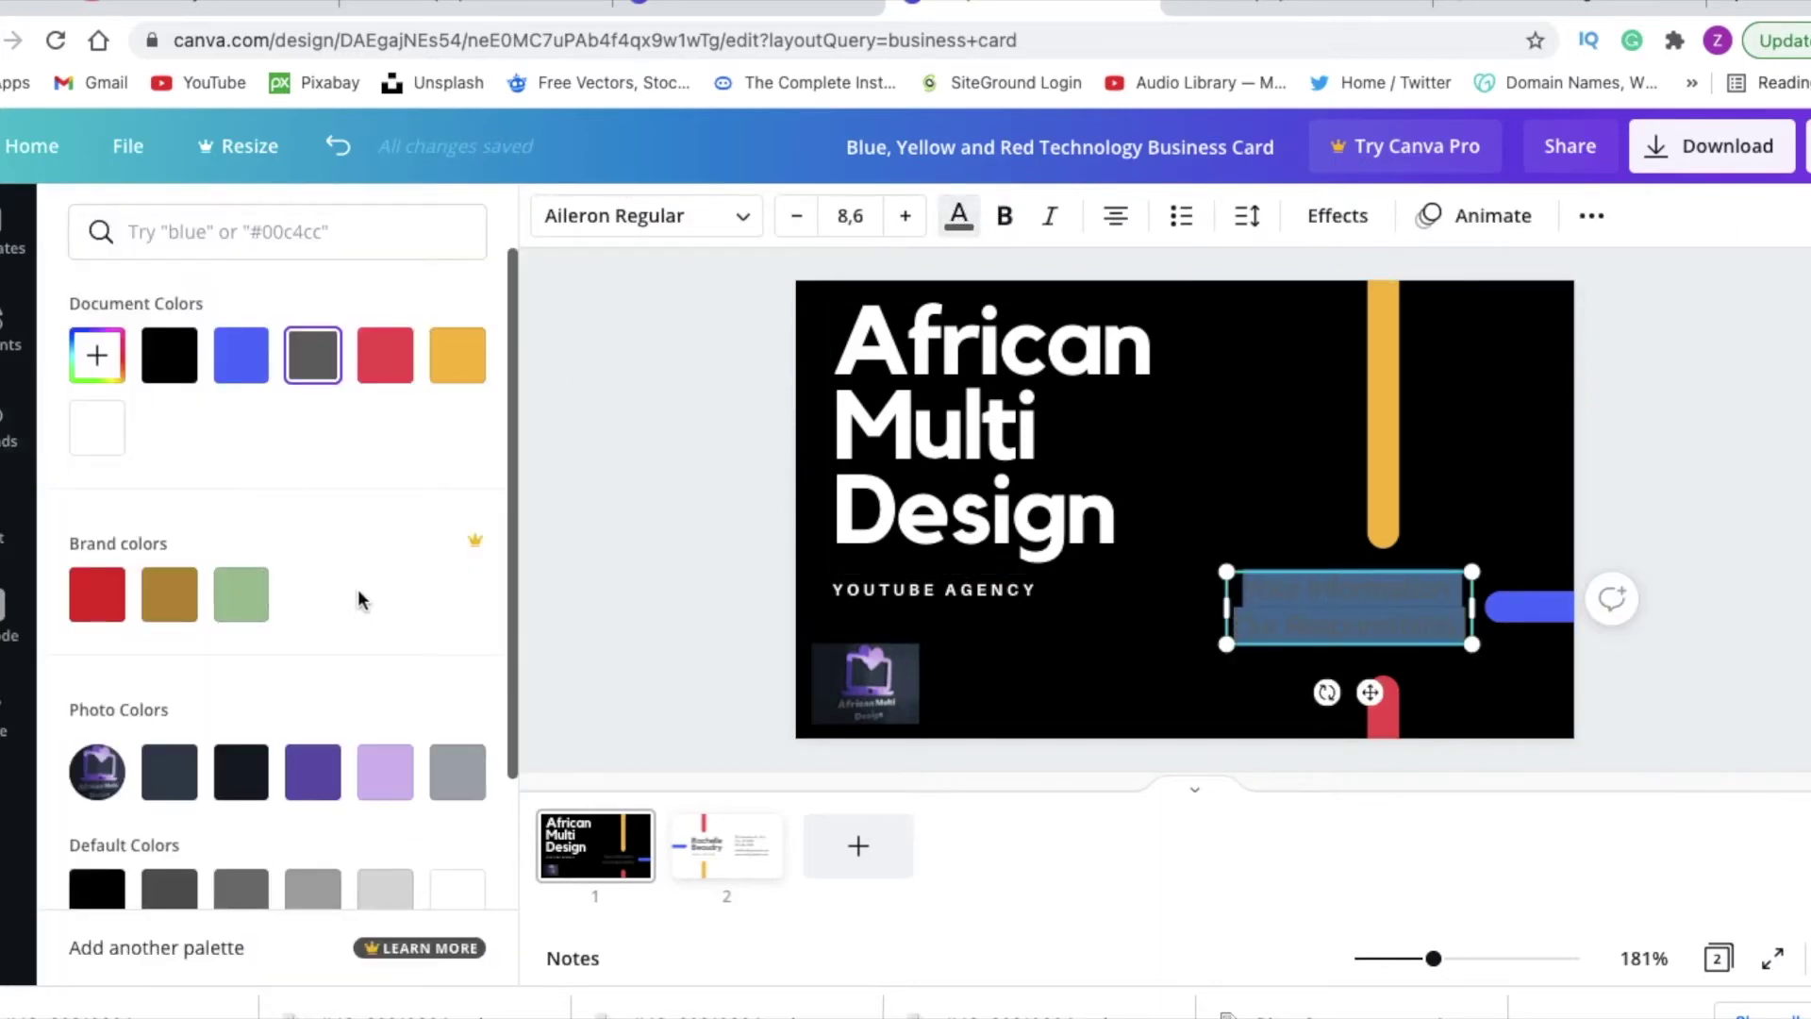
scroll(354, 613, "down", 1)
left_click(438, 849)
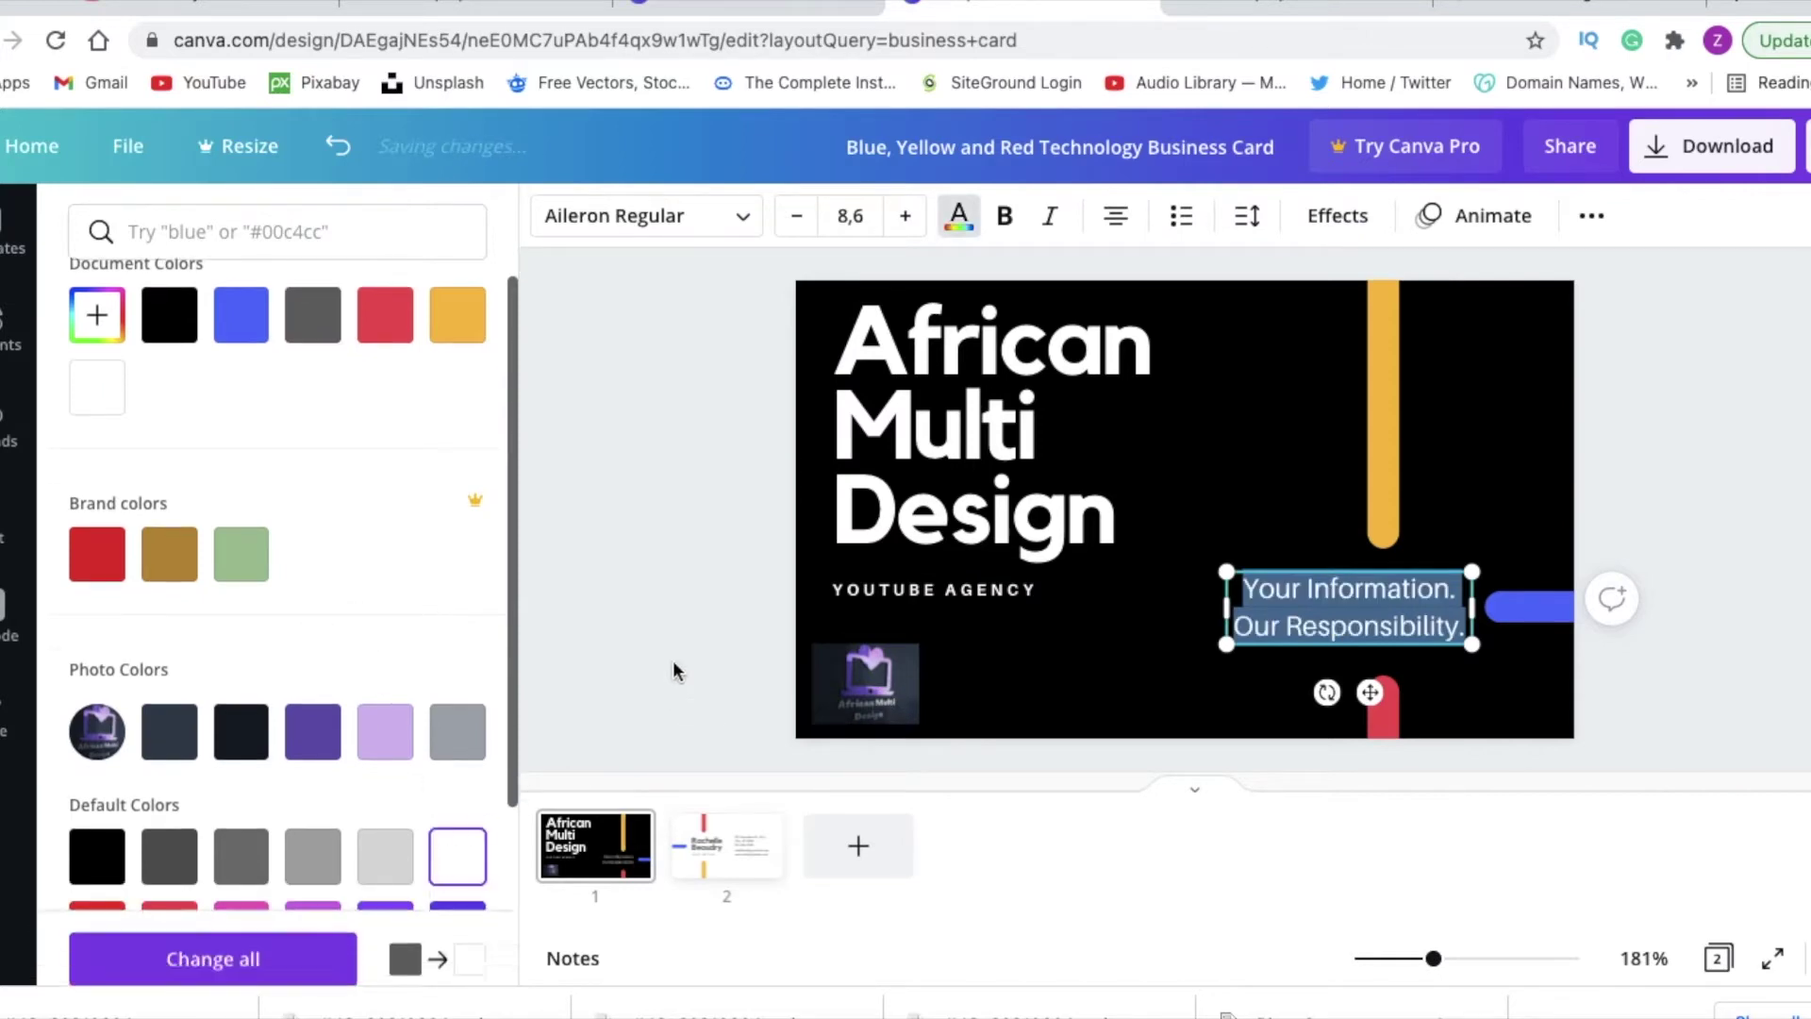
left_click(1107, 660)
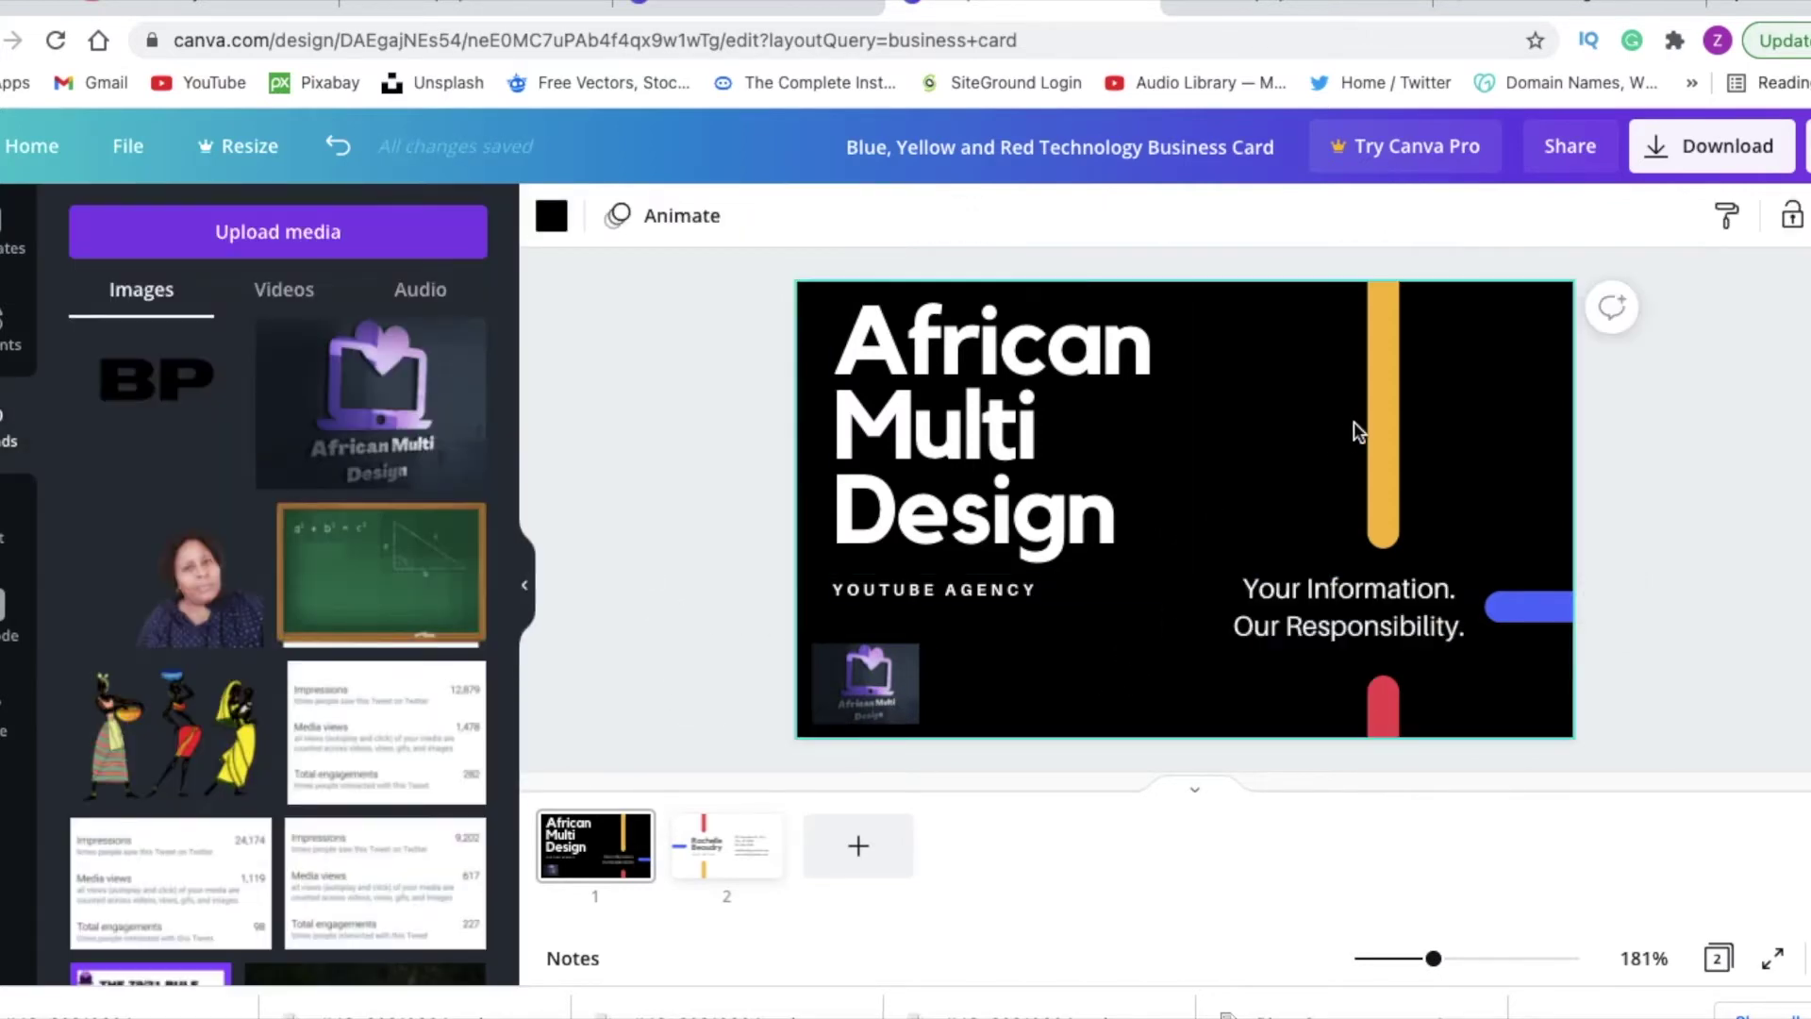
- Recolour the vertical yellow bar in purple and lavender
left_click(1376, 408)
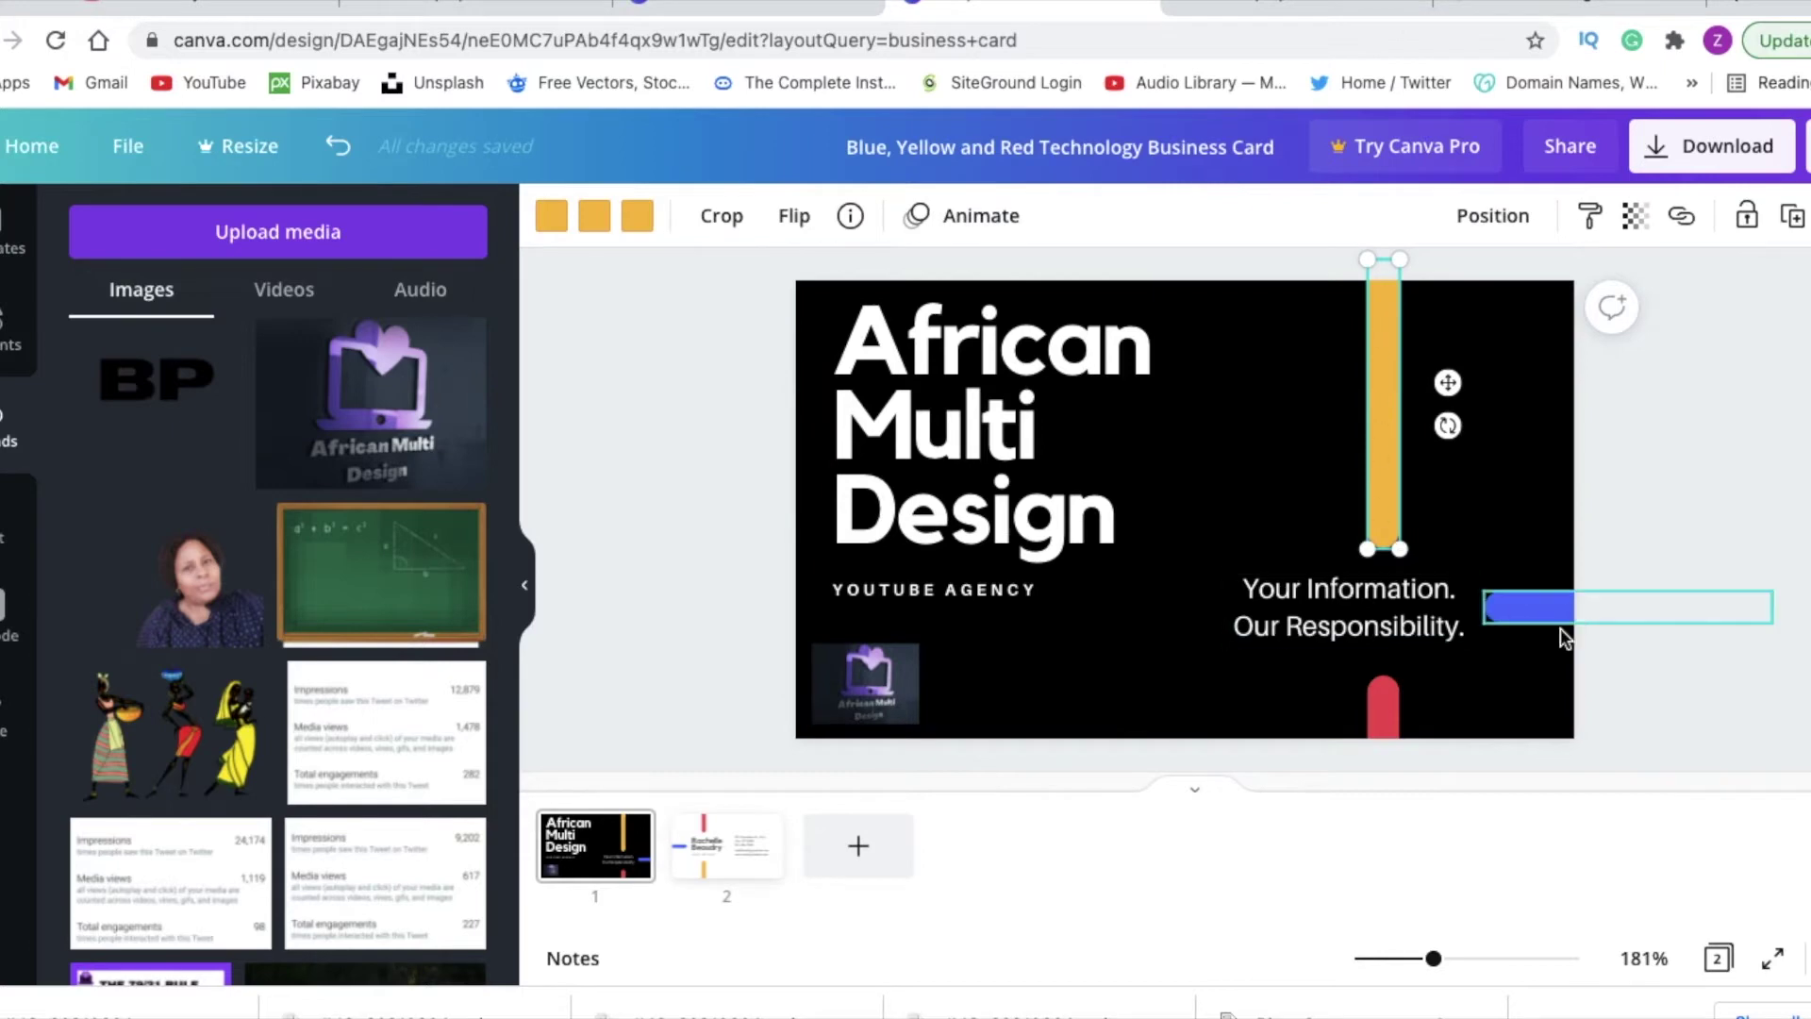
left_click(555, 221)
left_click(312, 771)
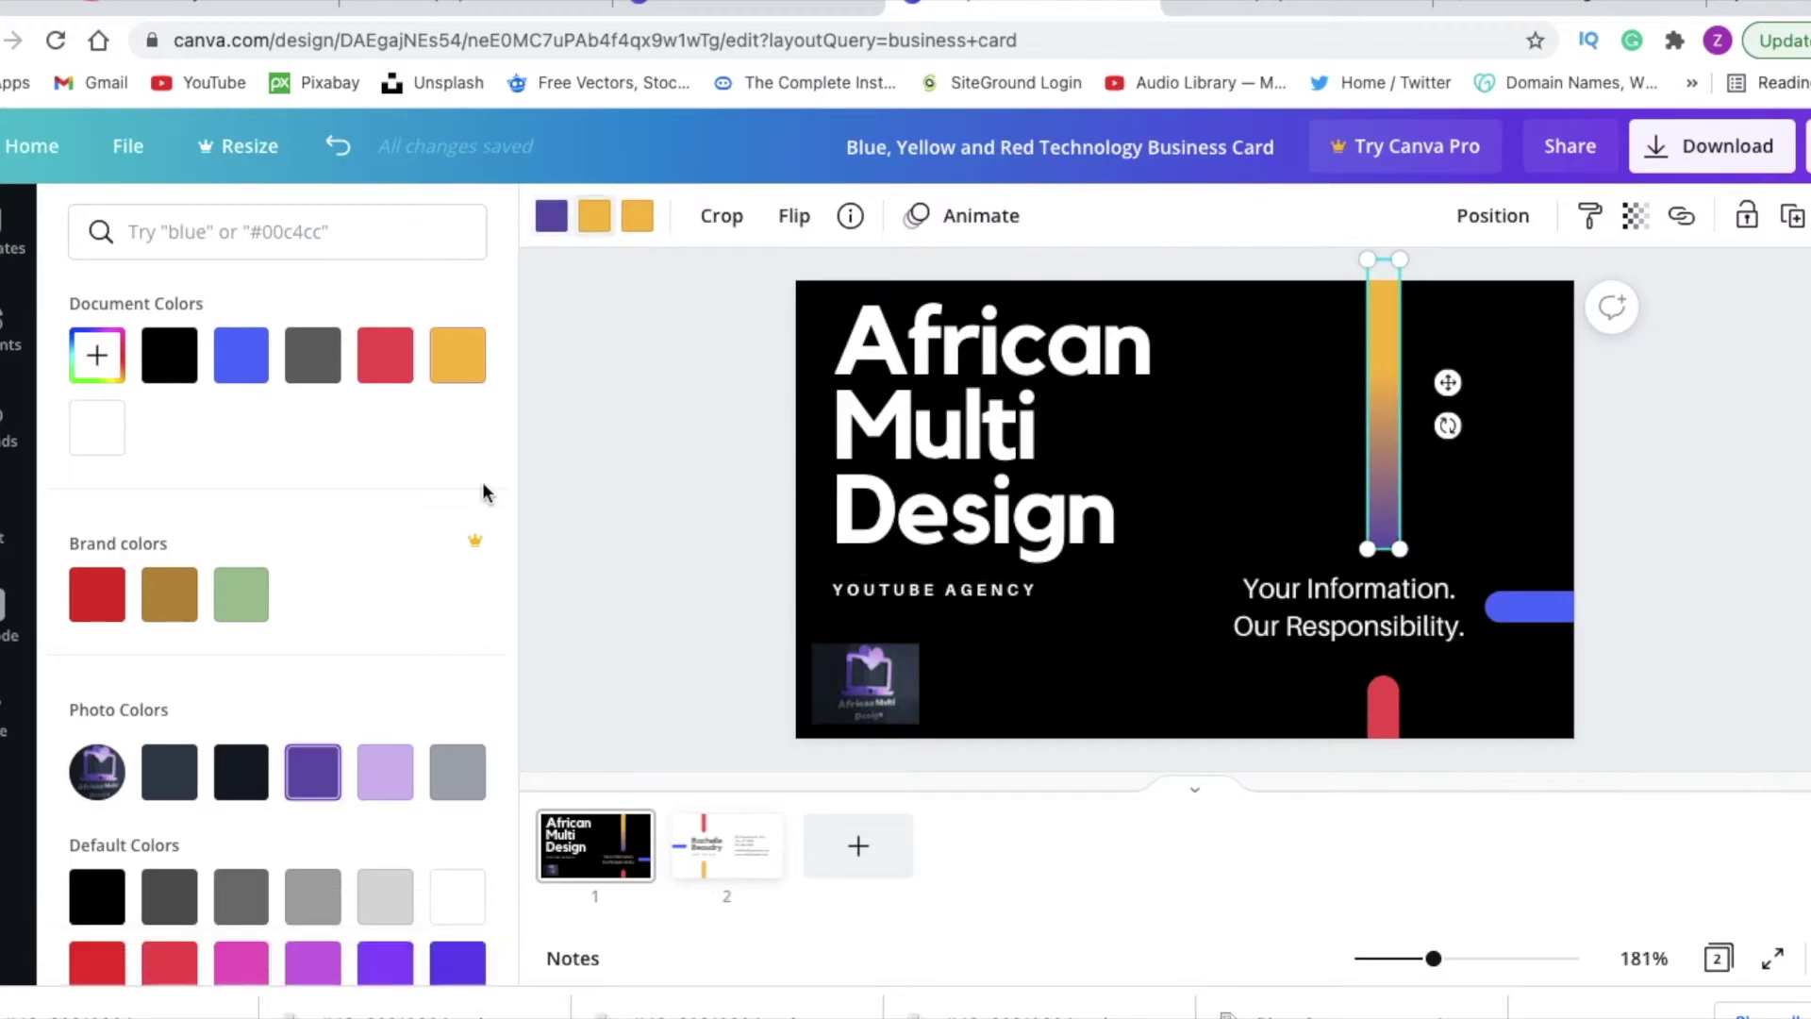
left_click(382, 775)
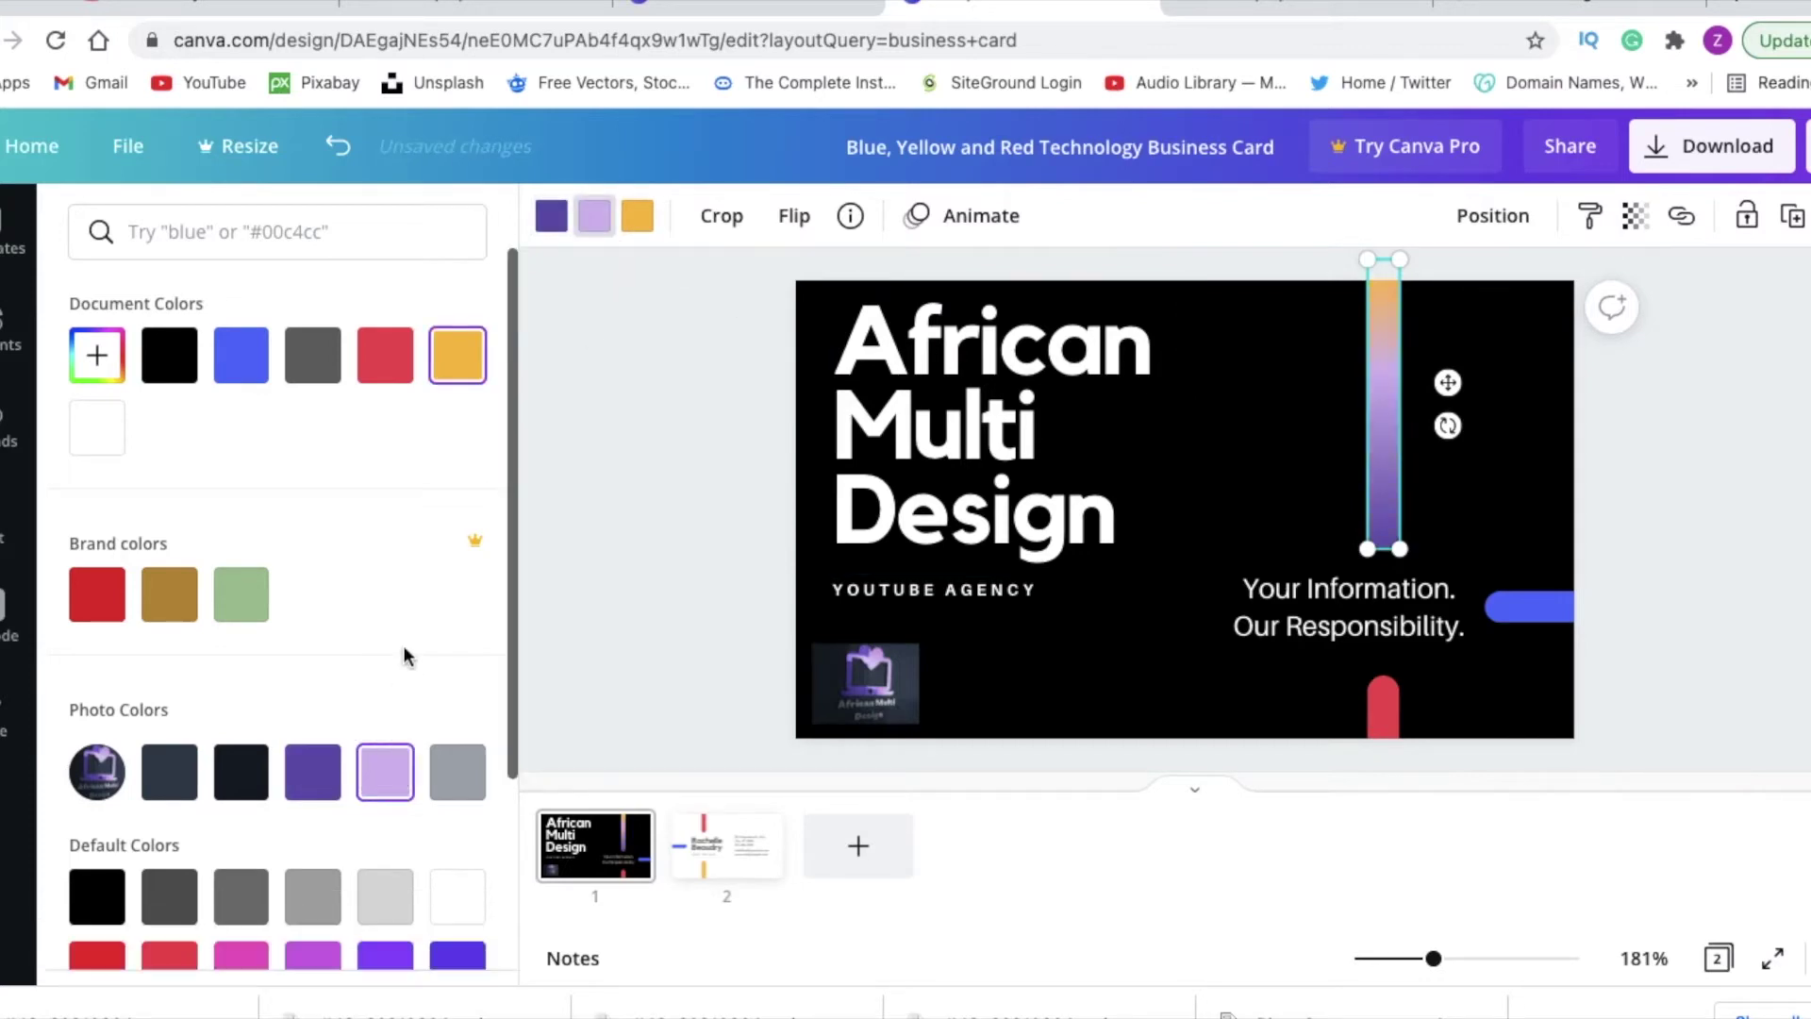
left_click(645, 236)
scroll(382, 754, "down", 3)
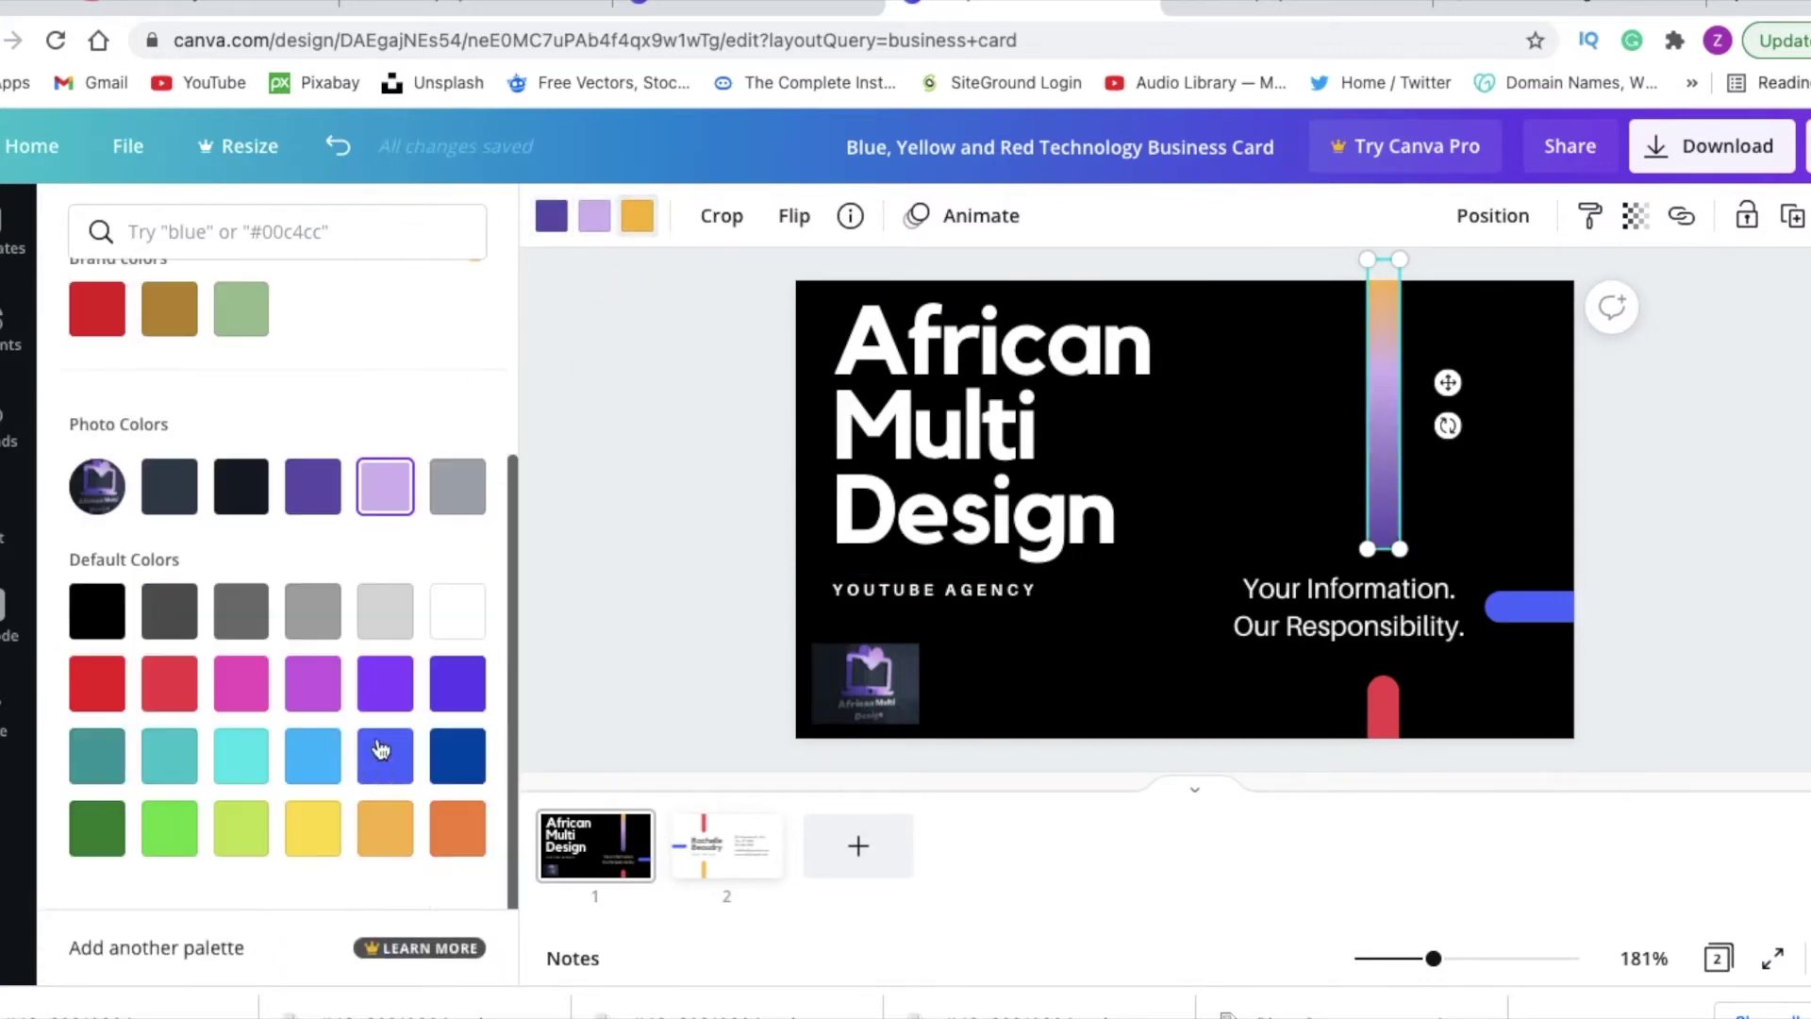
left_click(385, 683)
- Change the blue bar's three colours to dark purple, light purple and indigo
left_click(1514, 607)
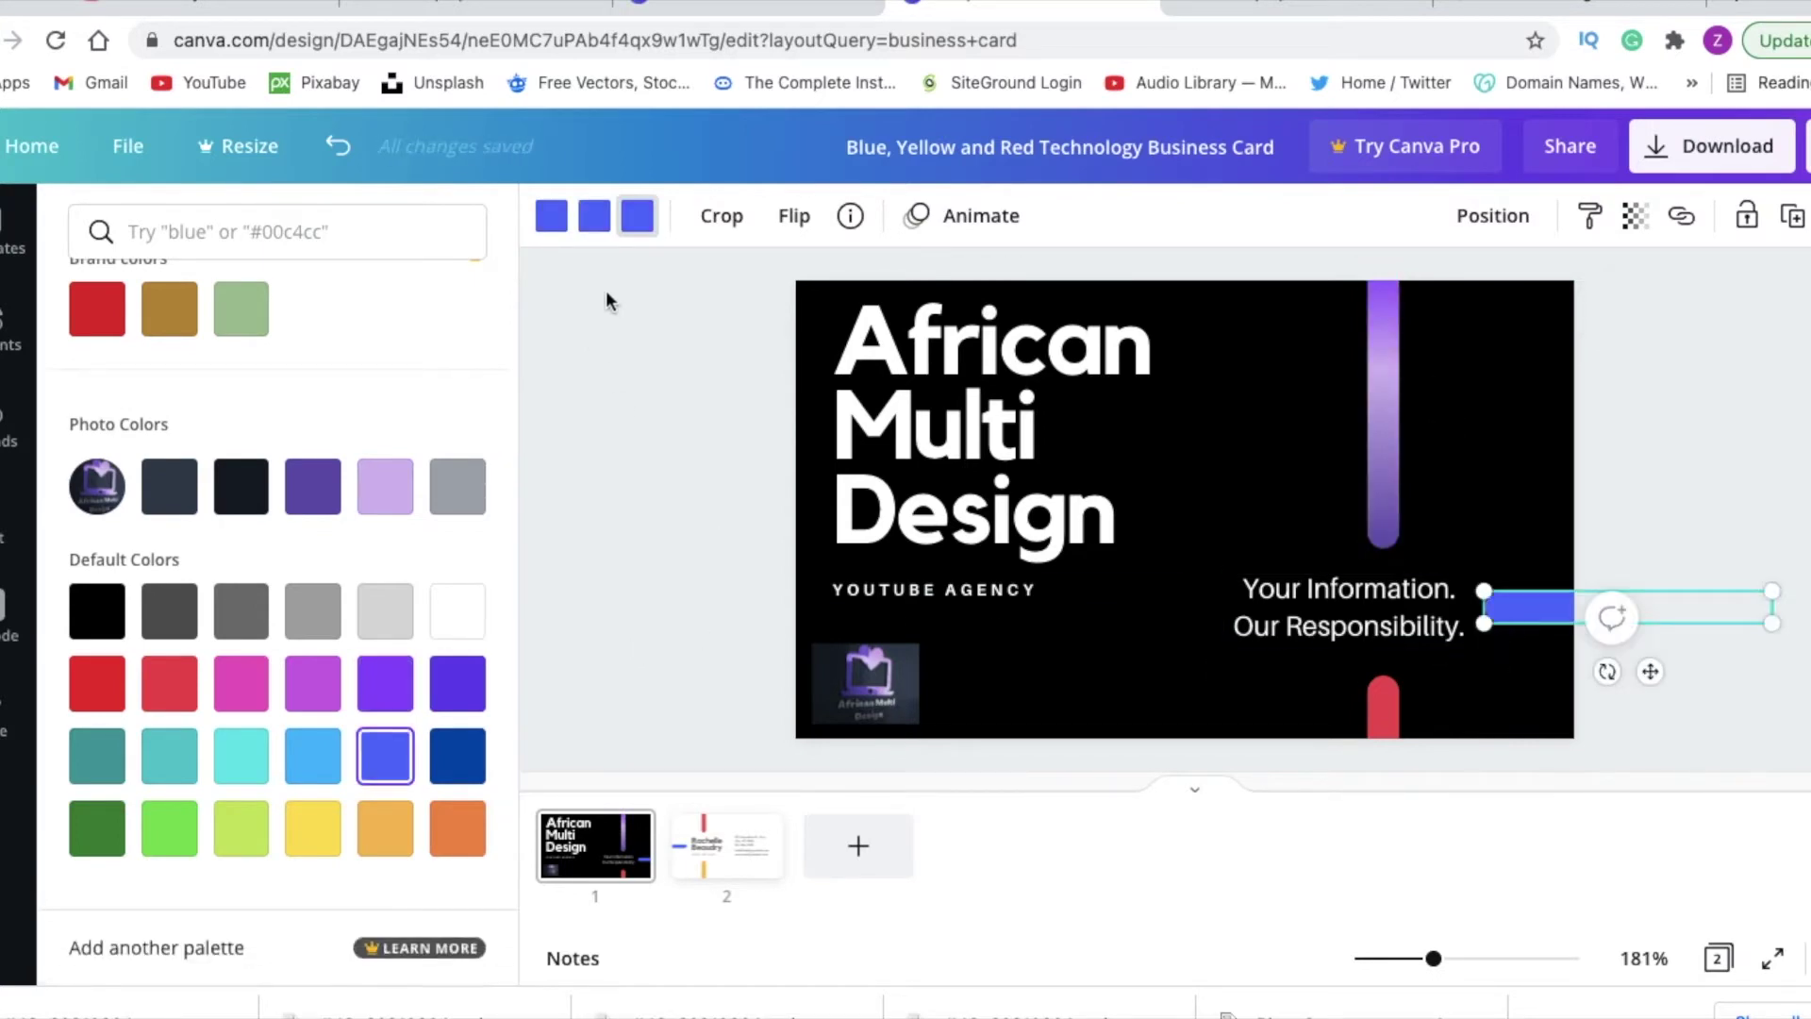
left_click(552, 216)
left_click(313, 486)
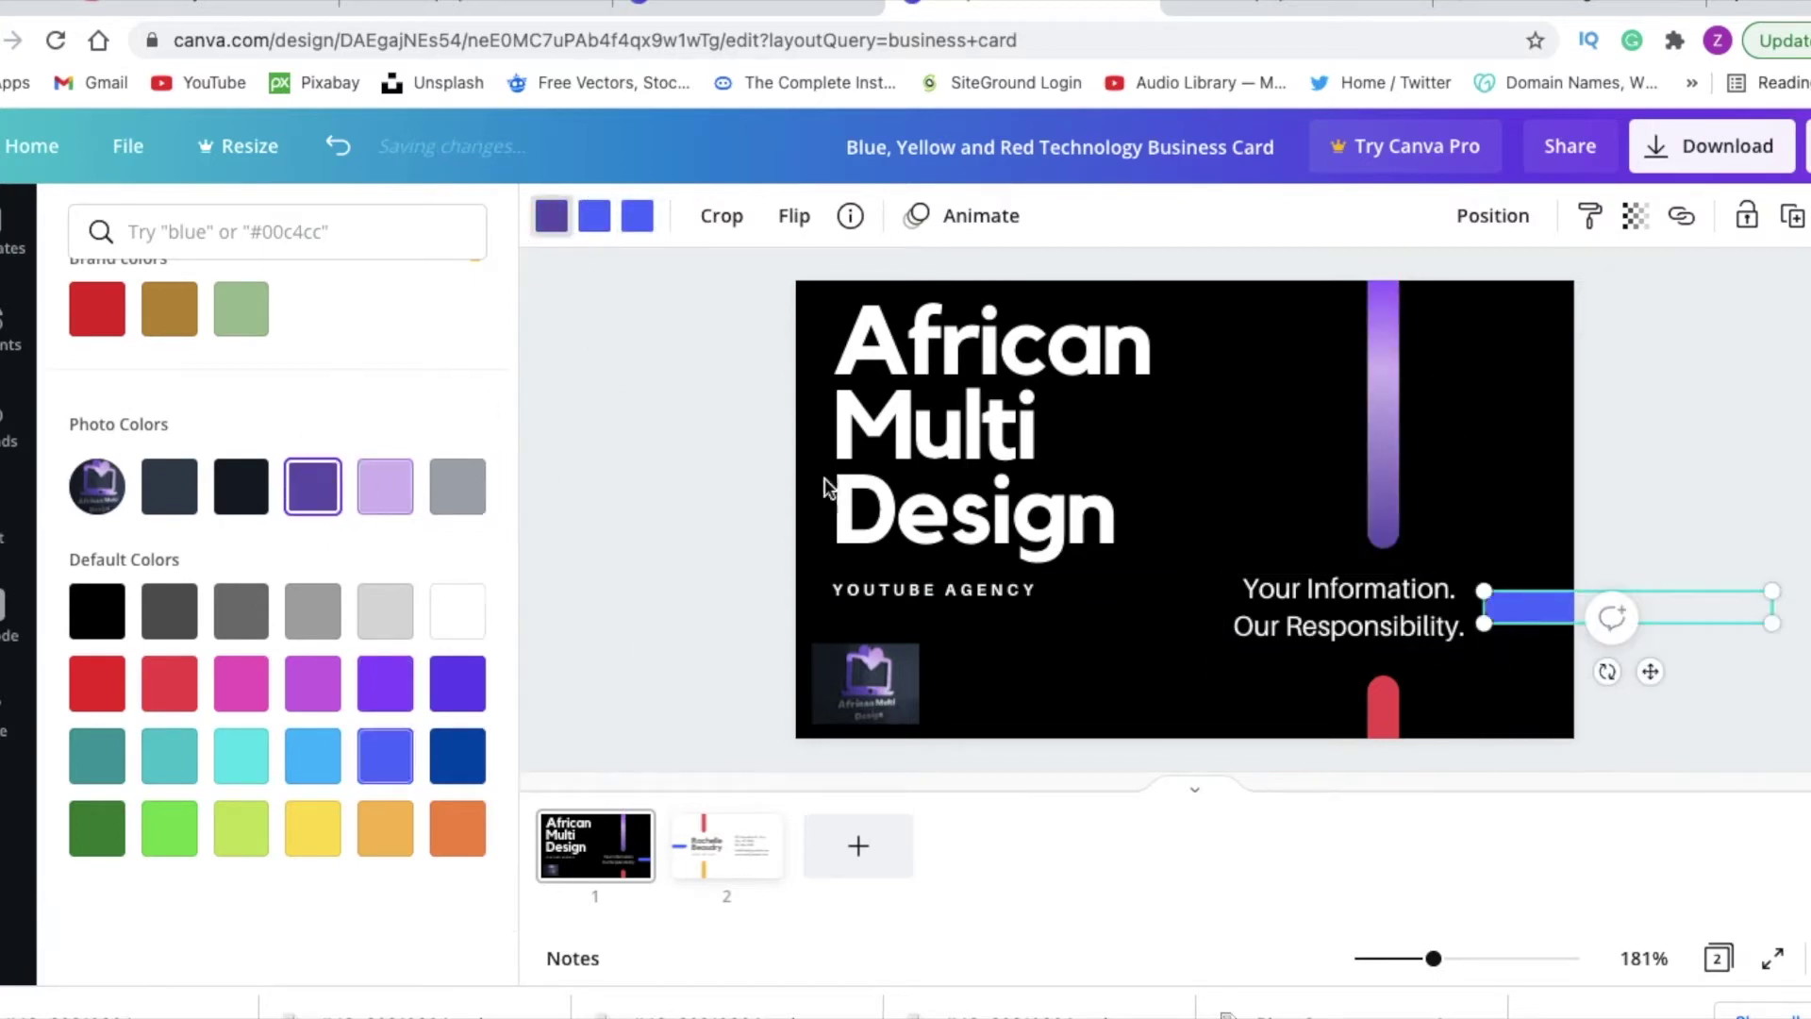
left_click(594, 216)
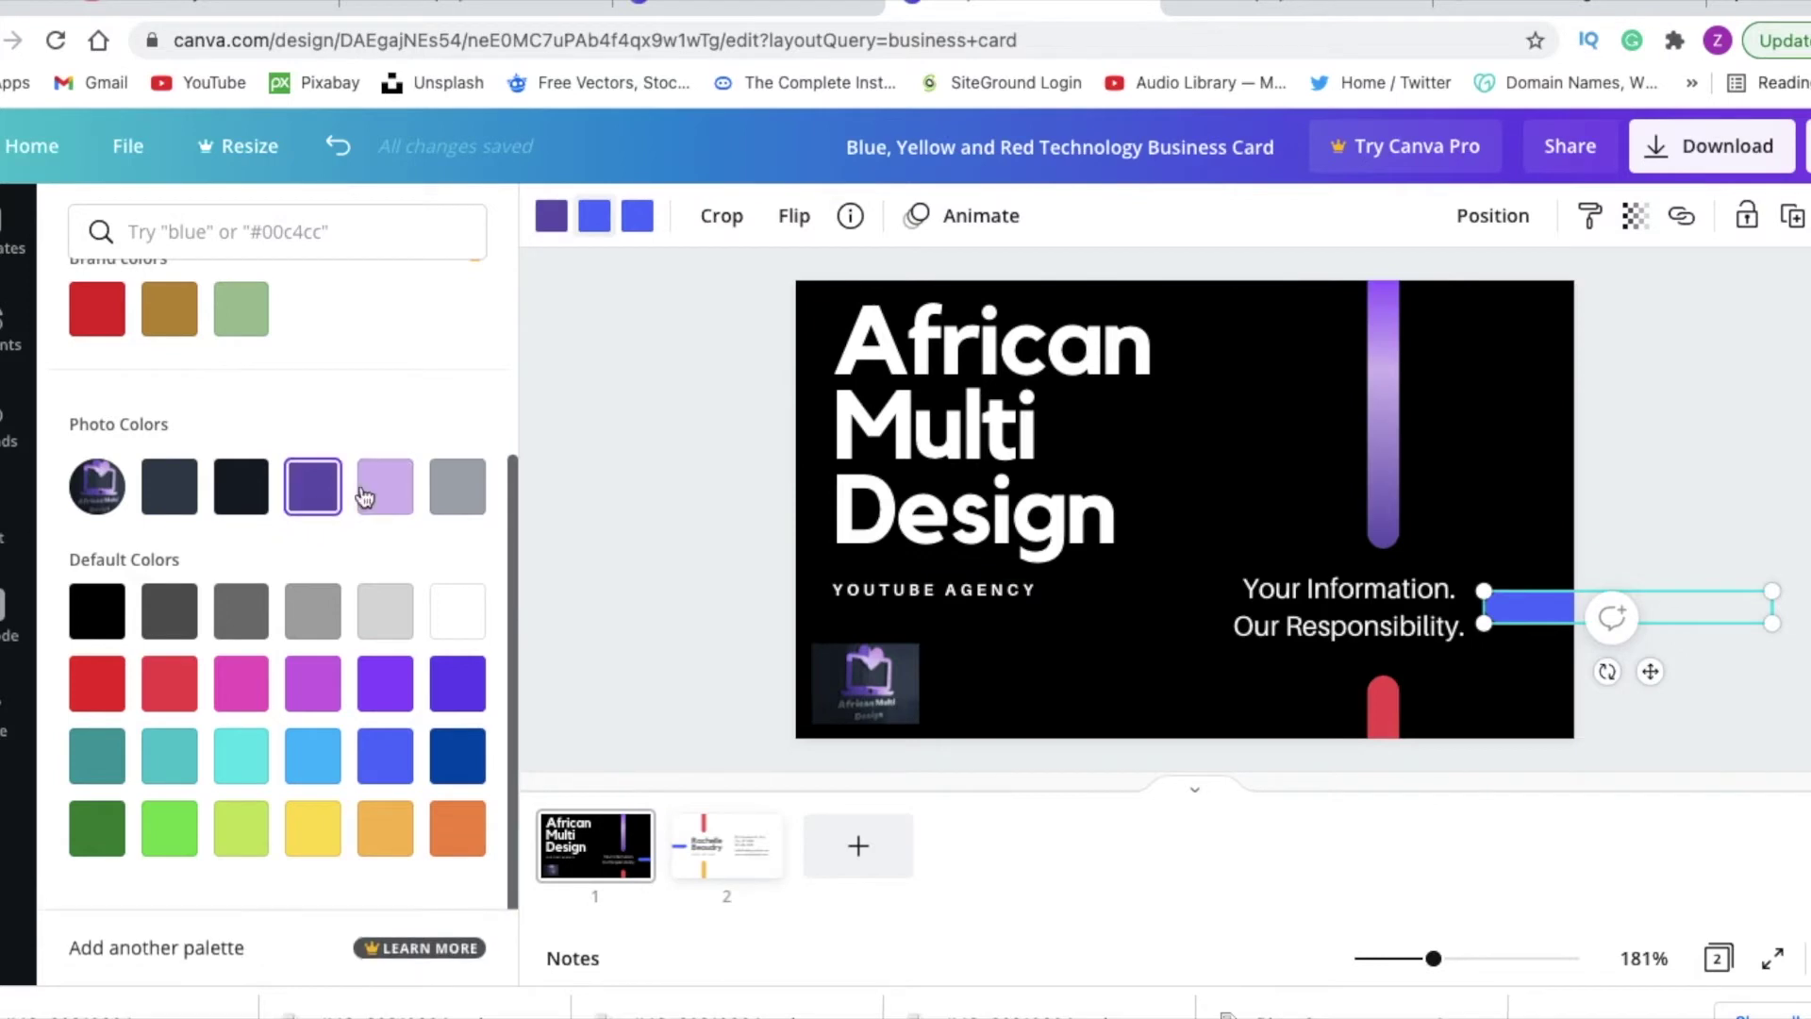
left_click(382, 488)
left_click(638, 216)
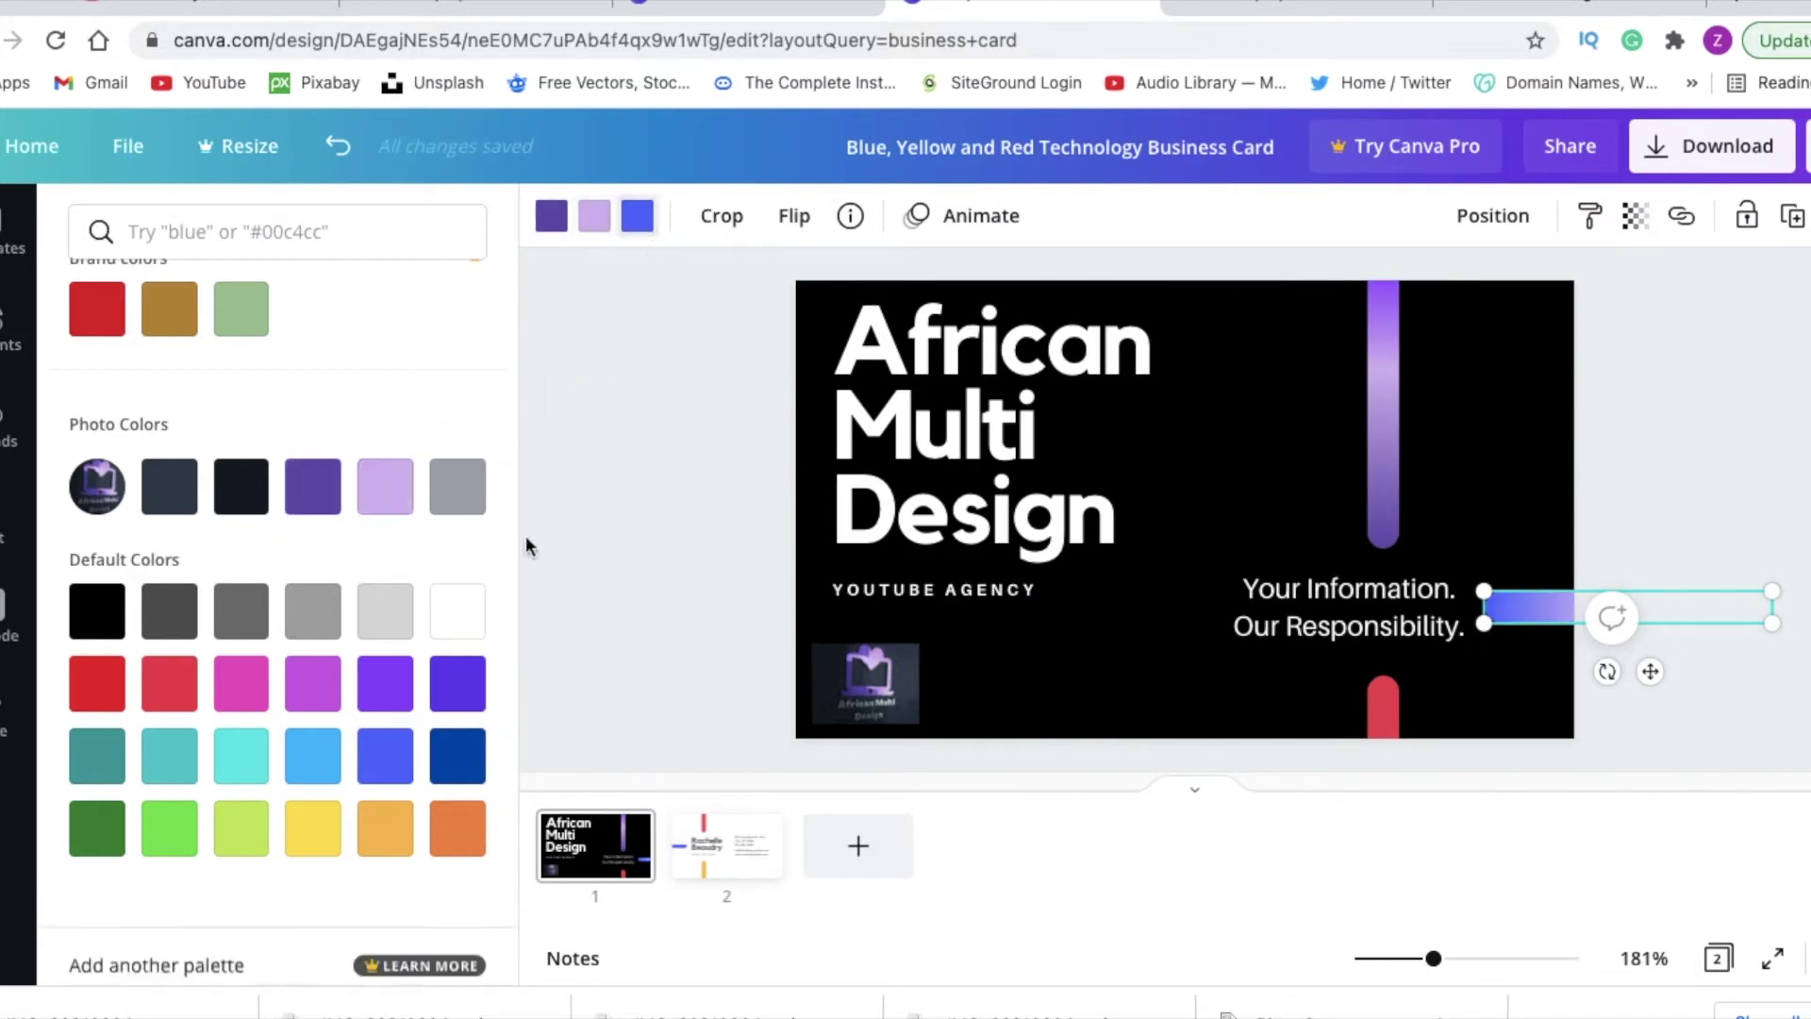
left_click(457, 683)
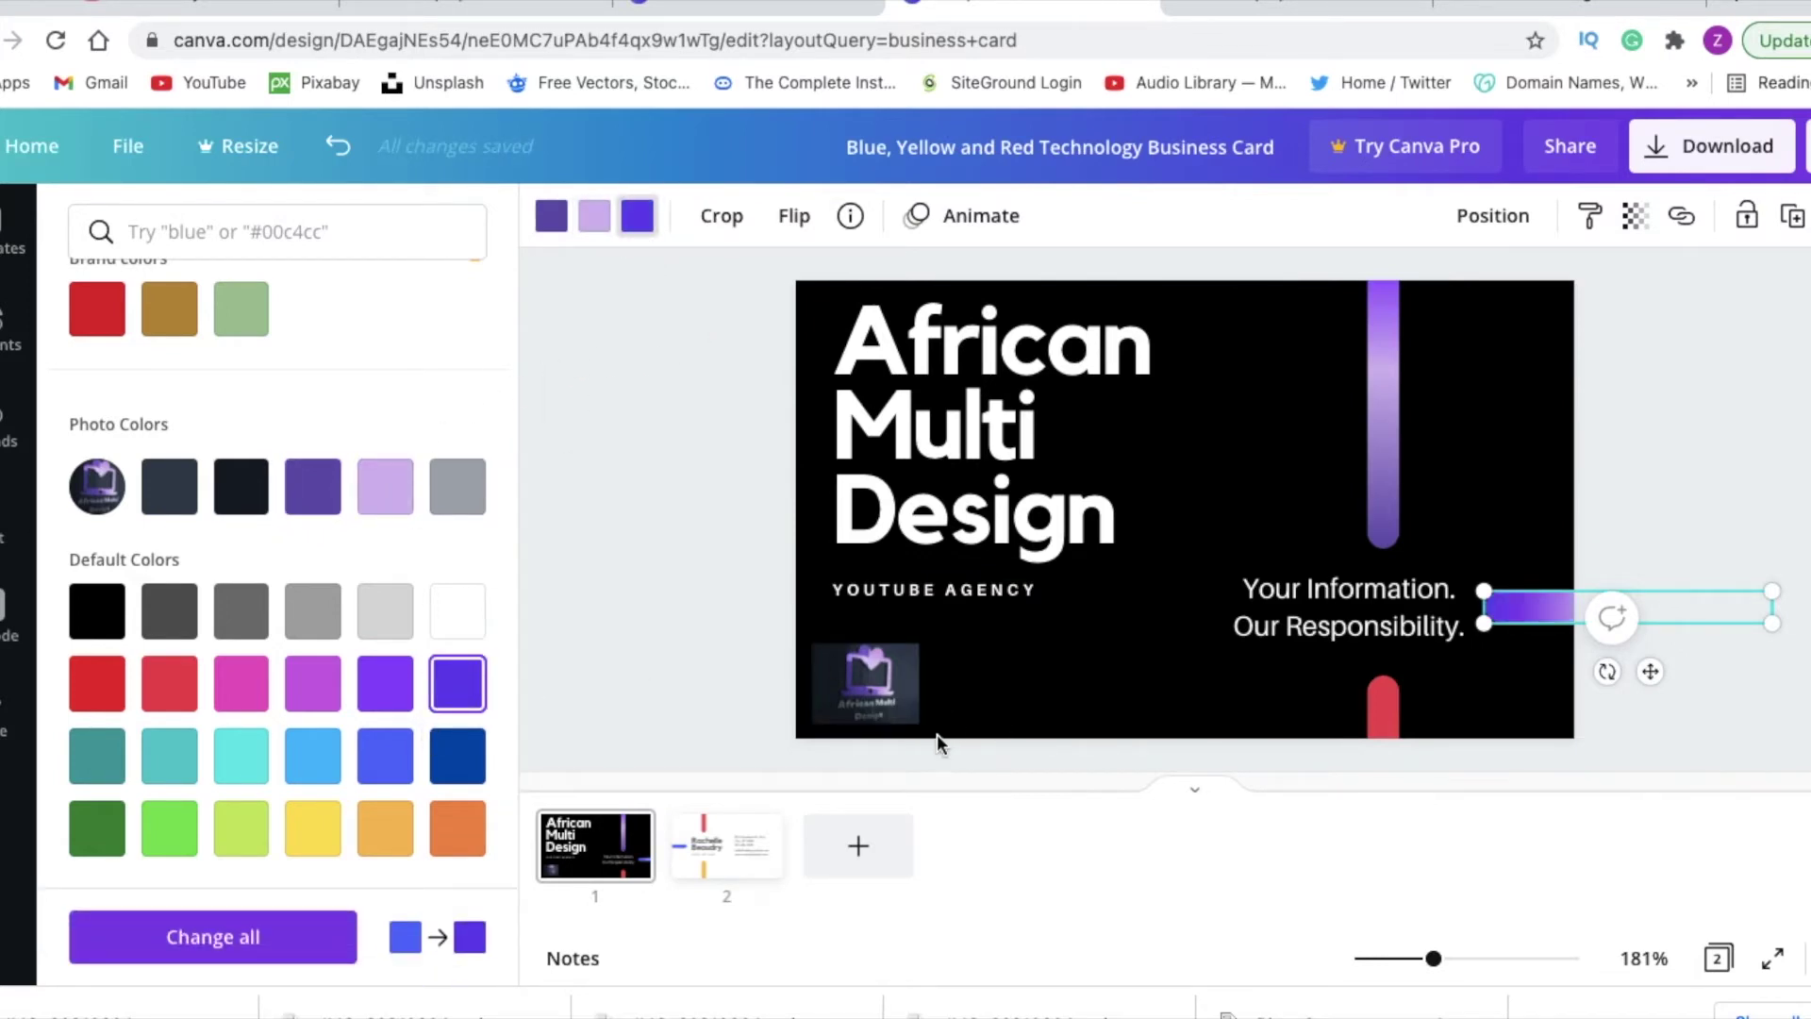
- Recolour the bottom red bar to dark purple, lavender and purple
left_click(1383, 703)
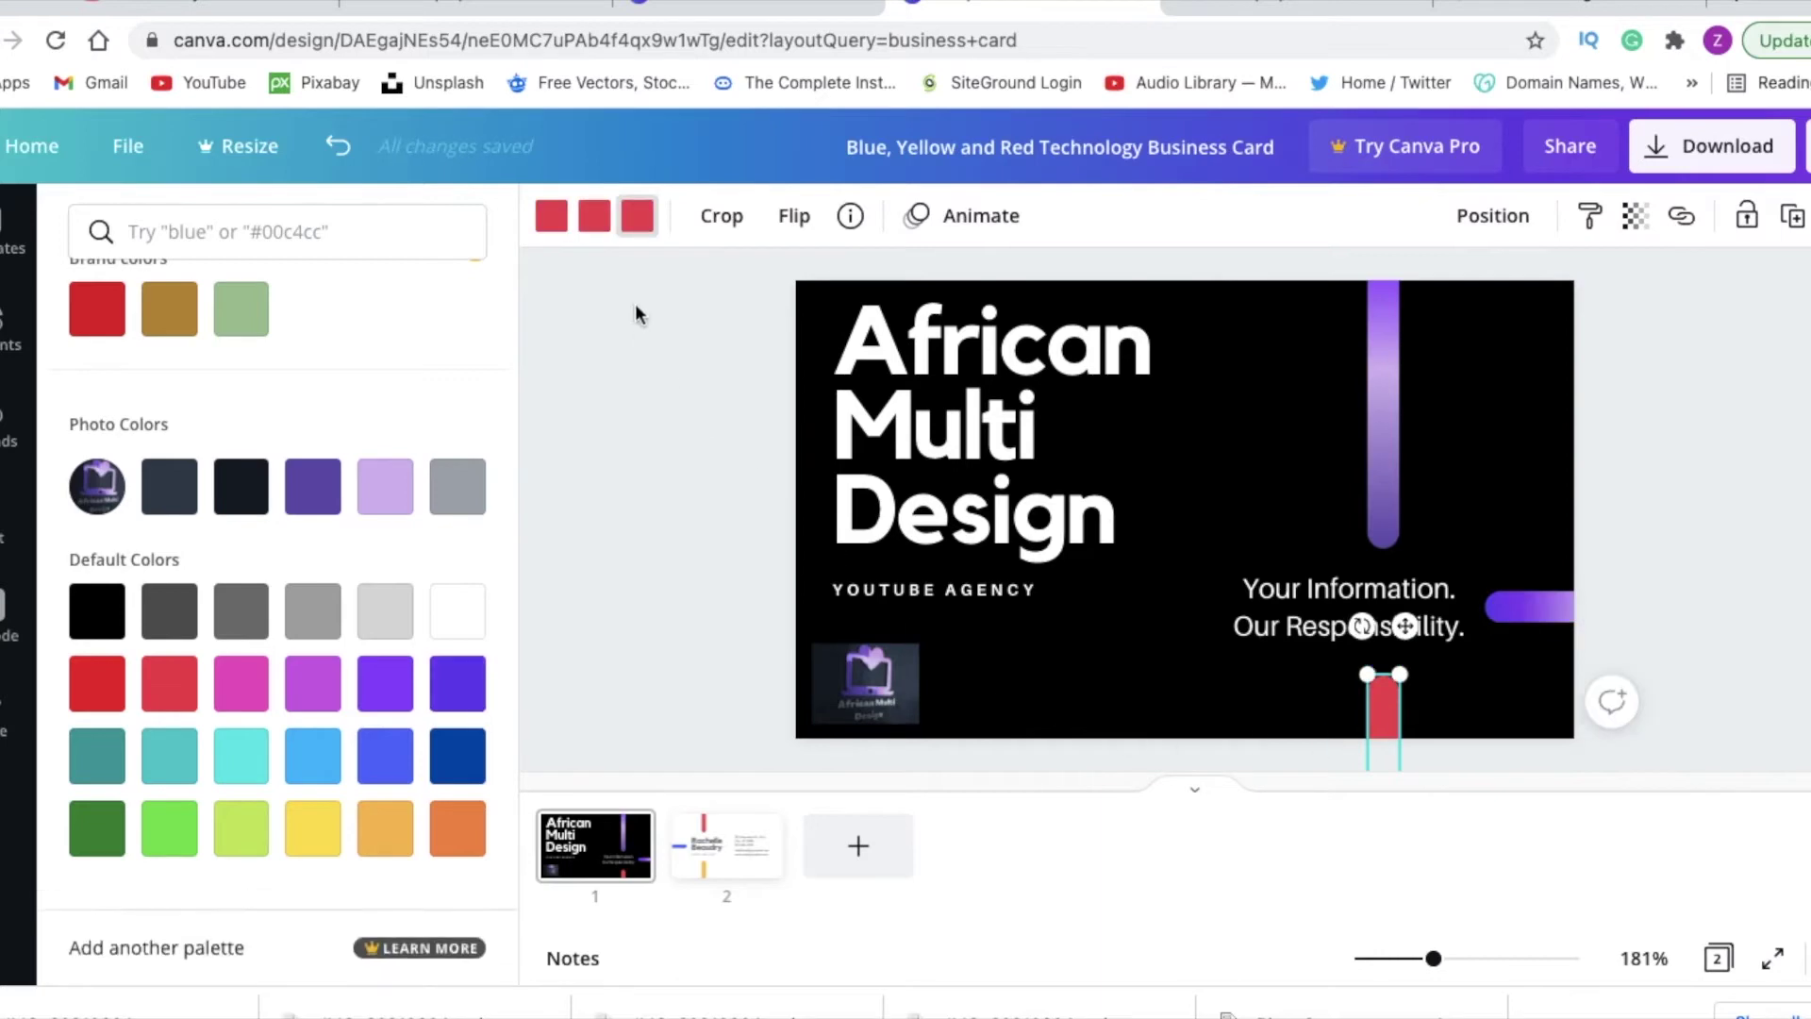
left_click(555, 230)
left_click(313, 486)
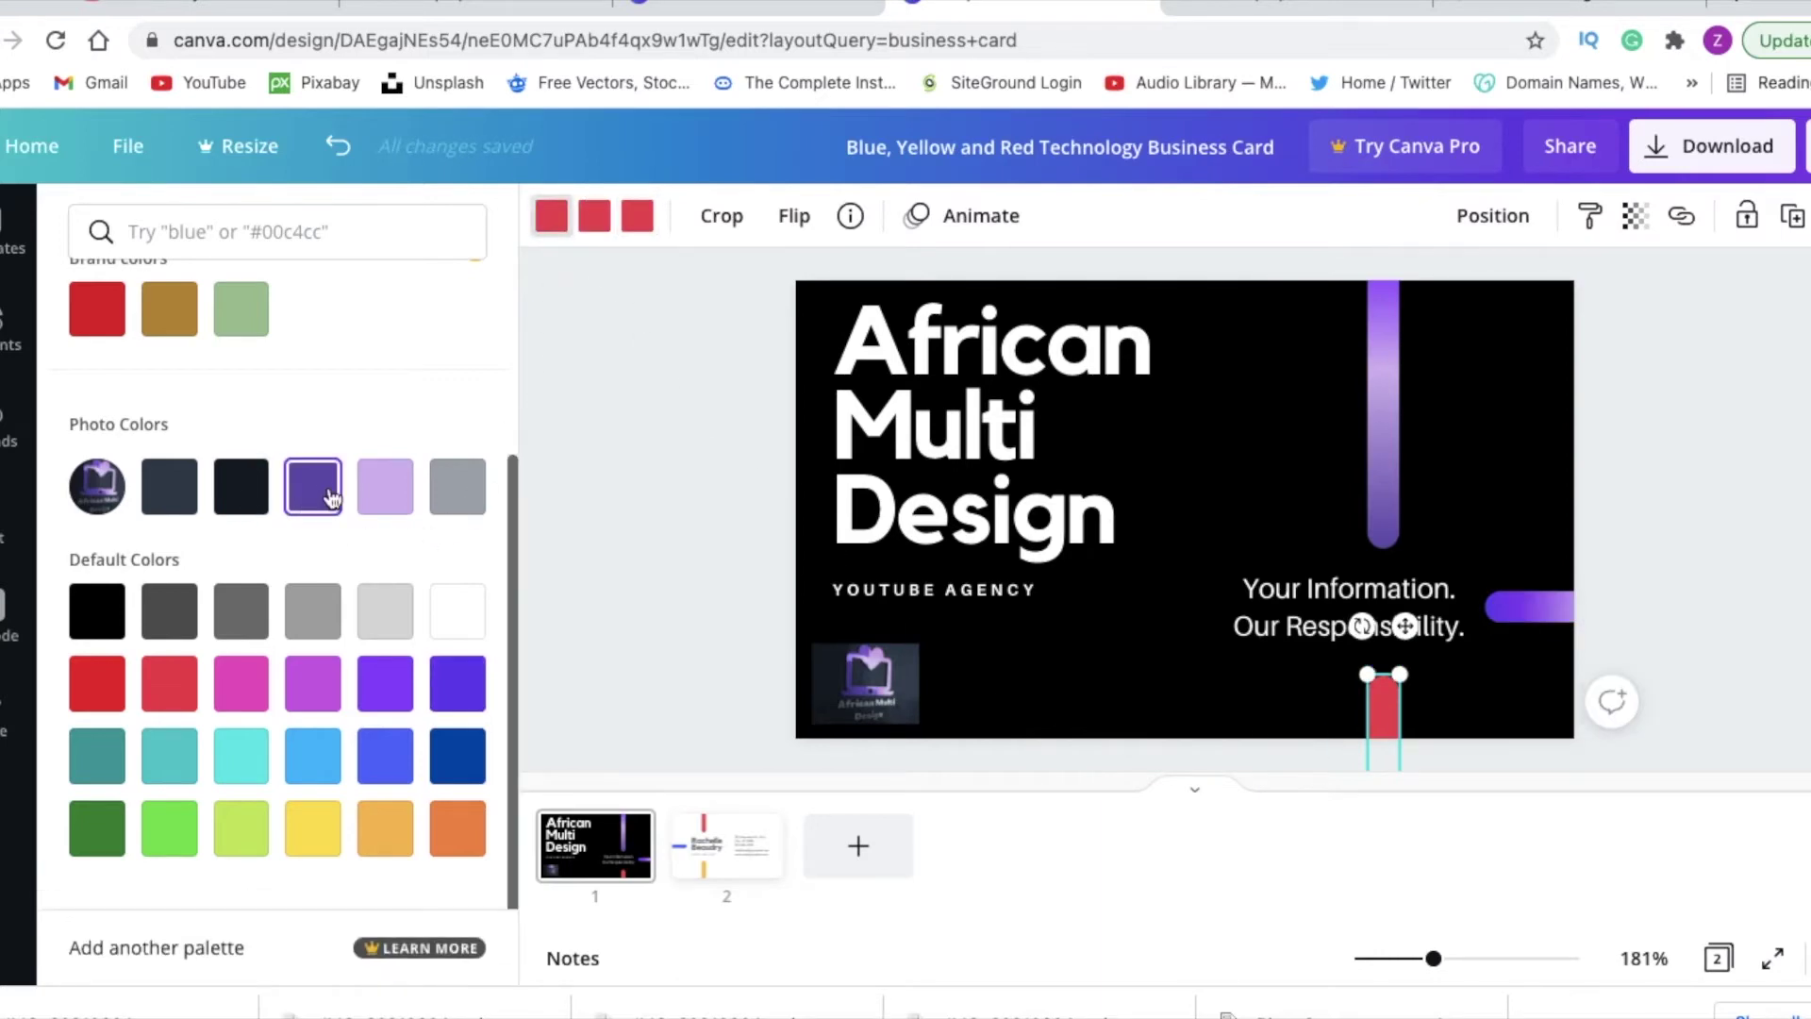
left_click(610, 226)
left_click(384, 486)
left_click(639, 224)
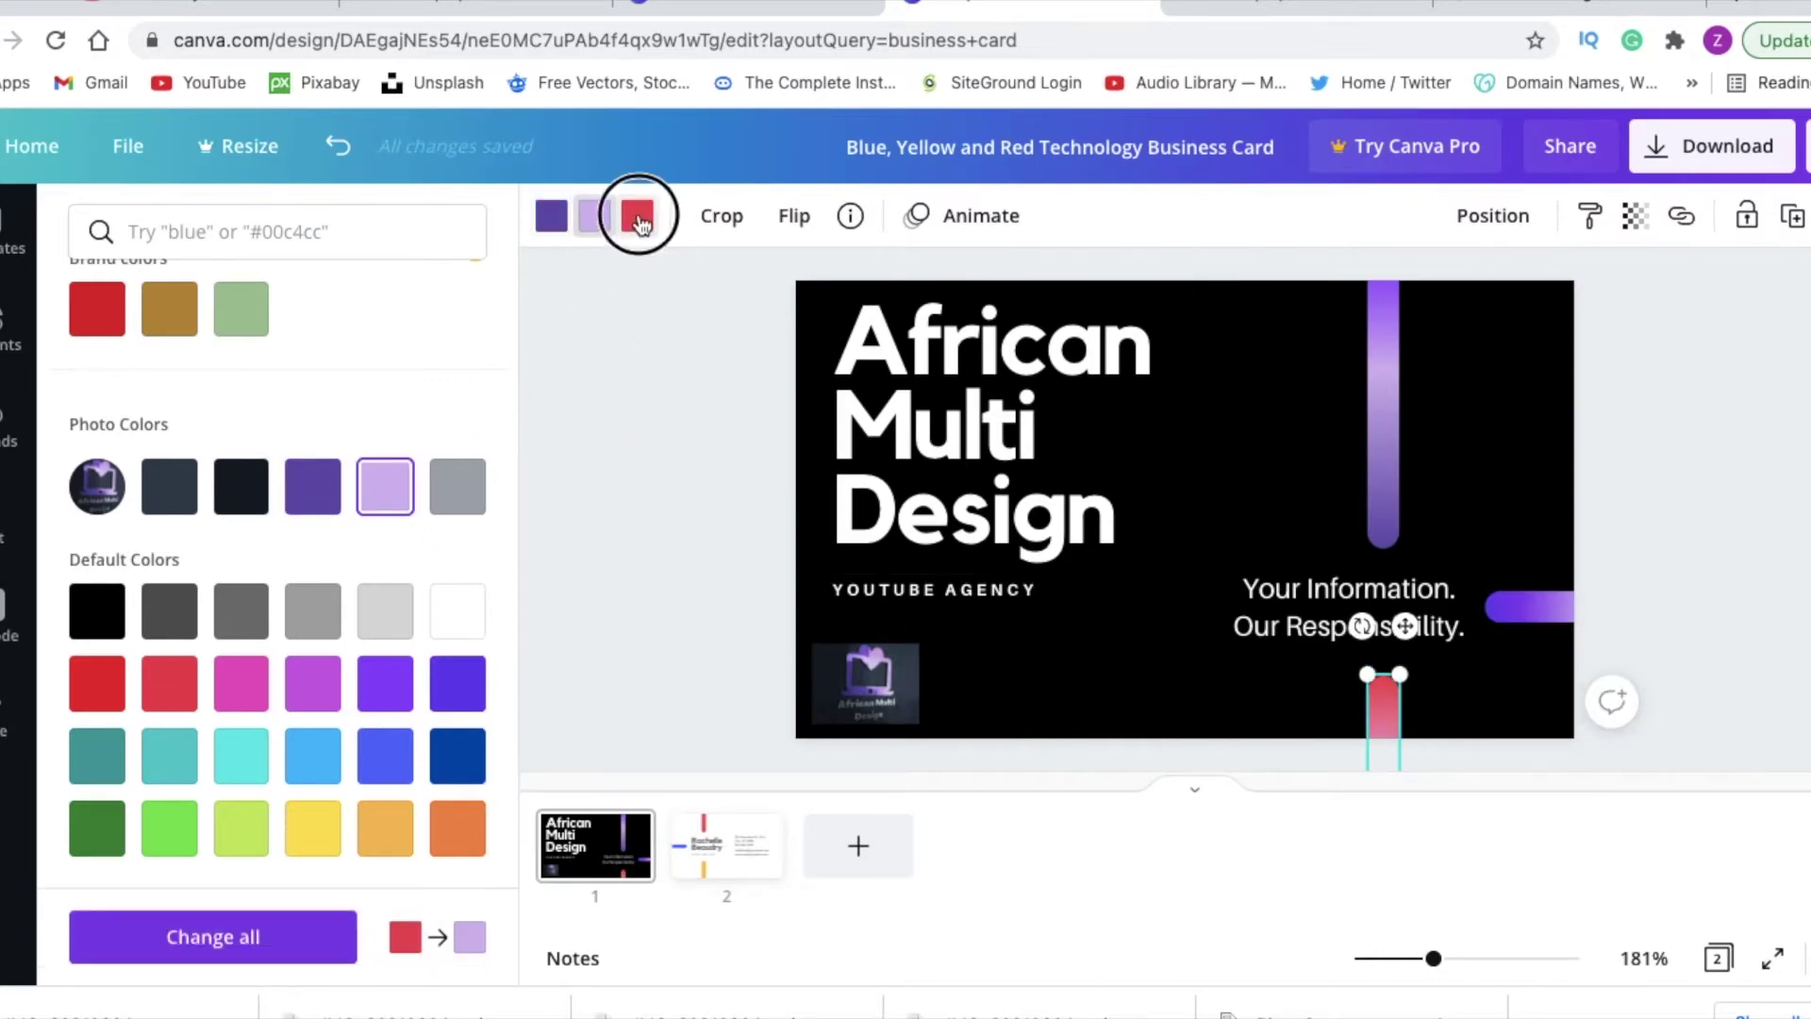
left_click(458, 683)
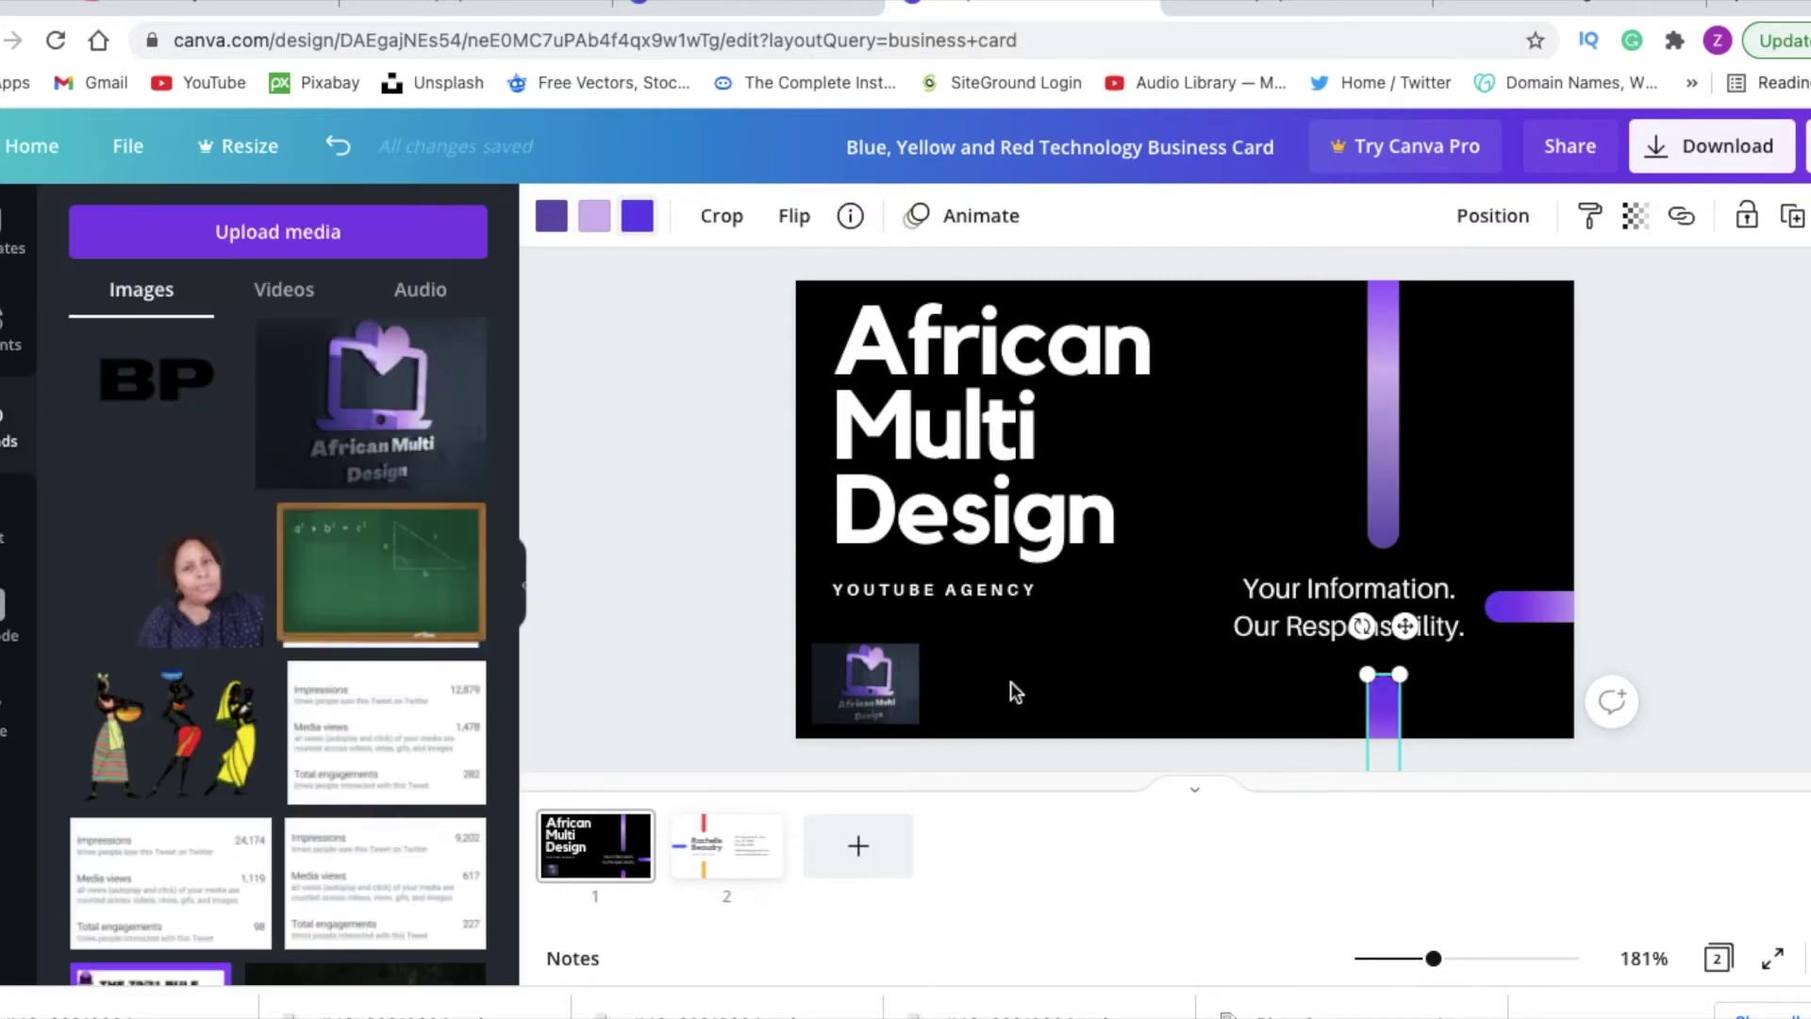
scroll(1015, 693, "down", 5)
scroll(1034, 667, "up", 5)
scroll(1055, 659, "down", 3)
scroll(1128, 513, "up", 3)
left_click(941, 726)
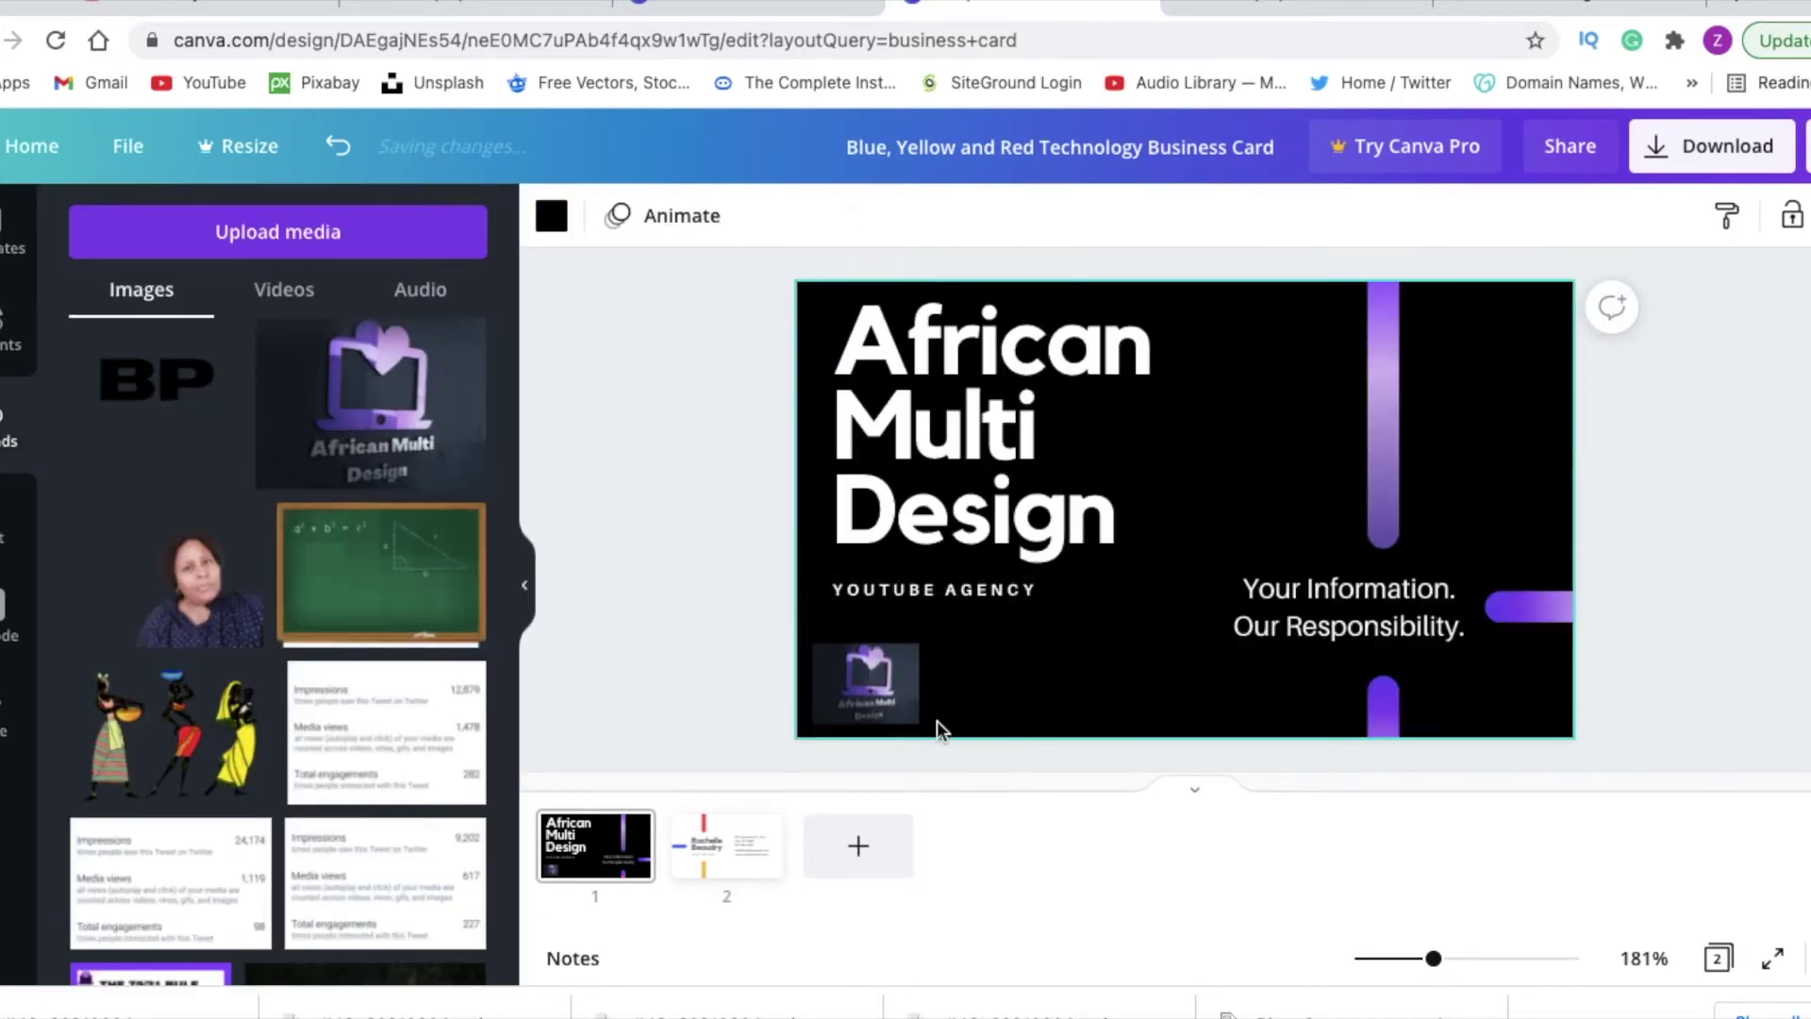
- Make the second page's background black
left_click(738, 860)
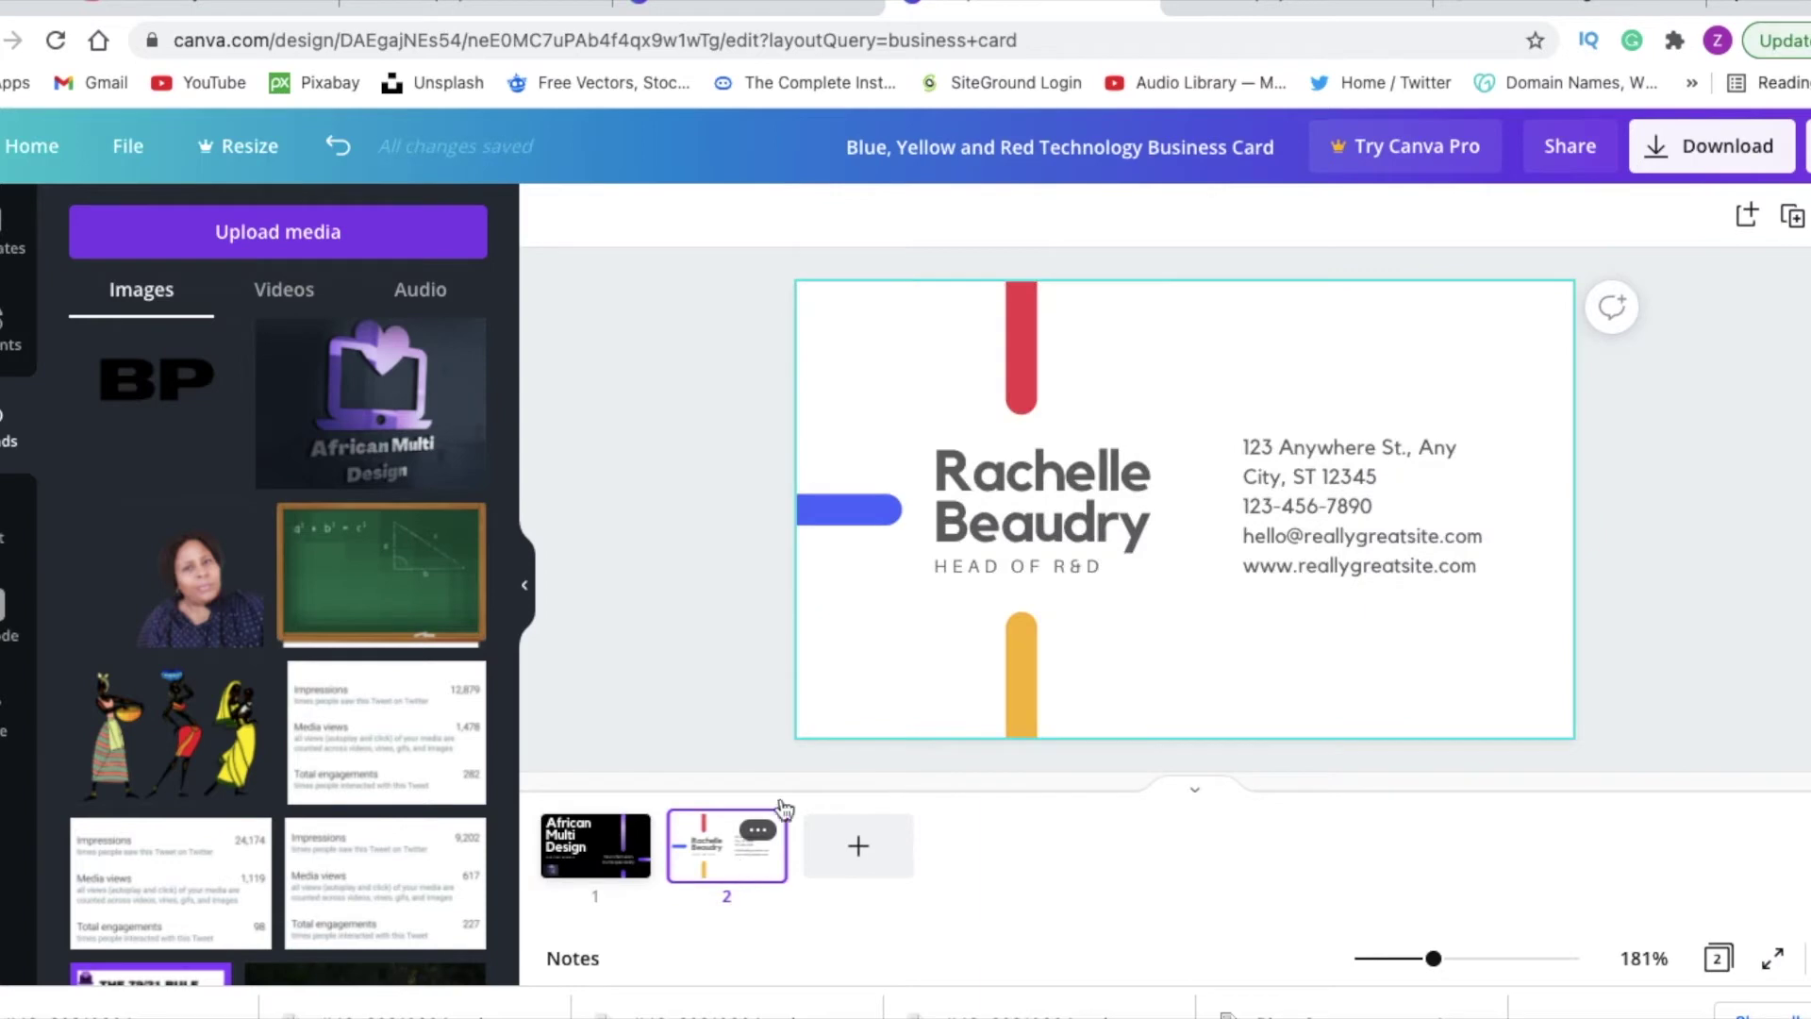
left_click(835, 380)
left_click(557, 217)
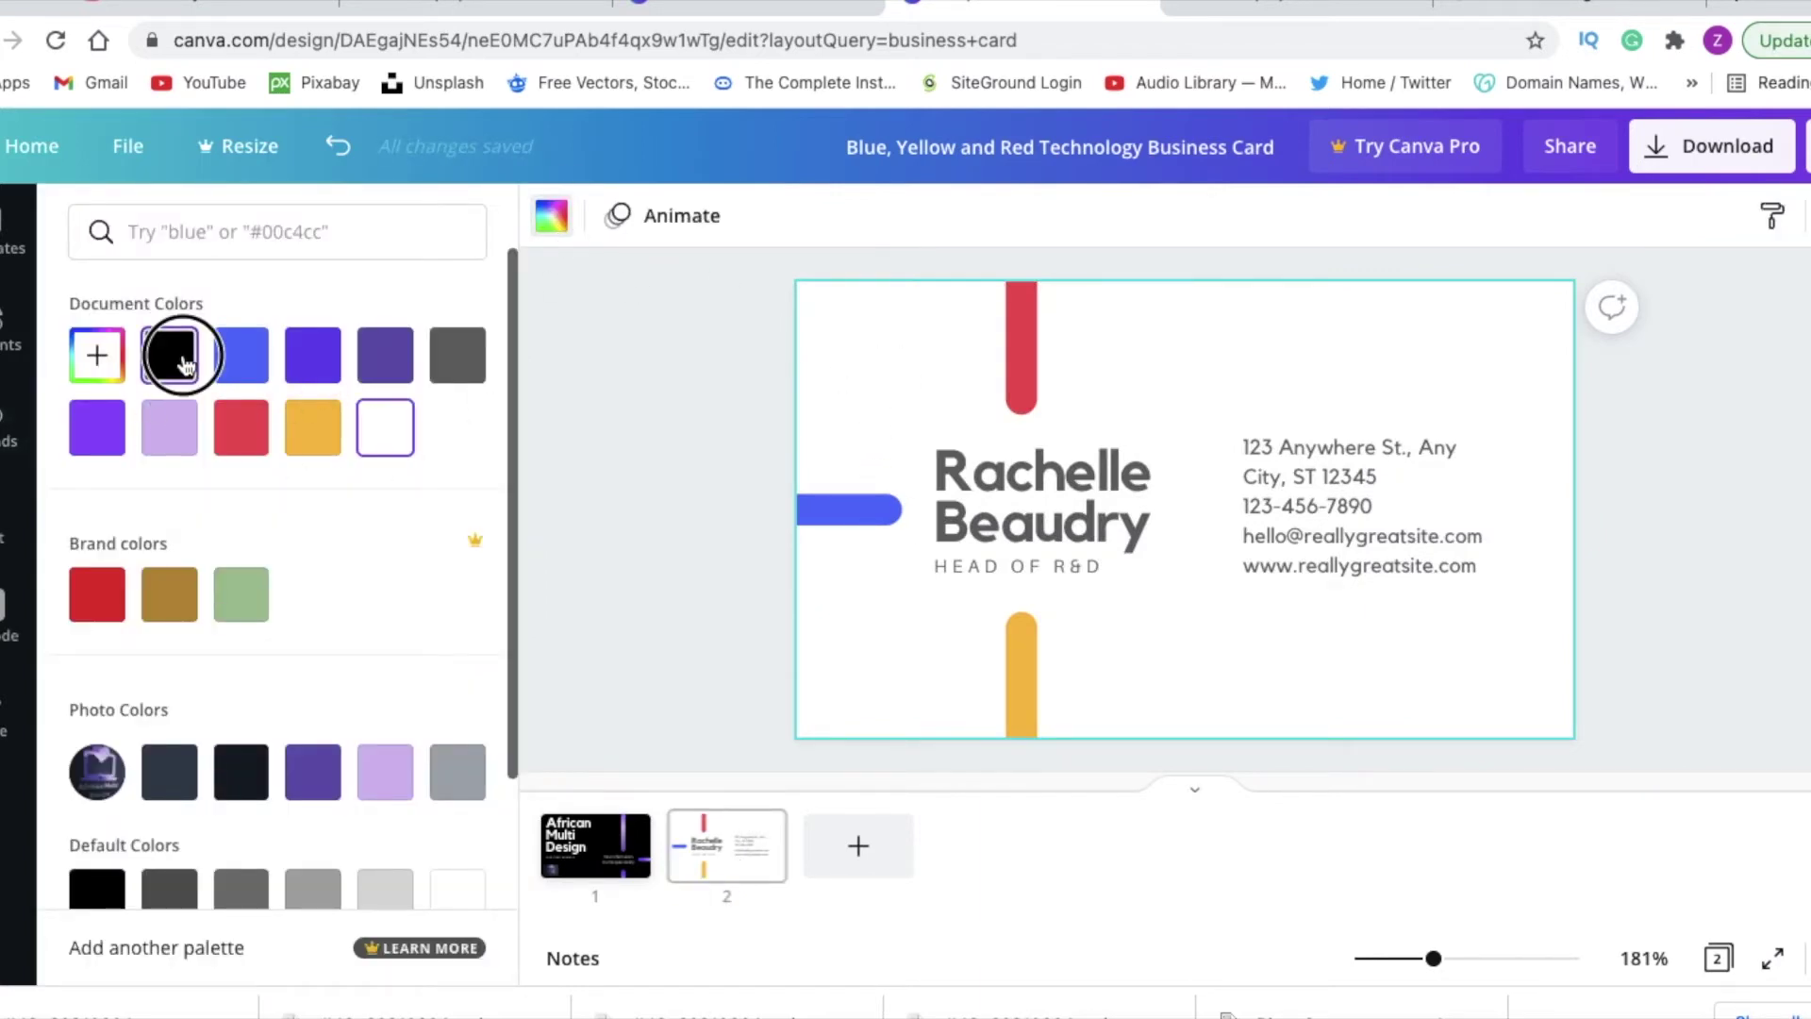
left_click(169, 355)
- Replace the sample name with the card holder's name in white
left_click(602, 398)
left_click(955, 485)
left_click(955, 485)
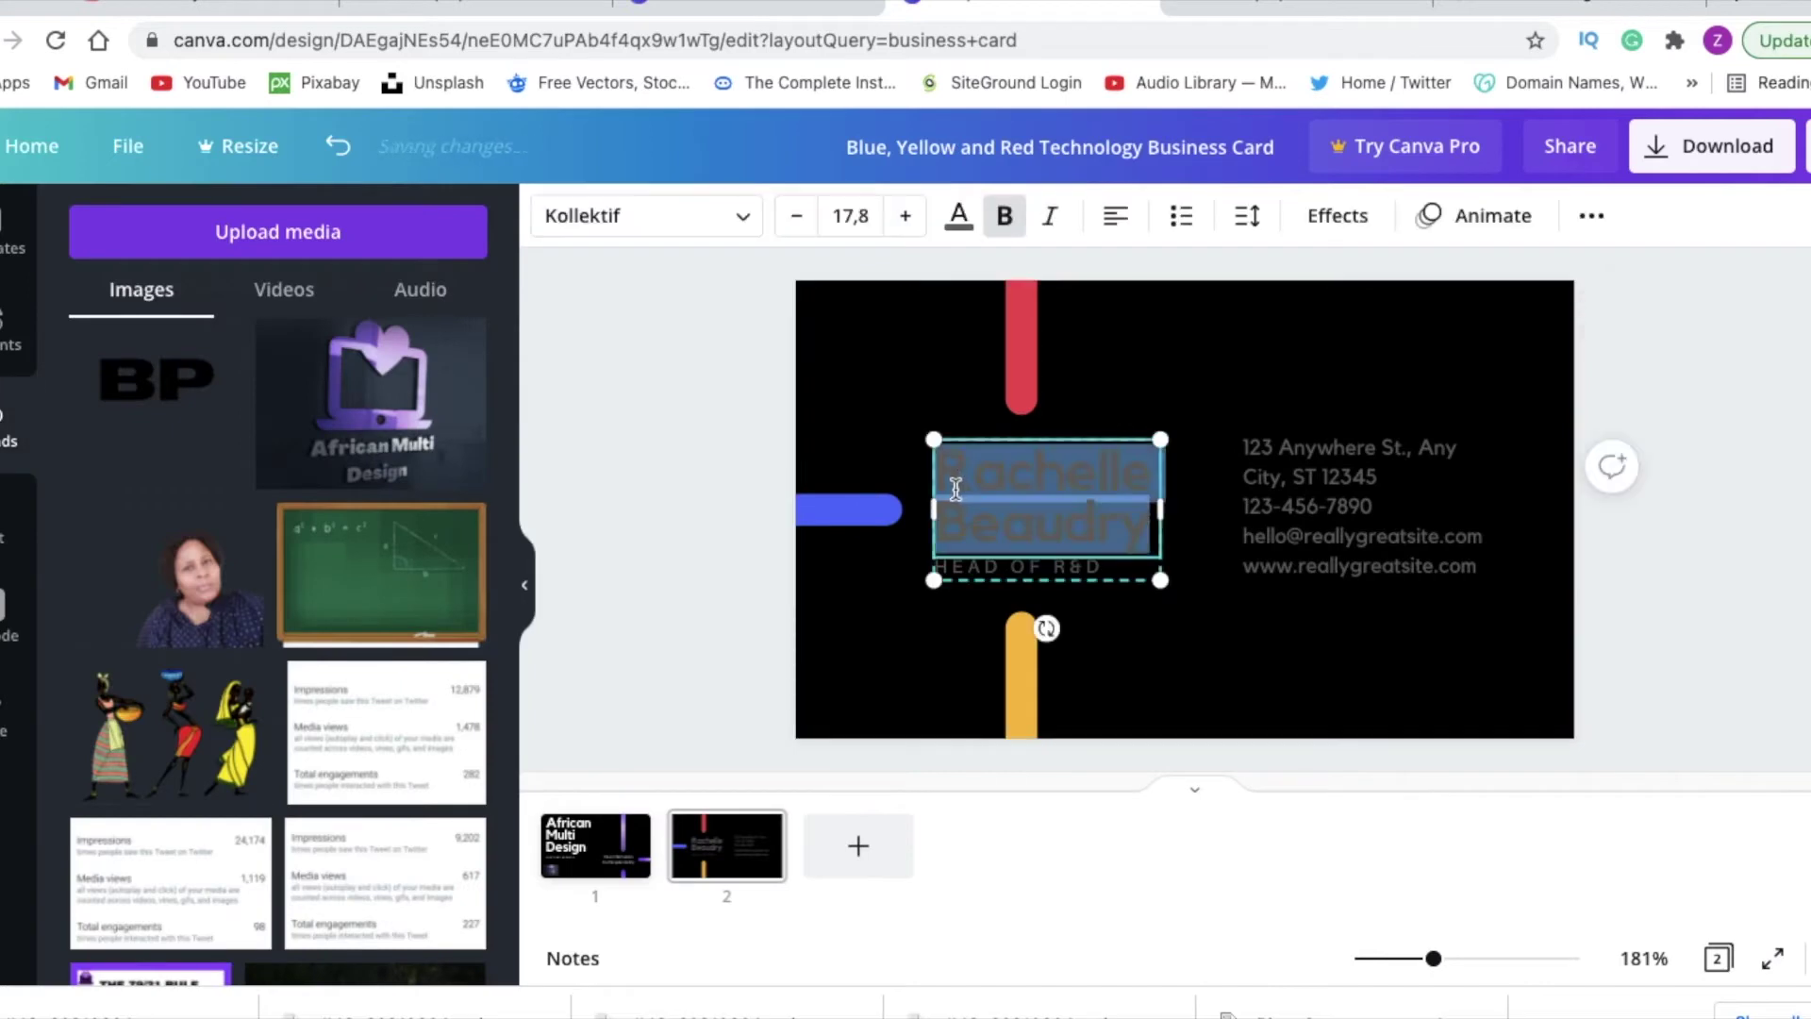
type("Zanele")
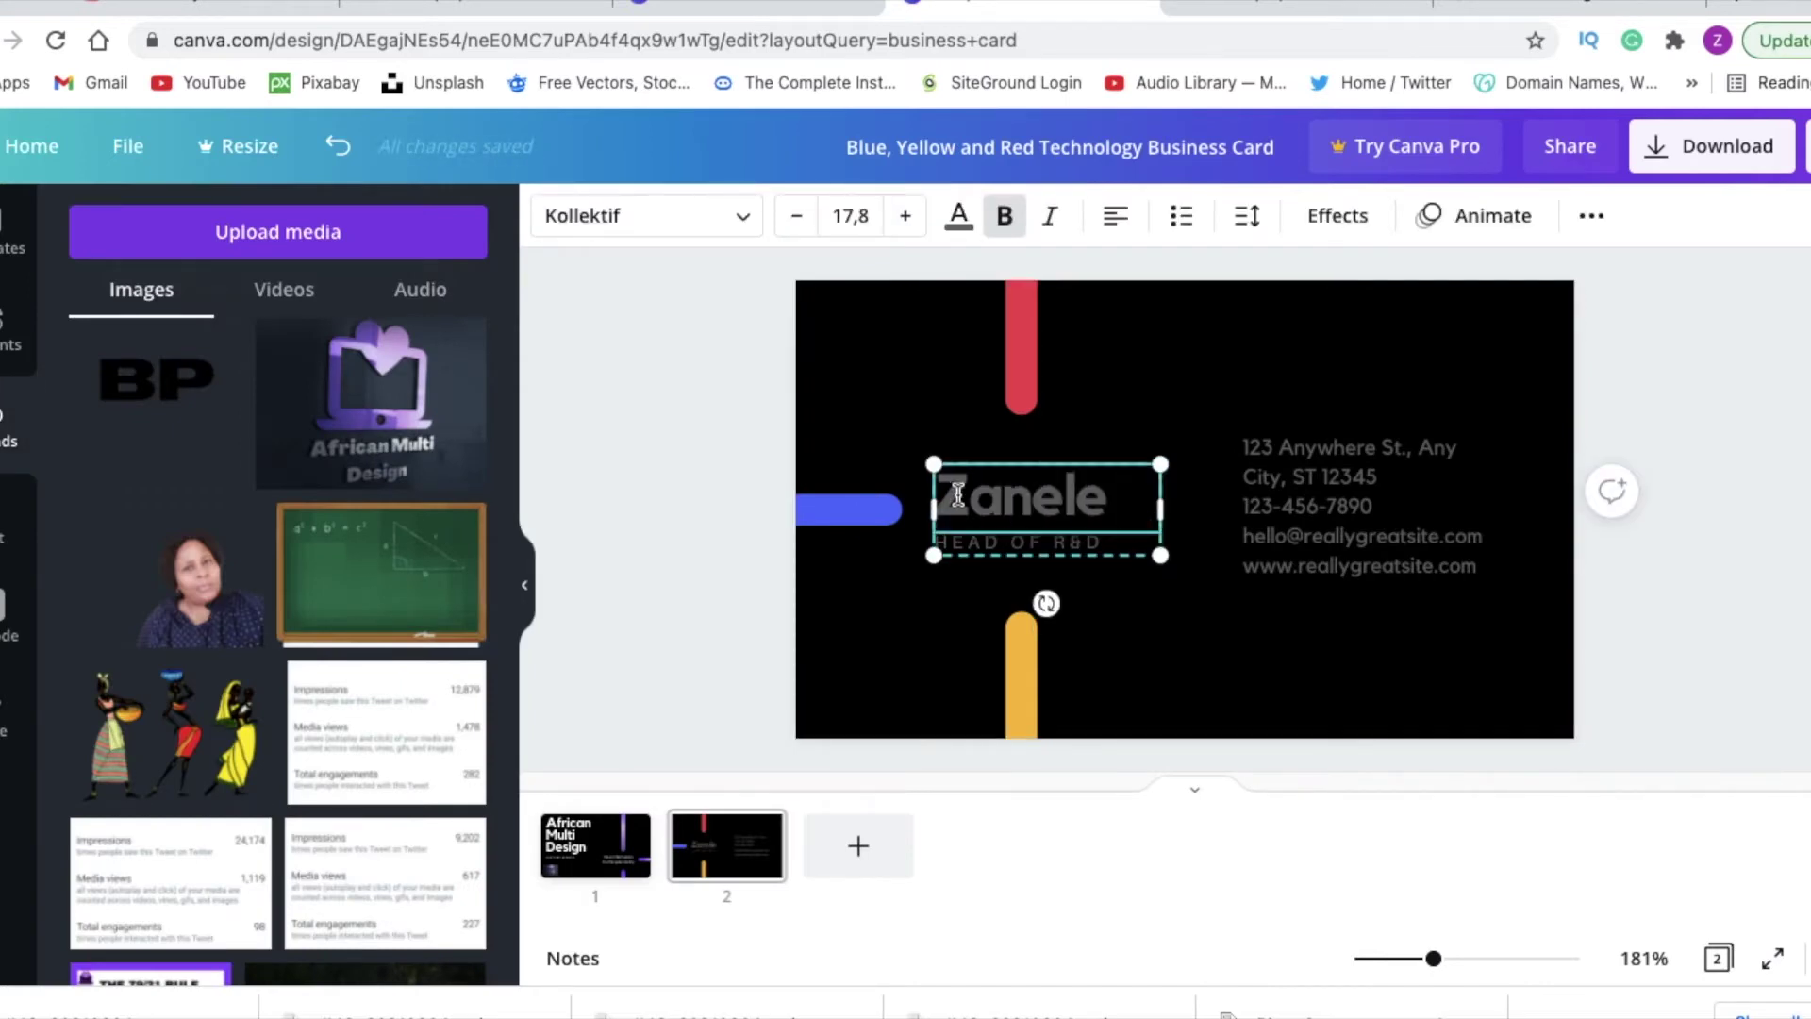
left_click_drag(937, 494, 1154, 487)
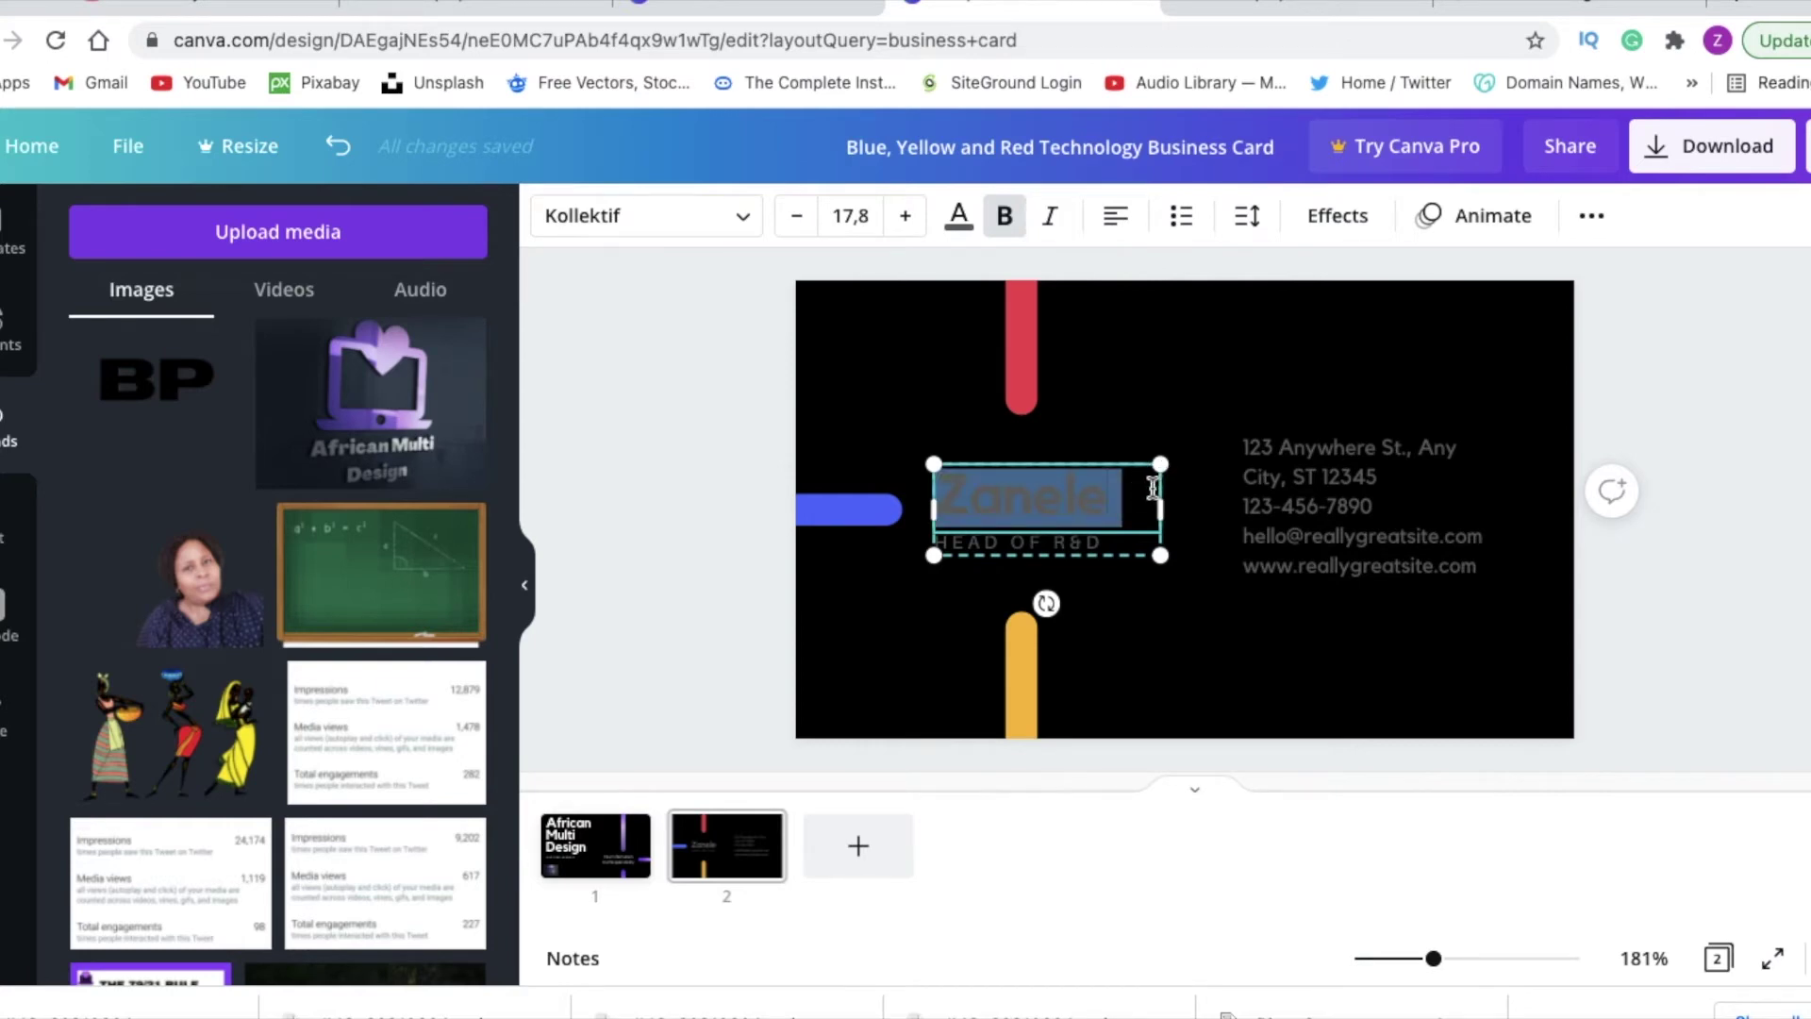
left_click(972, 230)
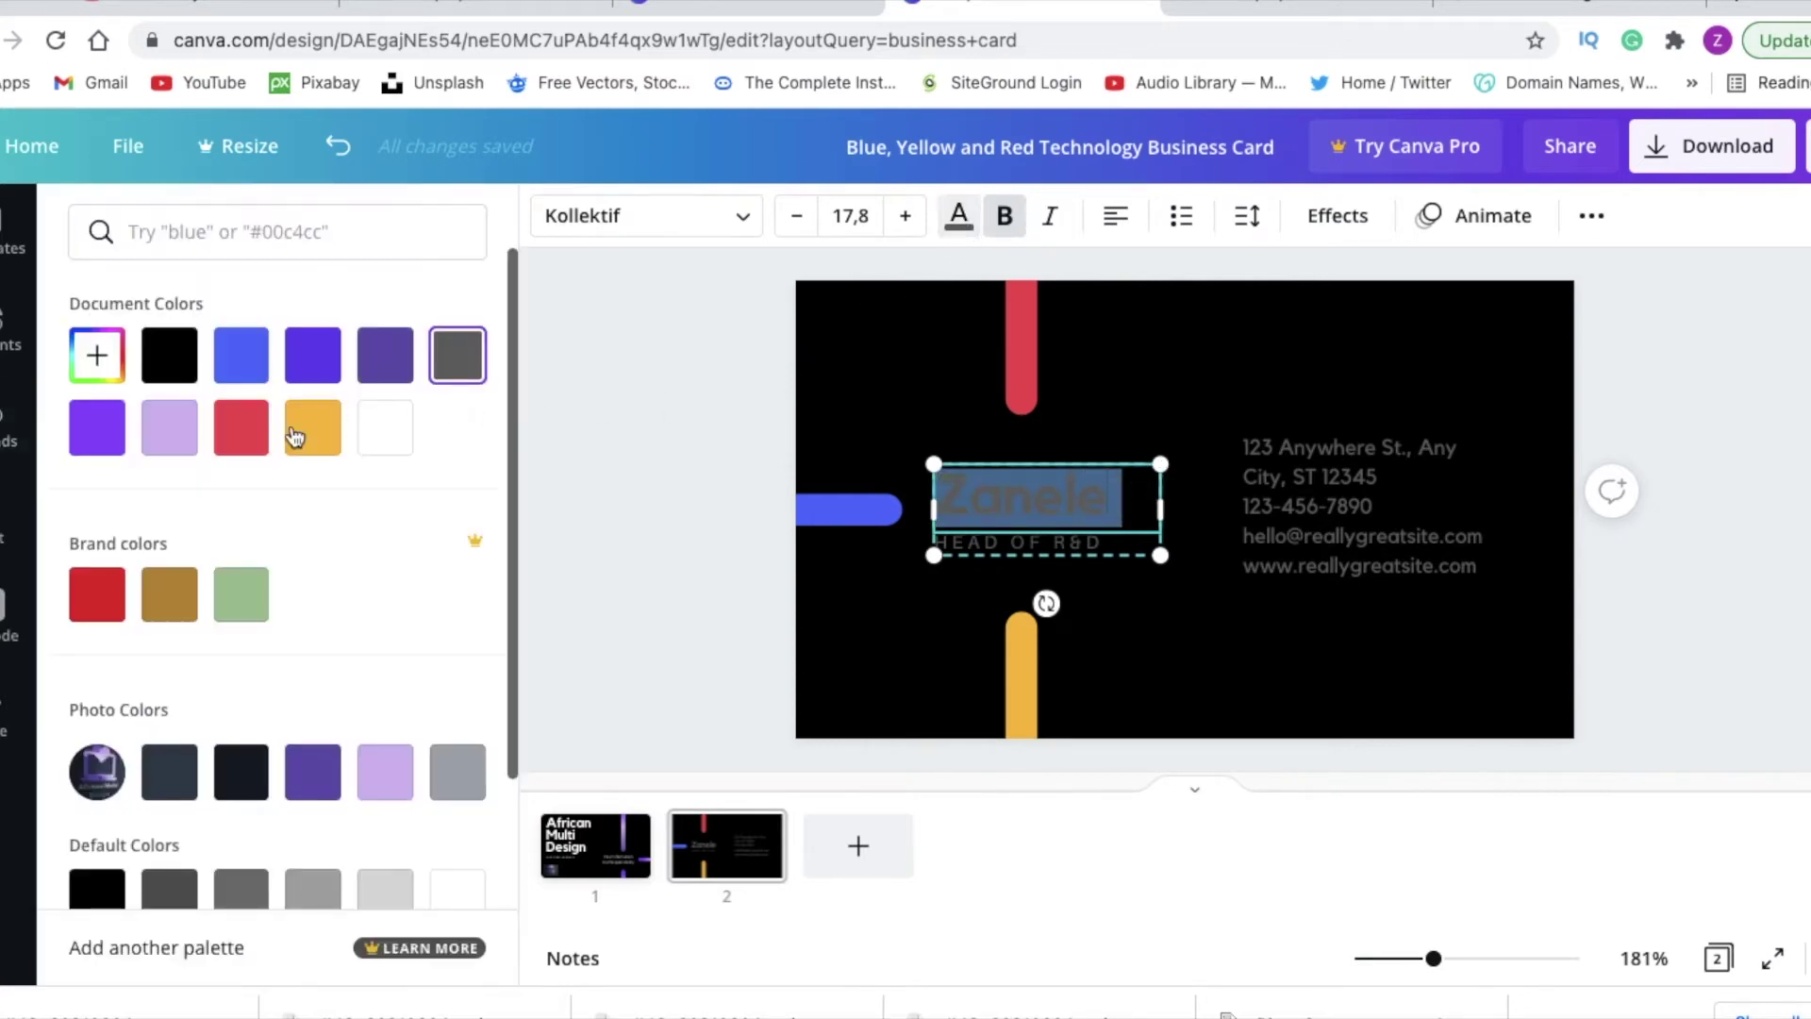
left_click(384, 427)
left_click(667, 415)
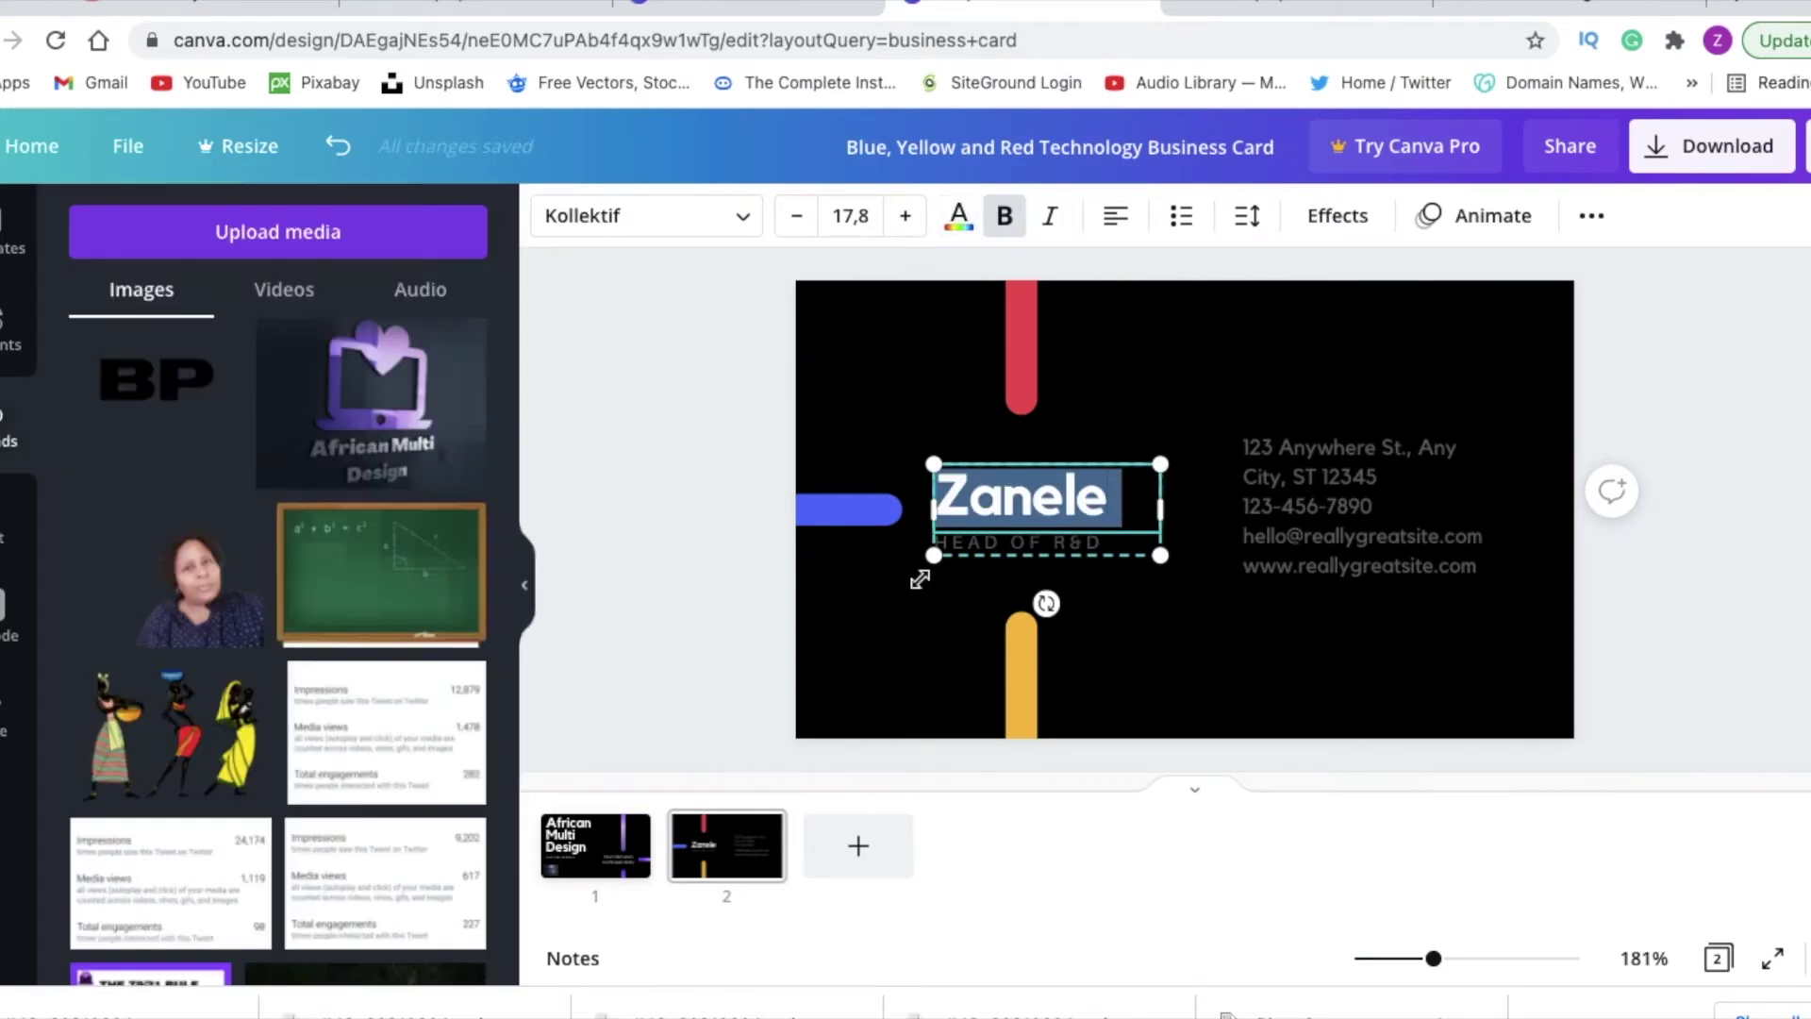
left_click(1055, 528)
- Make all the address and contact detail lines white
left_click(1267, 466)
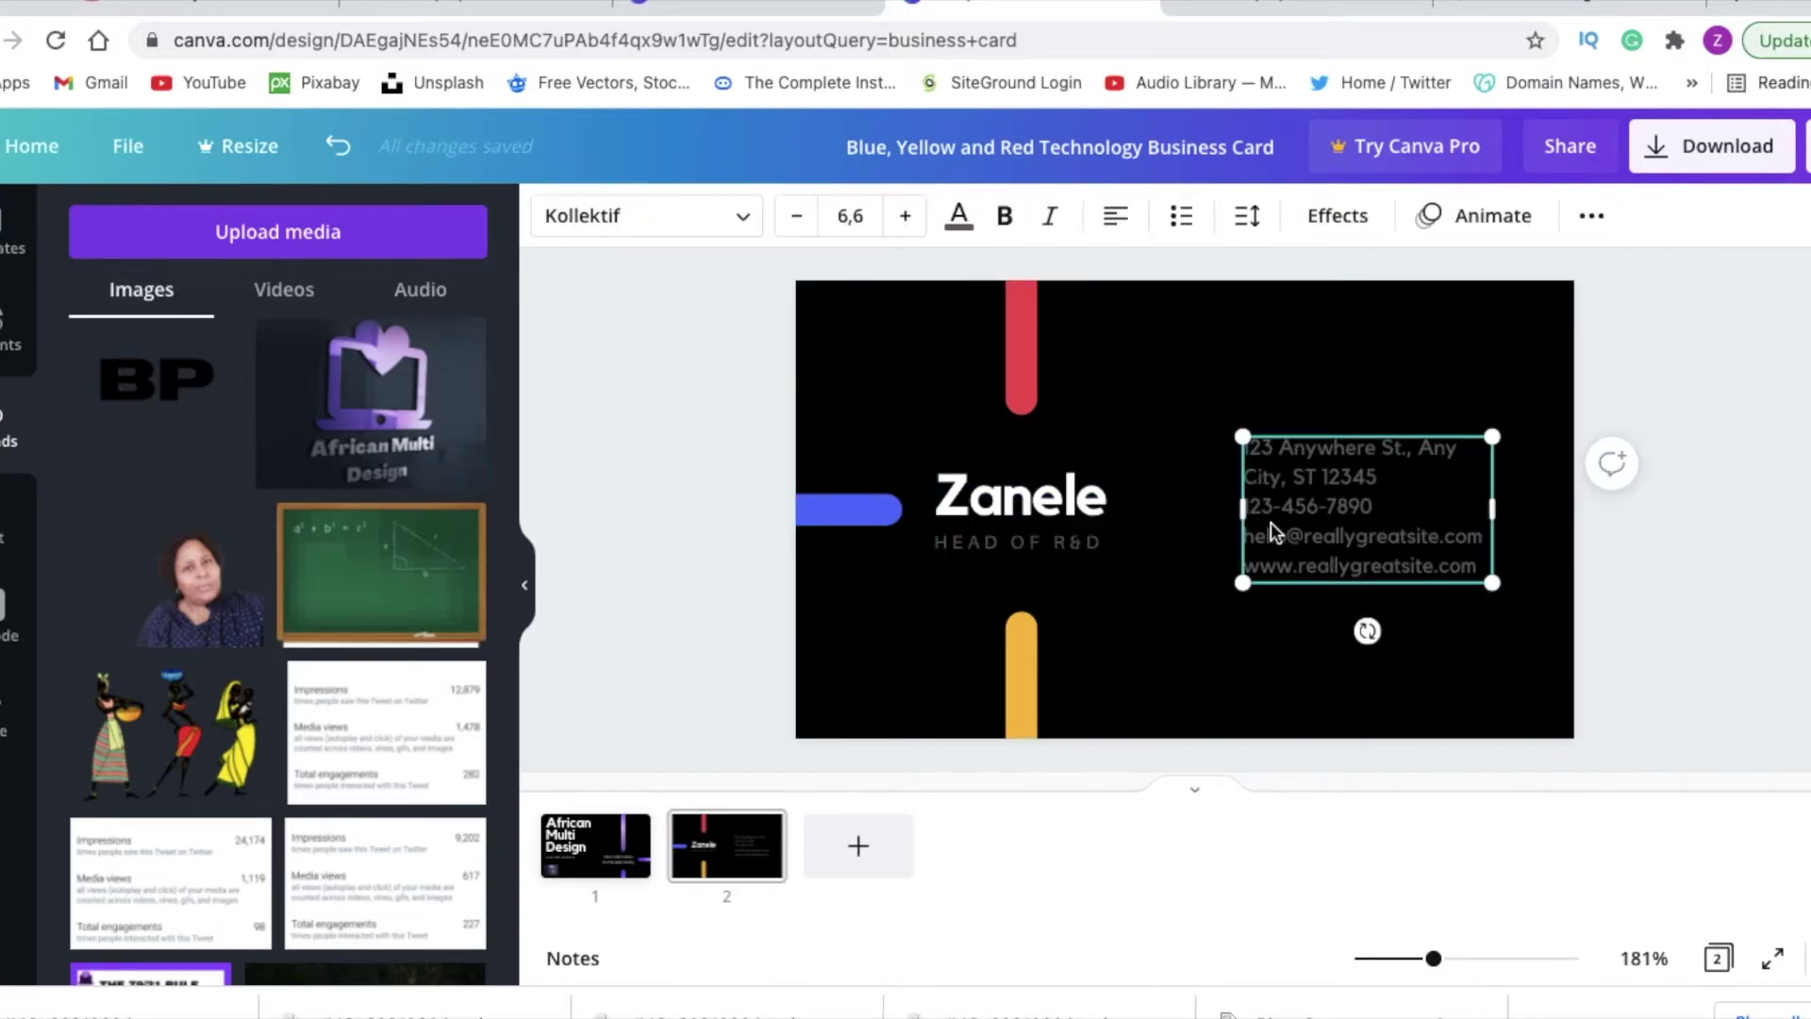
left_click_drag(1271, 522, 1305, 547)
key("super+a")
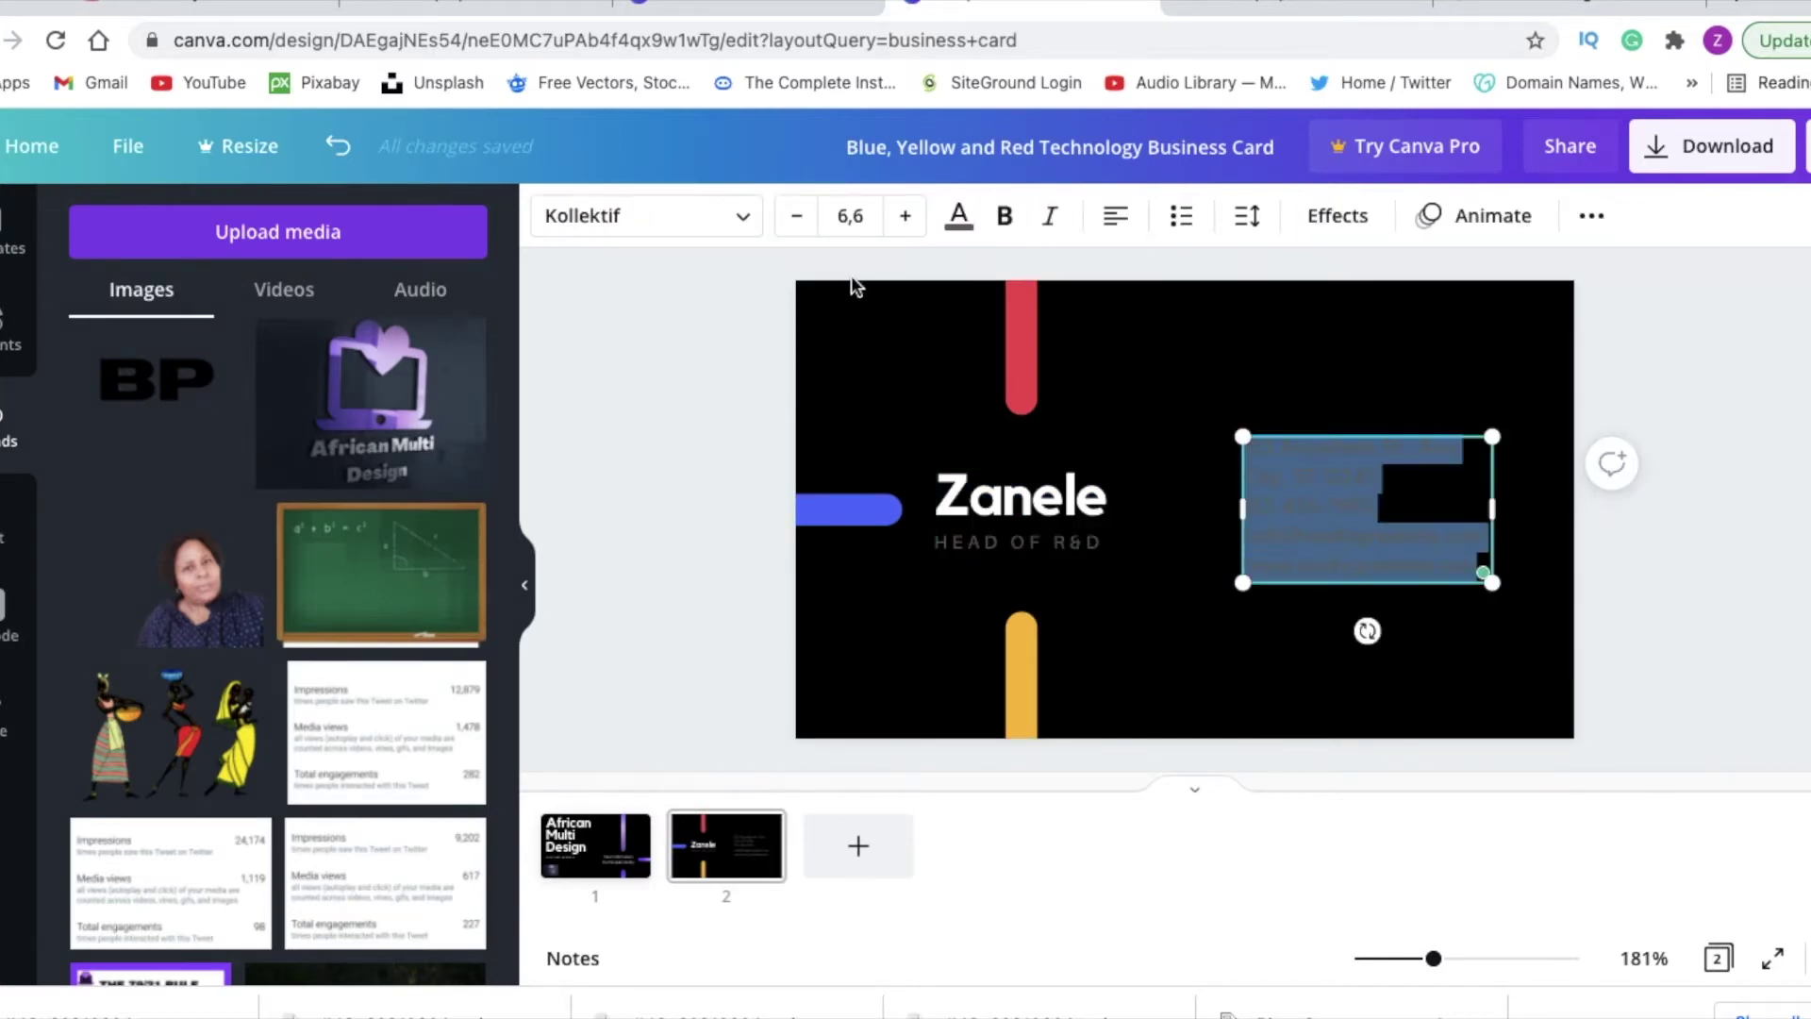
left_click(958, 215)
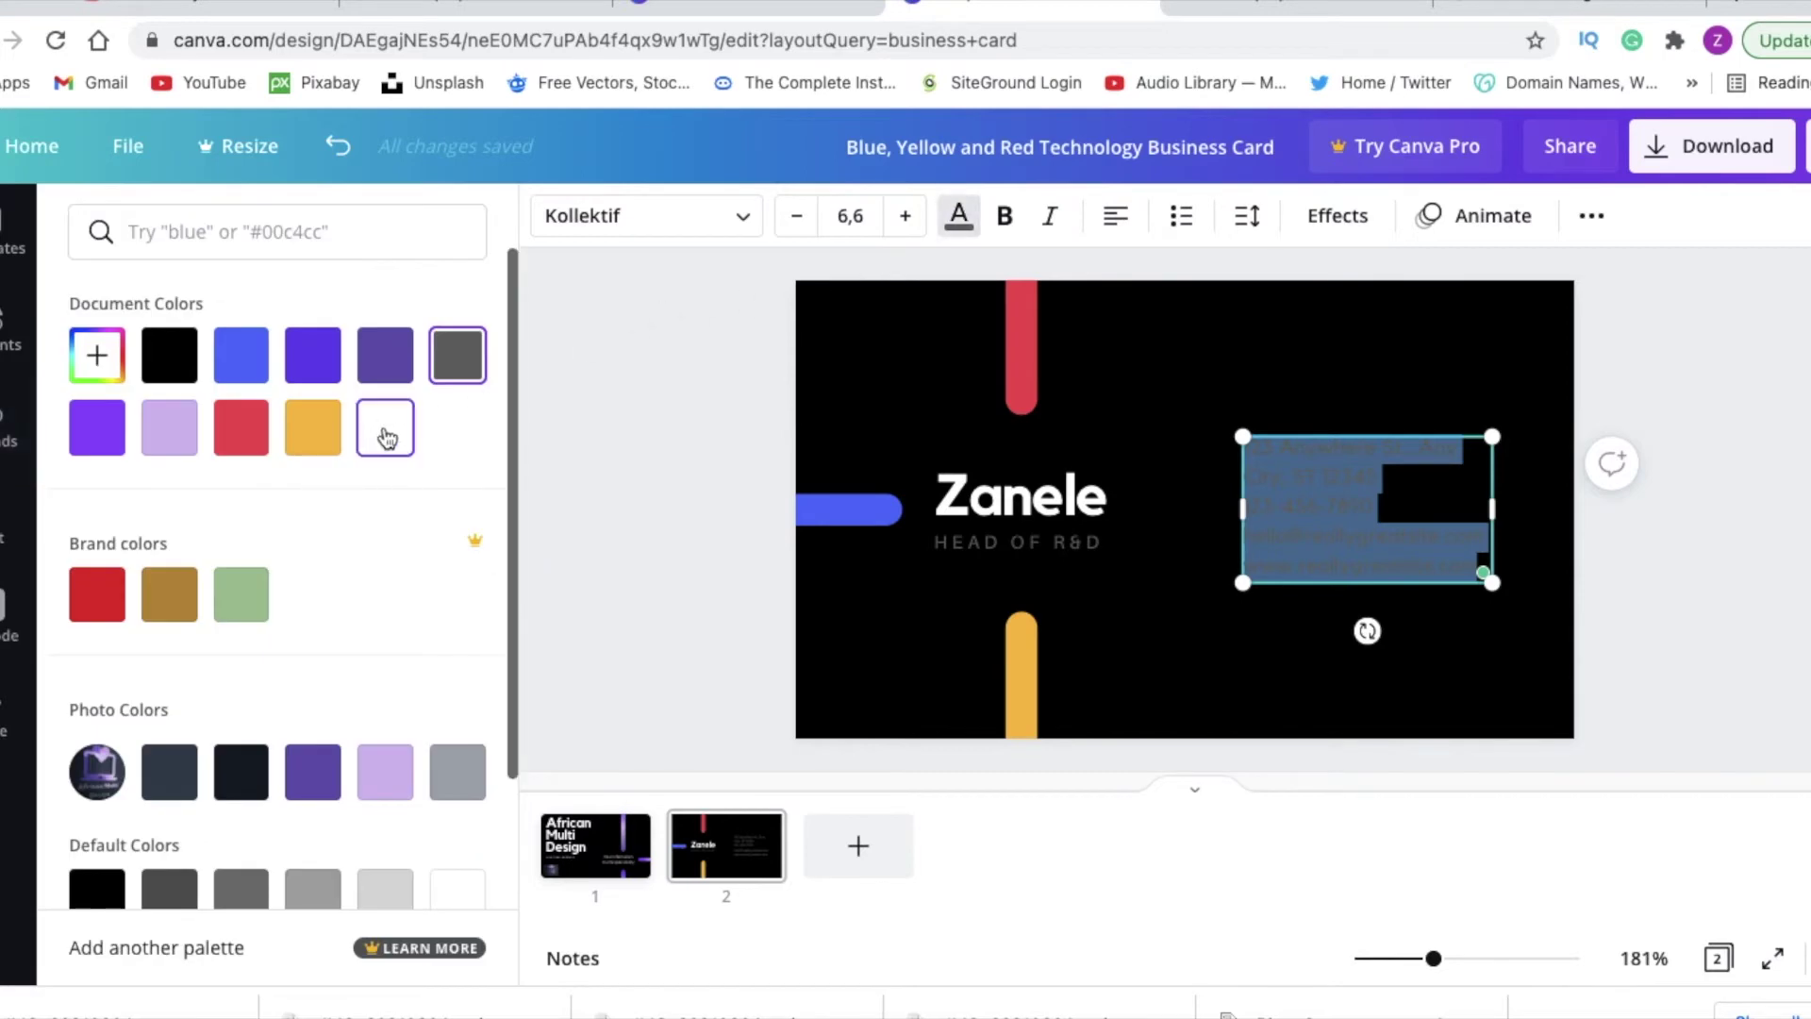
left_click(385, 437)
left_click(1354, 352)
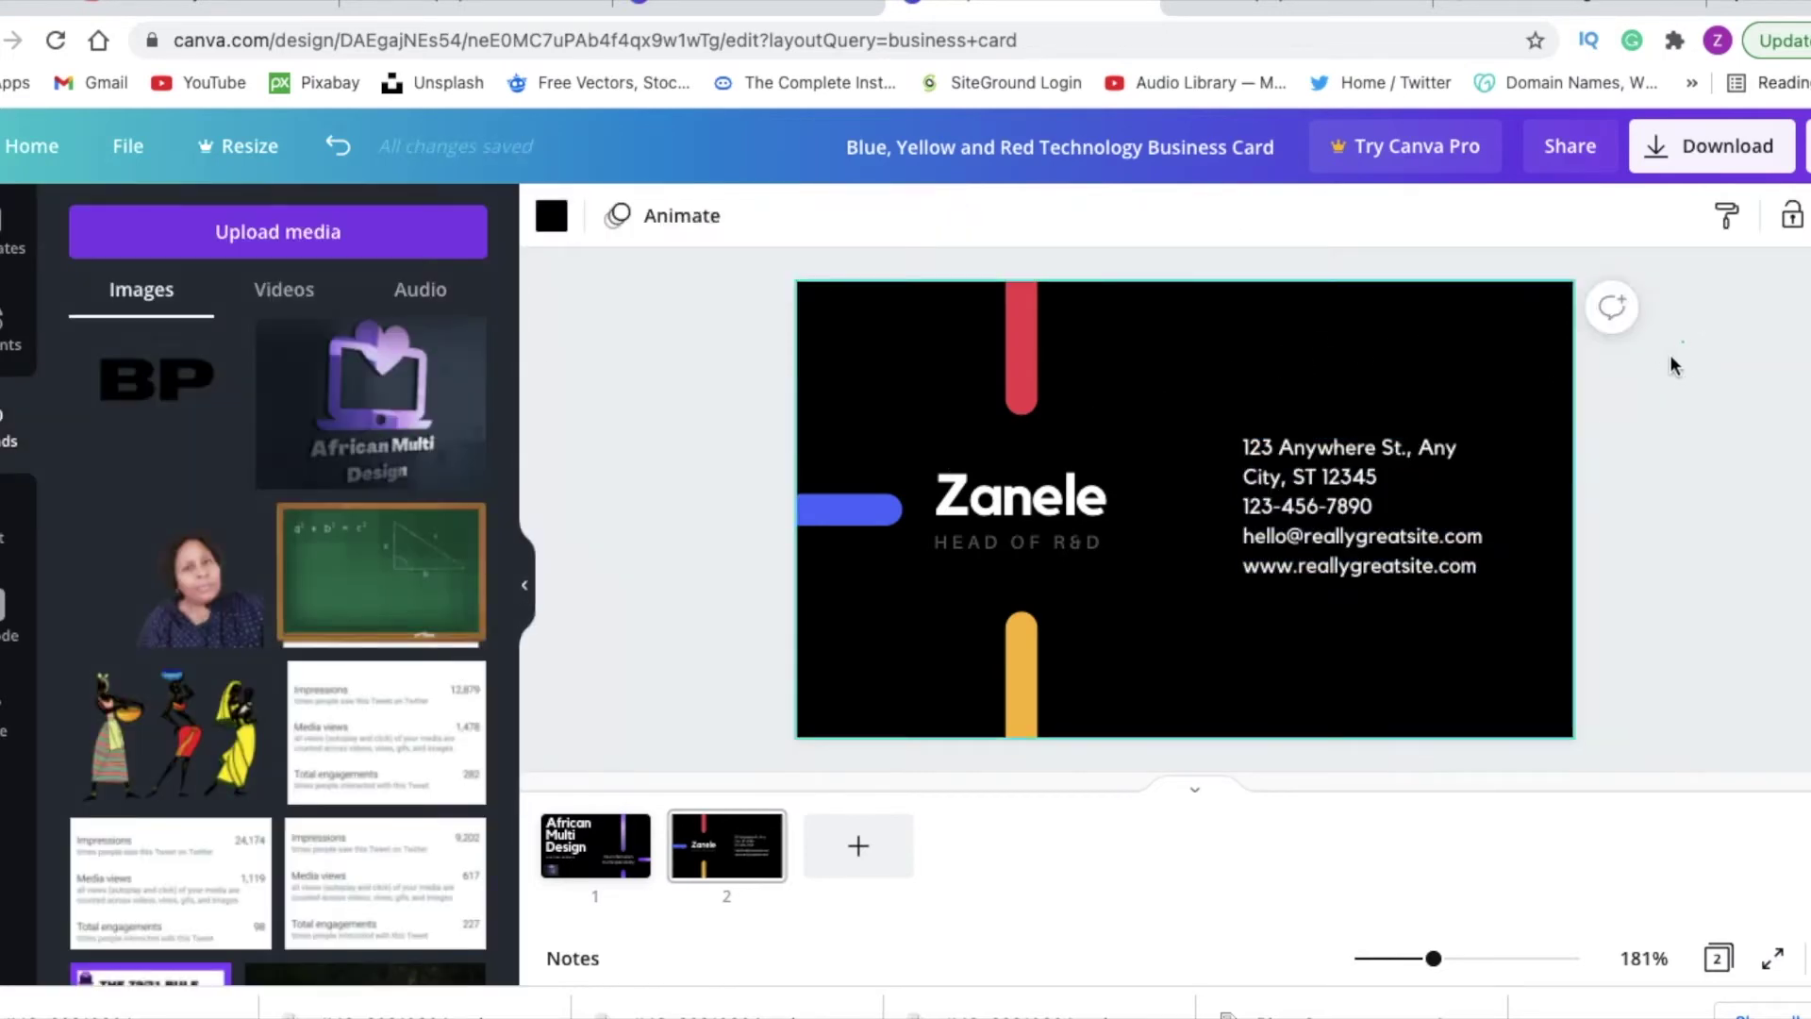
left_click(1671, 364)
left_click(1255, 579)
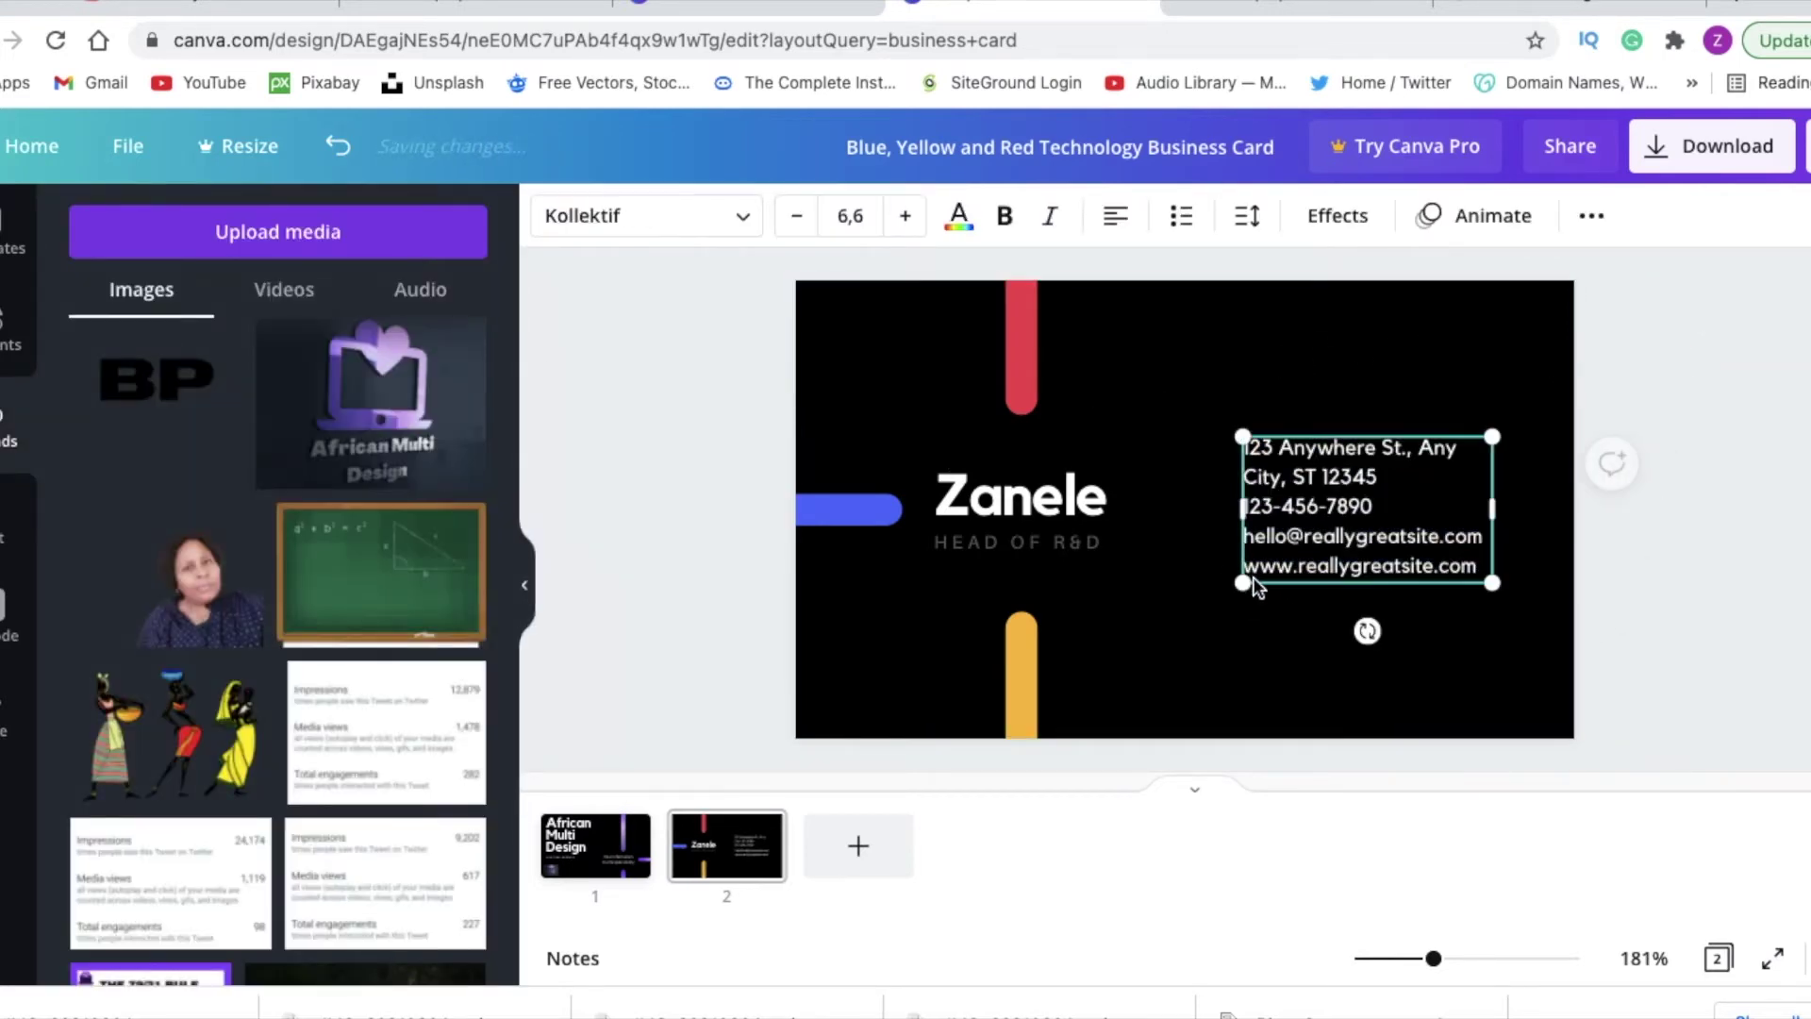
double_click(1250, 572)
left_click(1247, 571)
left_click_drag(1246, 567, 1488, 577)
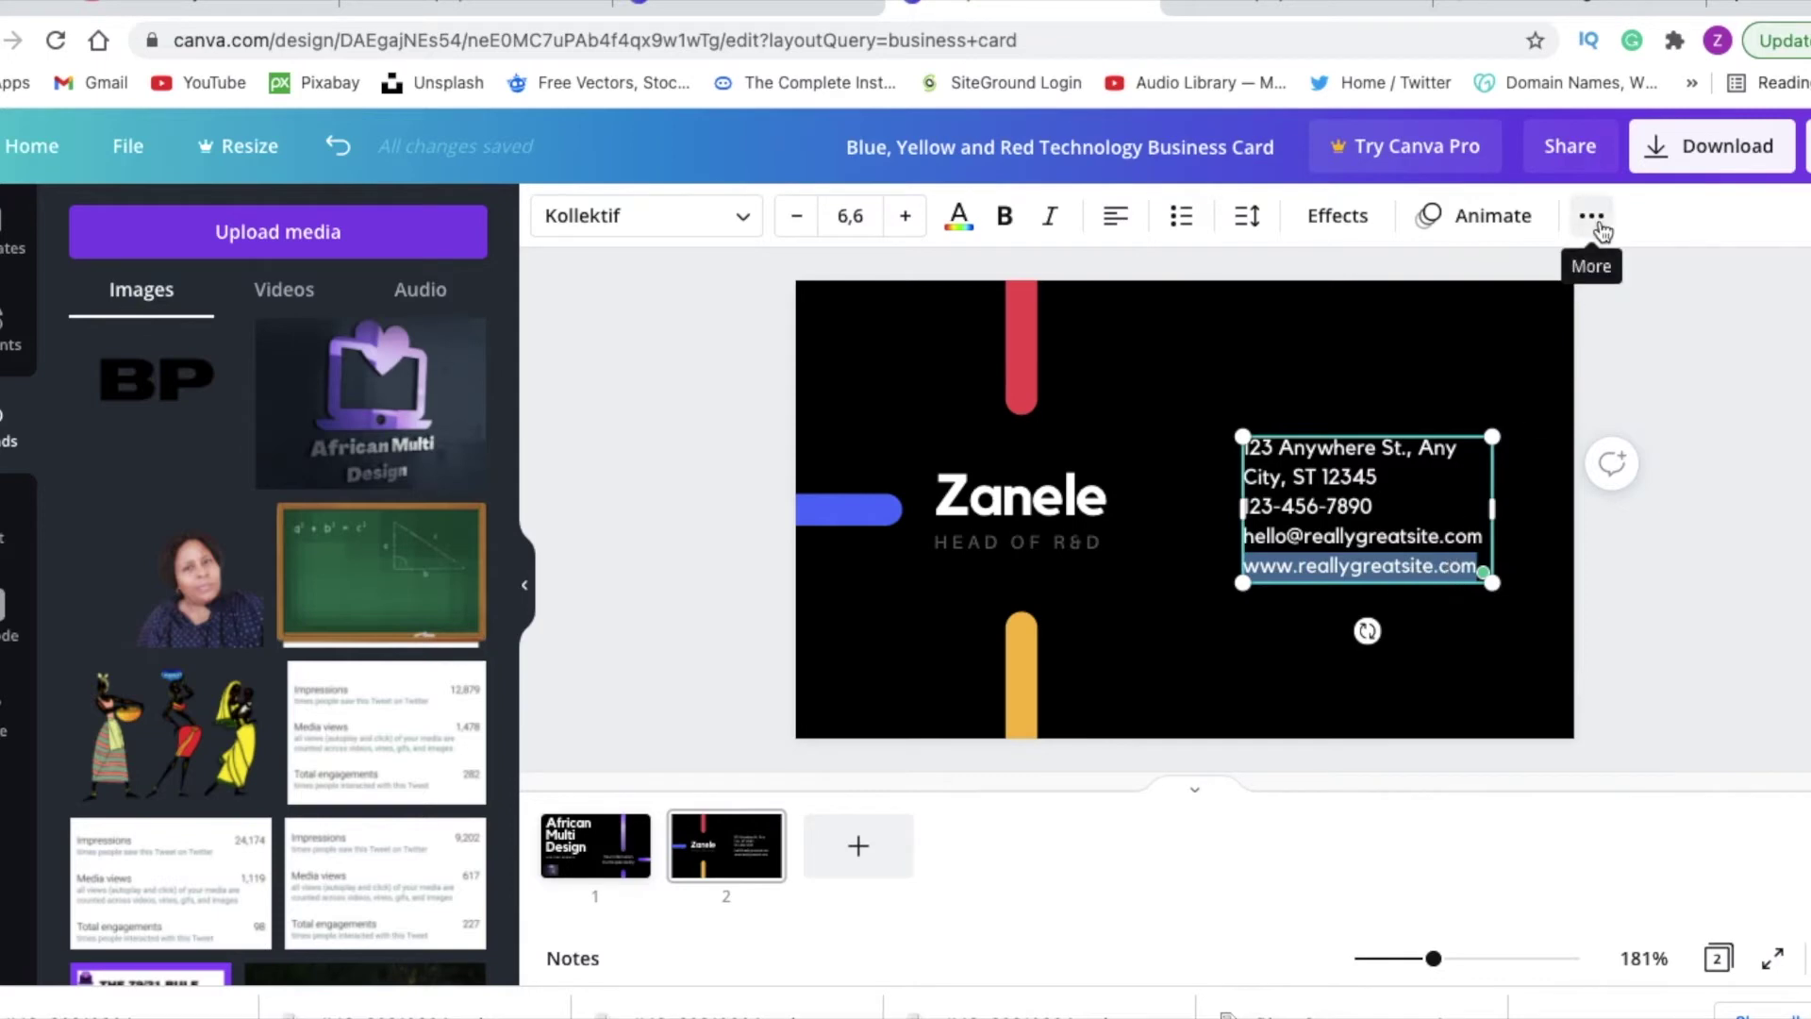
left_click(1594, 219)
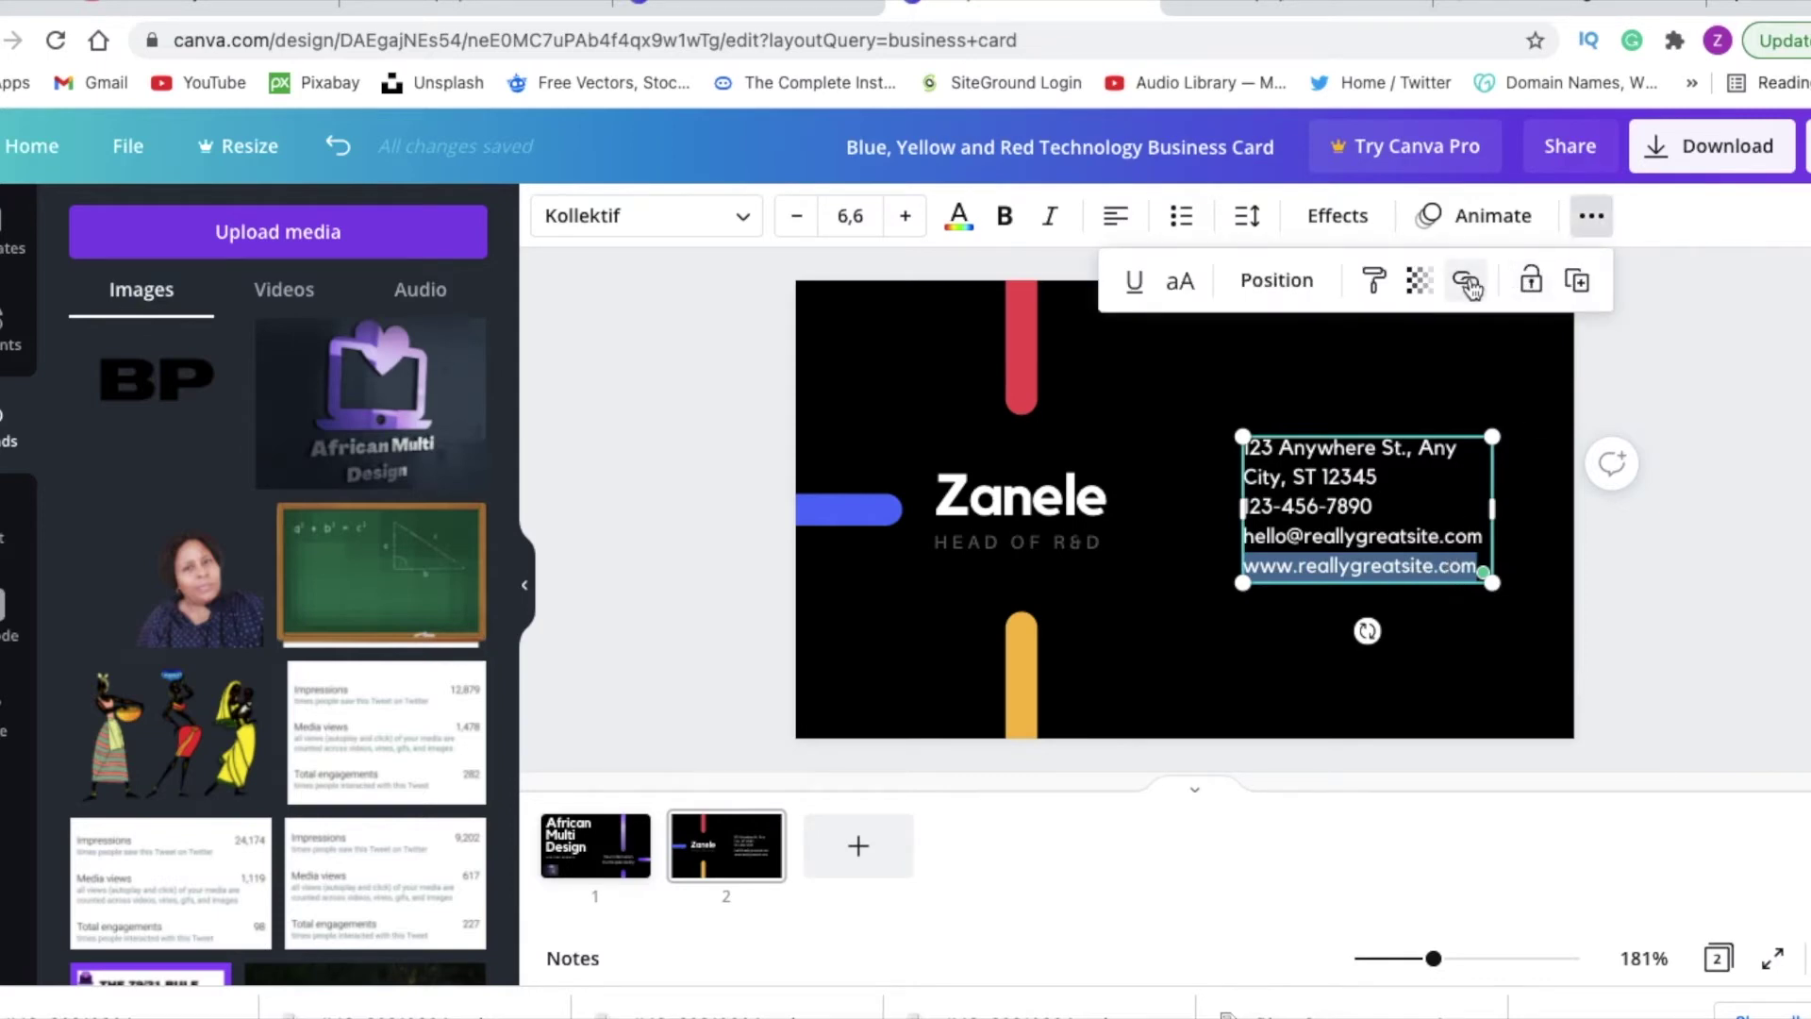
left_click(1467, 282)
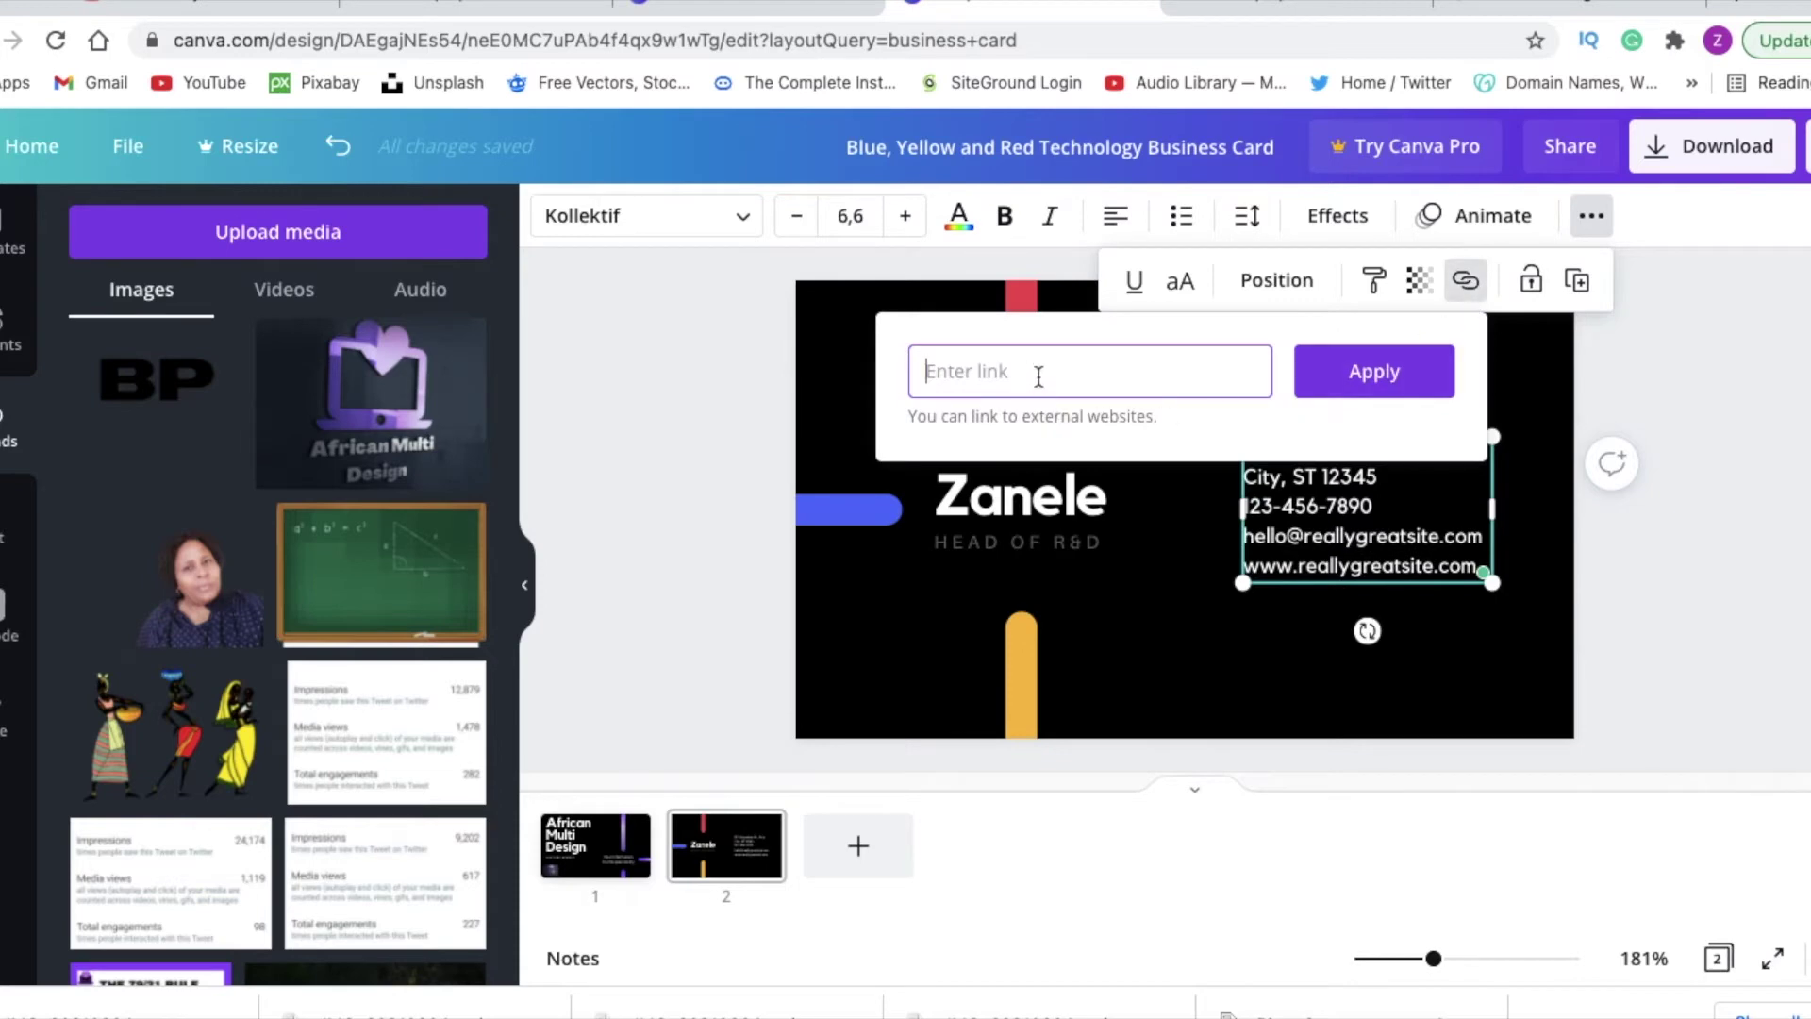
type("www.")
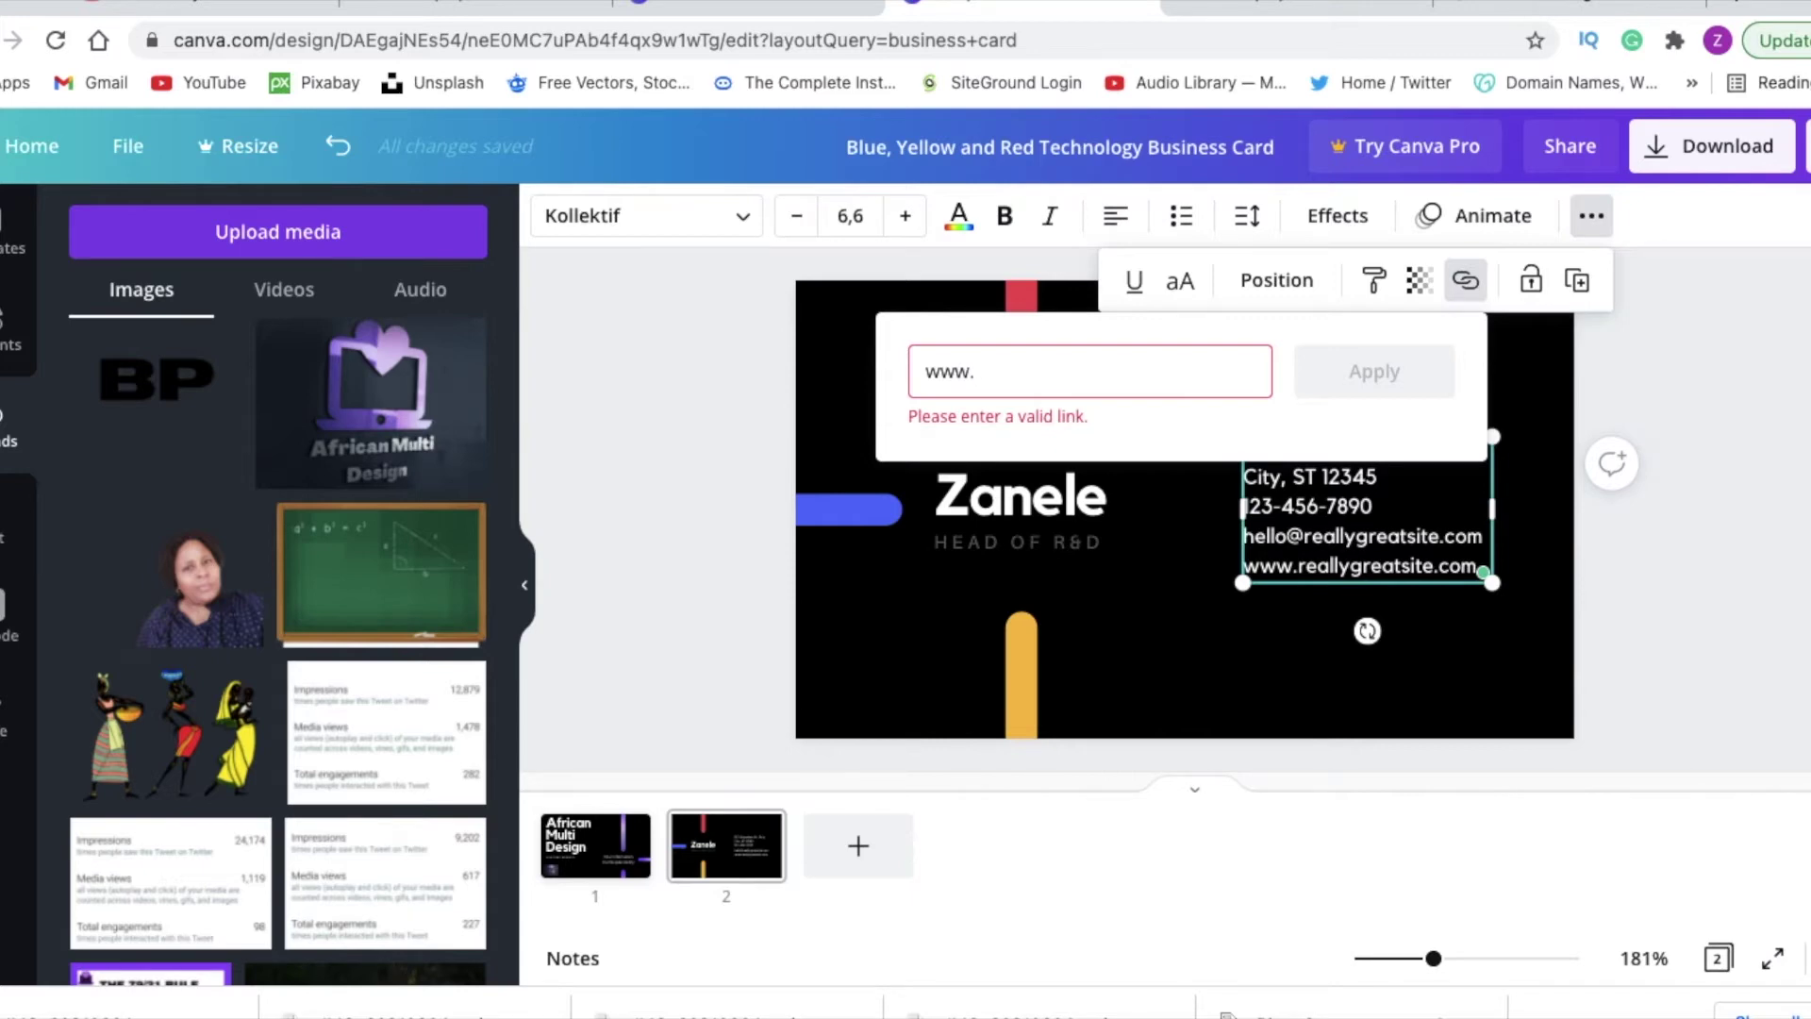
type("africanmdesig")
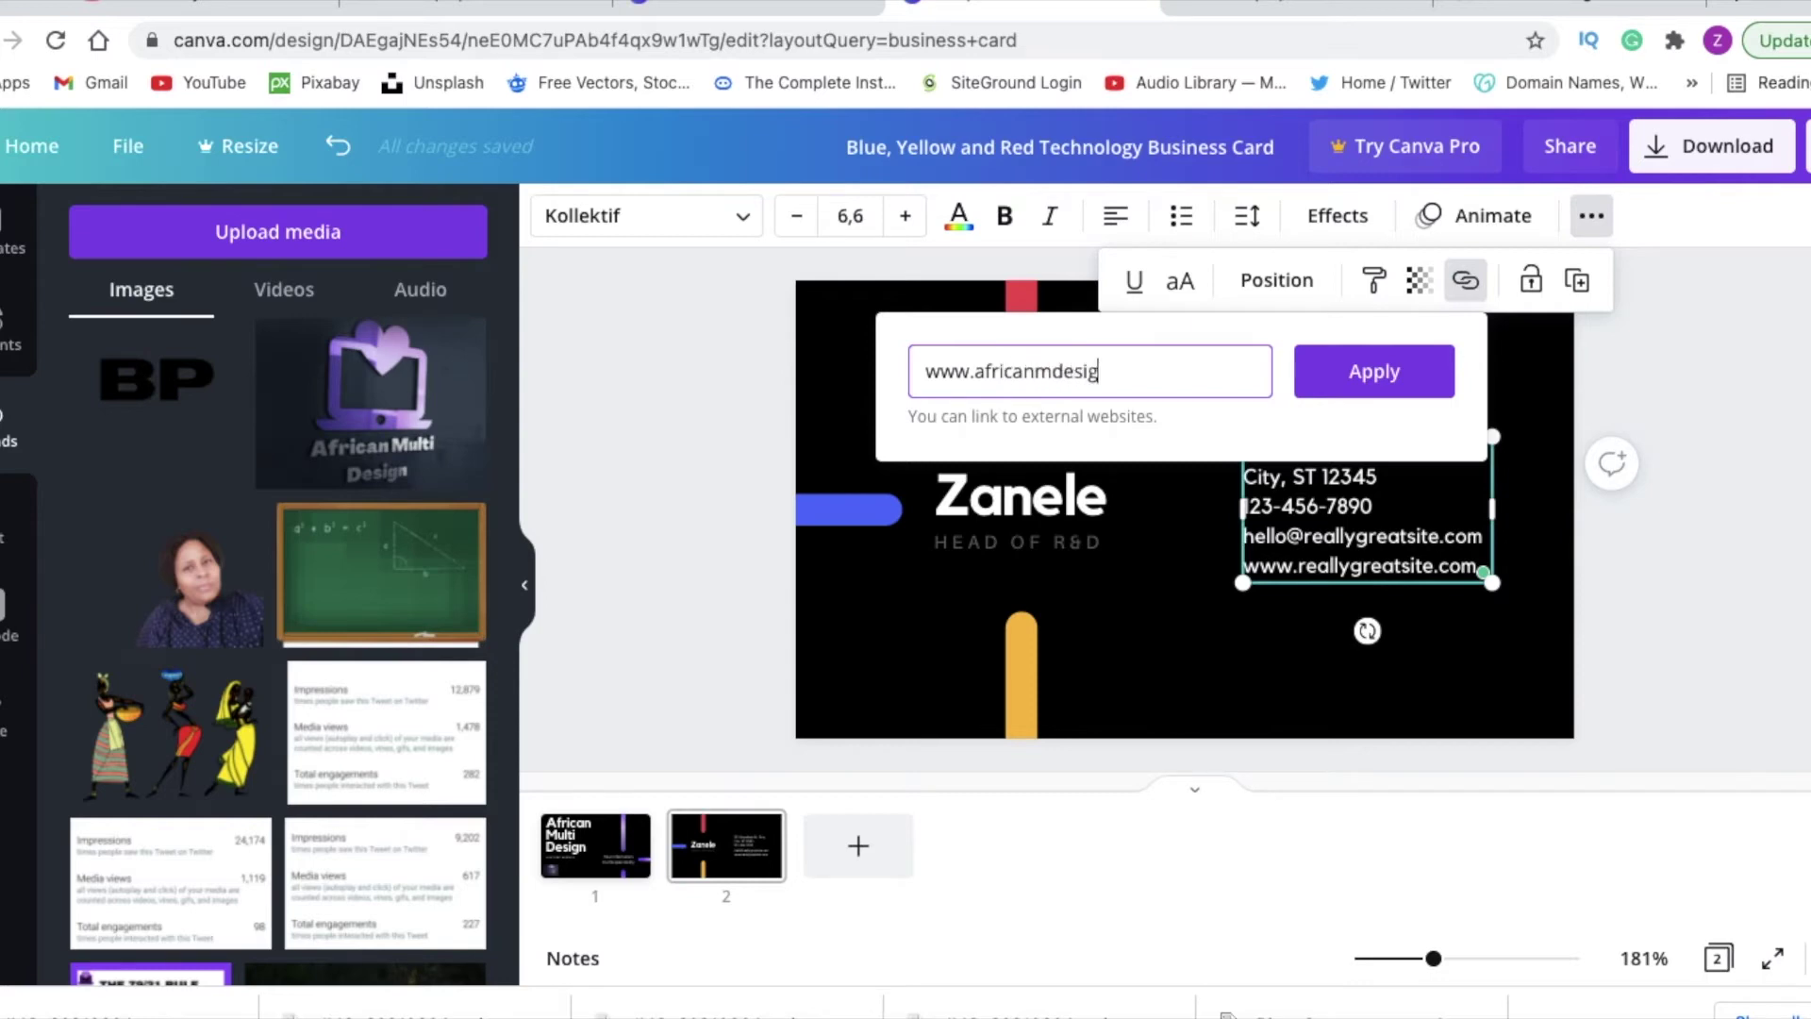
type(".co.za")
left_click(1374, 372)
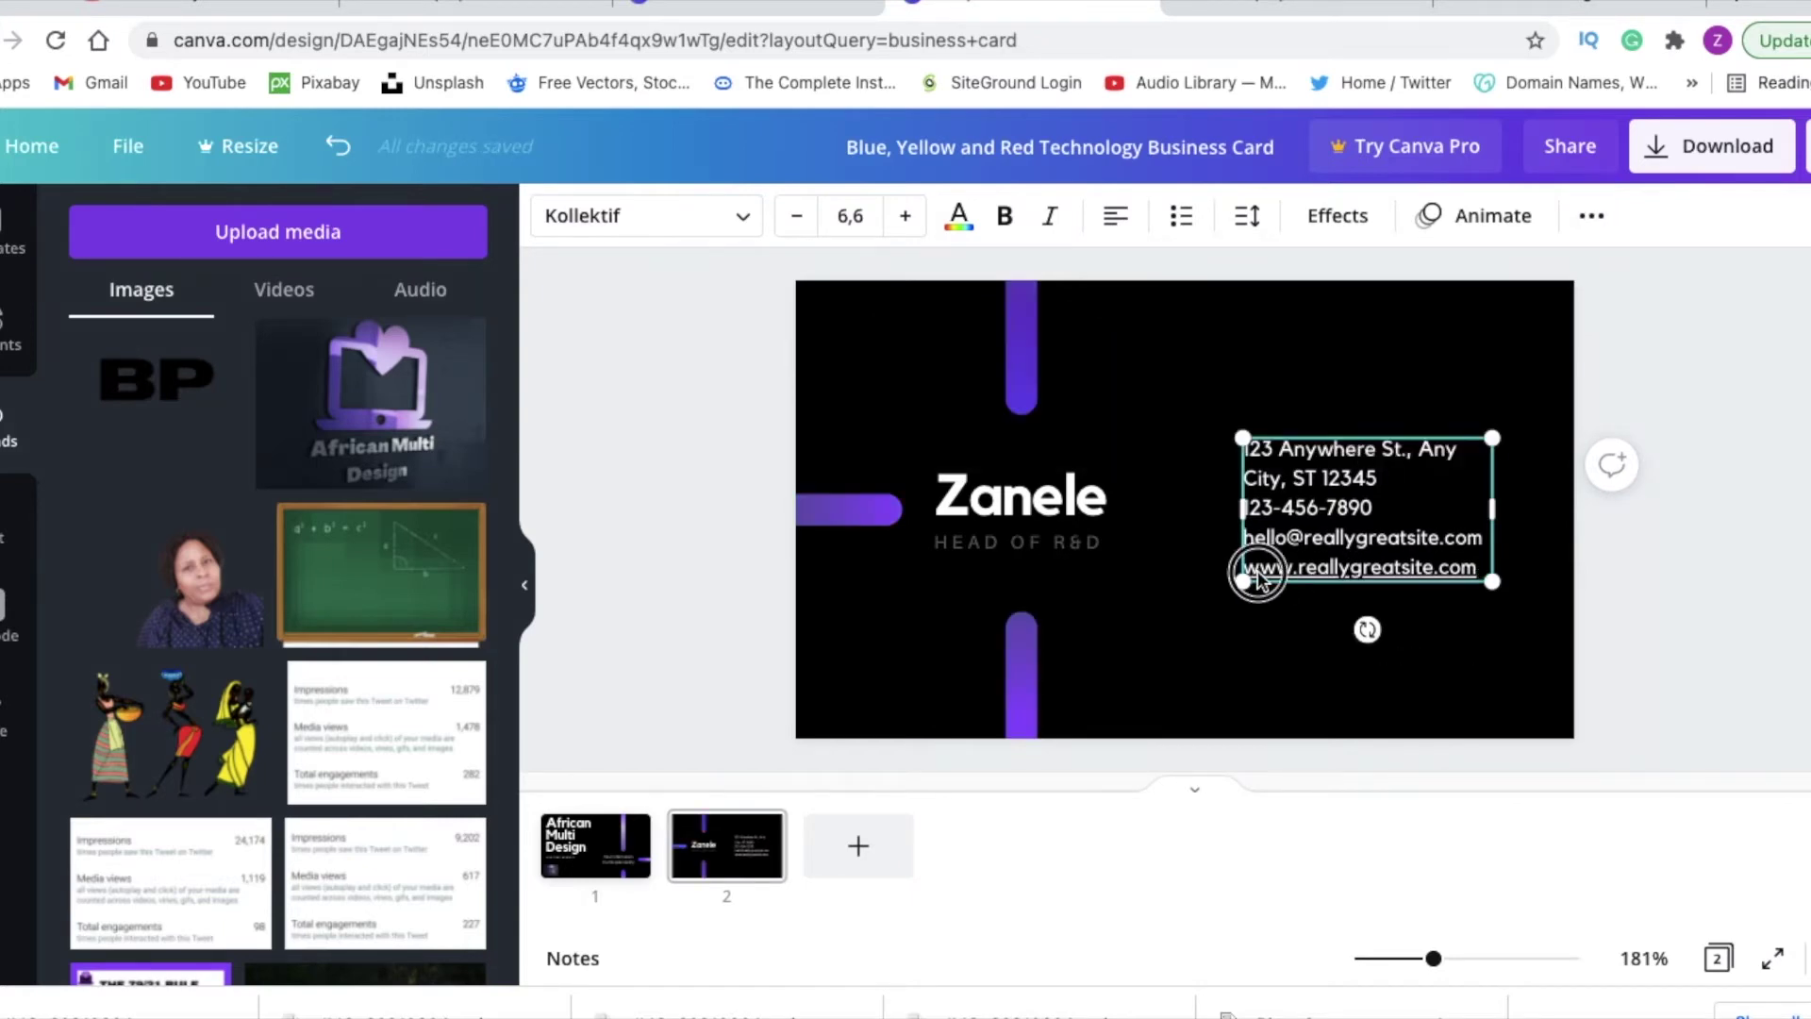
- Remove the underline from the linked website line and return to the front page
left_click(1257, 577)
left_click_drag(1246, 571, 1491, 575)
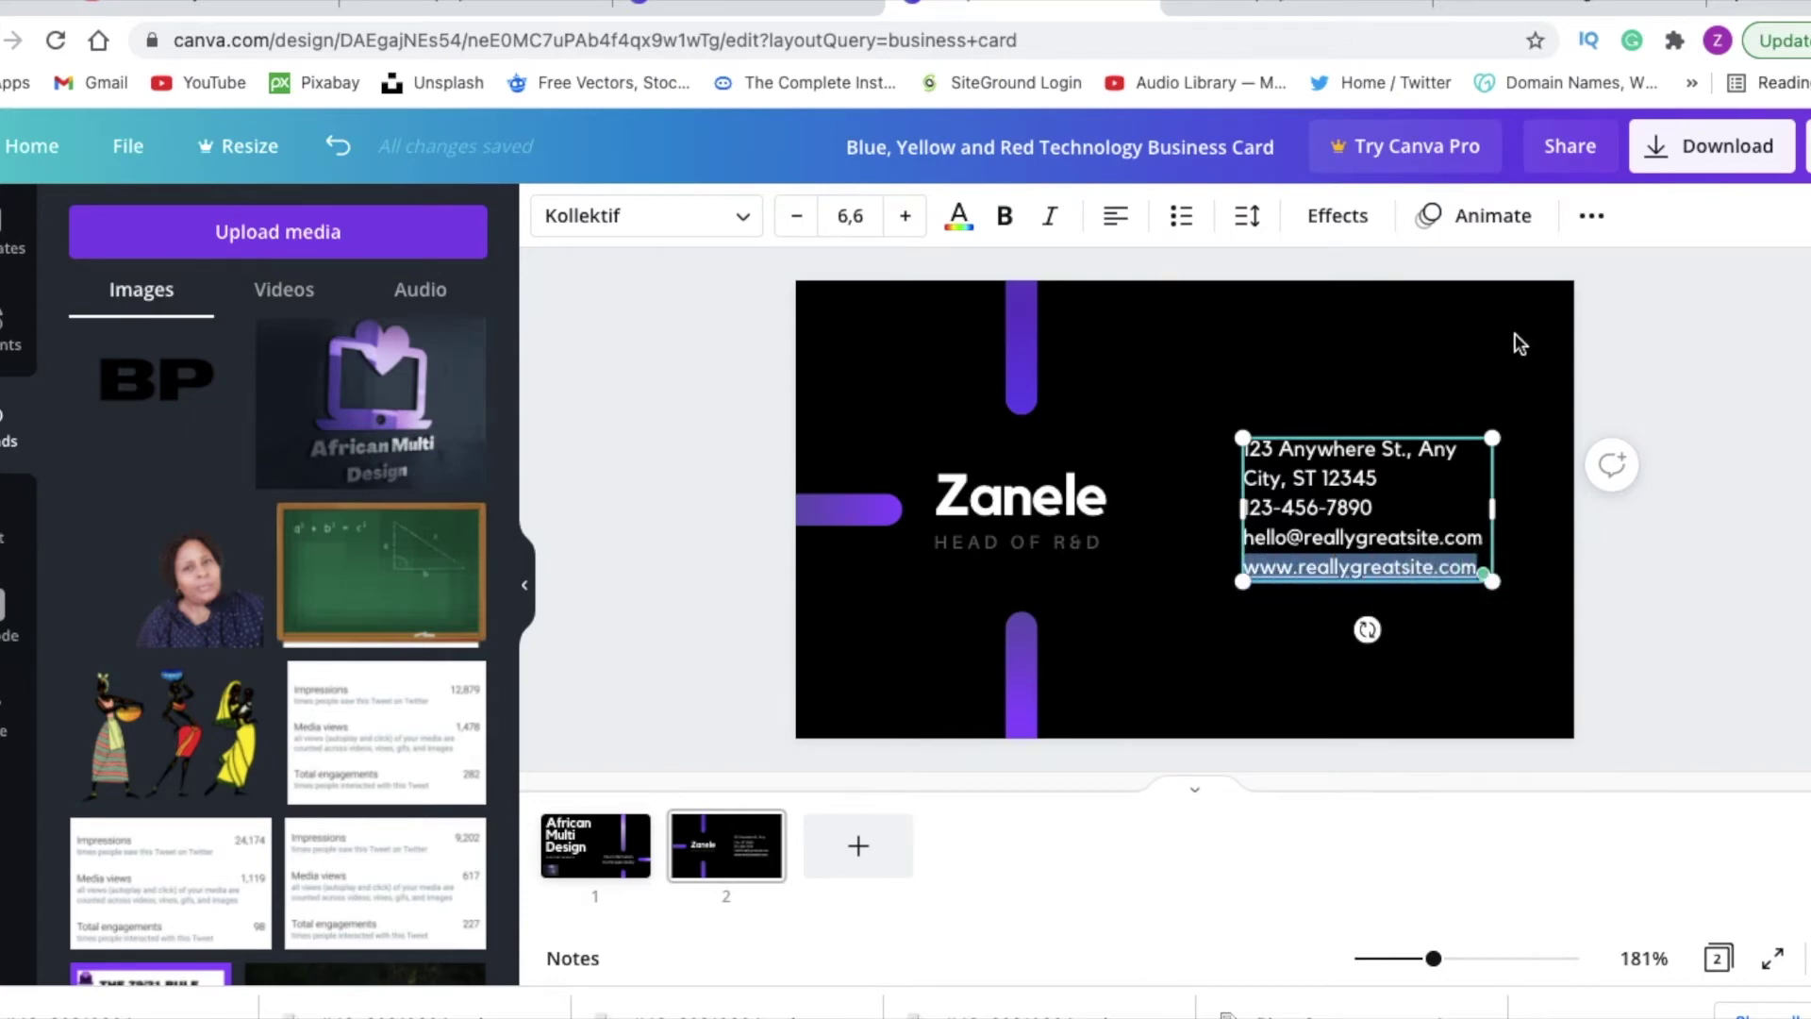
left_click(1598, 227)
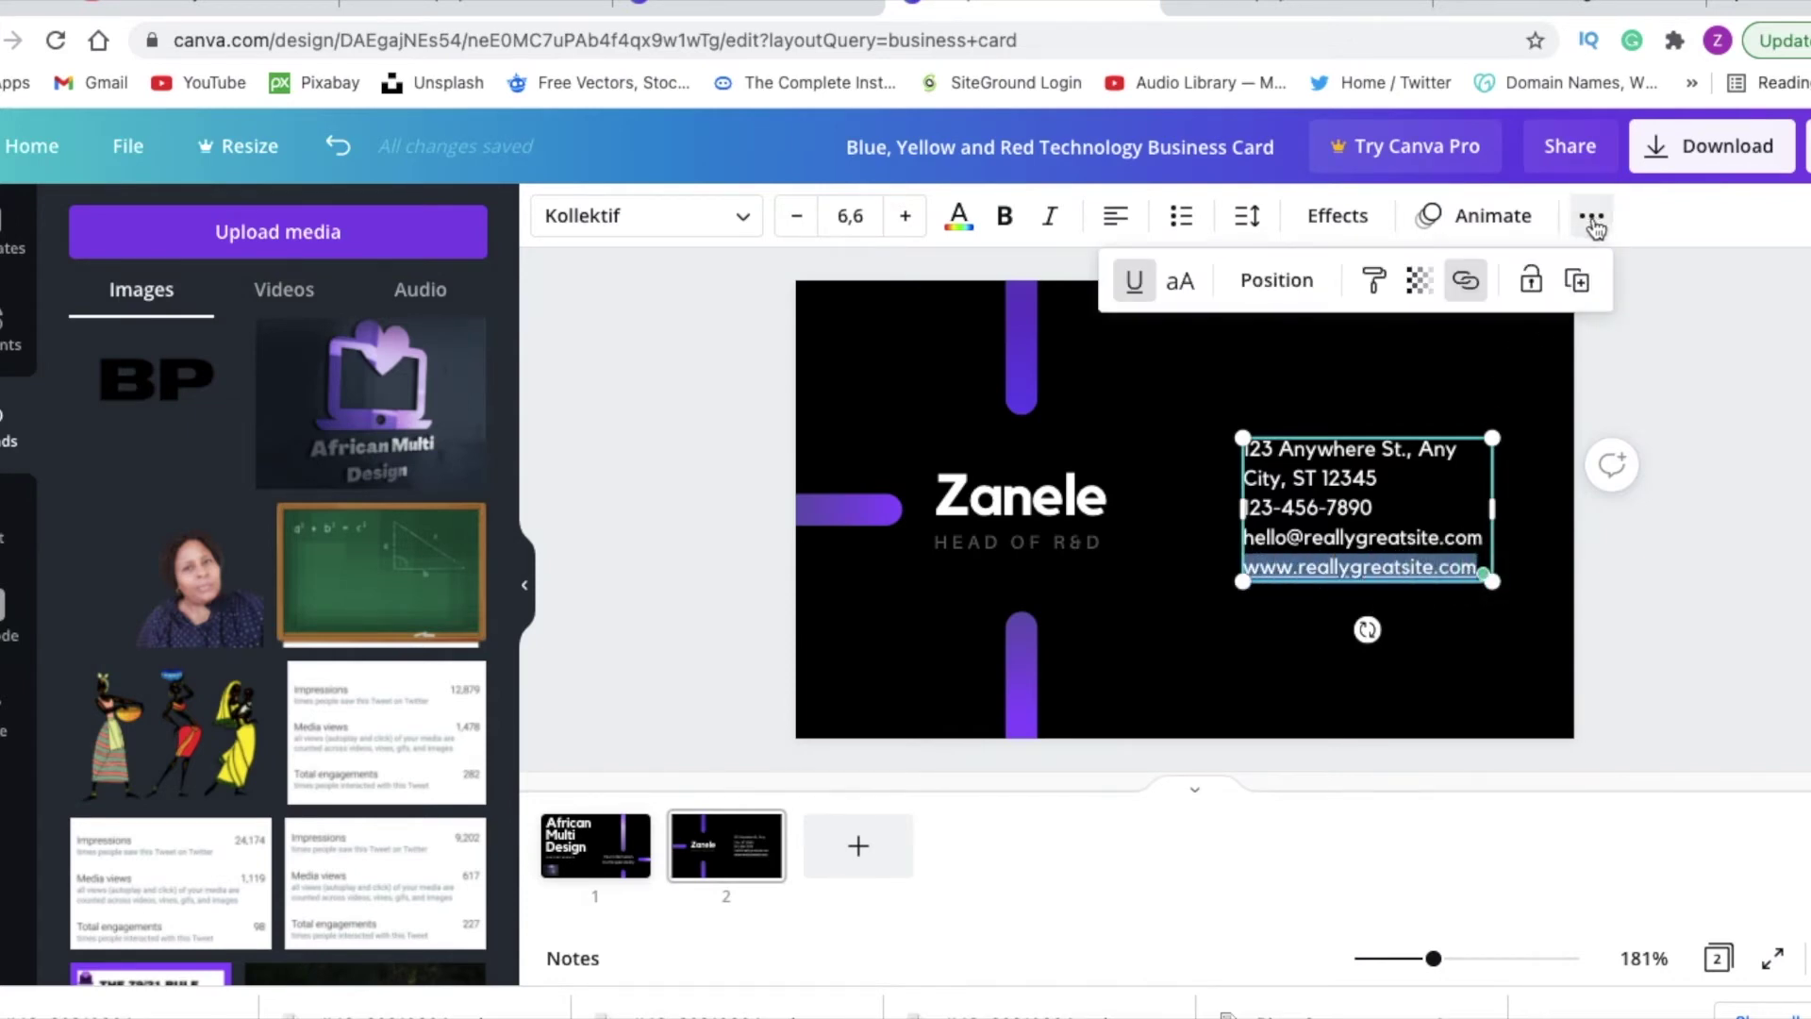
left_click(1137, 283)
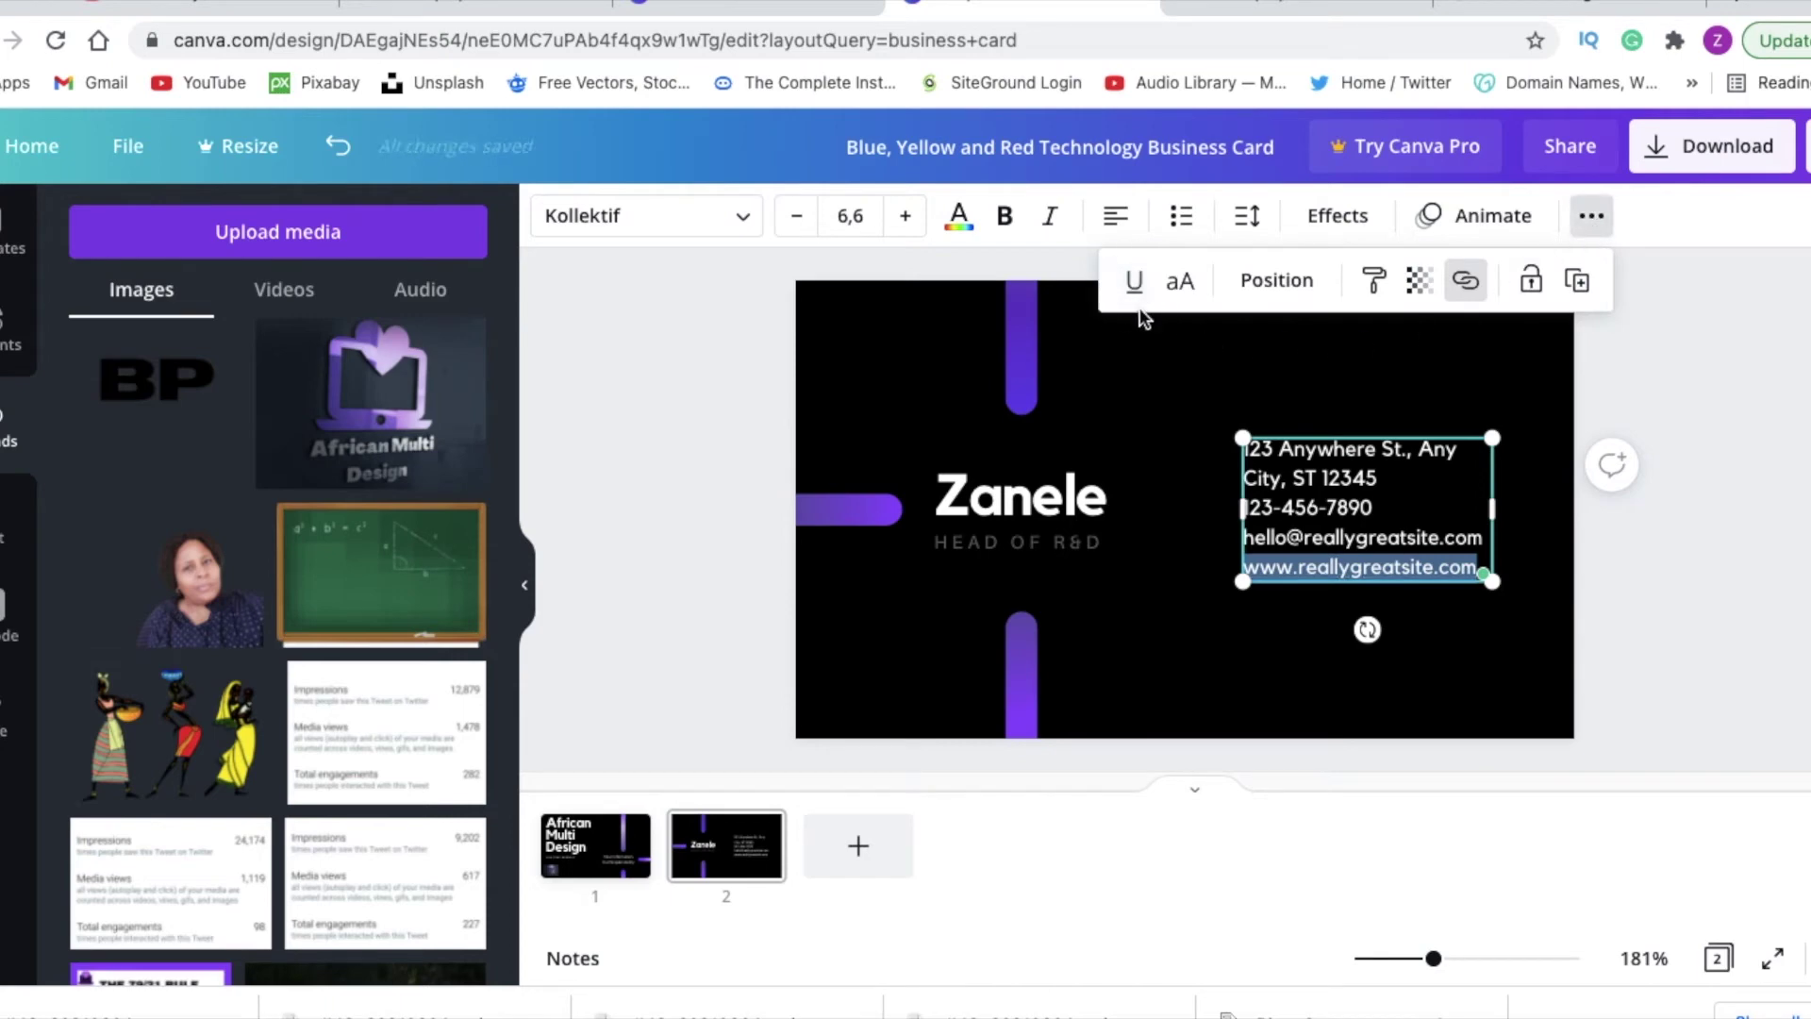
left_click(1627, 608)
left_click(1587, 625)
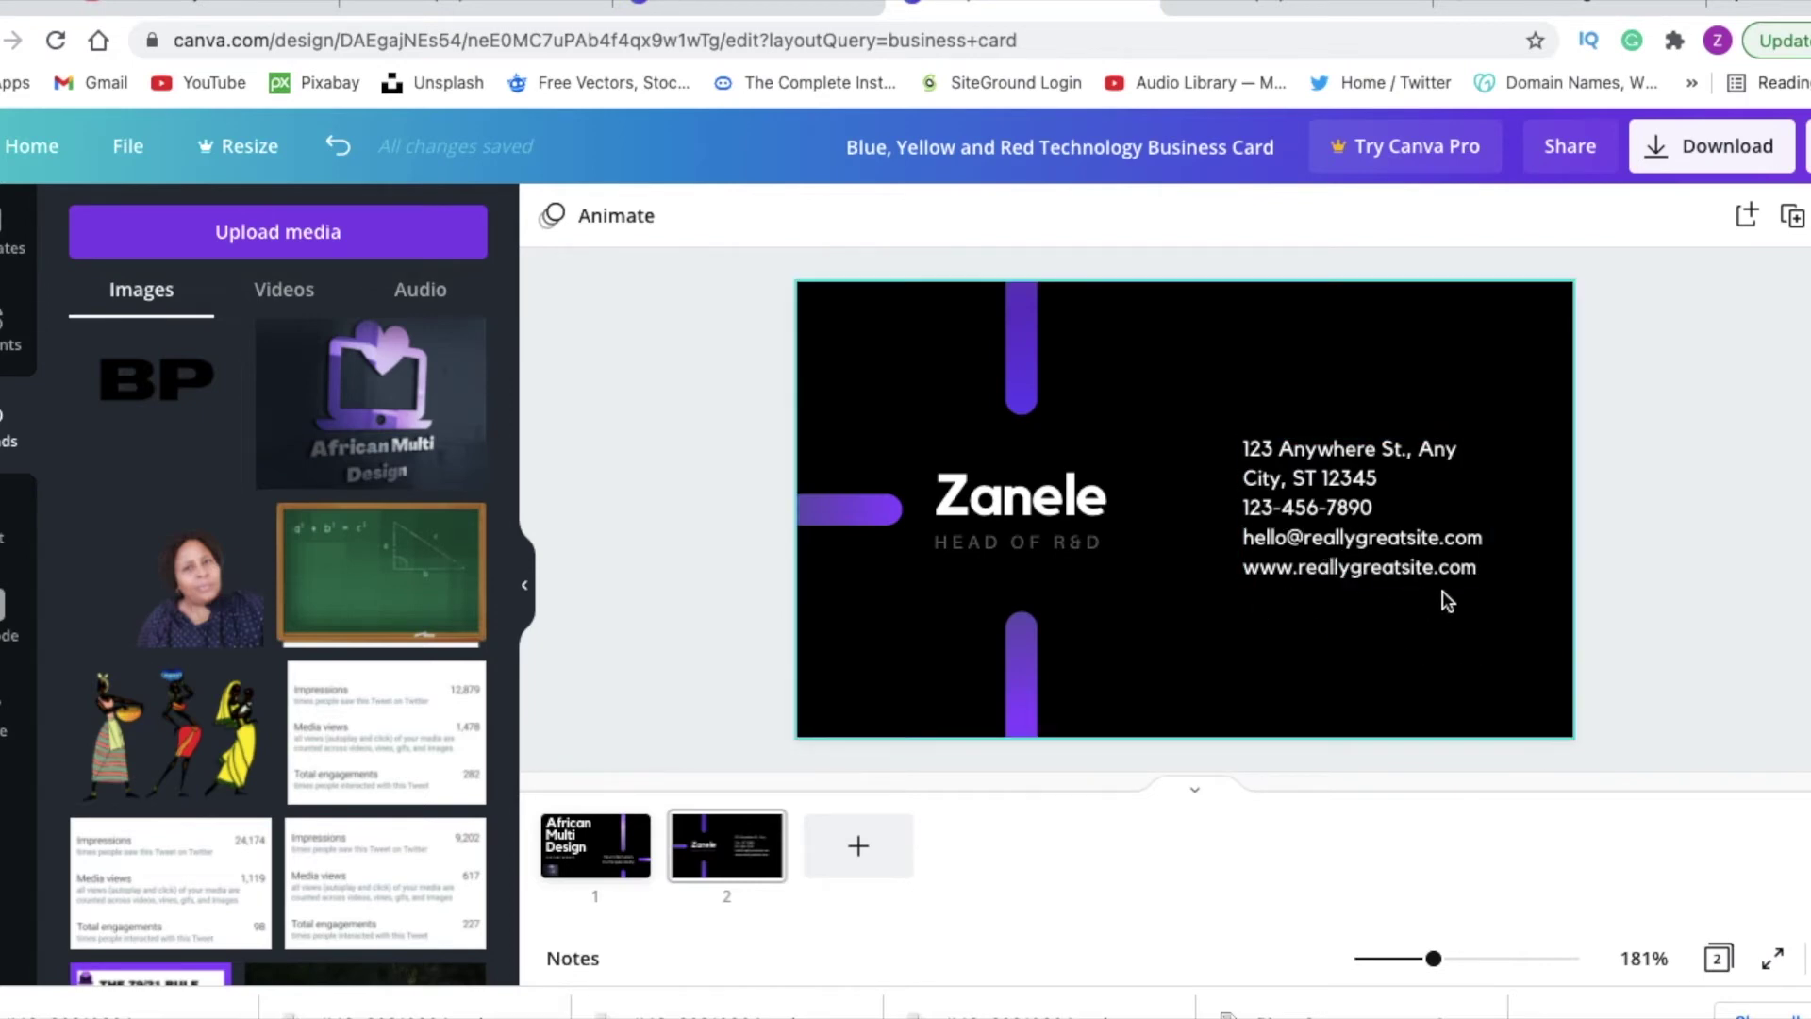
left_click(615, 854)
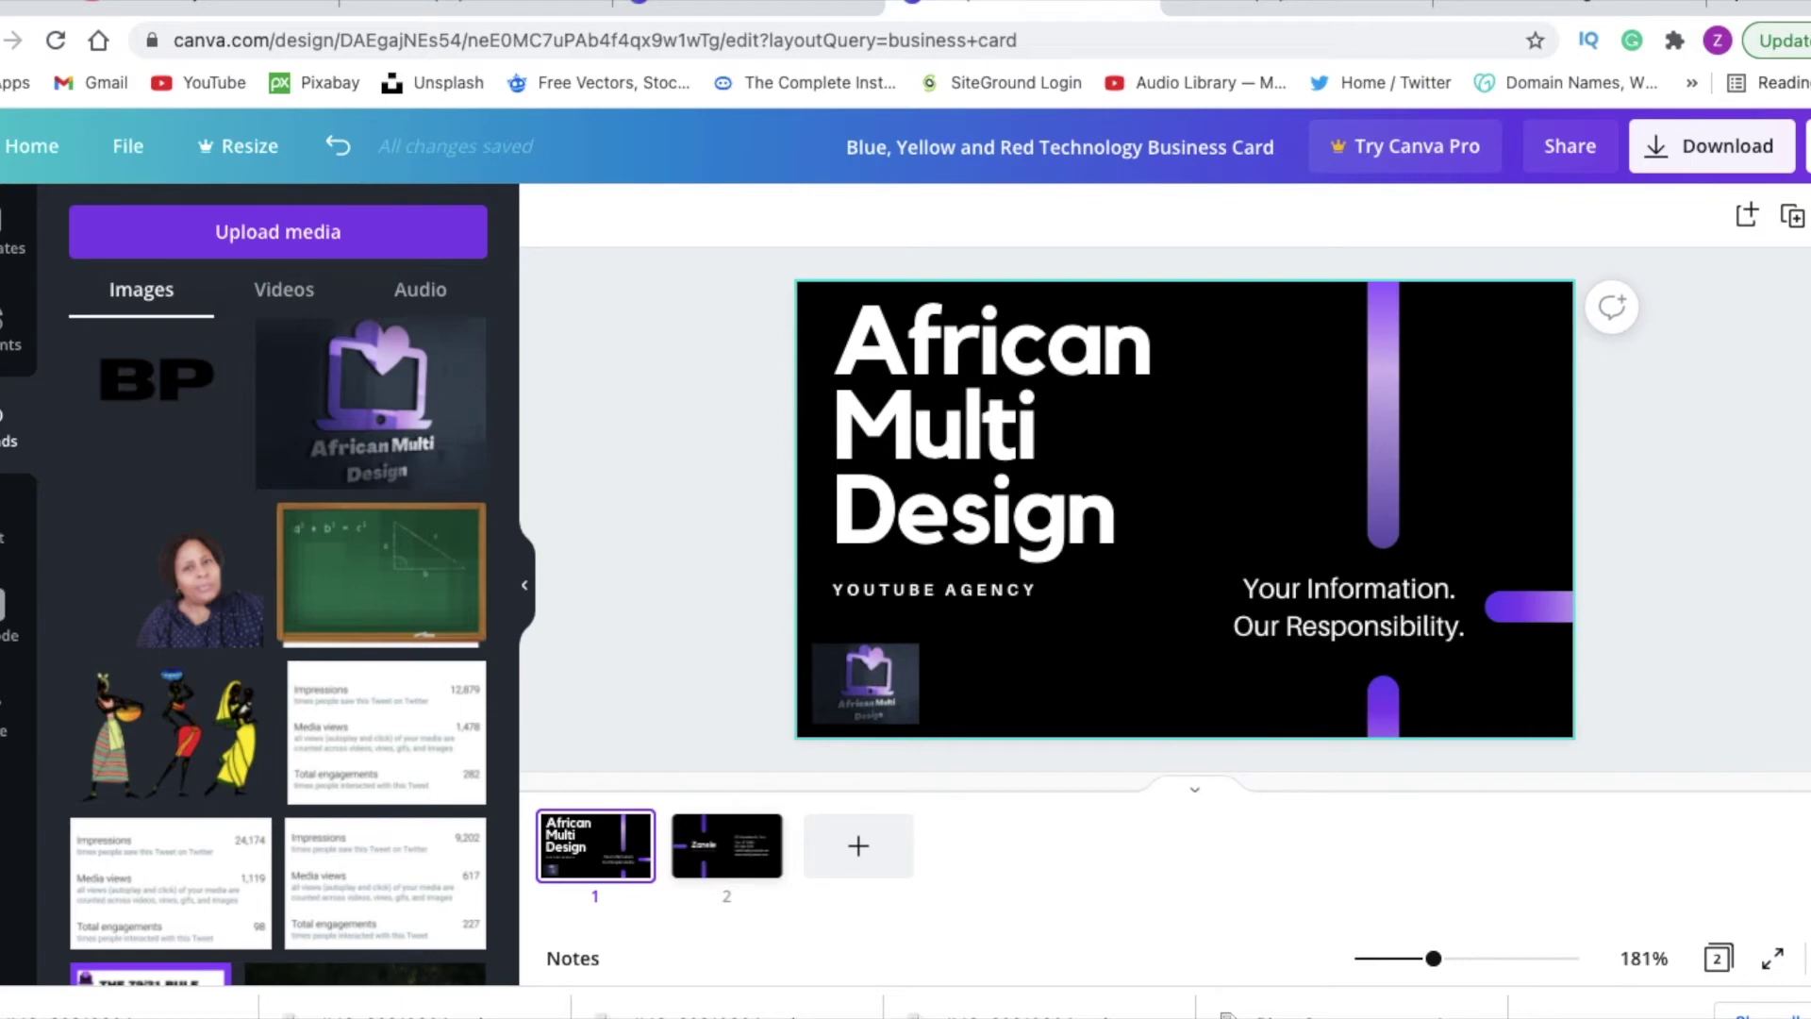
- Publish the card as a website via Share, found by searching 'web'
left_click(1808, 145)
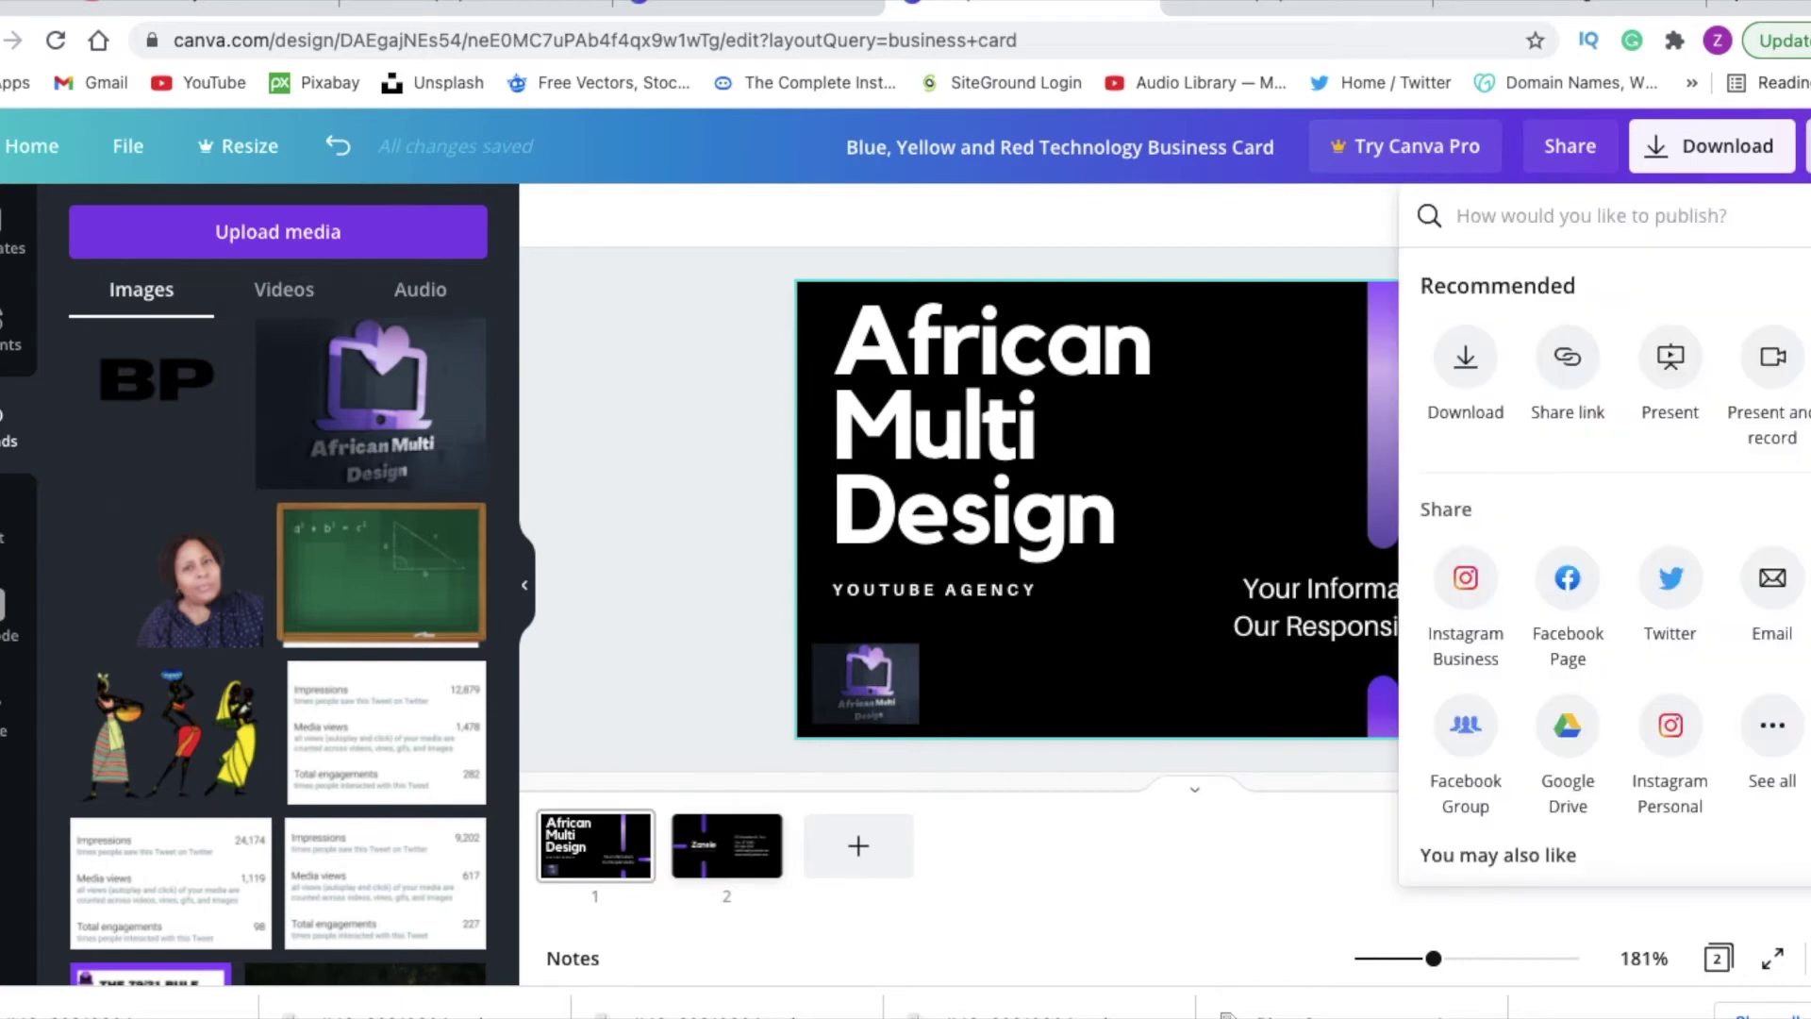
scroll(1603, 566, "down", 3)
scroll(1604, 566, "up", 2)
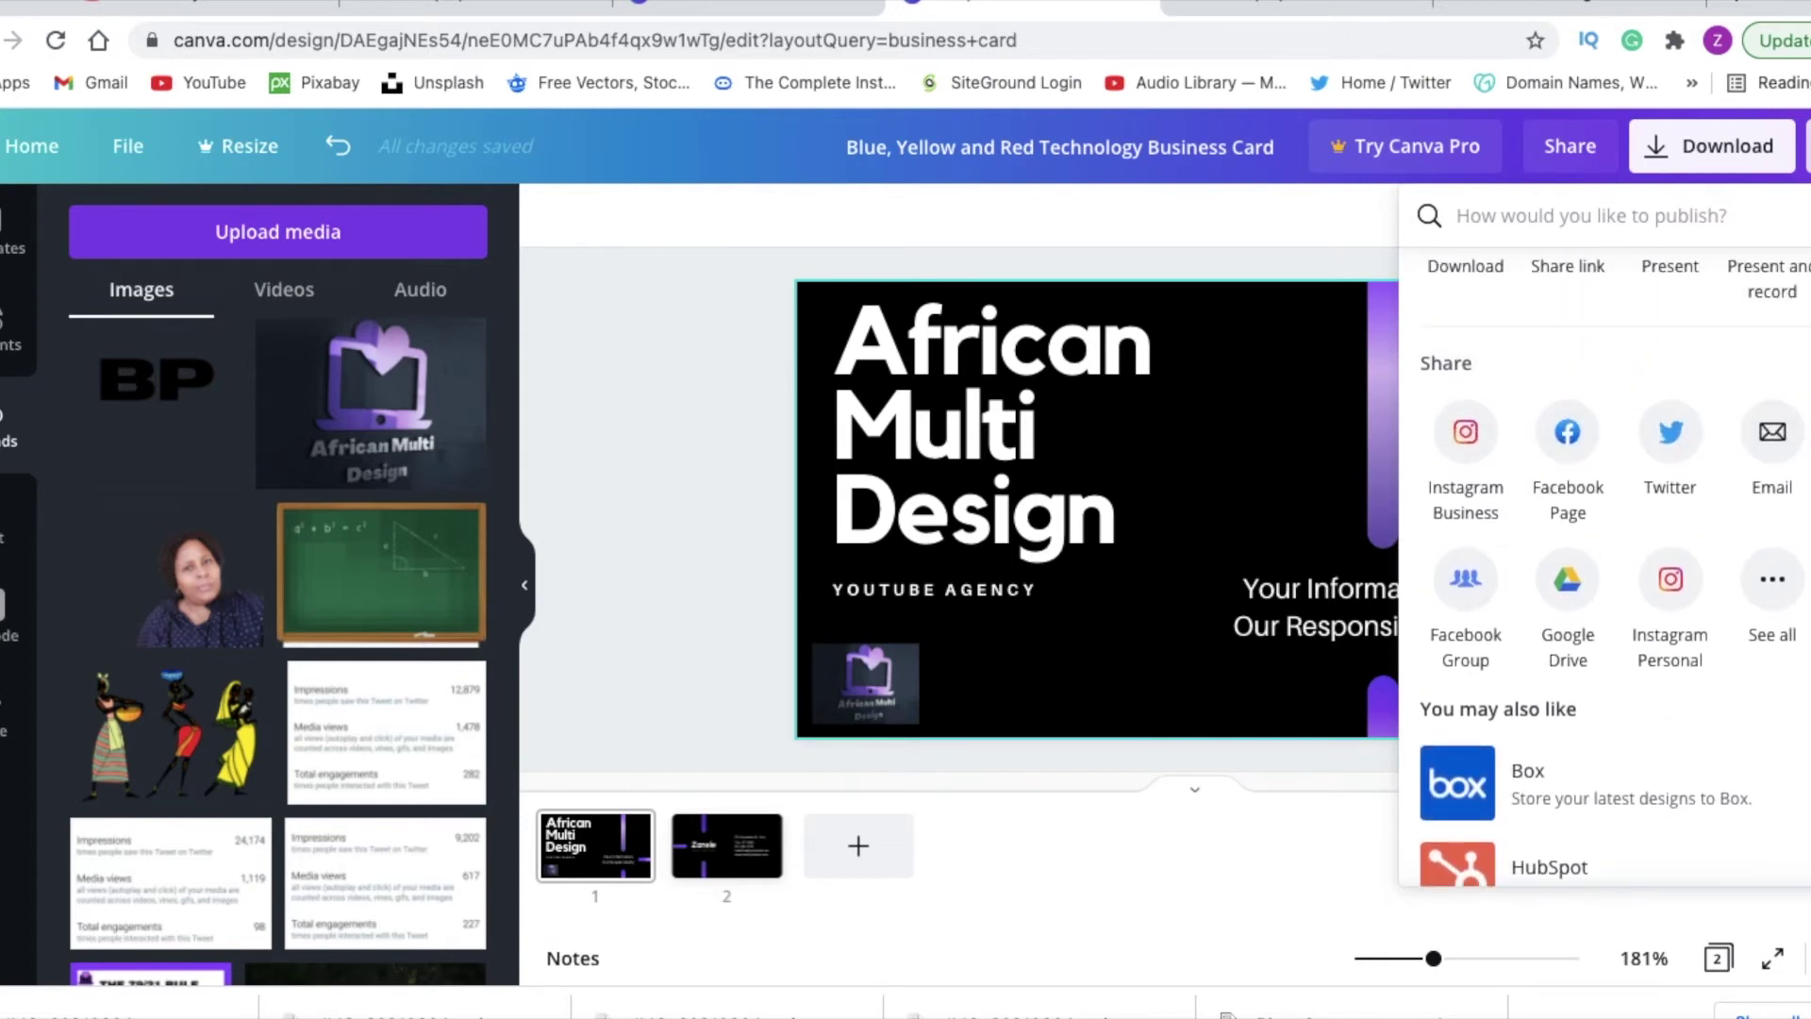
scroll(1604, 566, "down", 5)
scroll(1603, 566, "up", 7)
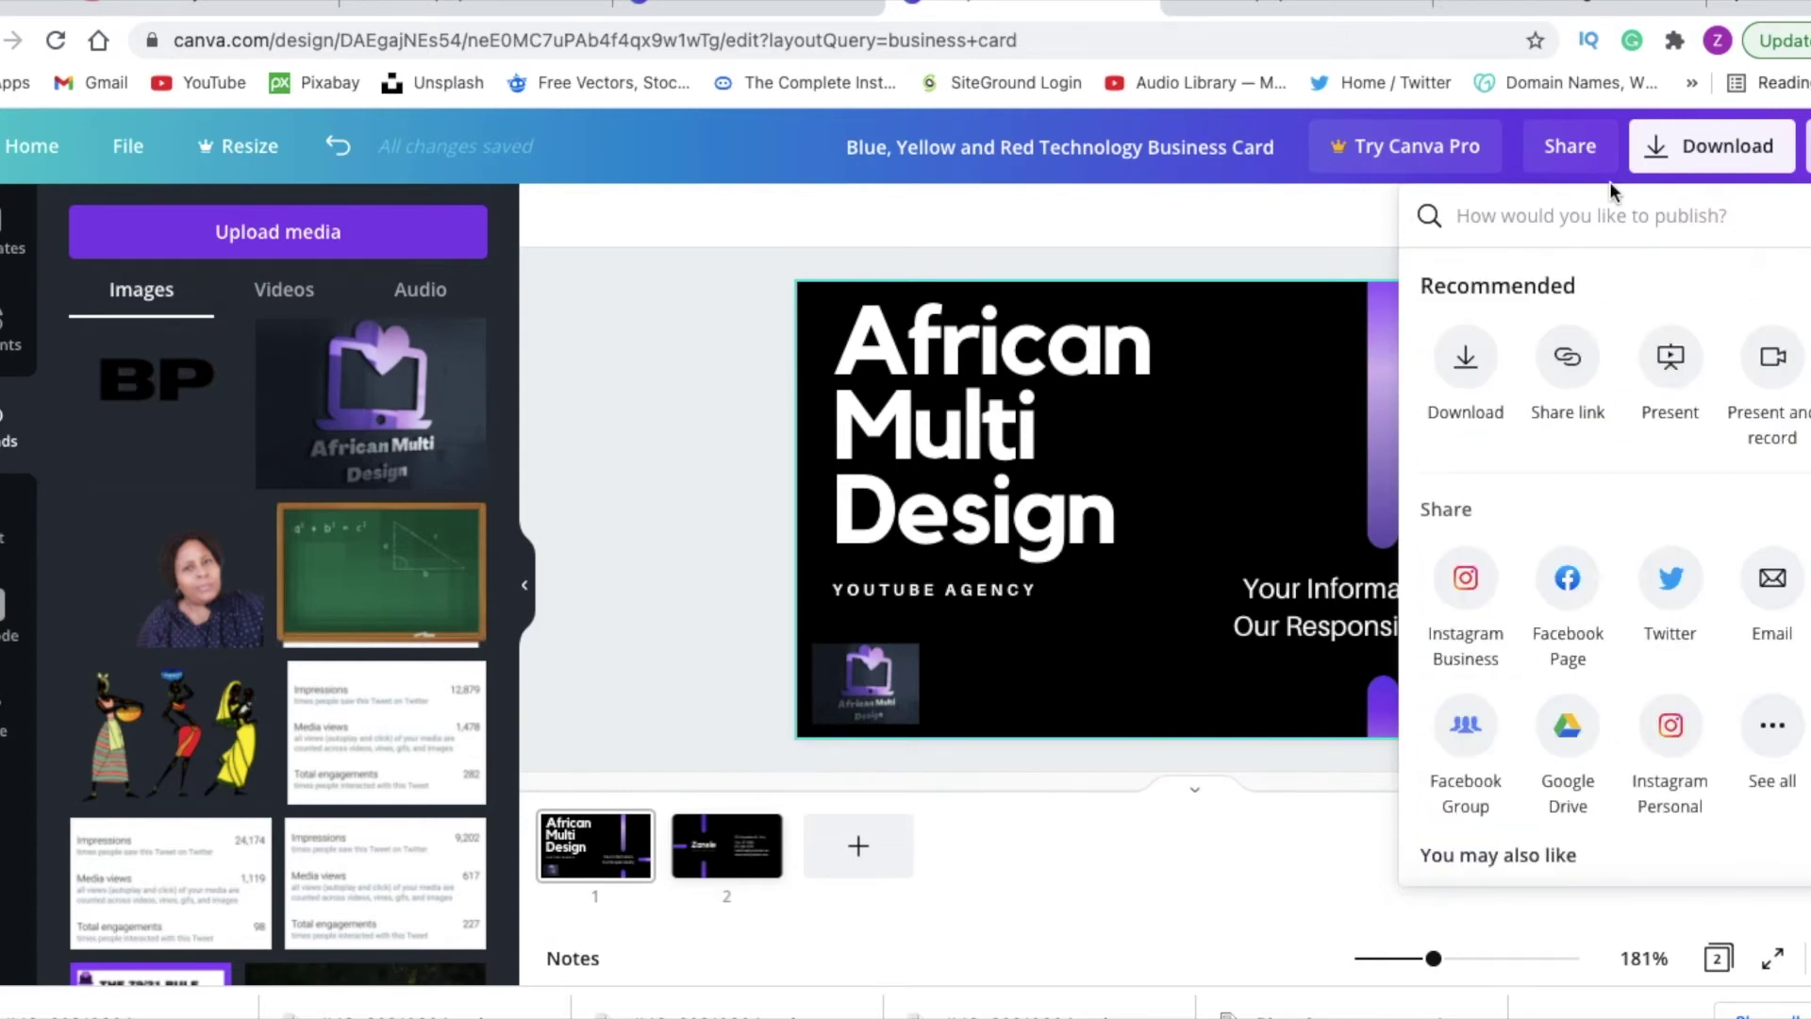
left_click(1556, 224)
type("web")
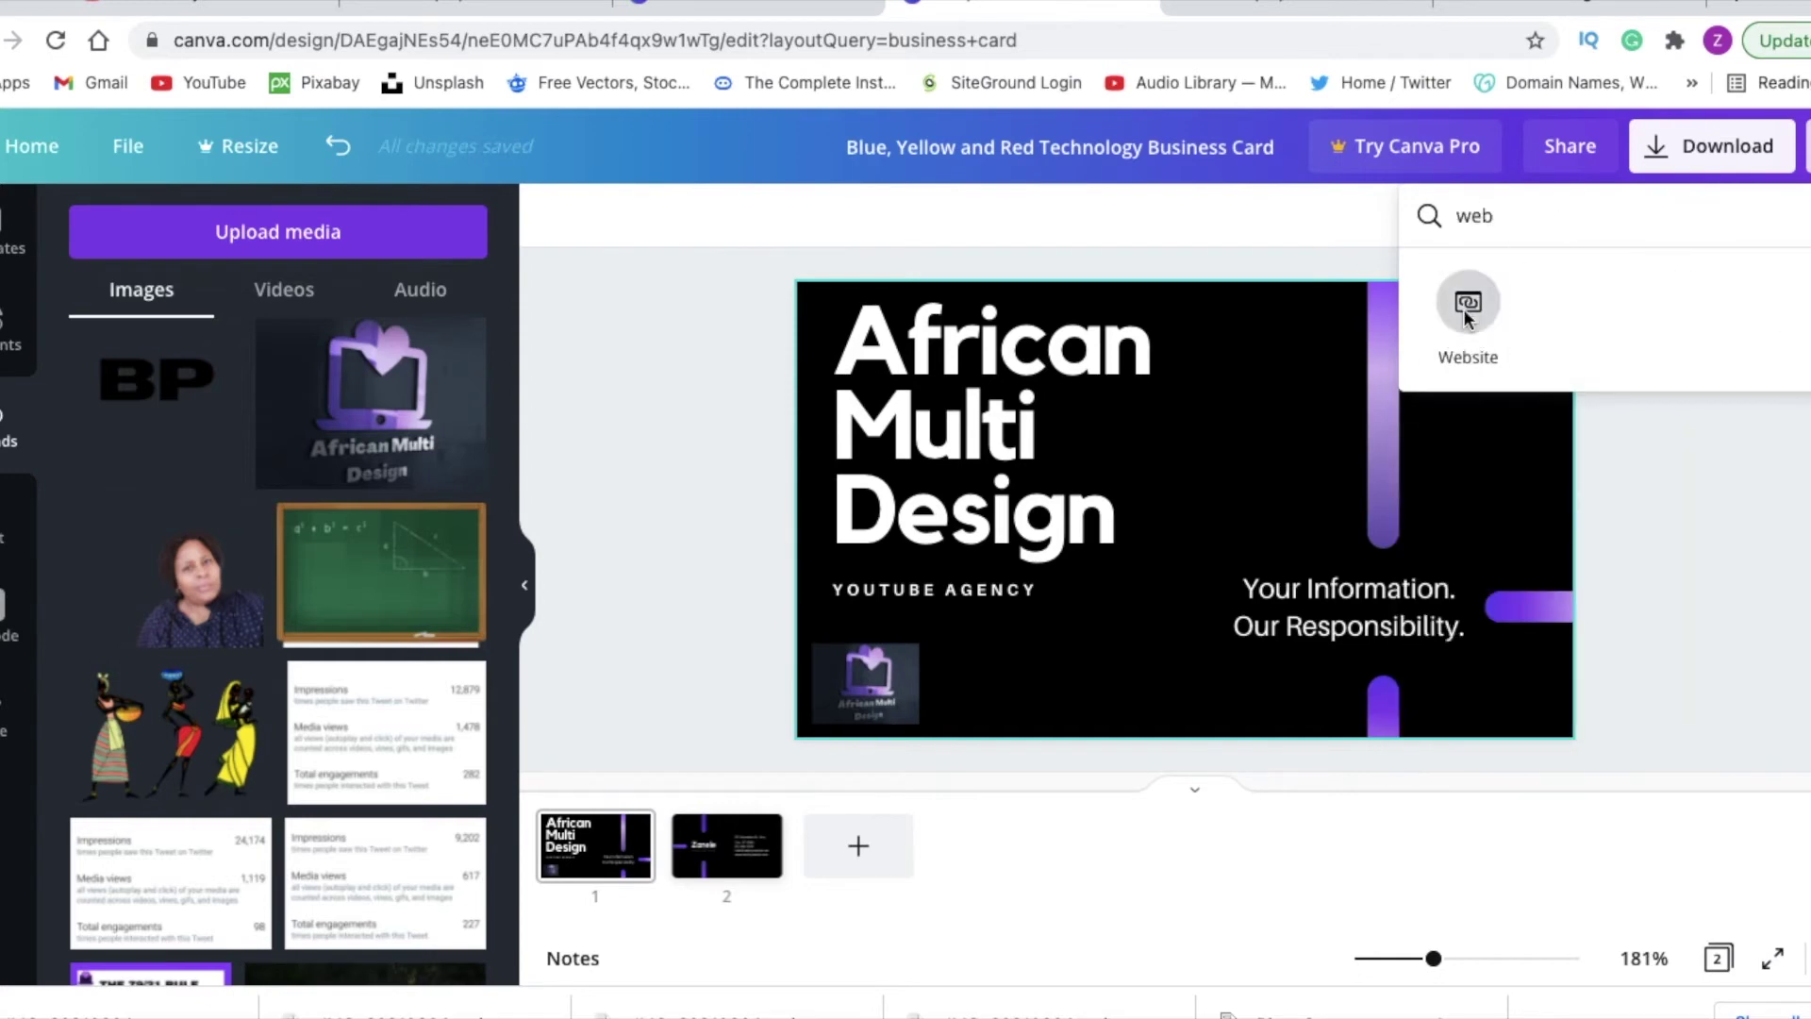
left_click(1466, 304)
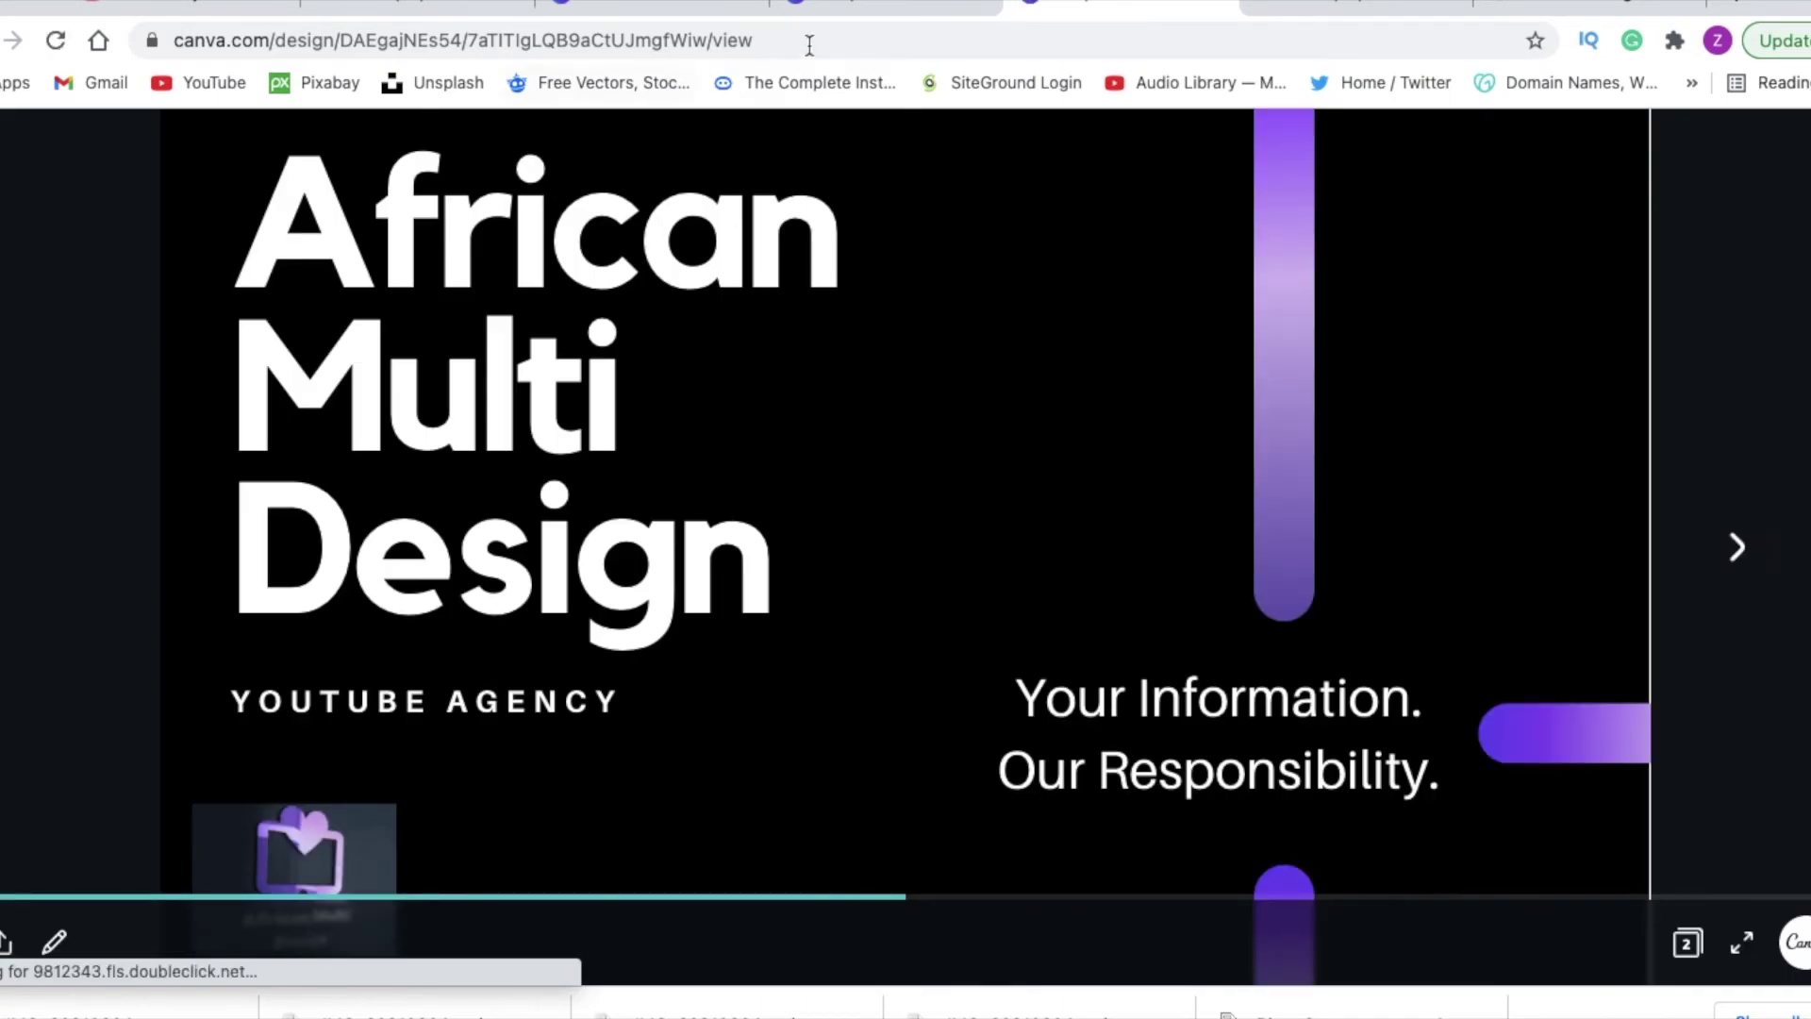
left_click(779, 41)
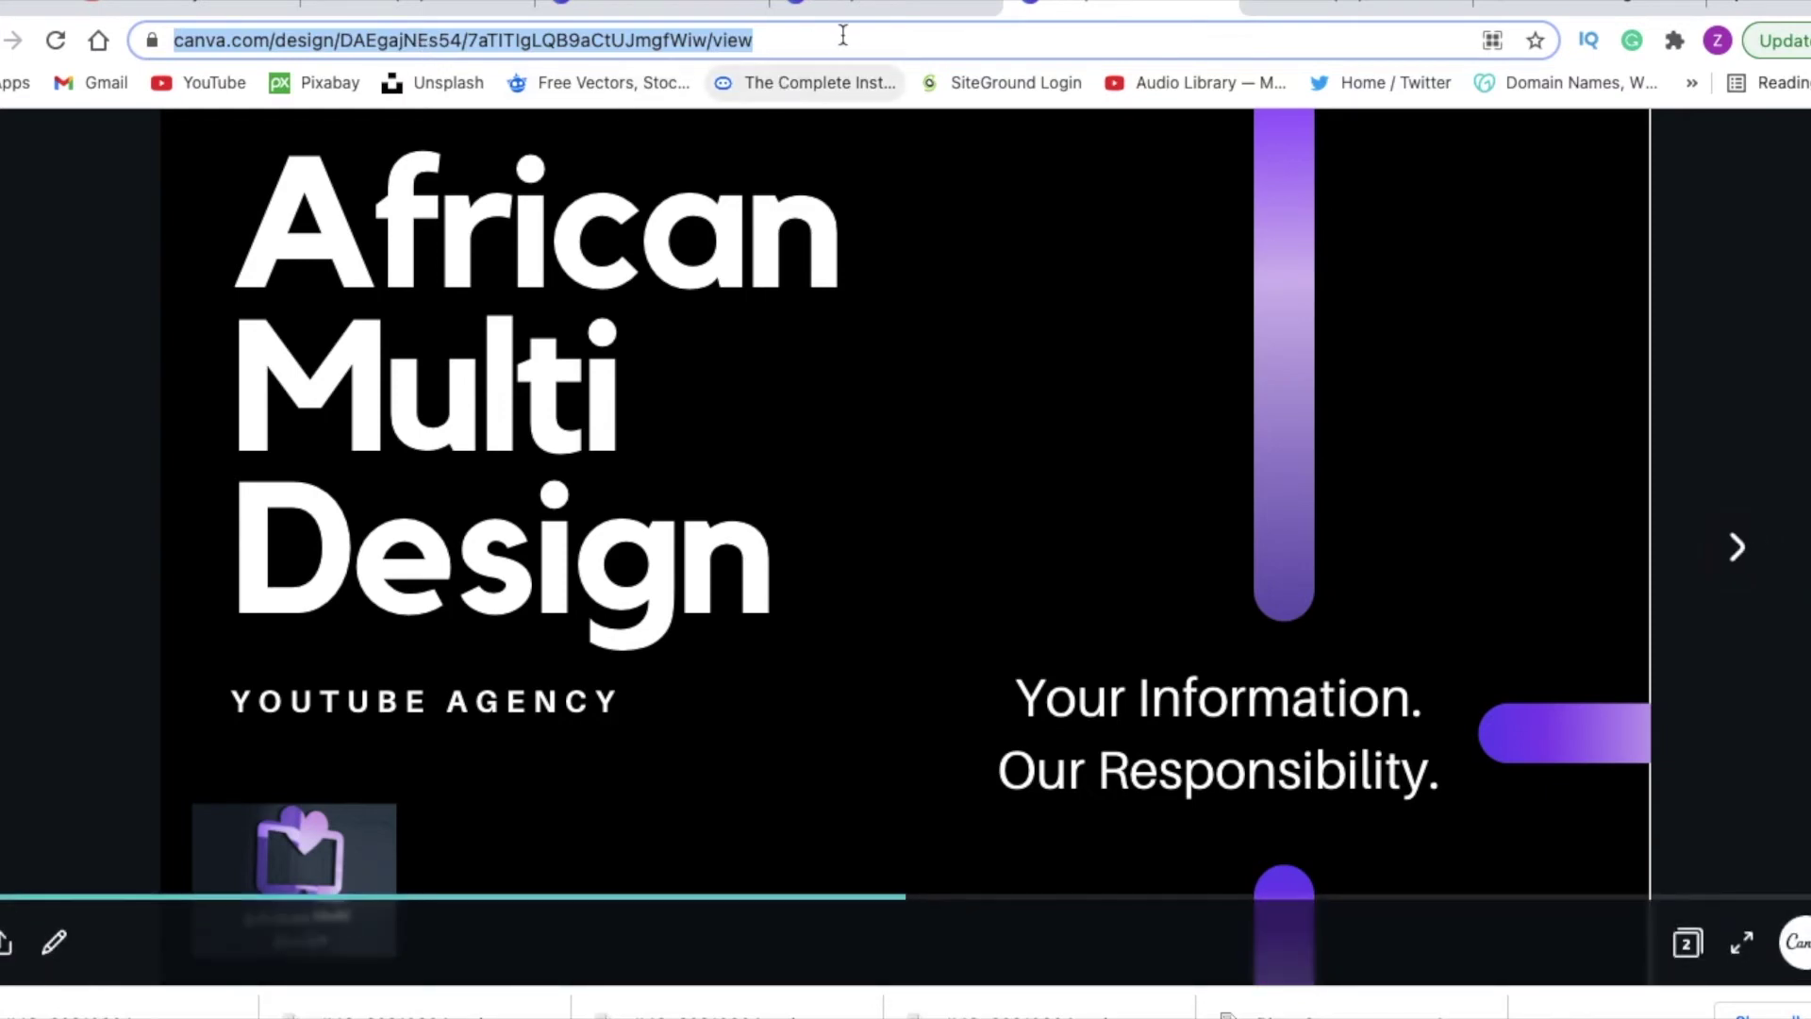
- Copy the published card's view URL and close the Website panel in the editor
left_click(706, 54)
right_click(706, 54)
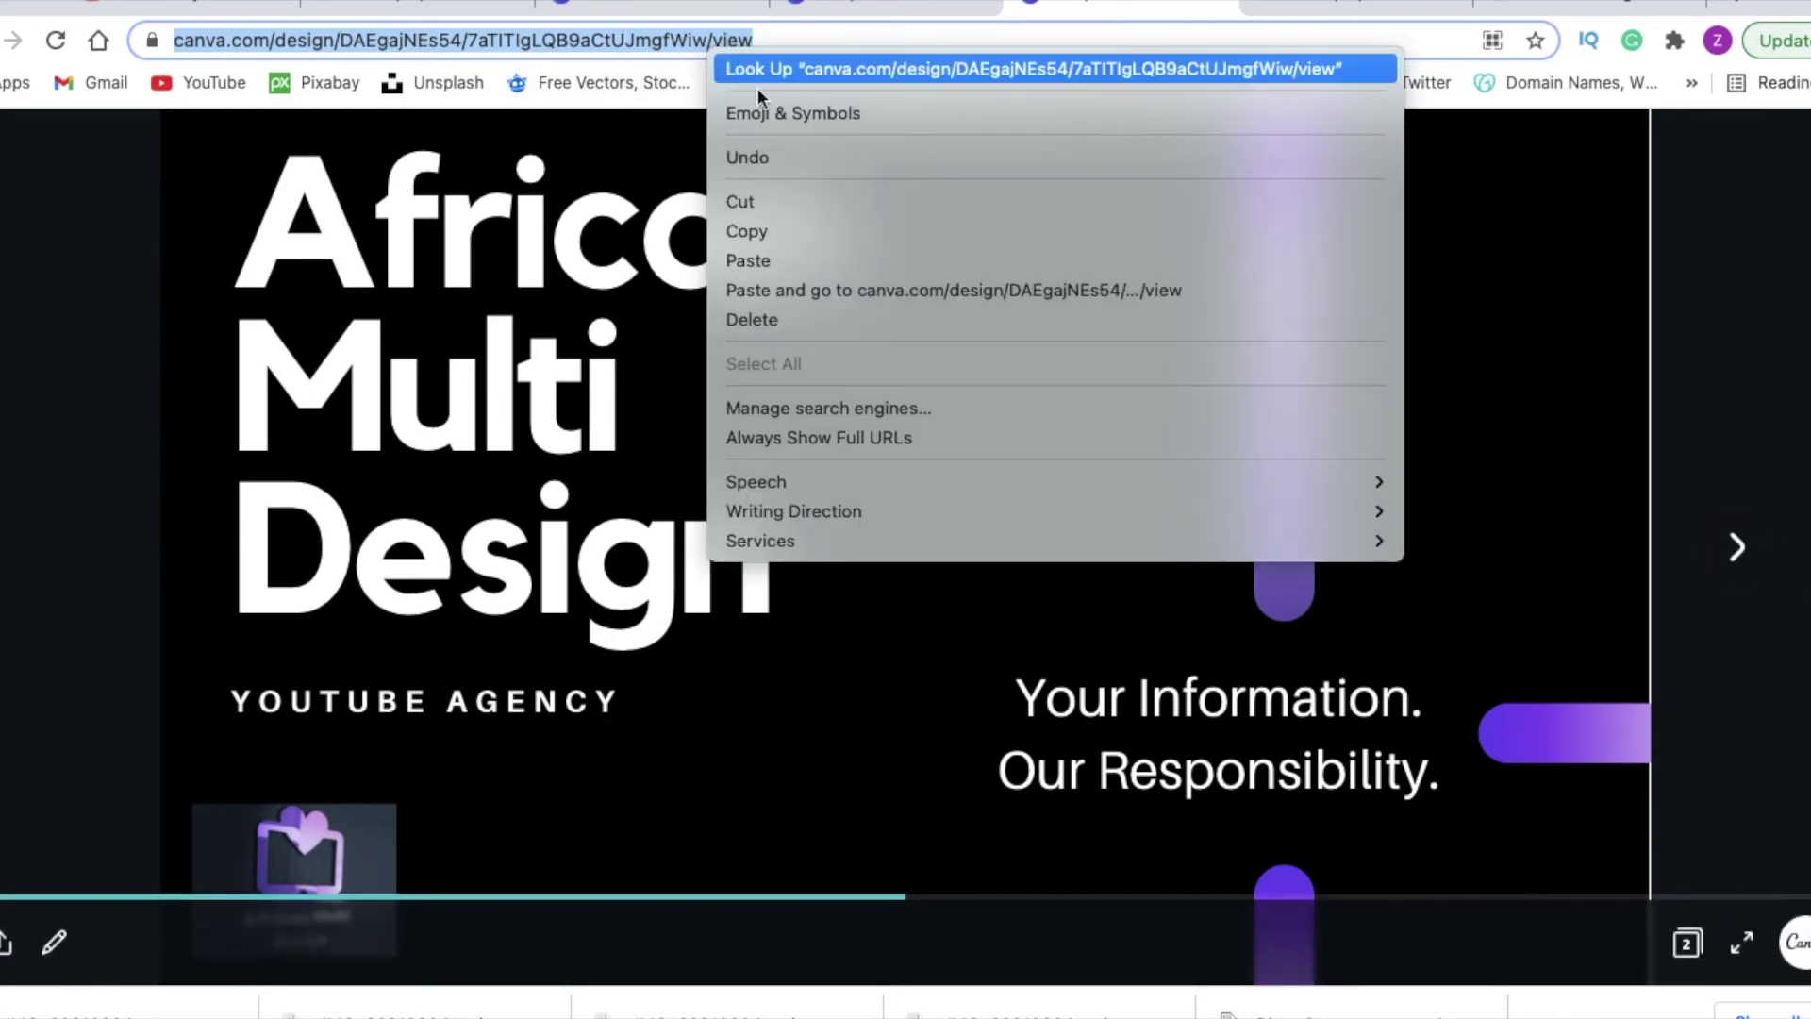
left_click(745, 231)
left_click(854, 8)
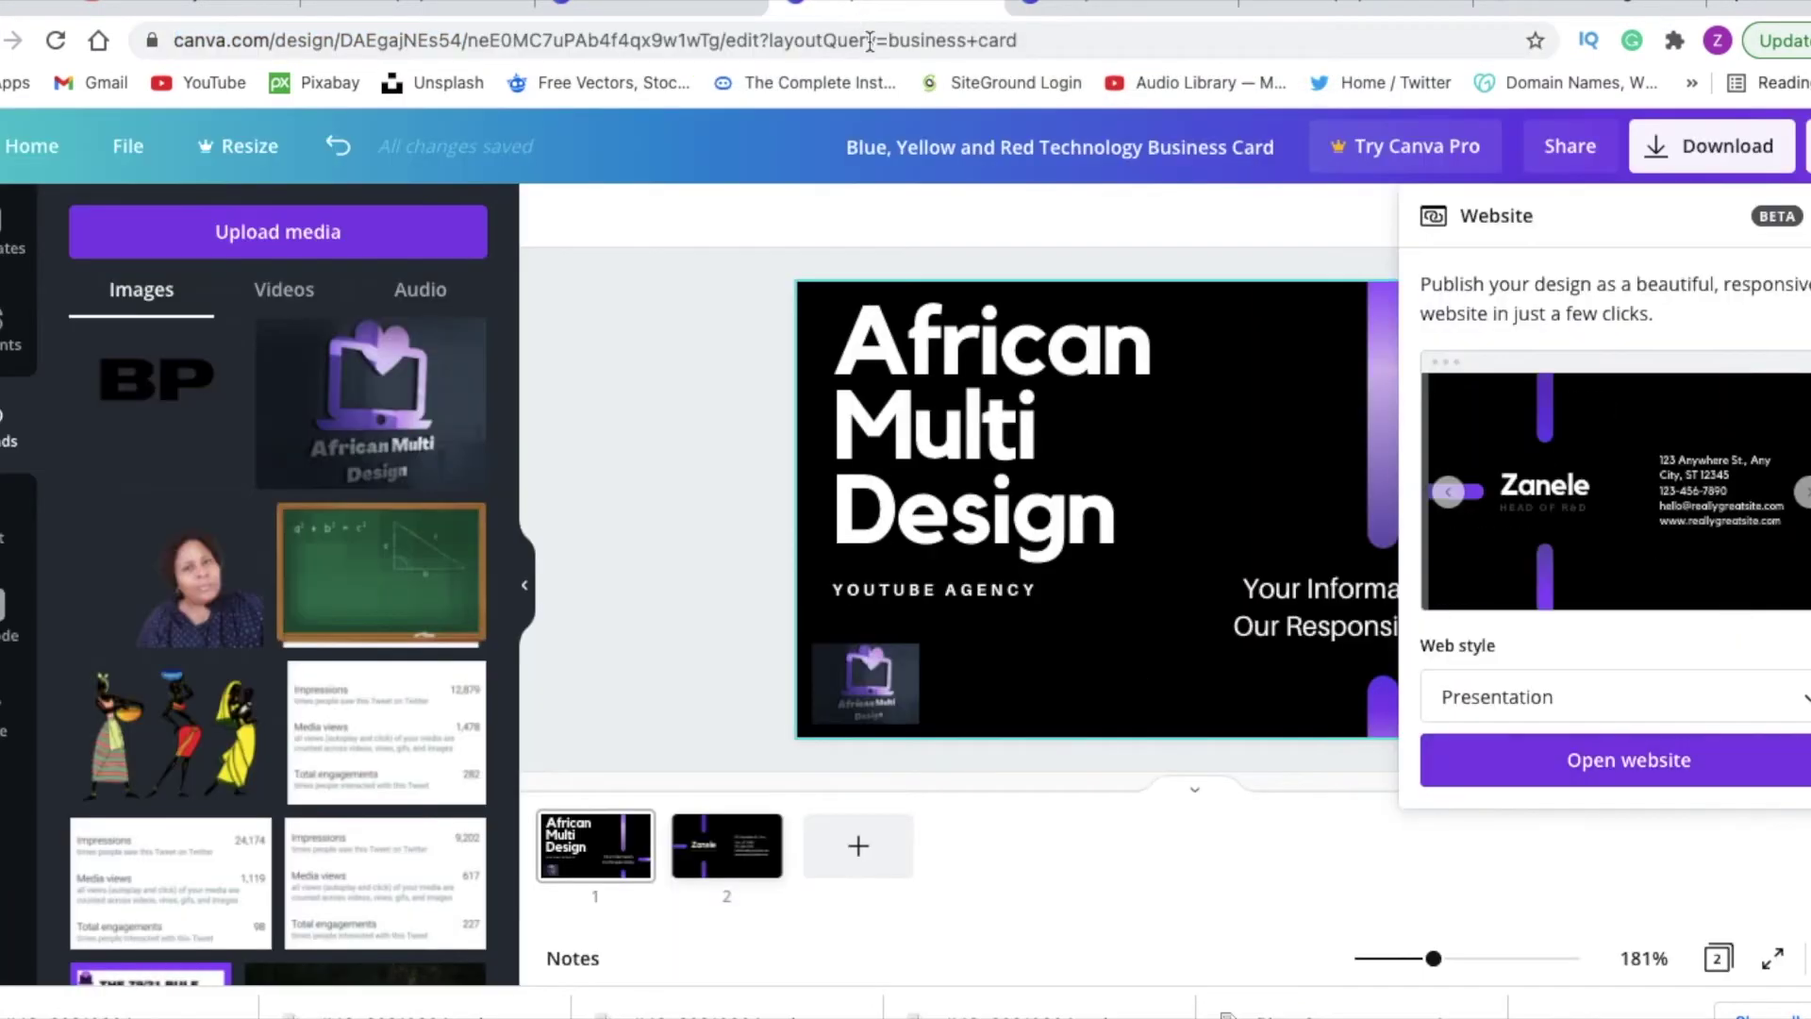
left_click(1223, 246)
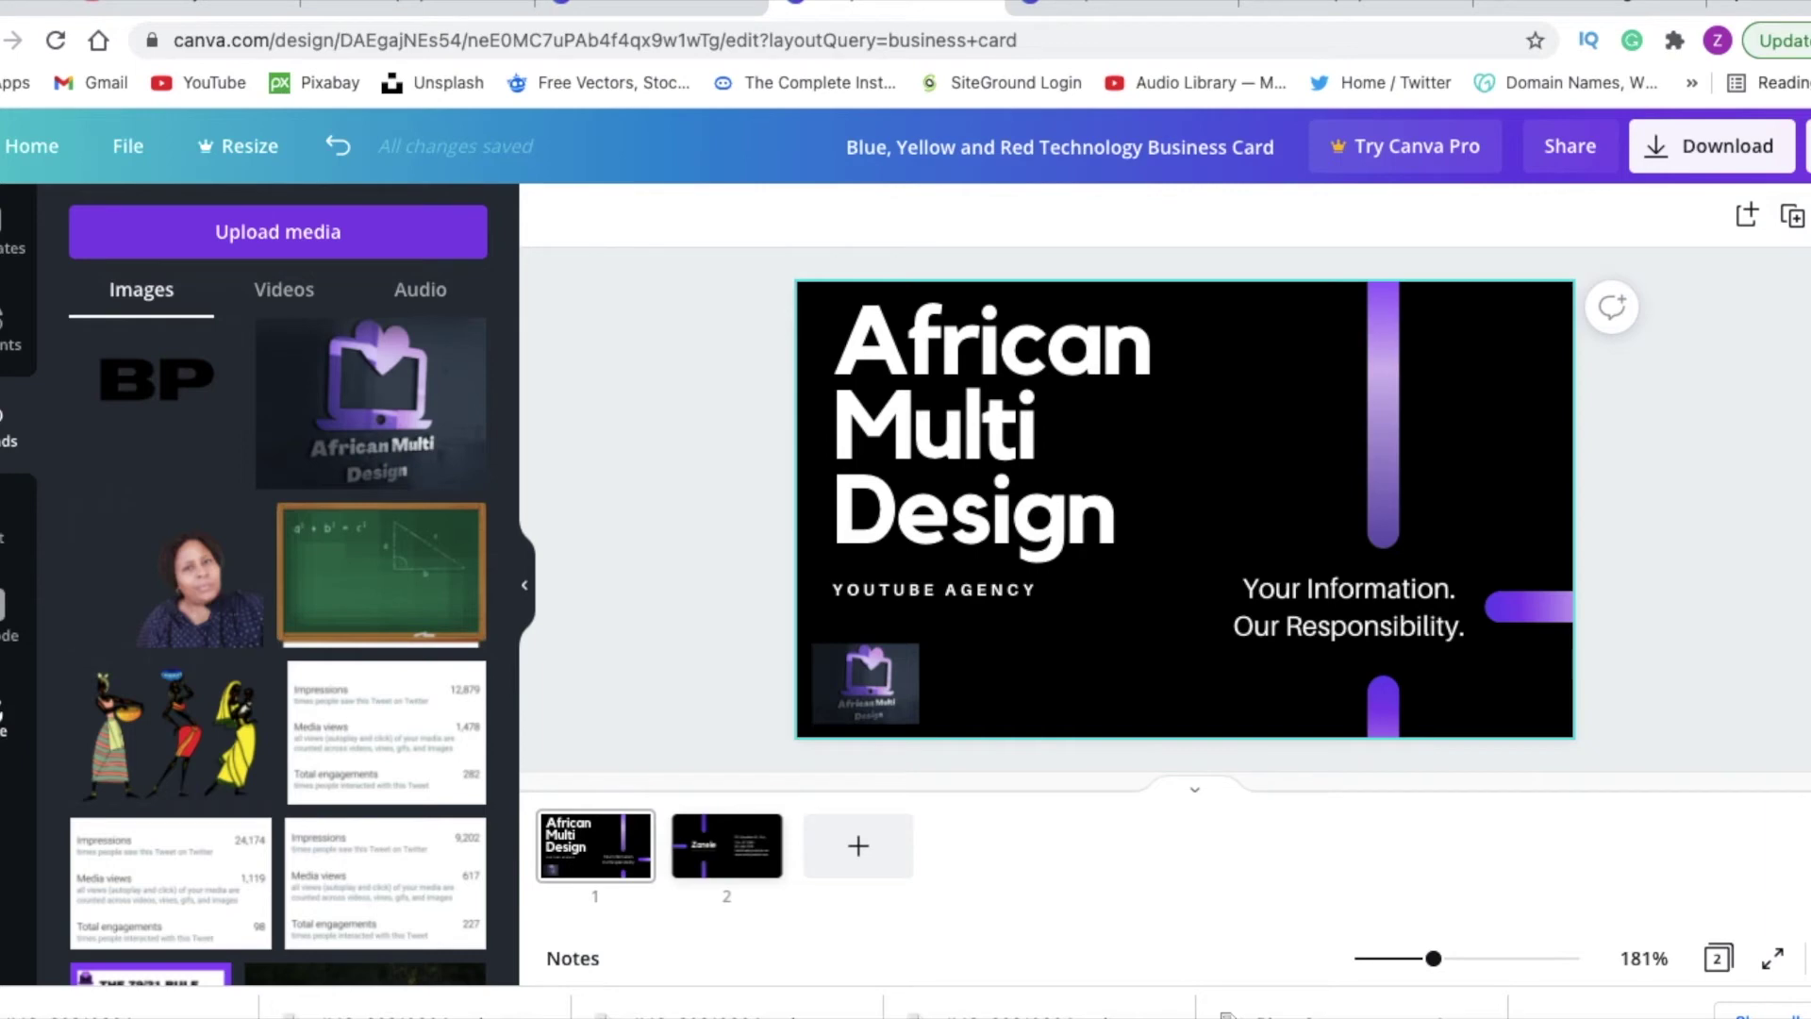
- Paste the copied view link into the QR Code app and add the code to page 2
left_click(14, 707)
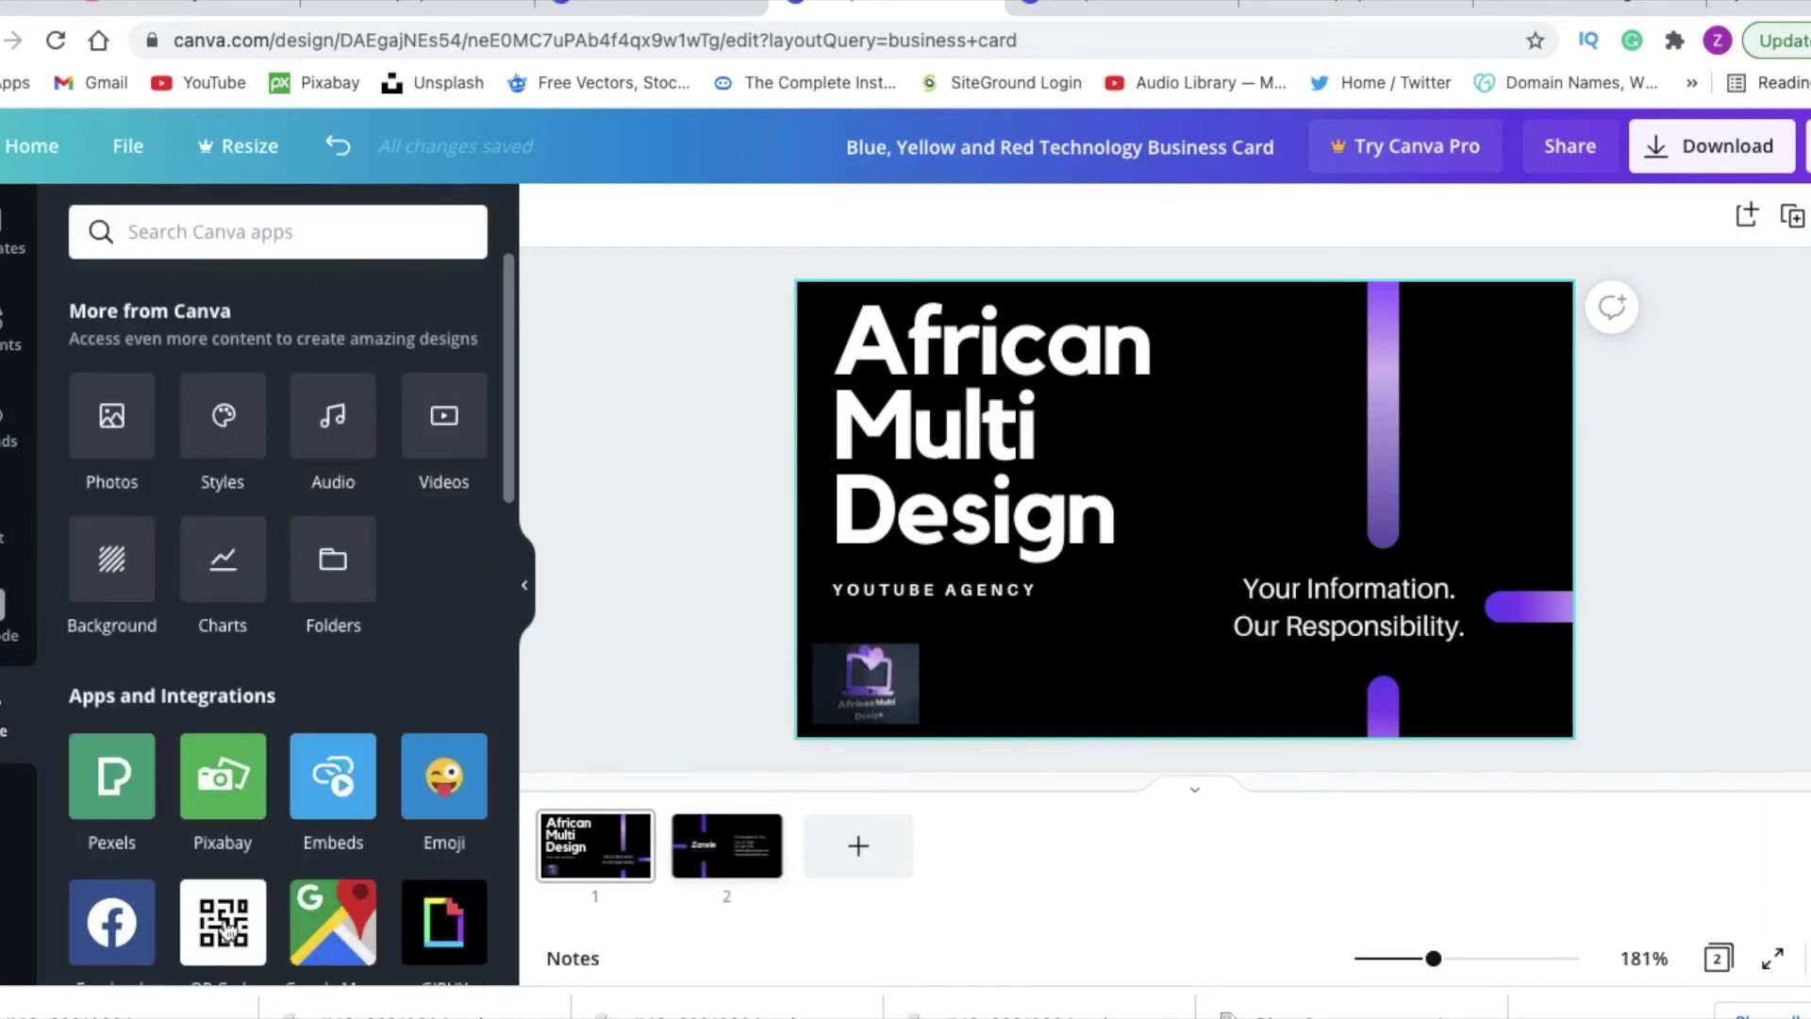
scroll(229, 905, "down", 1)
left_click(224, 804)
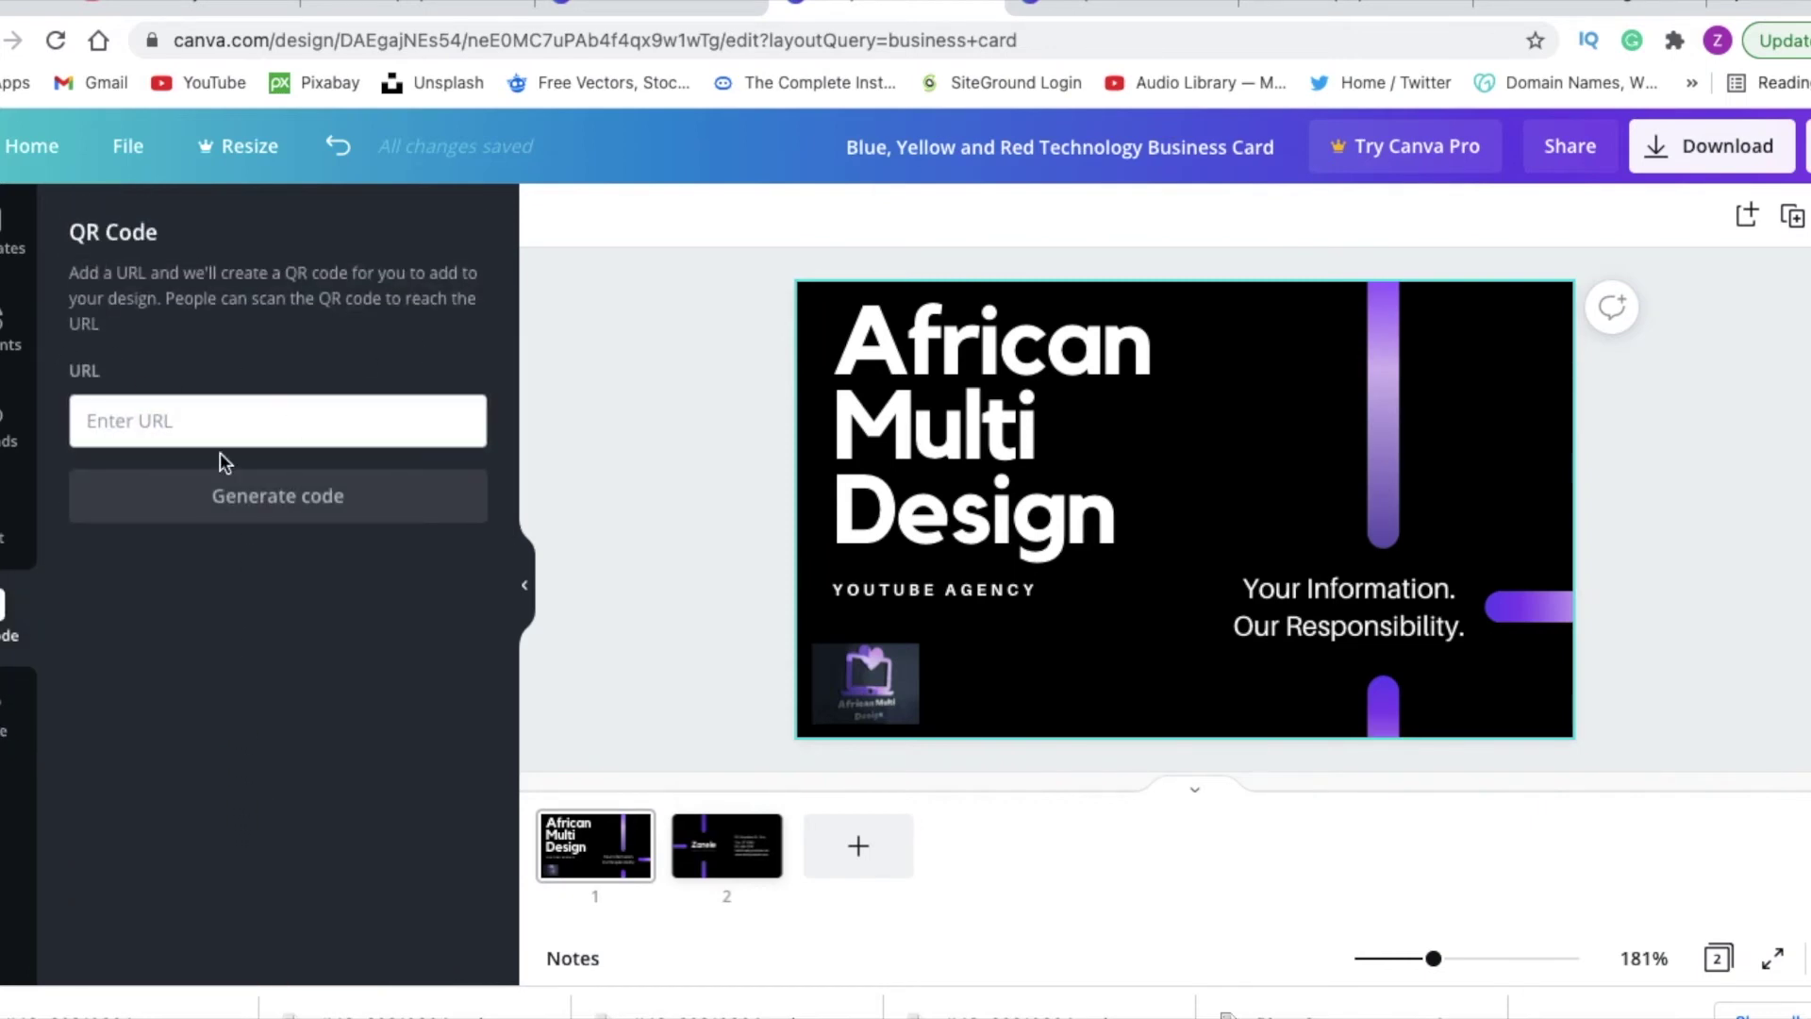
left_click(157, 415)
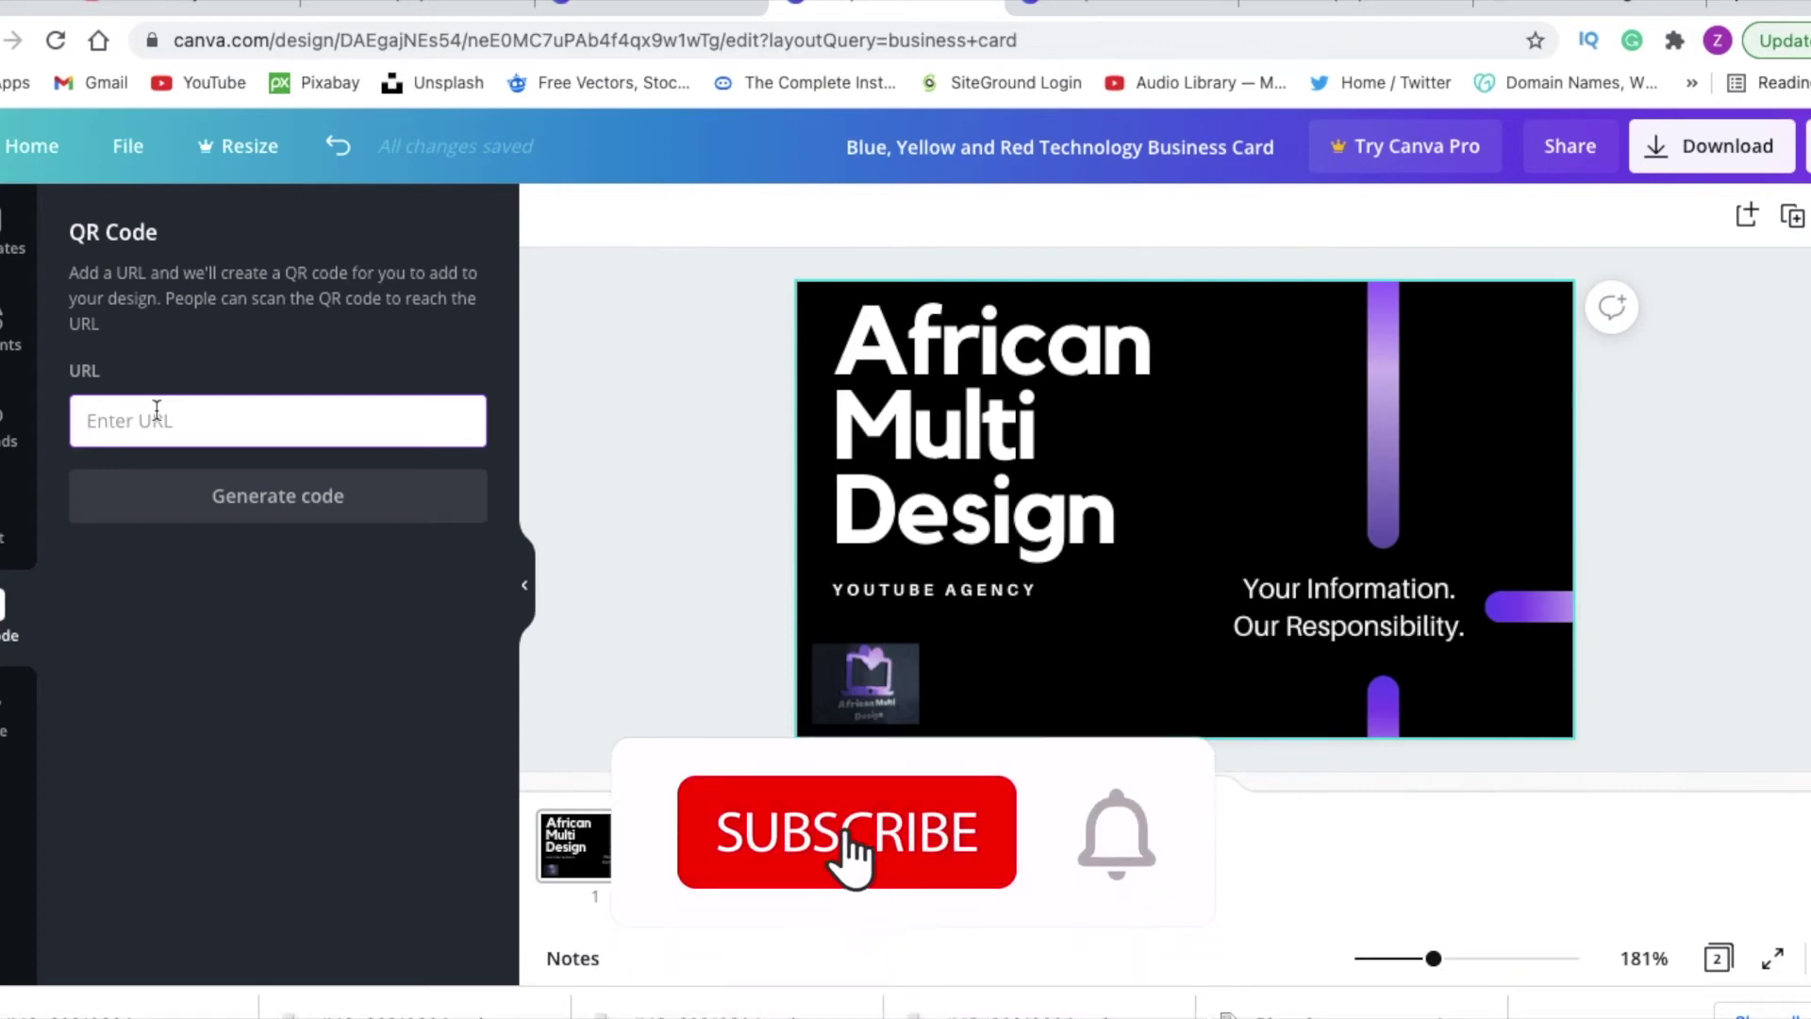
key("ctrl+v")
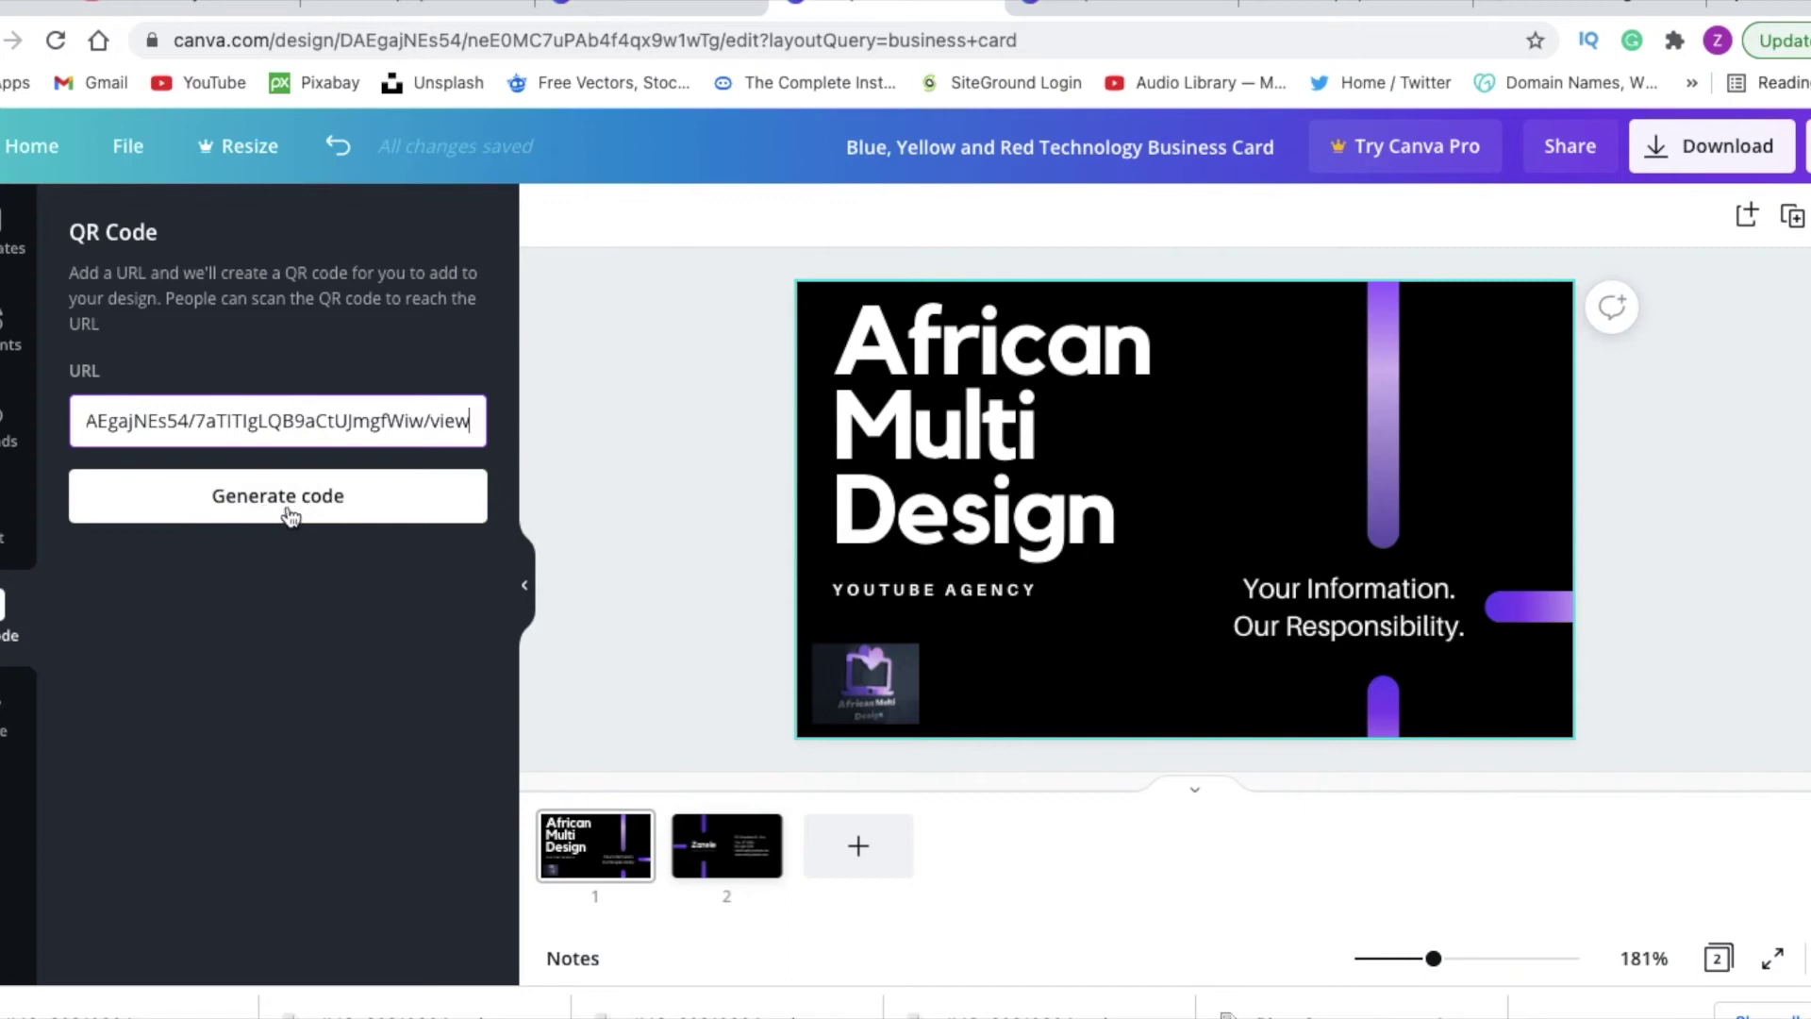
left_click(712, 854)
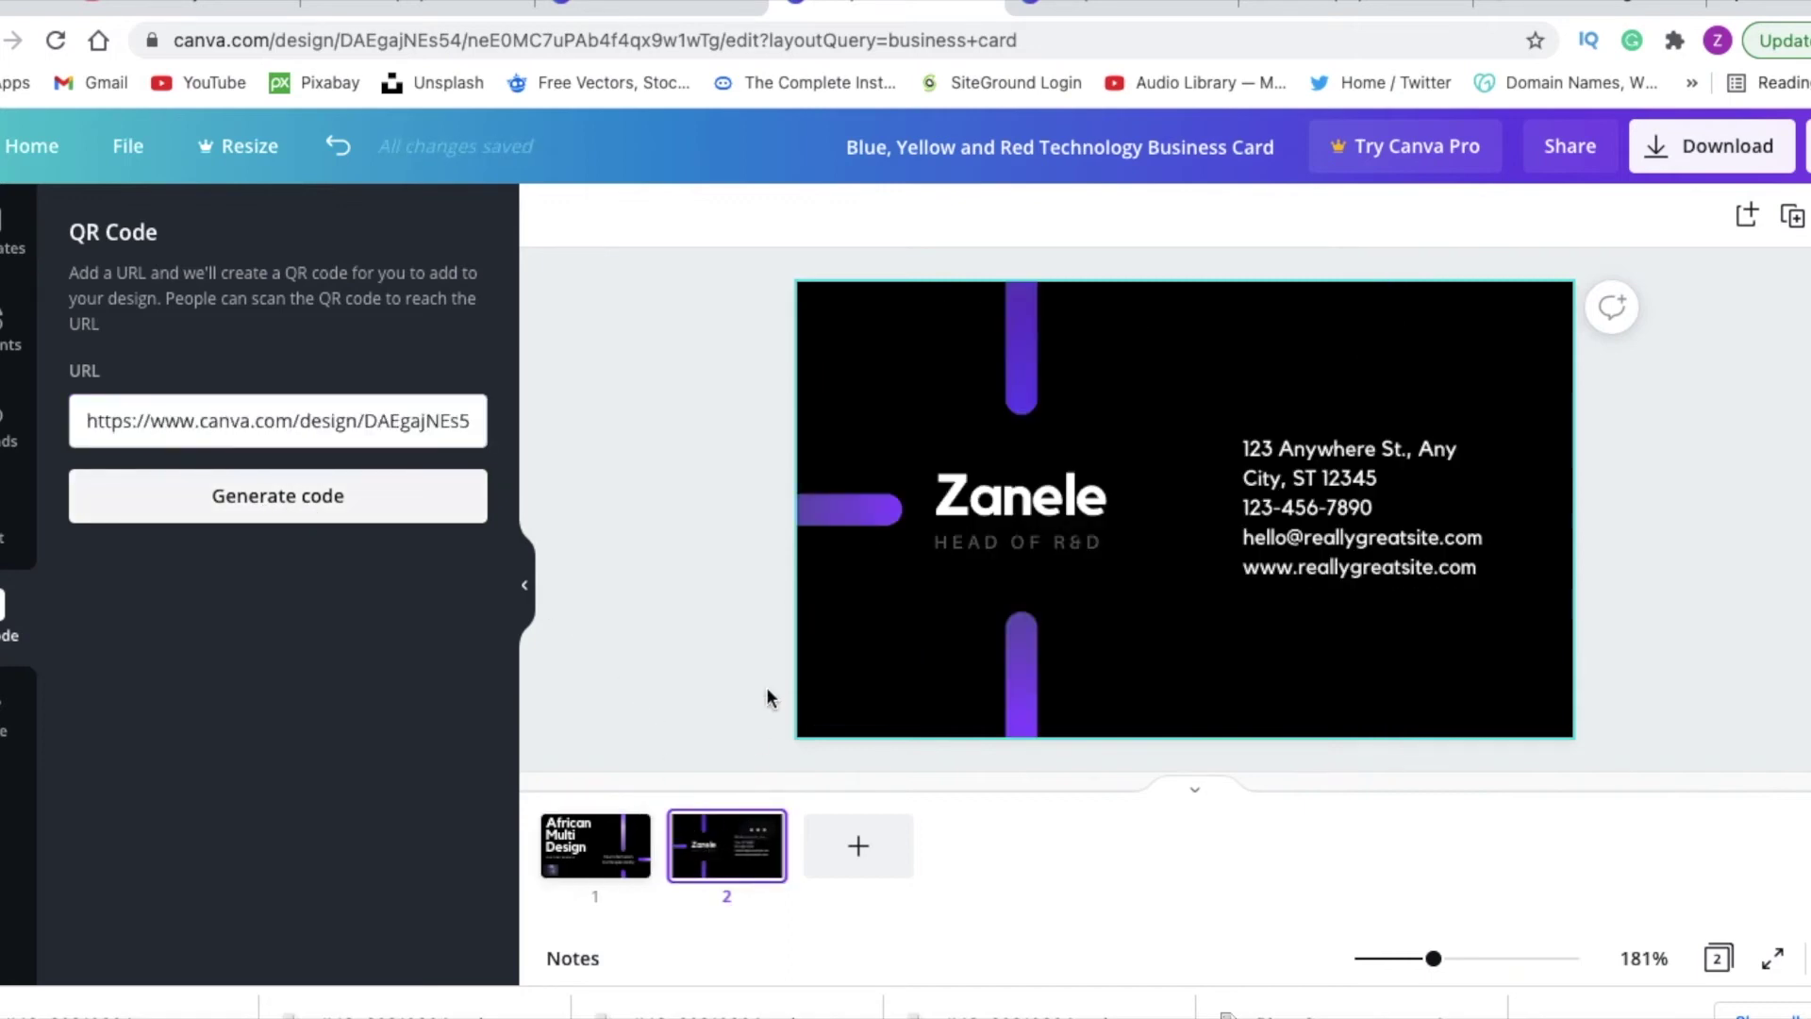
left_click(308, 510)
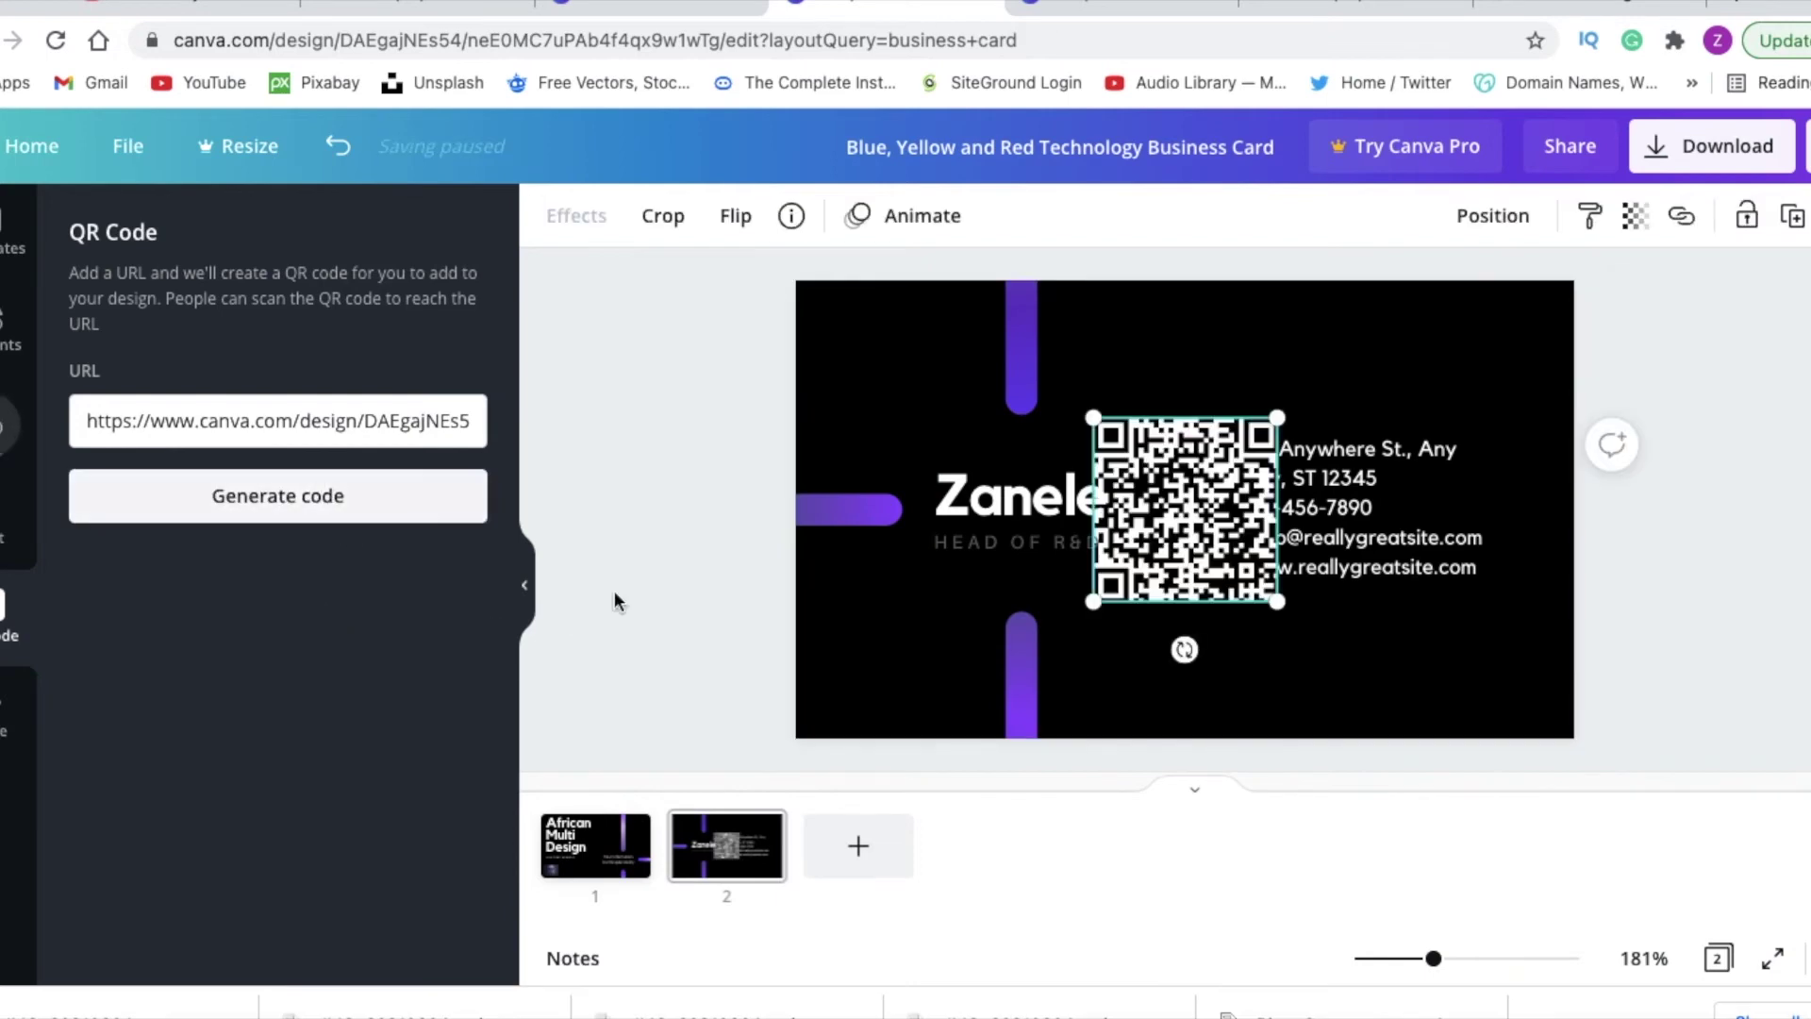
- Shrink the QR code on the card back, undoing an accidental move of the name text
left_click_drag(1277, 601, 1230, 556)
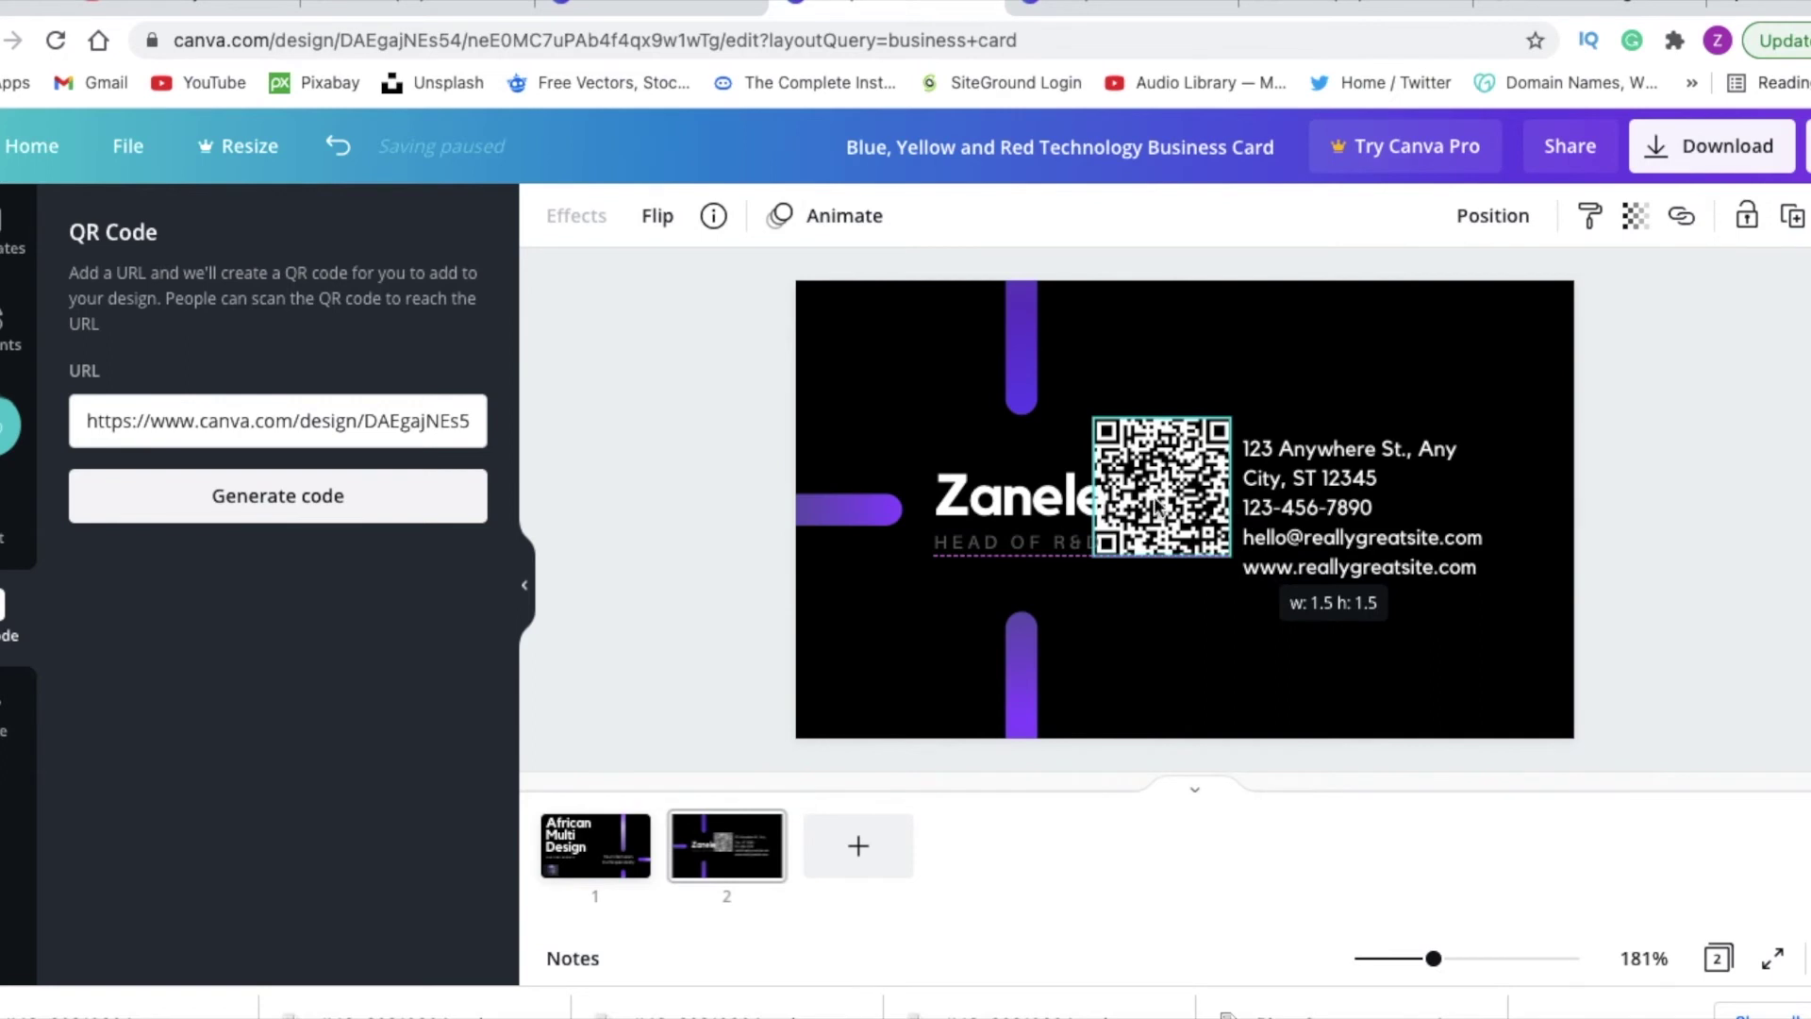
left_click(1018, 500)
left_click_drag(1046, 602, 1091, 638)
key("ctrl+z")
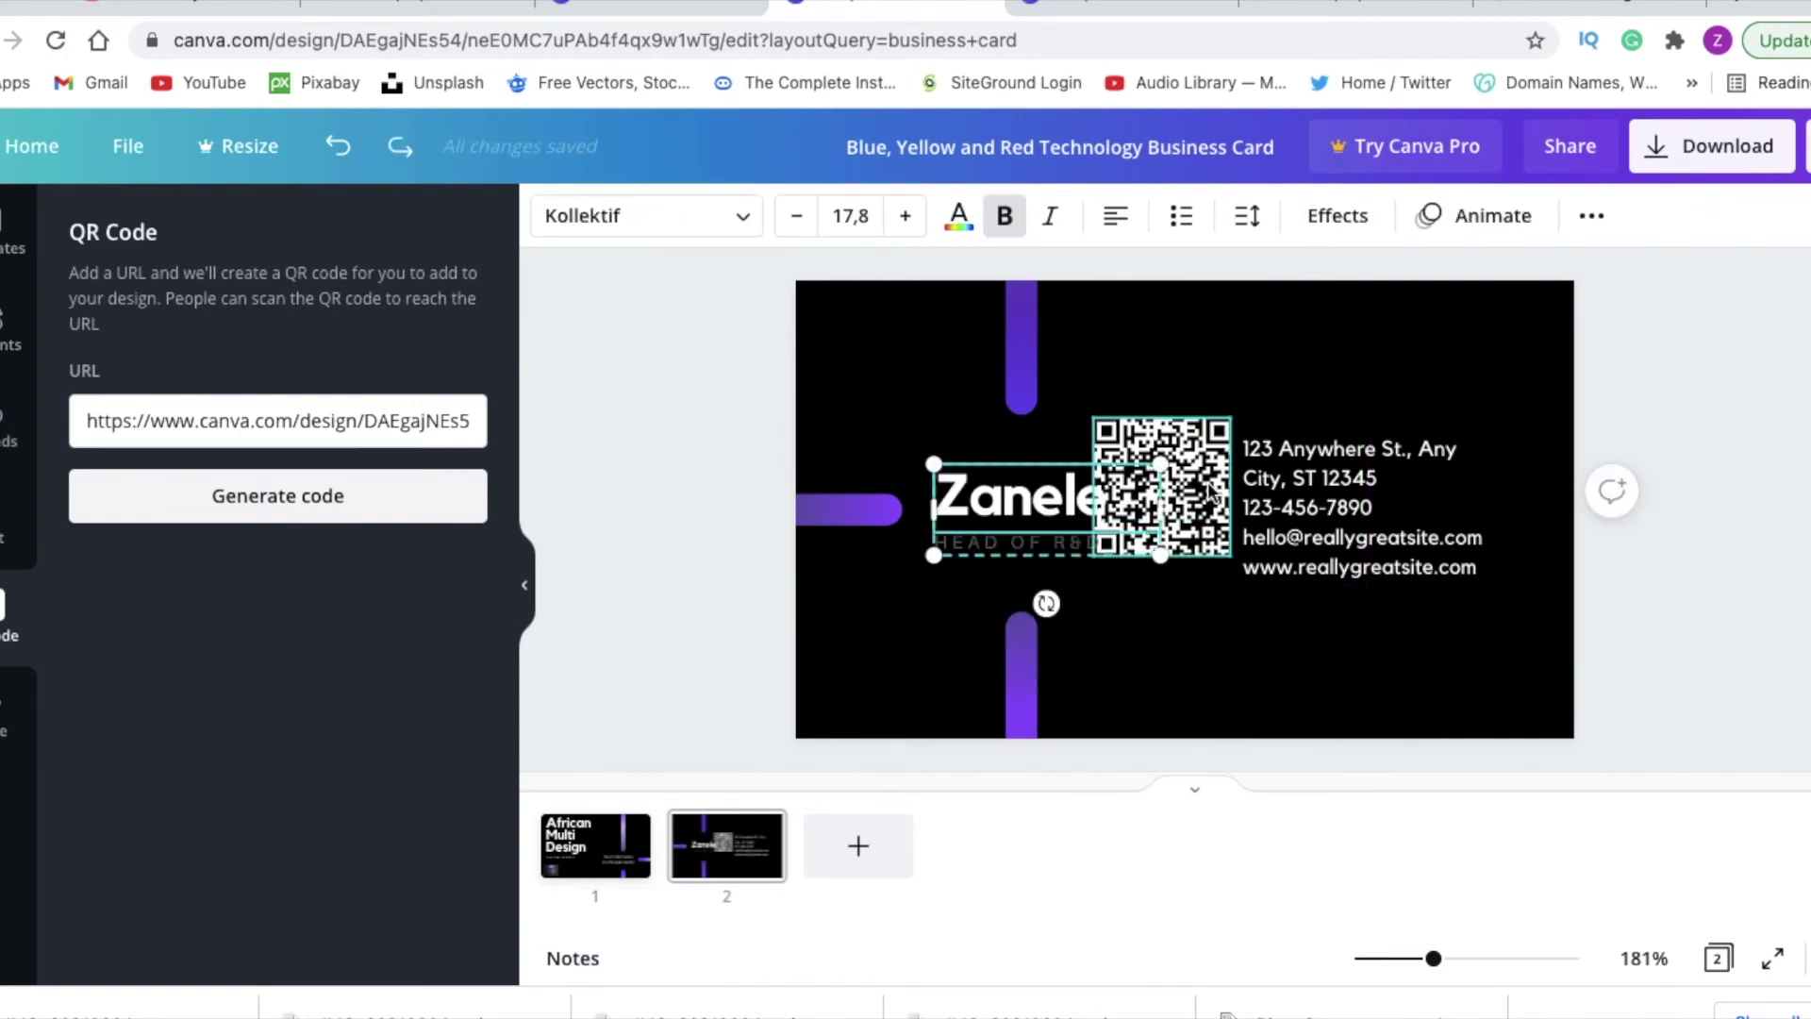
- Place the QR code in the bottom-right corner below the contact details, then return to the front page
left_click_drag(1210, 490, 1537, 660)
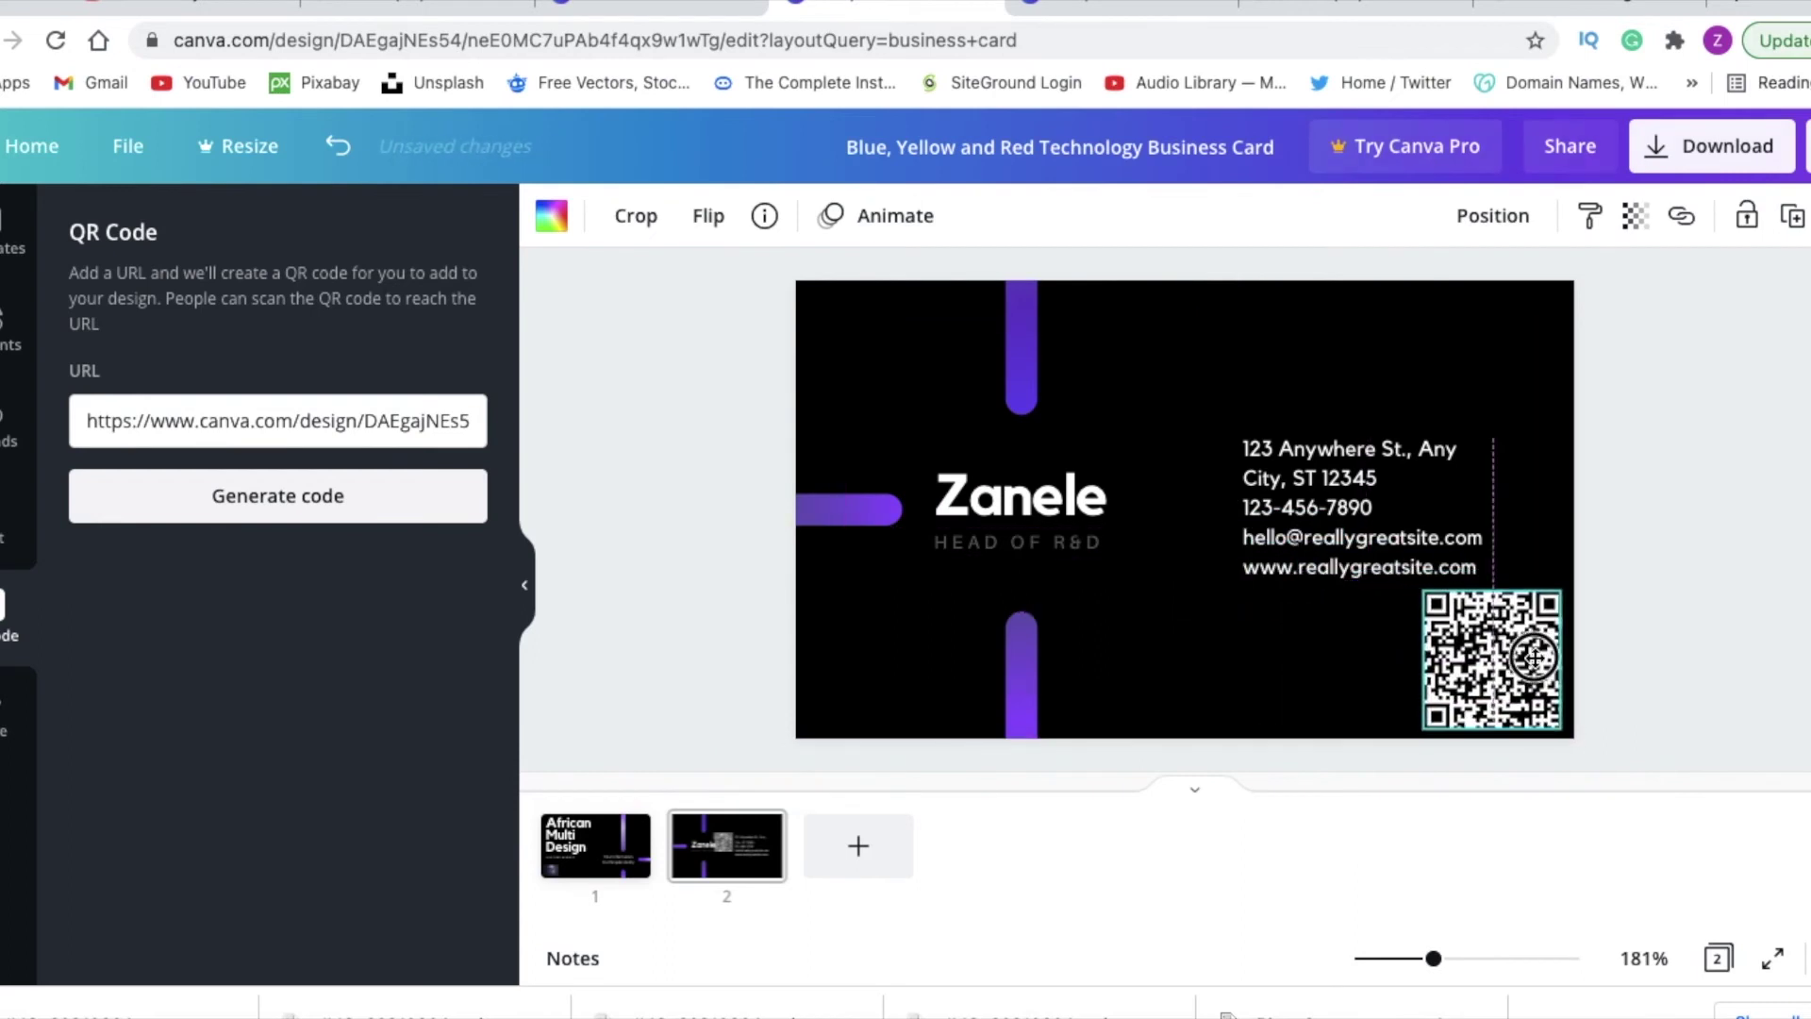
left_click(1666, 491)
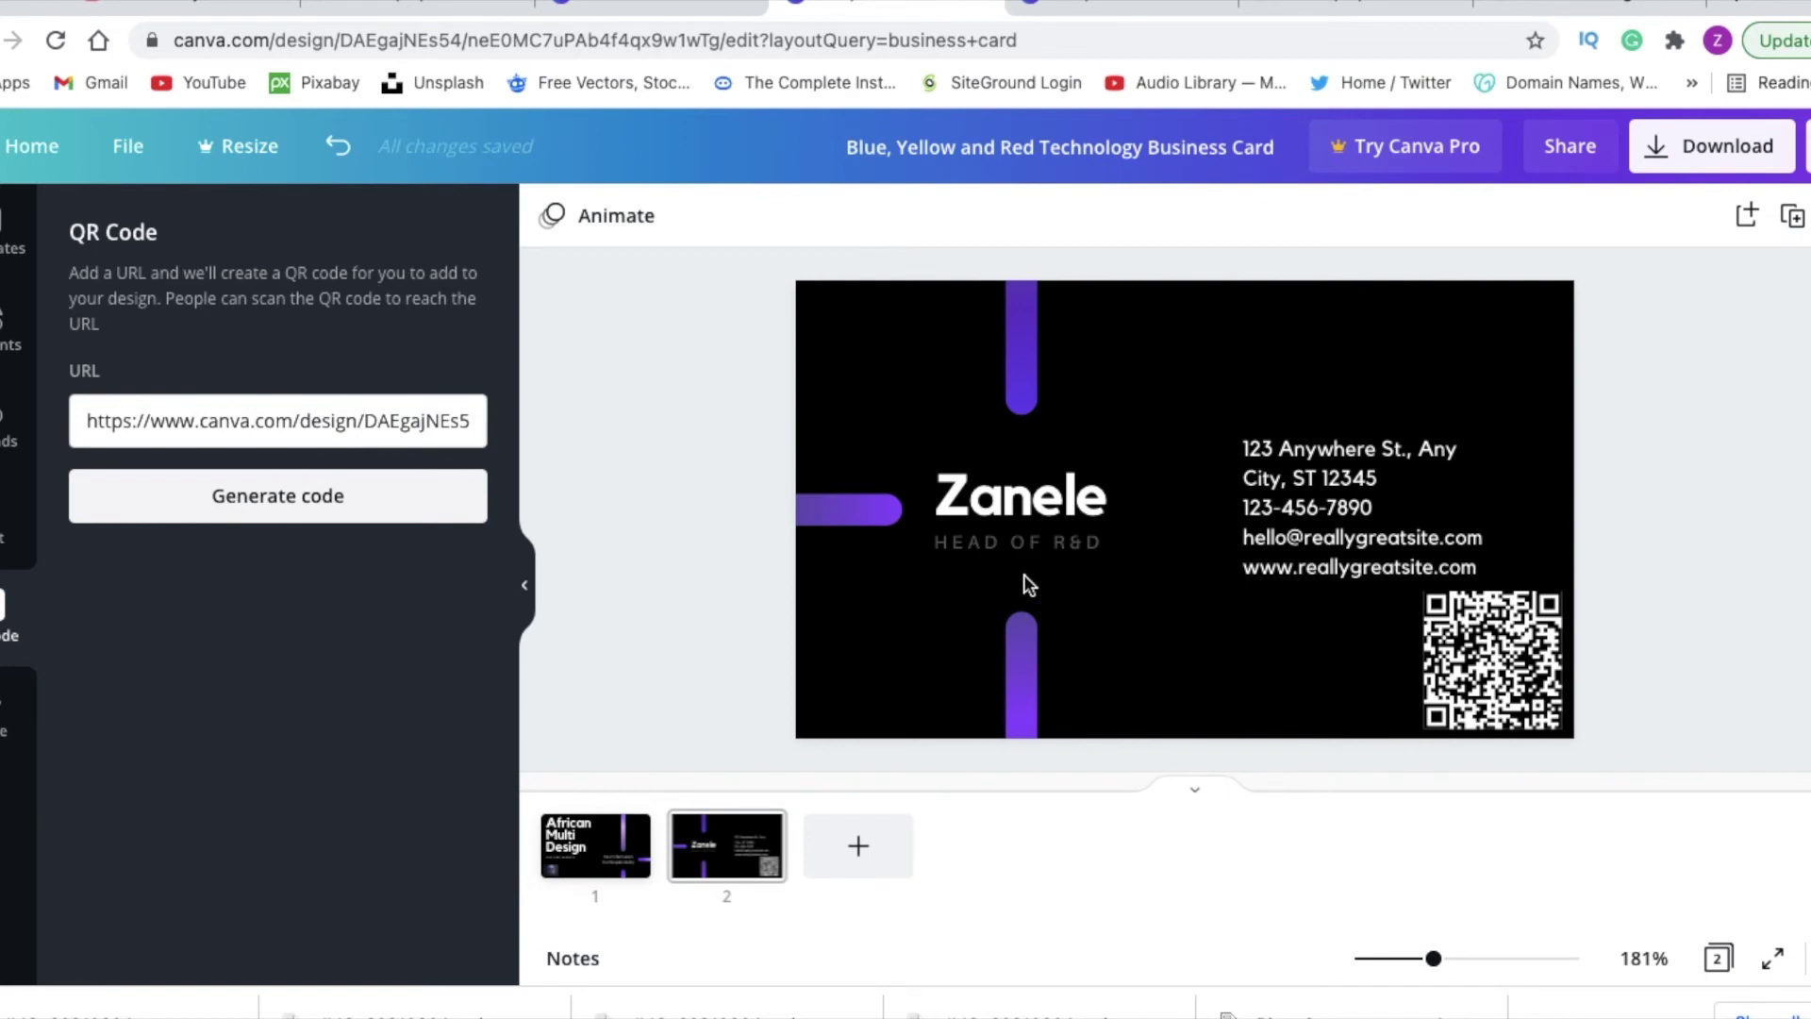
left_click(1678, 594)
left_click(633, 826)
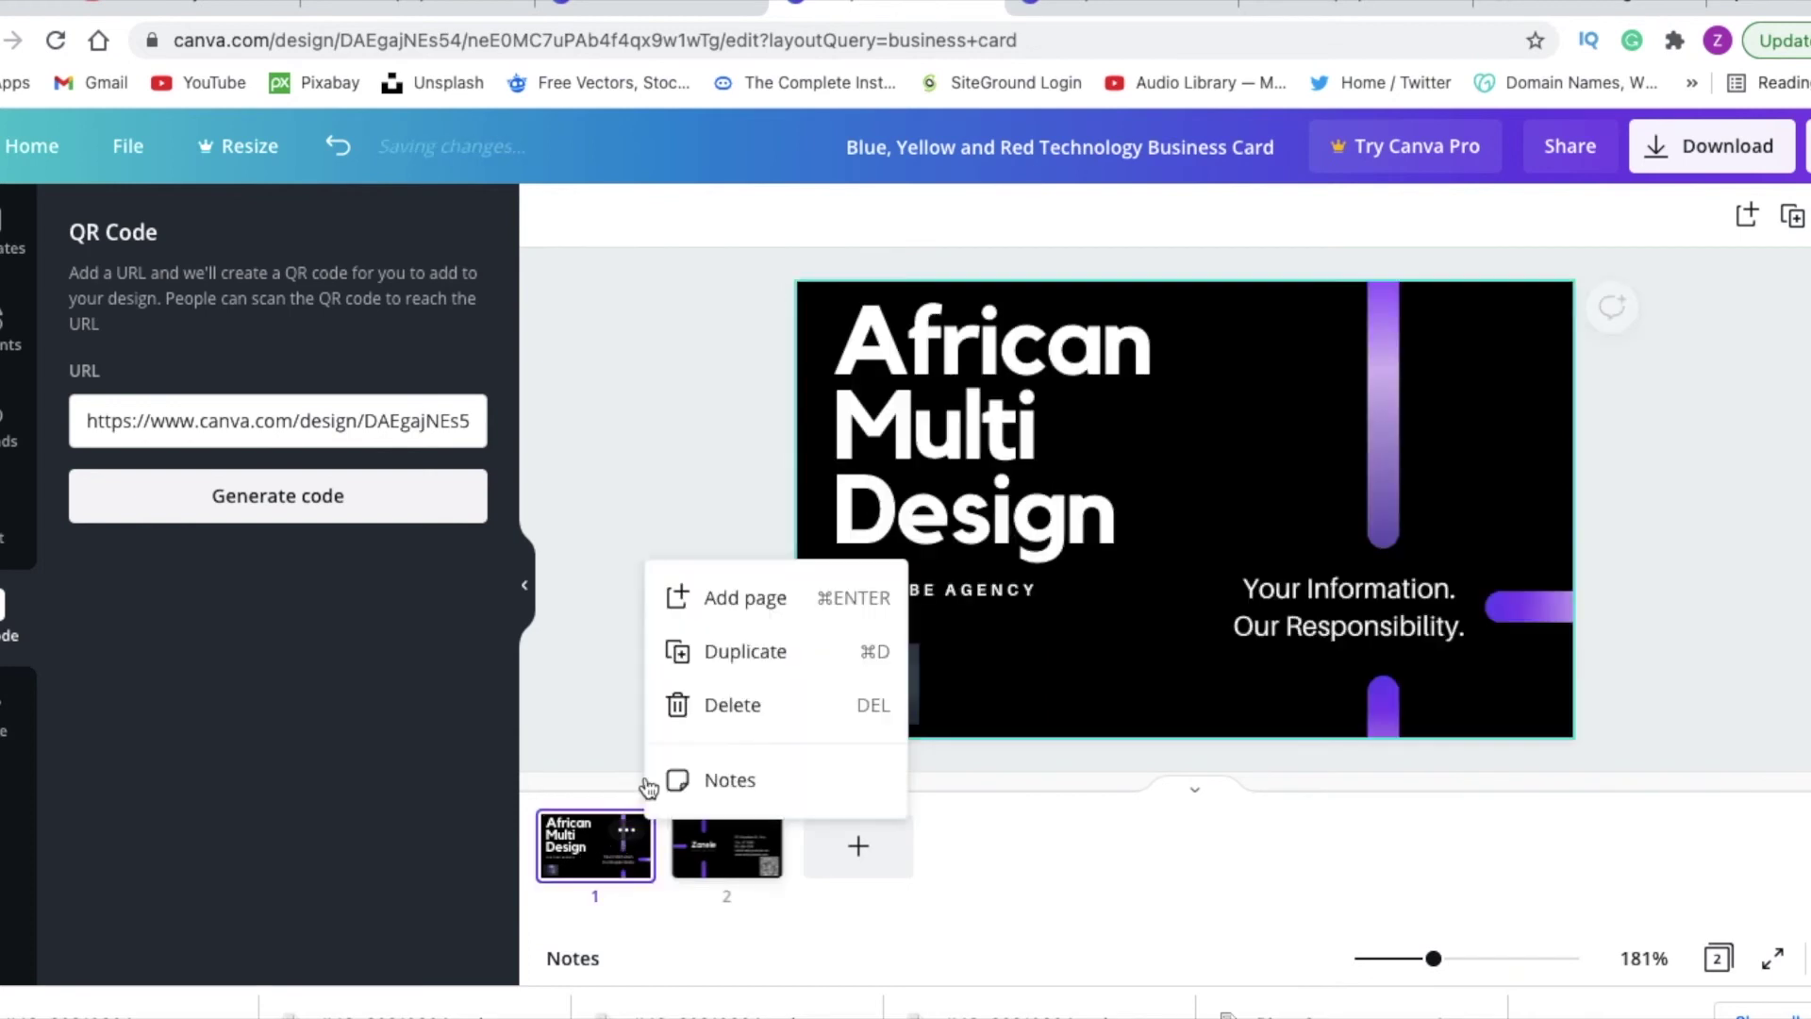
- Export all pages with the file type changed from PDF Print to PNG
left_click(670, 407)
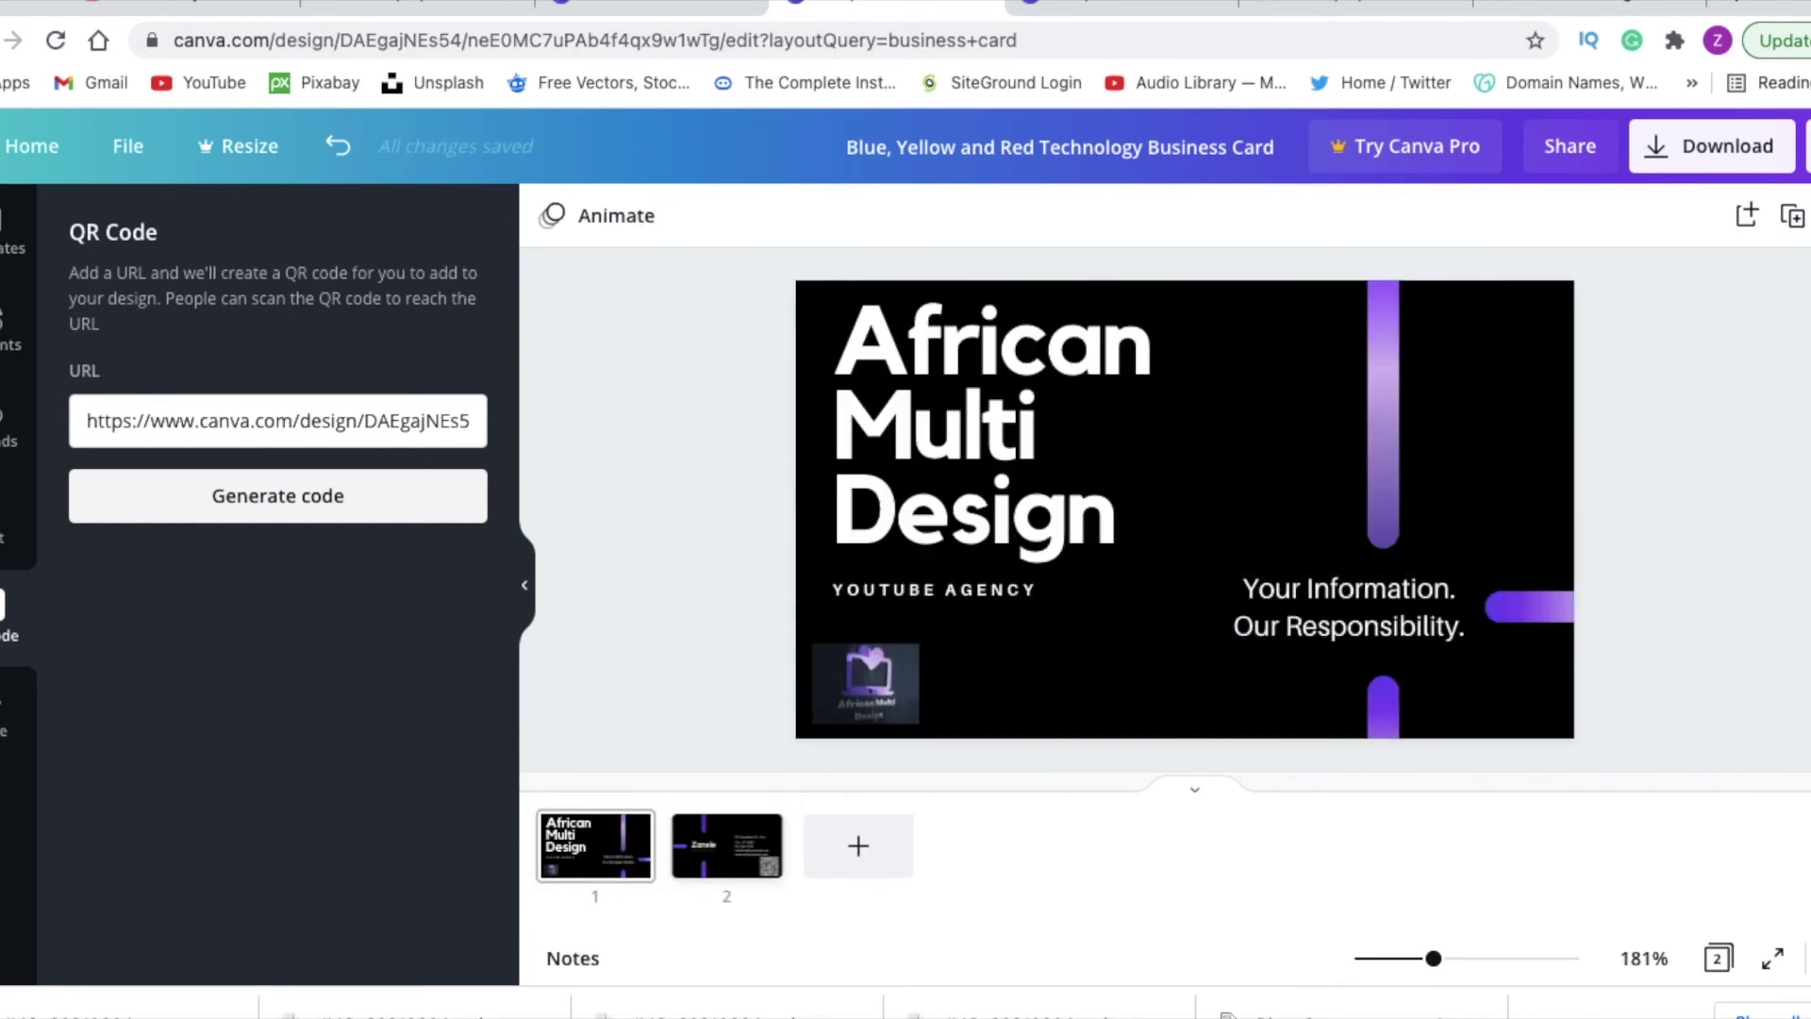
left_click(1721, 168)
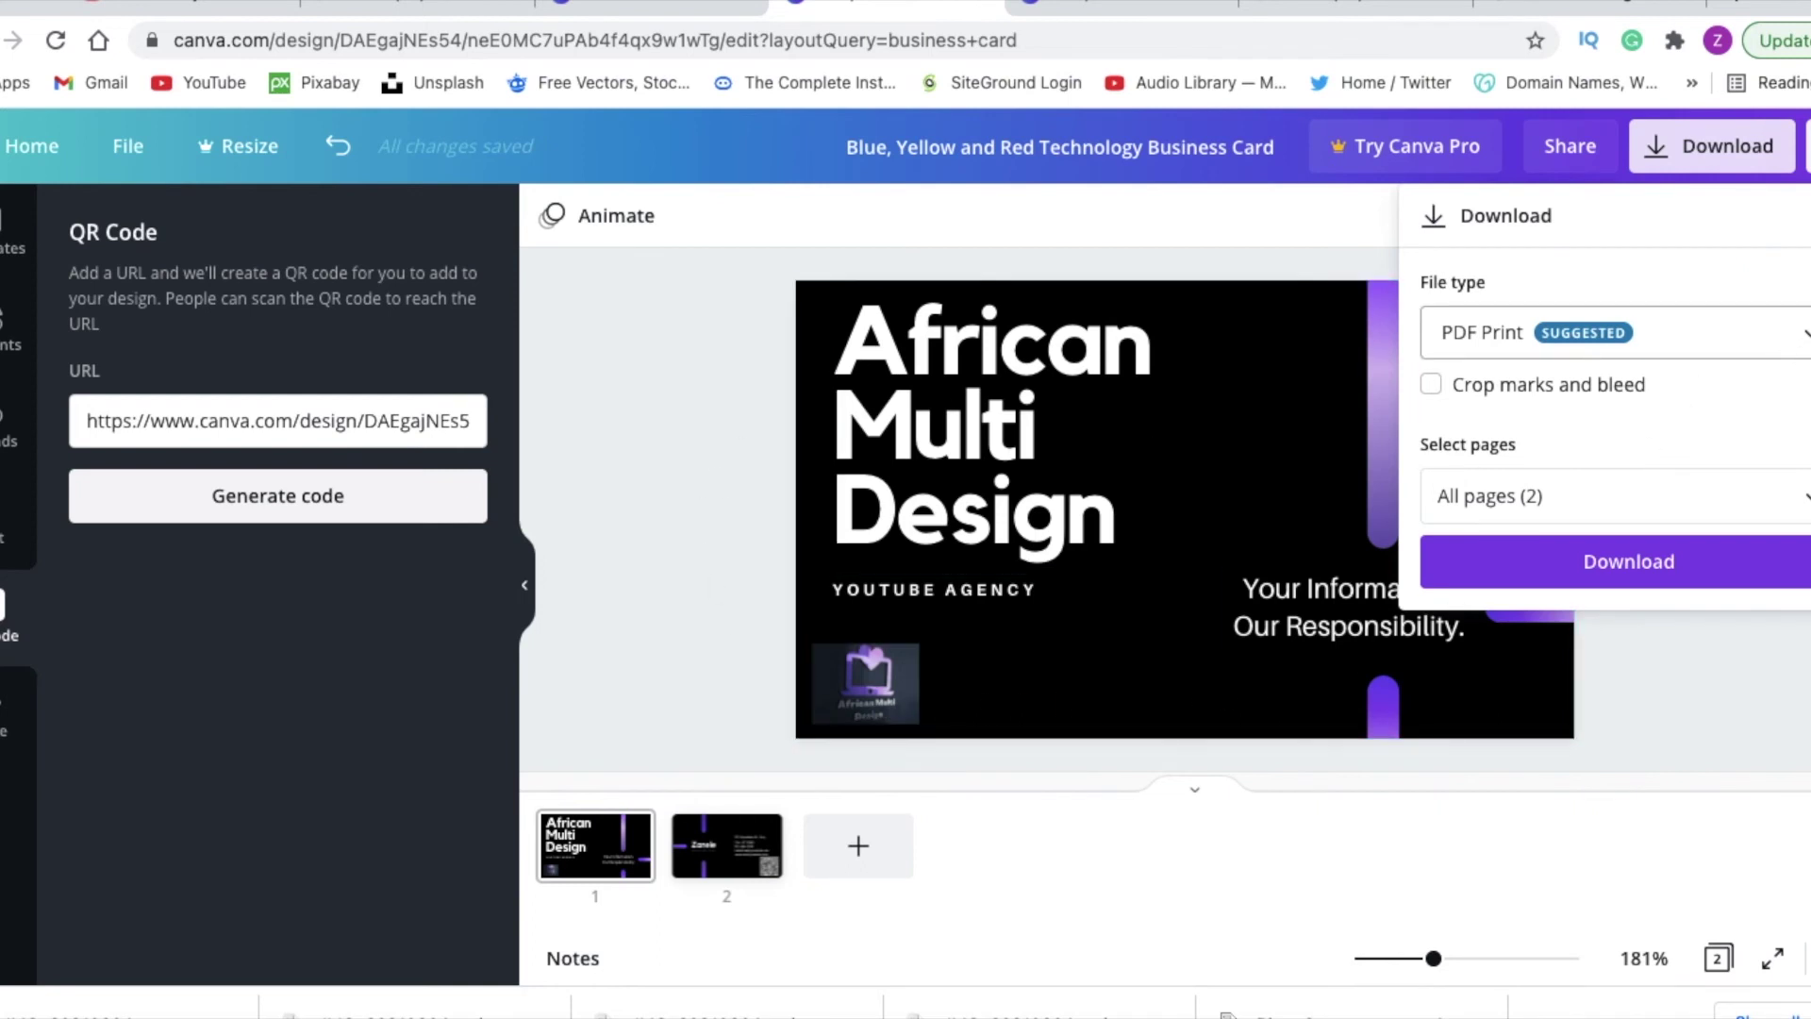
left_click(1612, 333)
scroll(1620, 297, "up", 1)
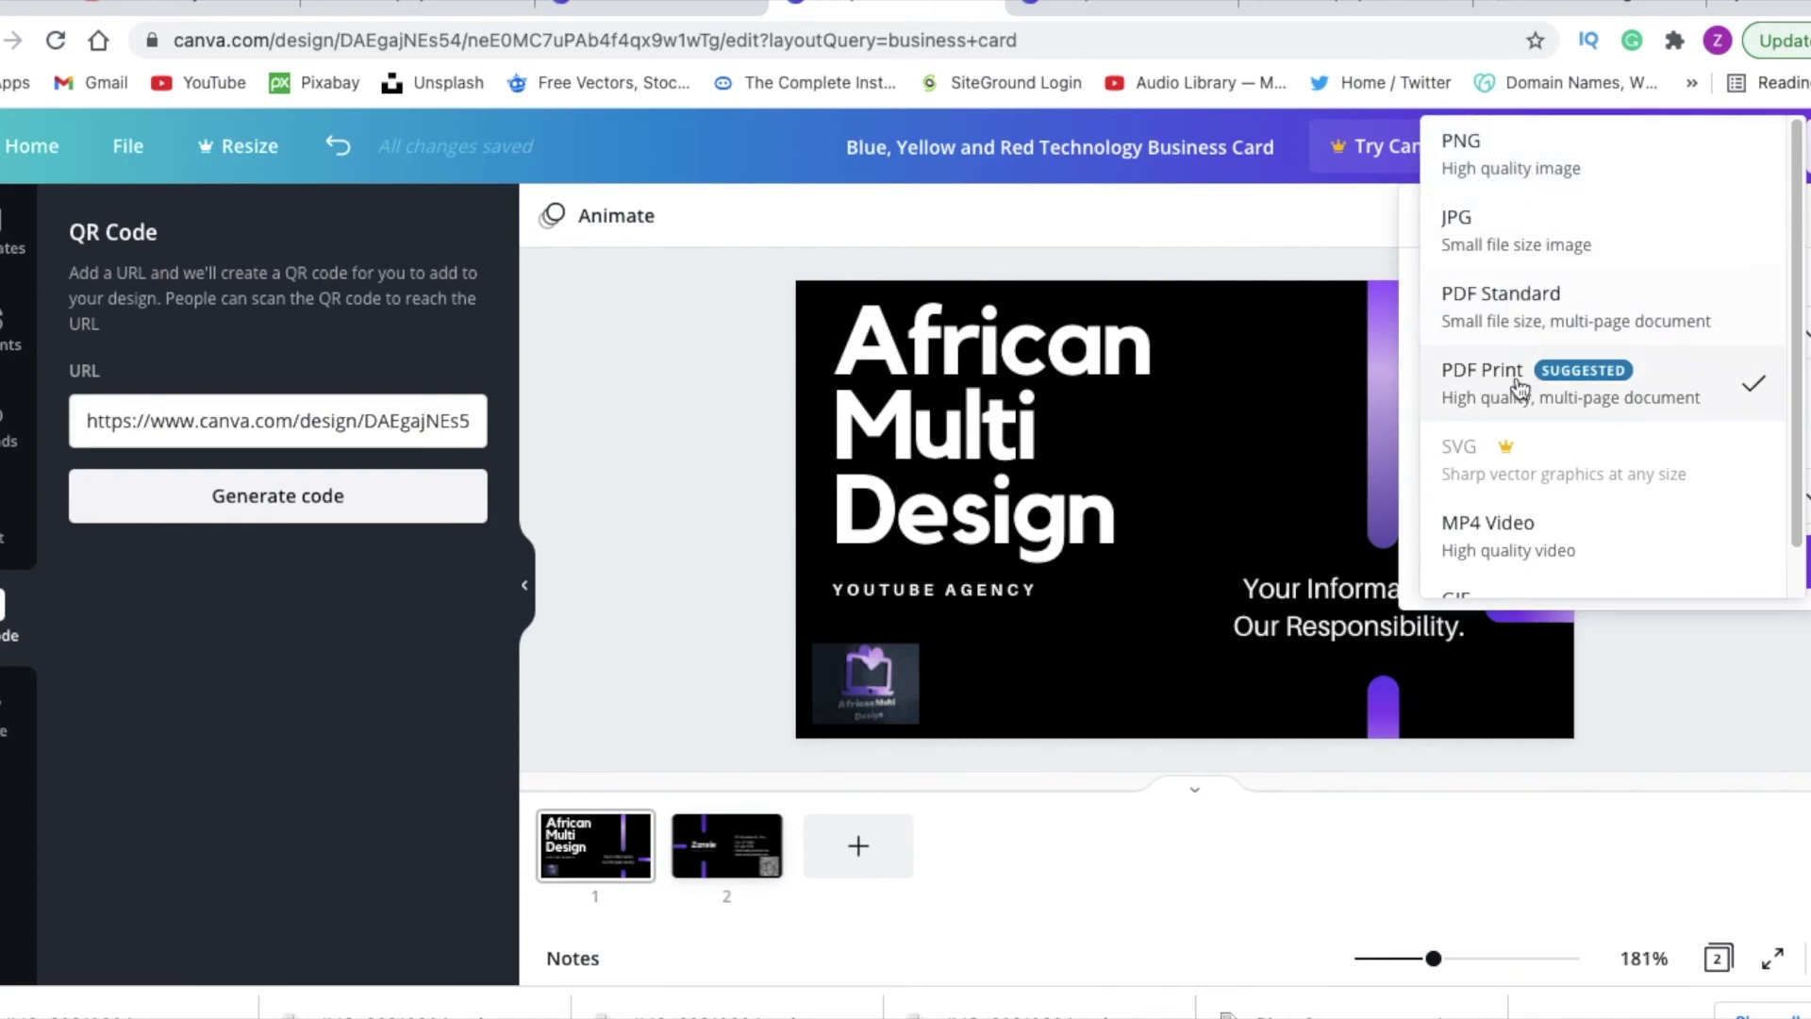
left_click(1483, 162)
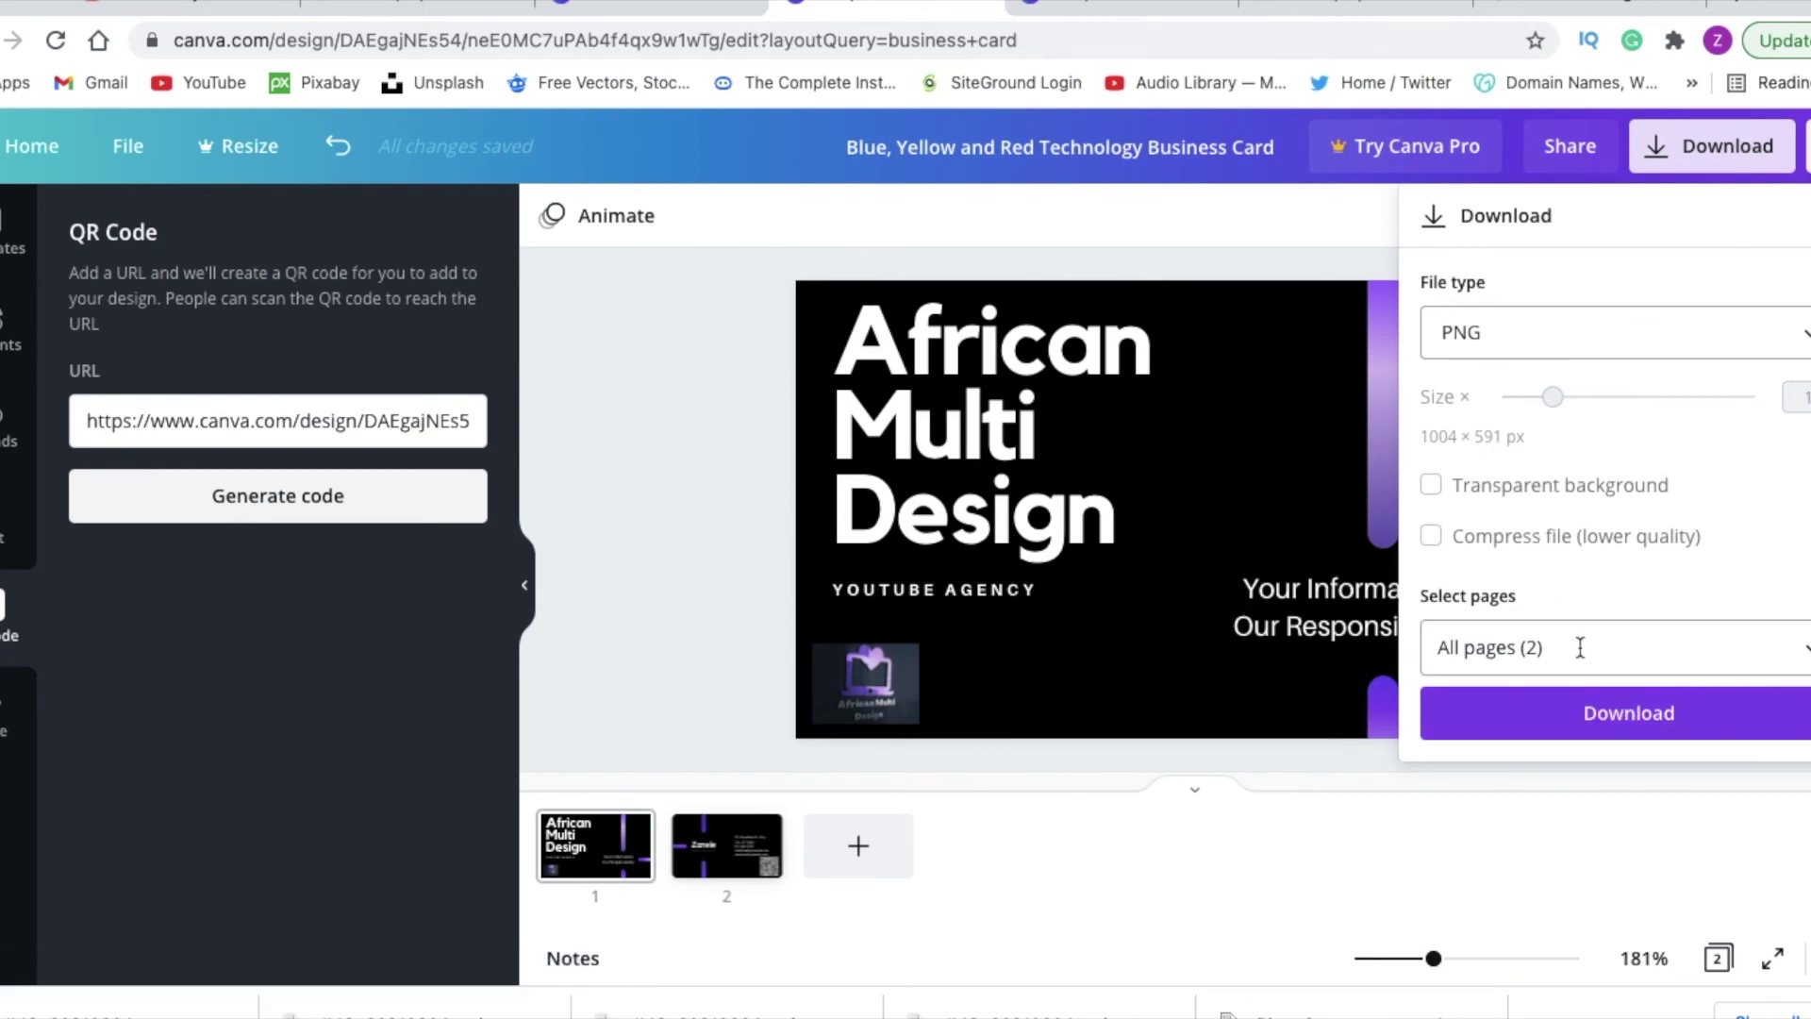
left_click(1624, 721)
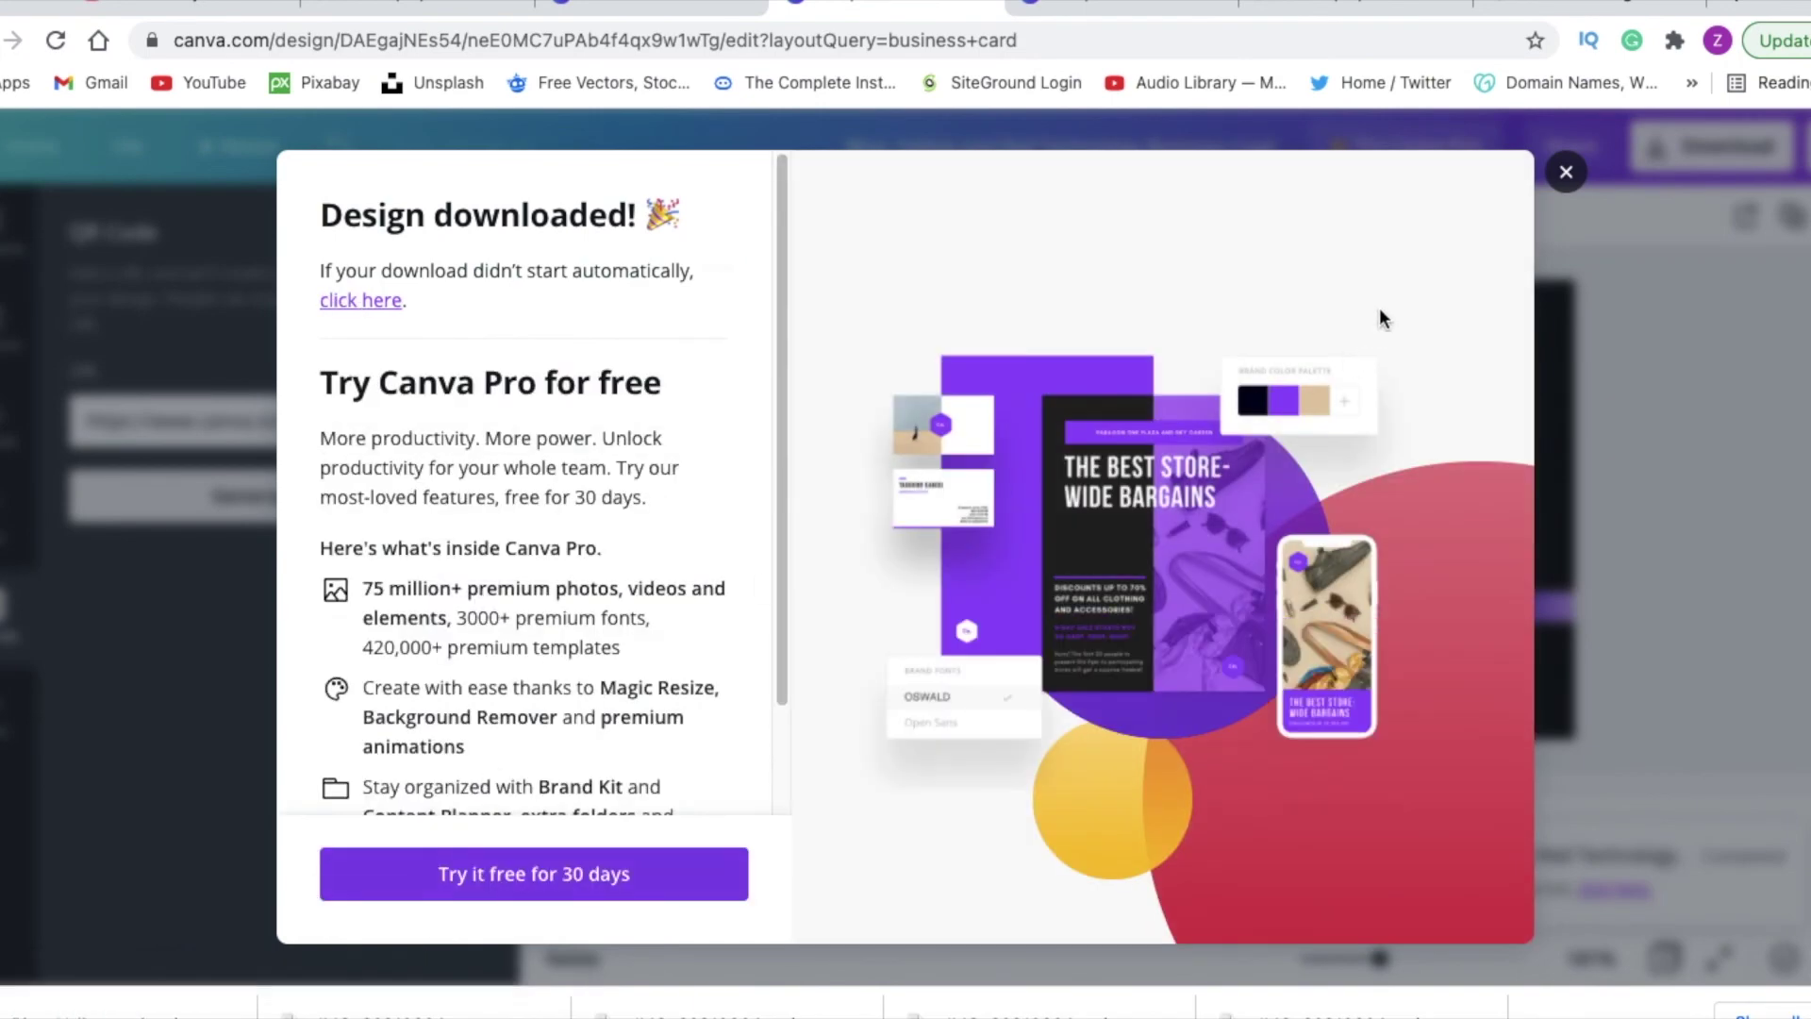
left_click(1565, 172)
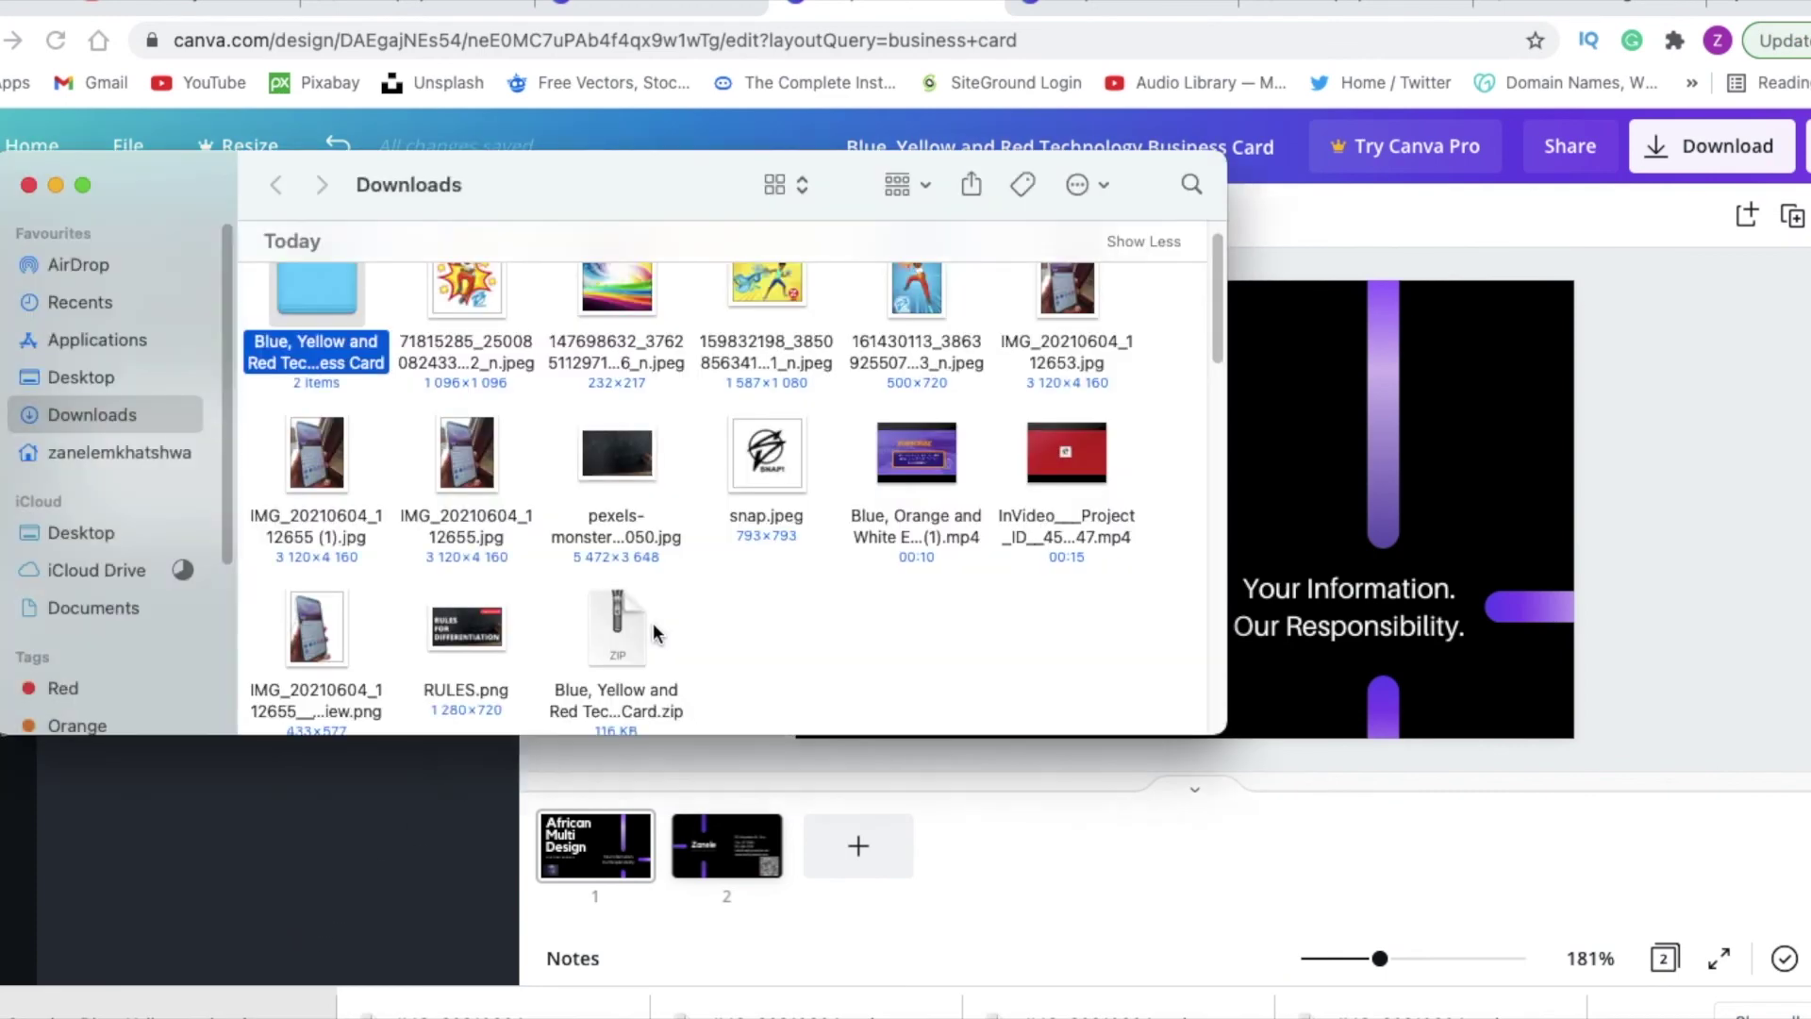
- Open the downloaded business card folder and view 2.png in Preview
double_click(337, 302)
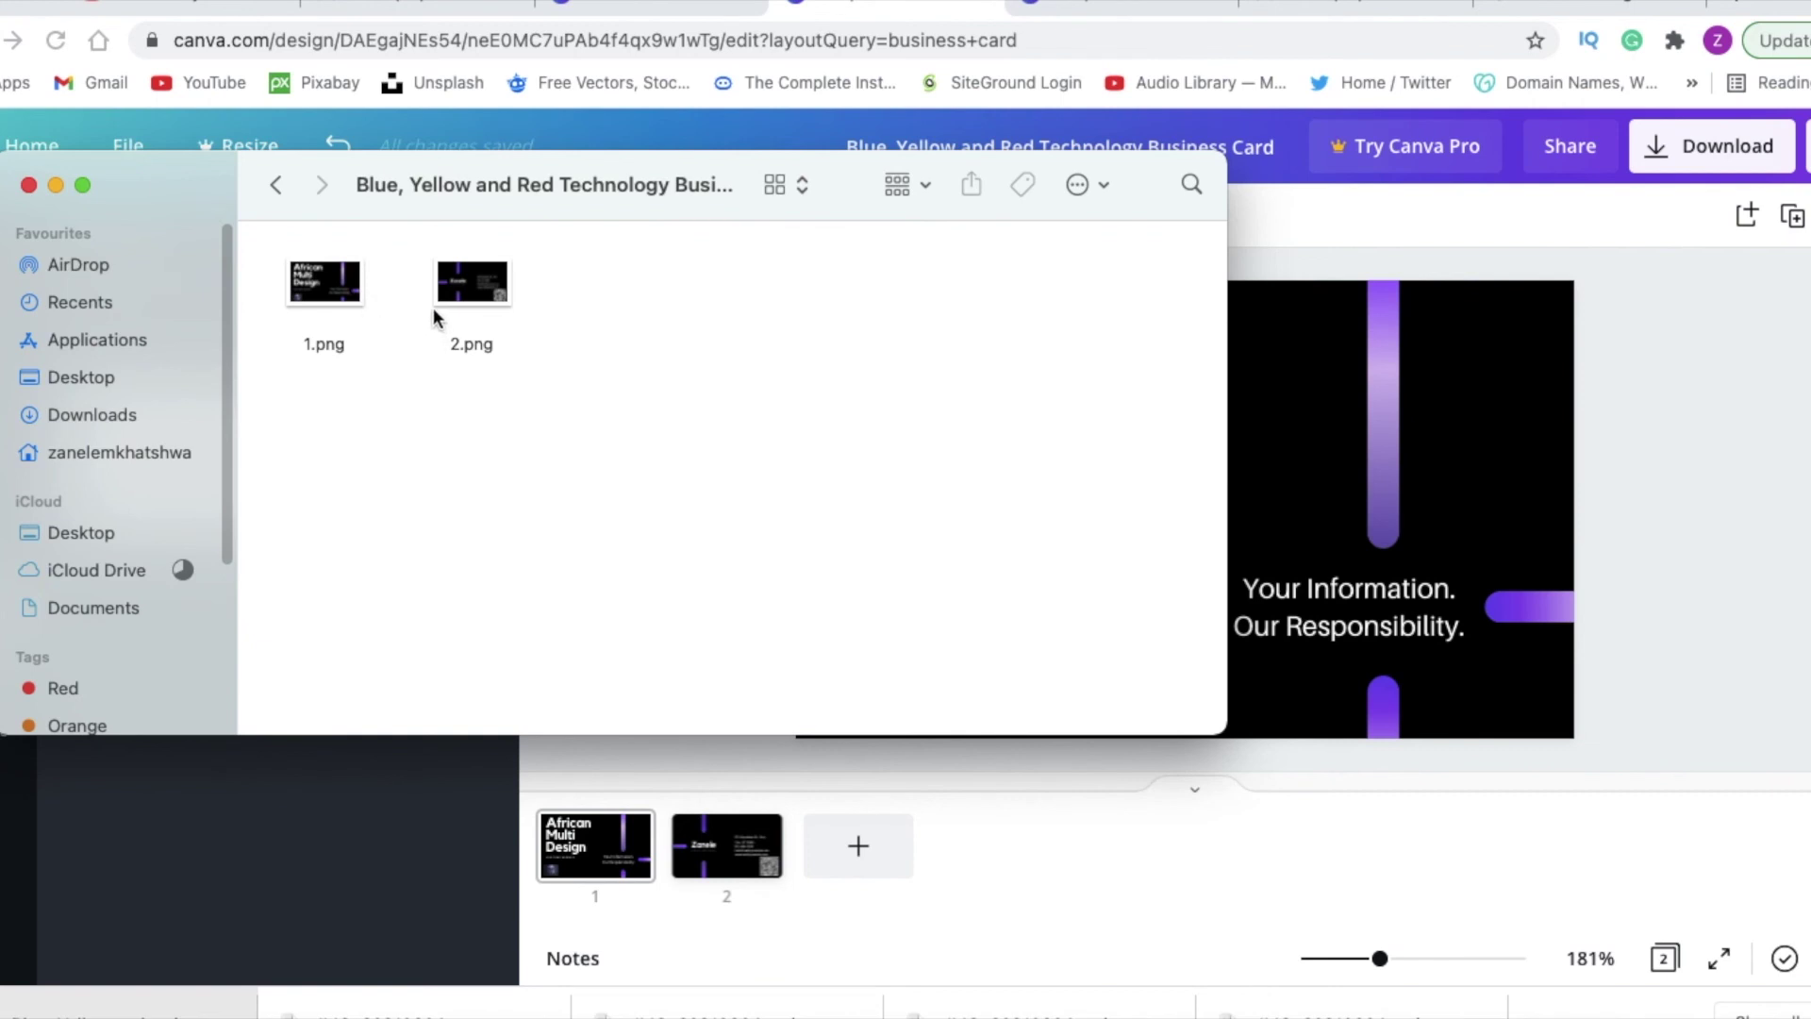
left_click(467, 300)
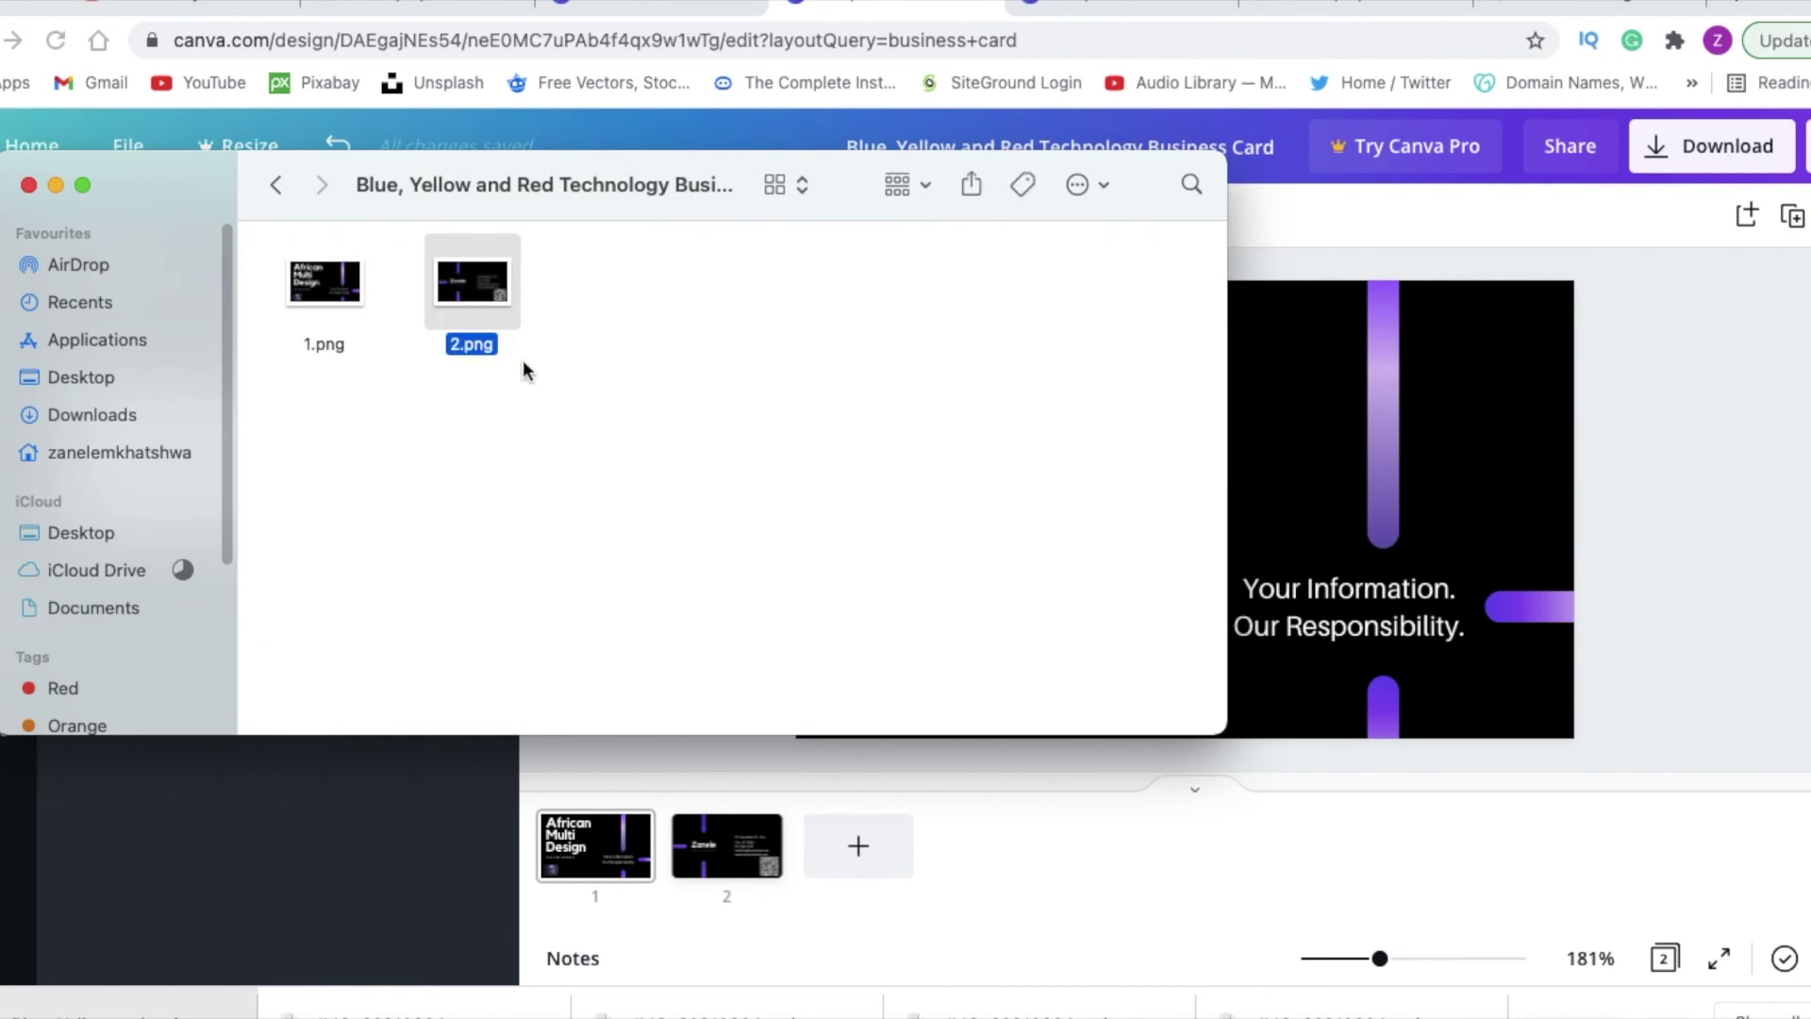
double_click(483, 300)
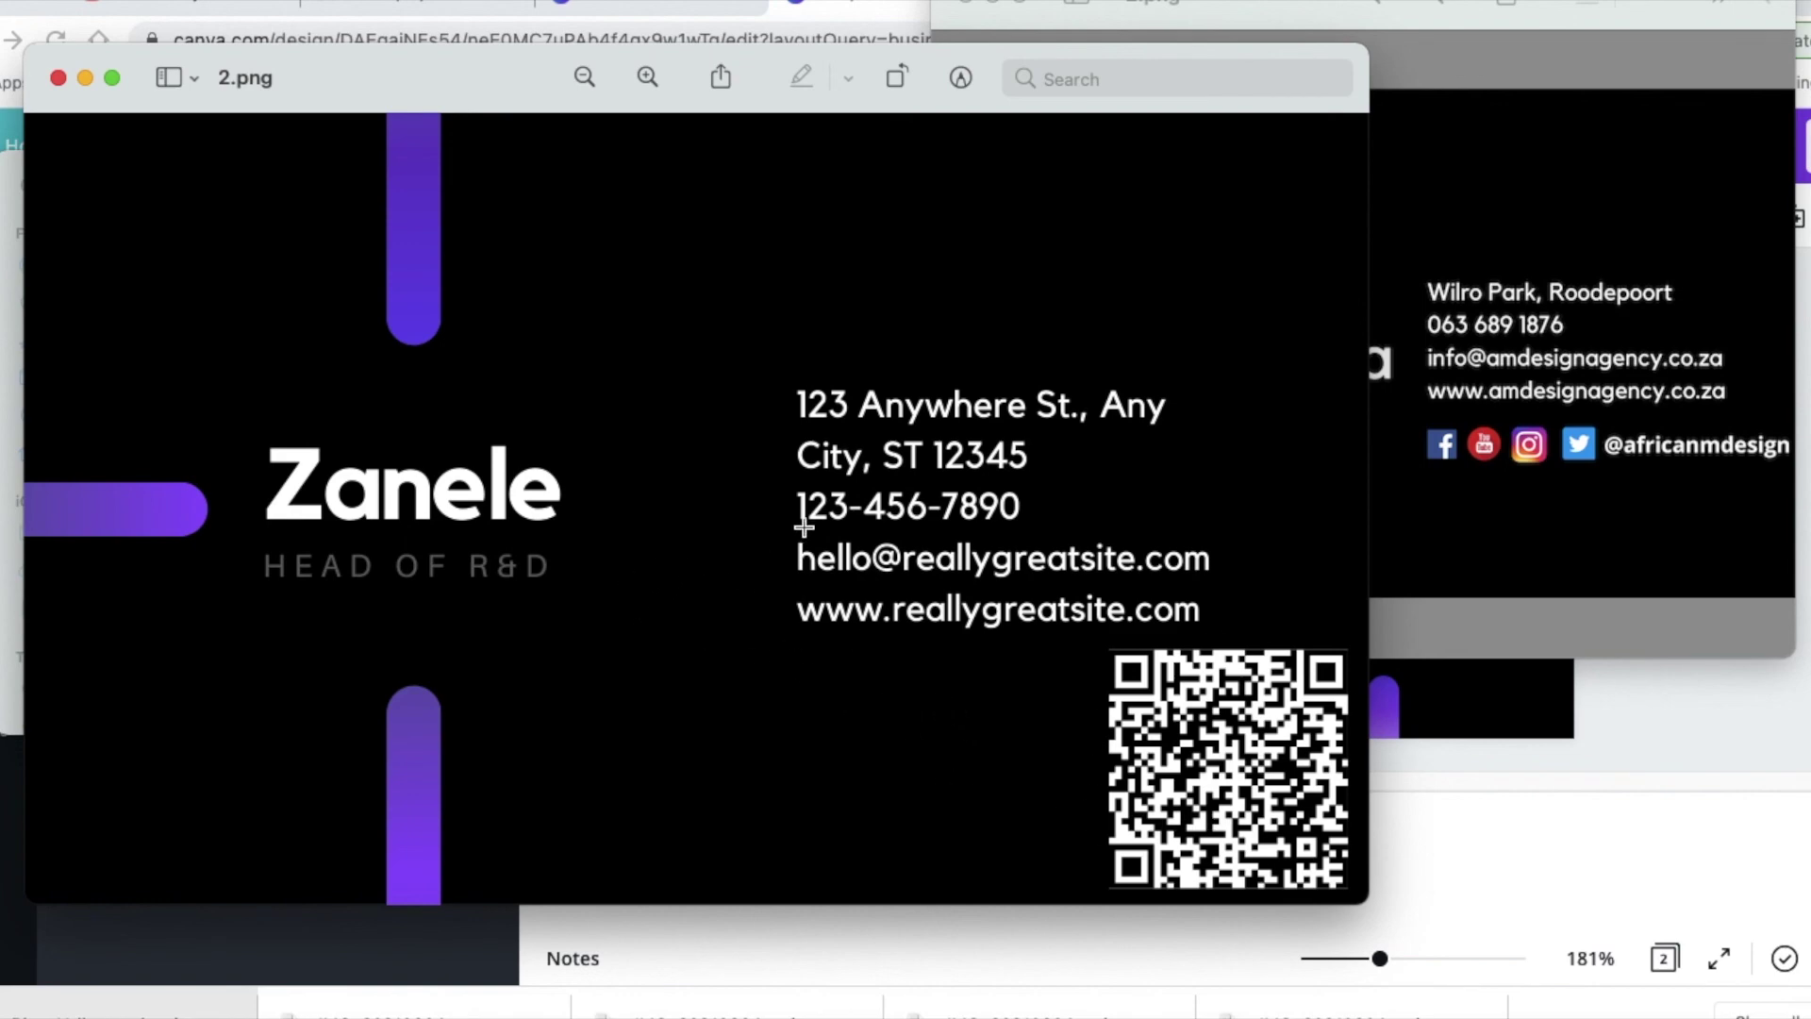
- Close 2.png, the Downloads Finder window, and the remaining card images including 1.png
left_click(62, 79)
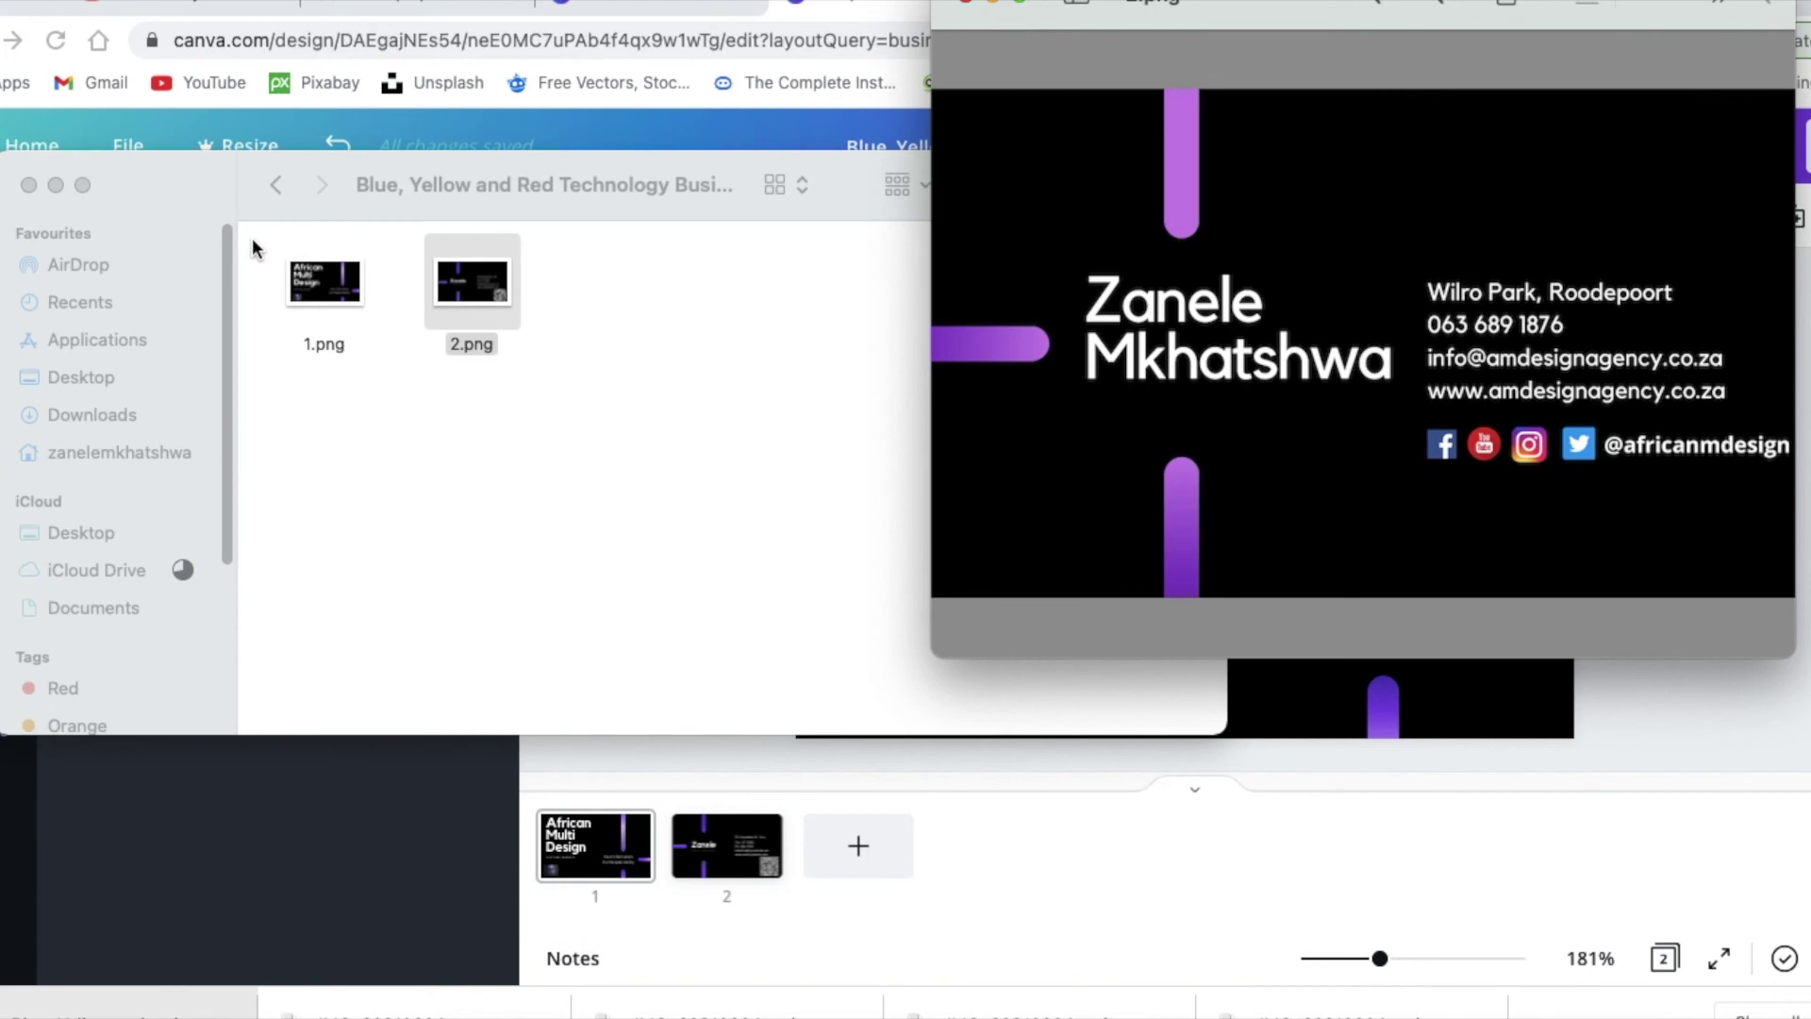
left_click(29, 186)
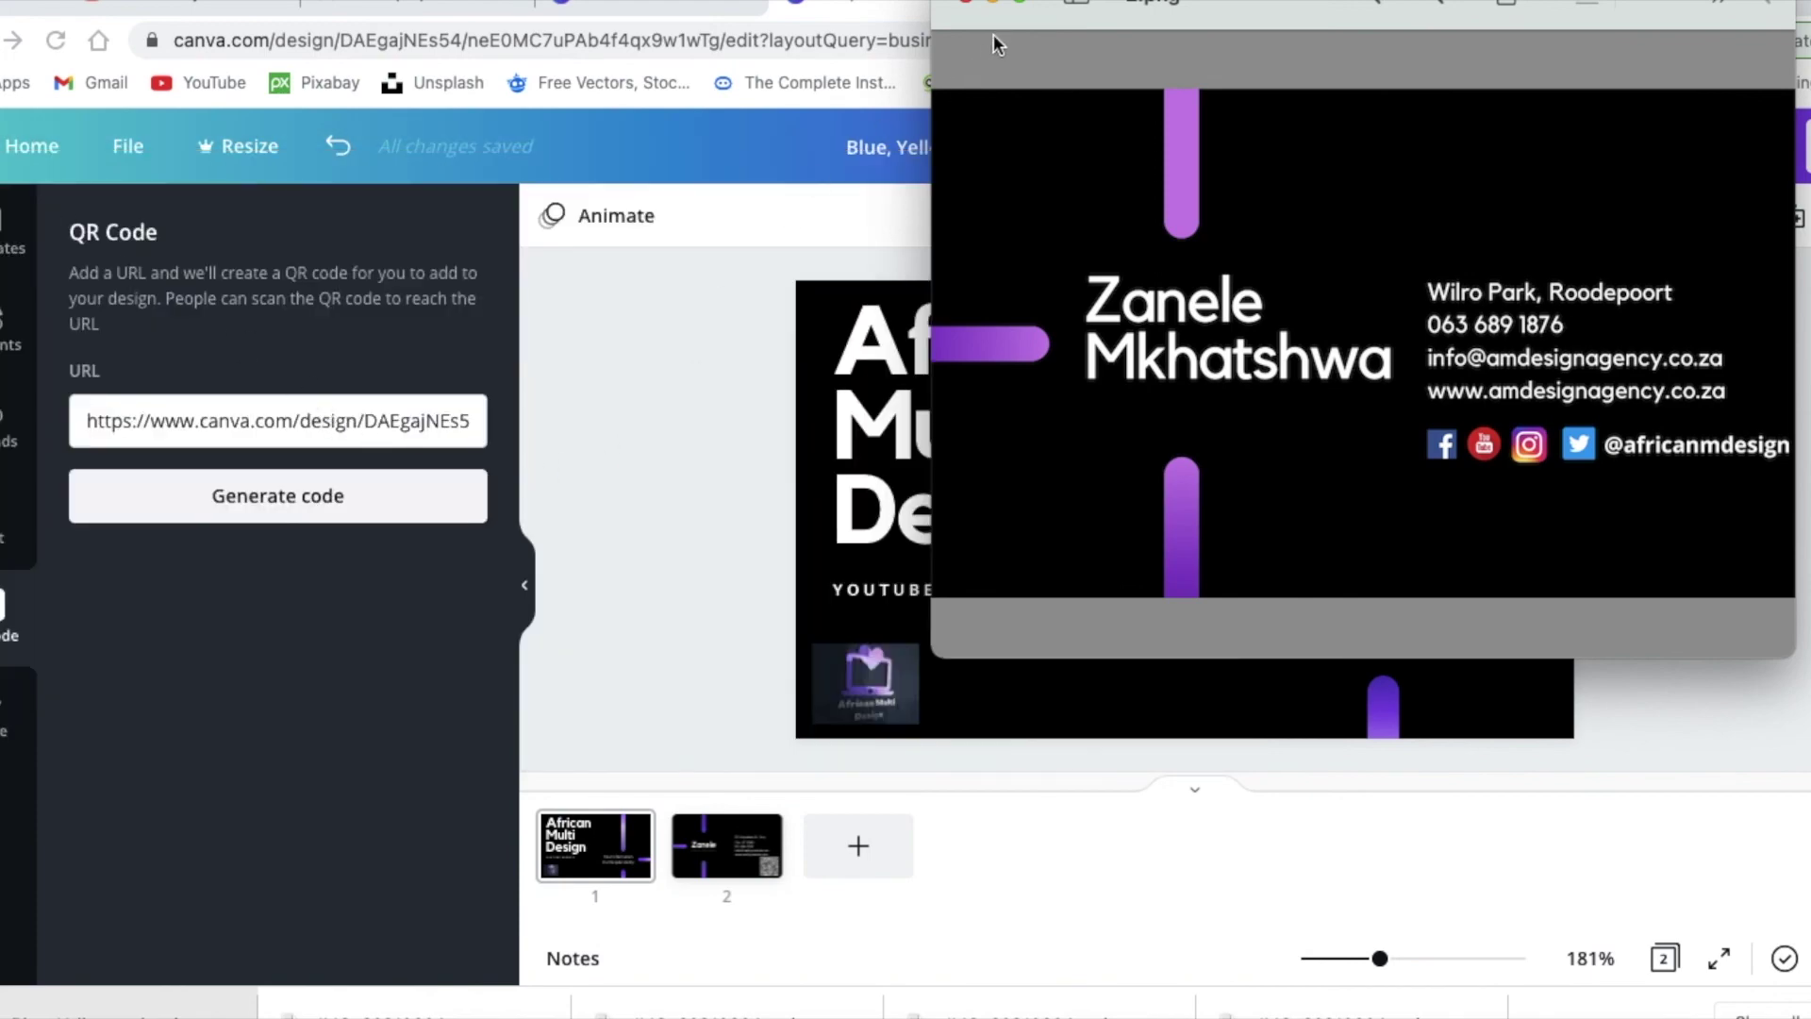
left_click_drag(993, 34, 998, 87)
left_click(957, 79)
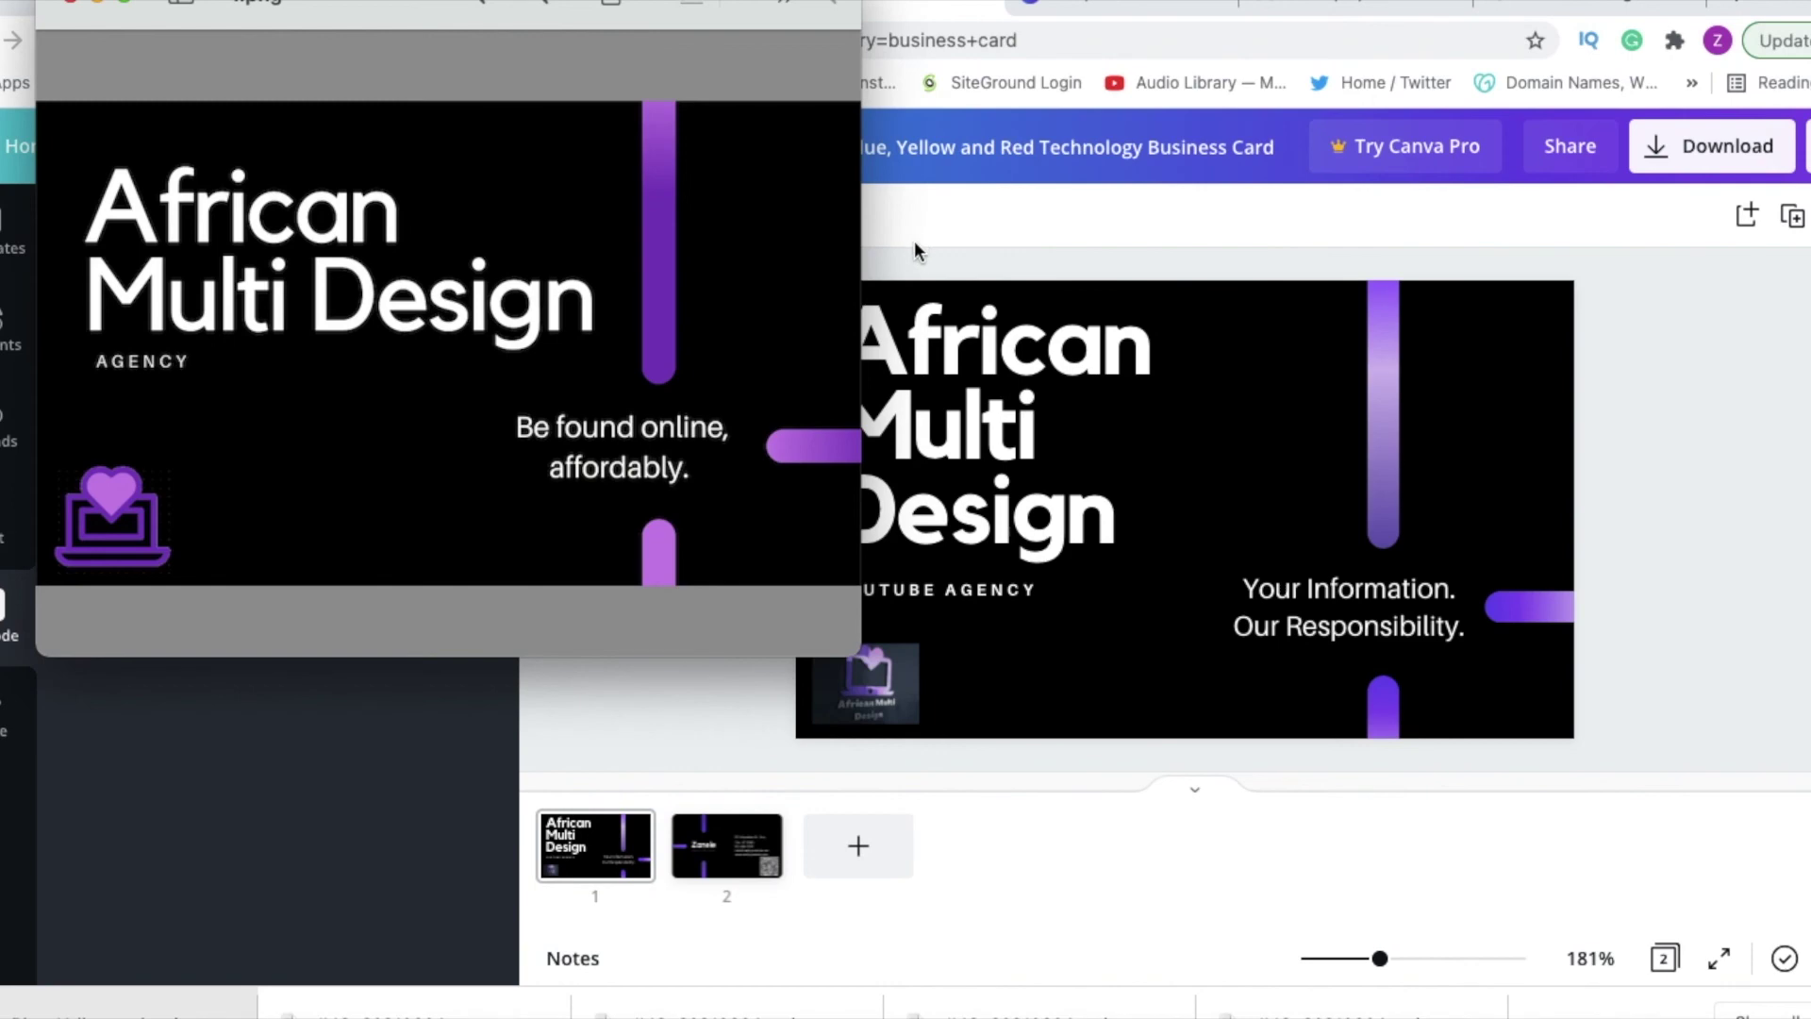
left_click_drag(373, 47, 430, 163)
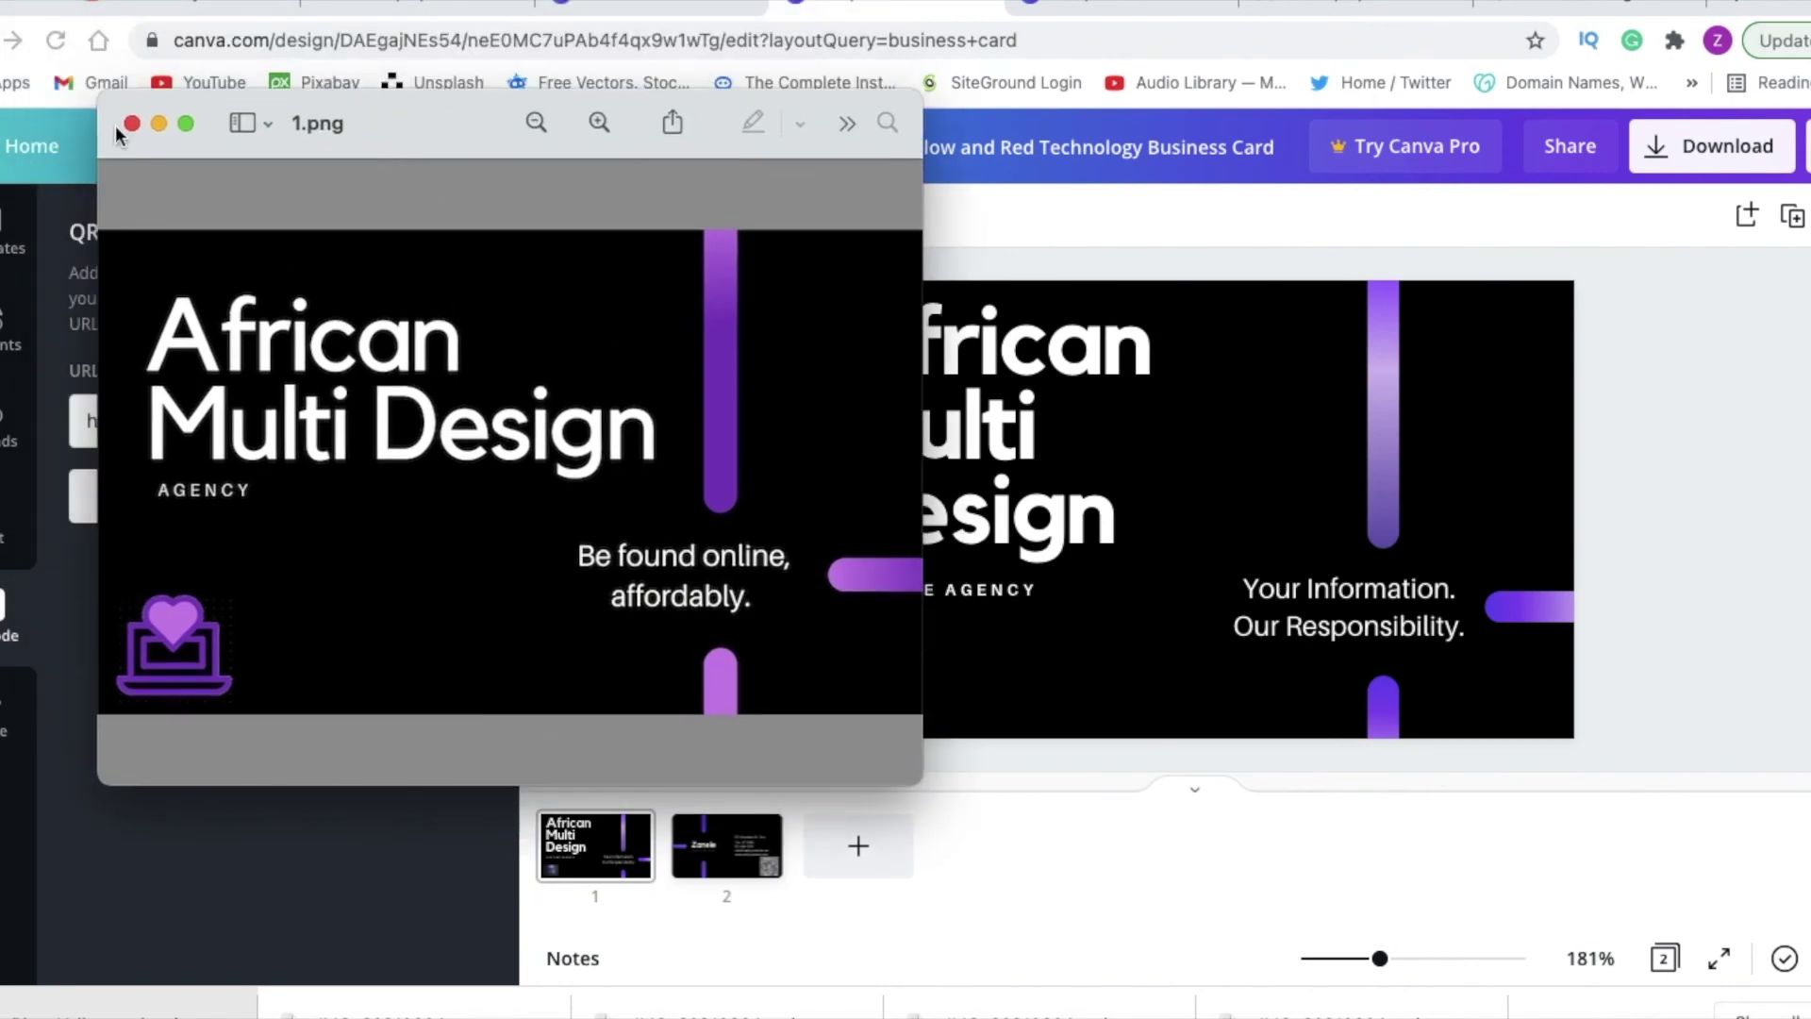
left_click(149, 157)
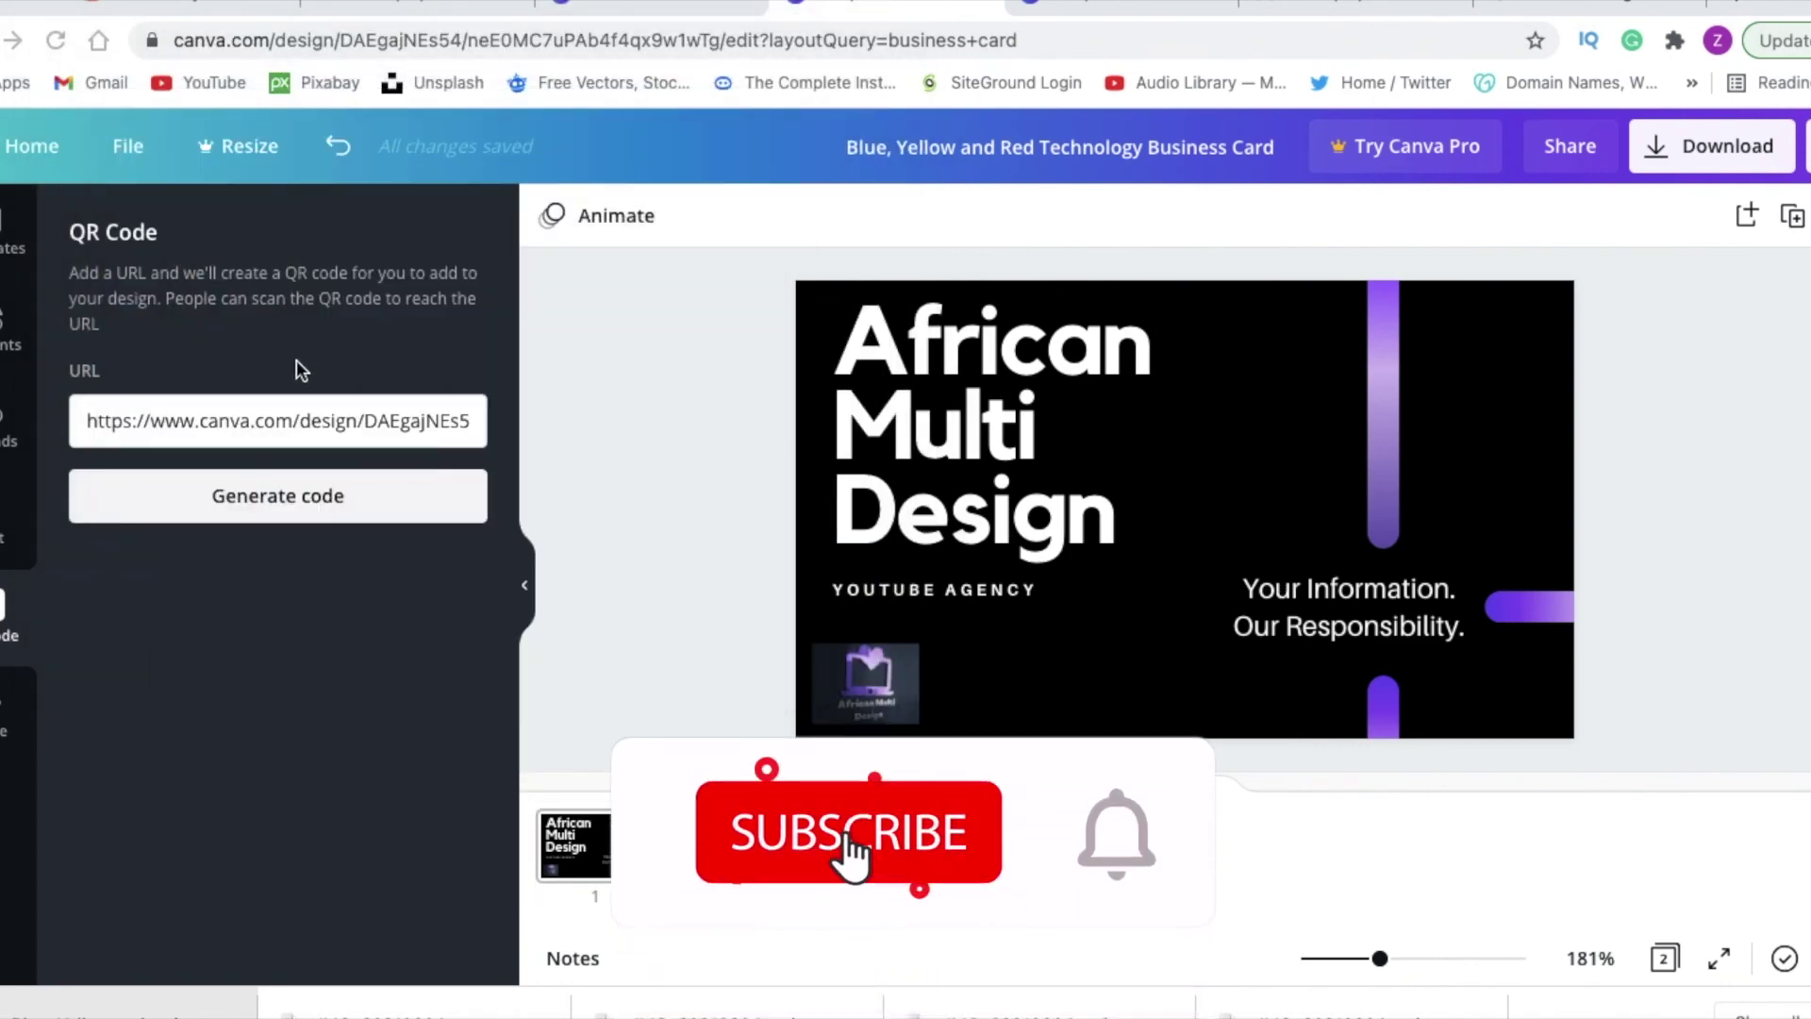